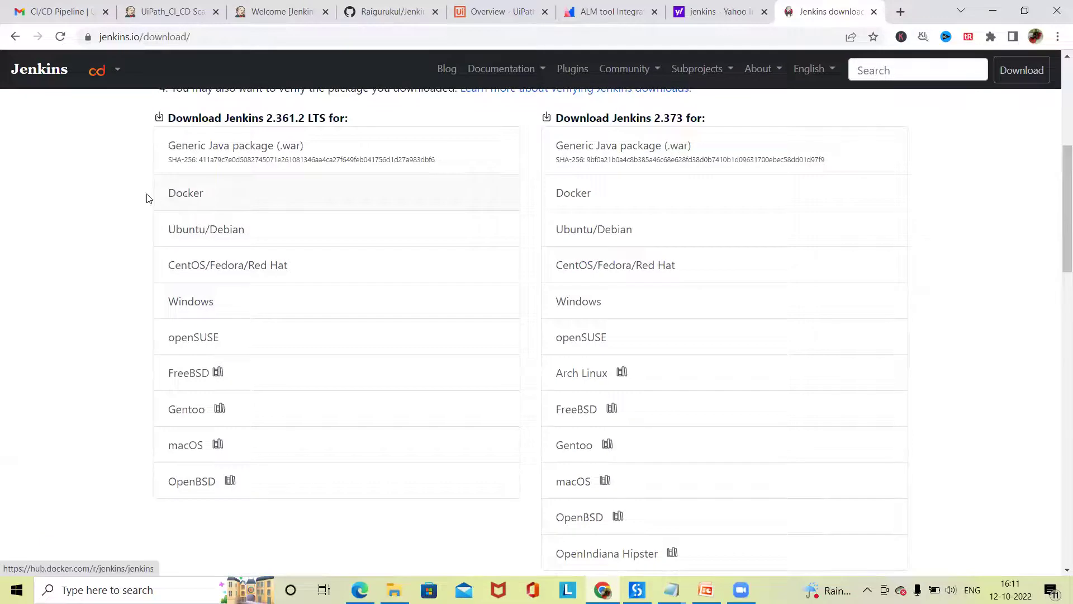
- Look over the Jenkins Docker image page, then return to the download list
{"action": "left_click", "coordinate": [181, 200]}
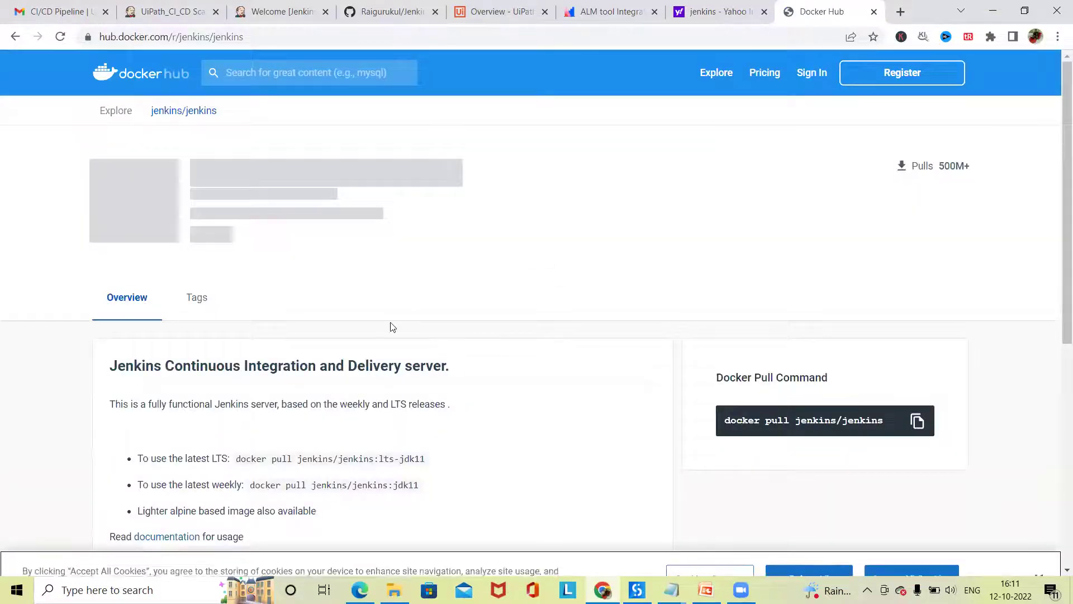
{"action": "scroll", "coordinate": [491, 304], "scroll_direction": "down", "scroll_amount": 5}
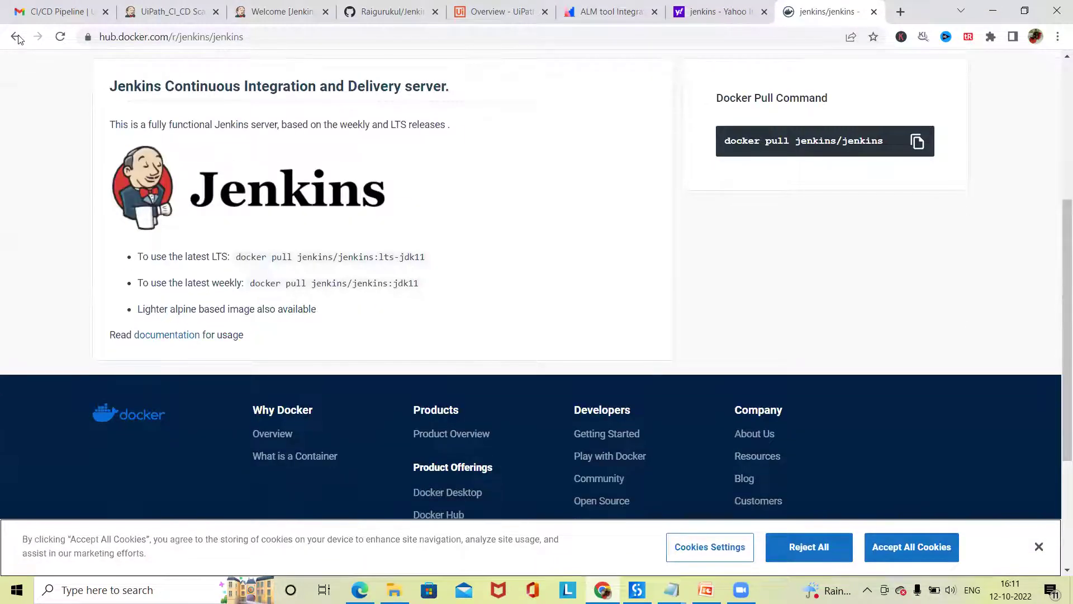
{"action": "left_click", "coordinate": [15, 36]}
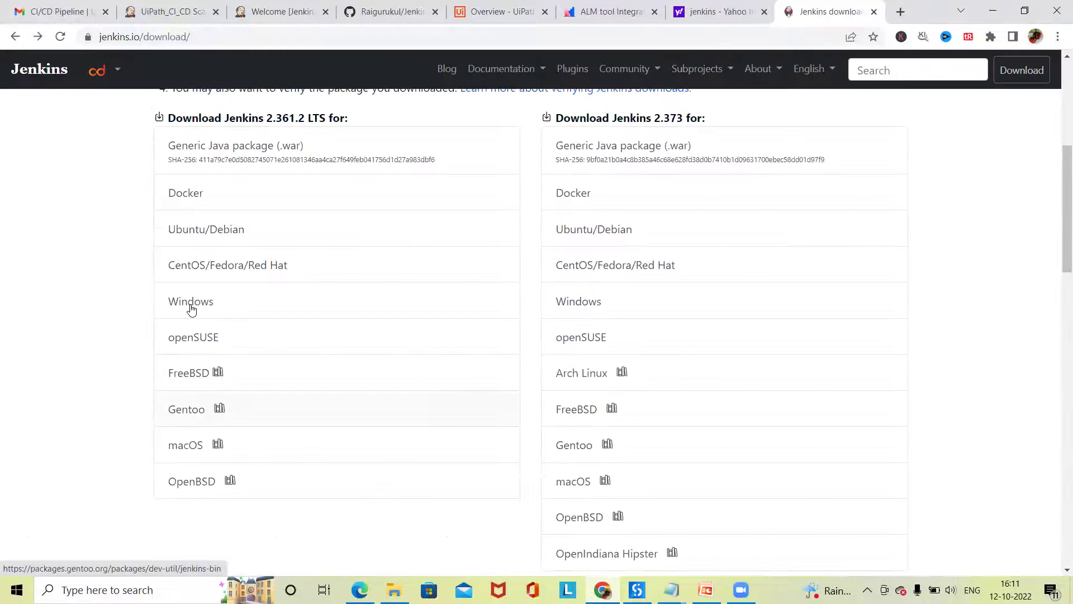
- Start the Jenkins 2.361.2 LTS Windows installer download, then cancel jenkins (1).msi
{"action": "left_click", "coordinate": [193, 304]}
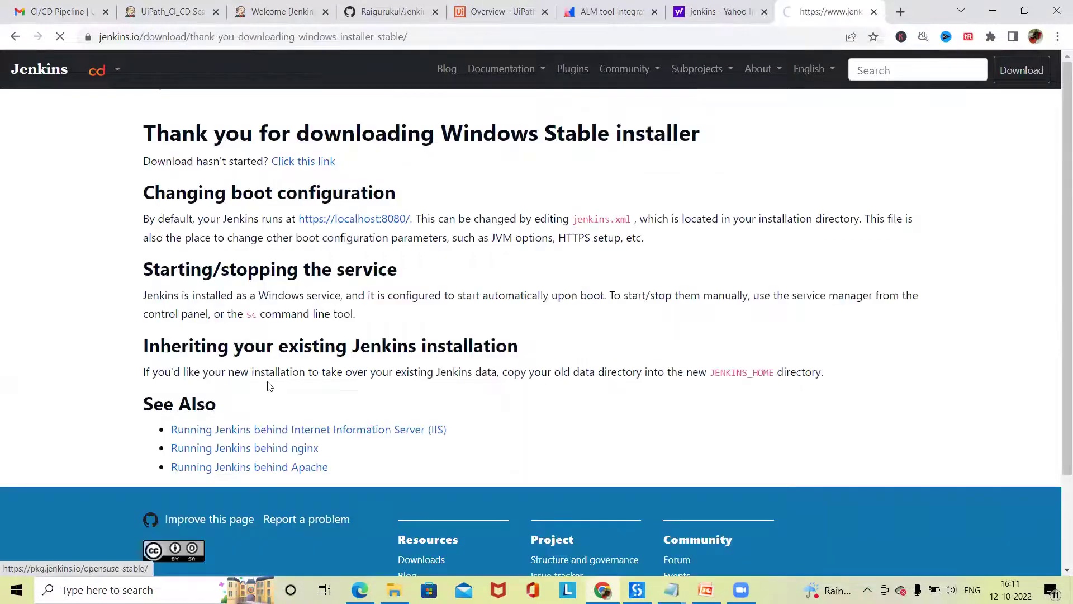
{"action": "scroll", "coordinate": [268, 392], "scroll_direction": "down", "scroll_amount": 3}
{"action": "scroll", "coordinate": [317, 332], "scroll_direction": "up", "scroll_amount": 3}
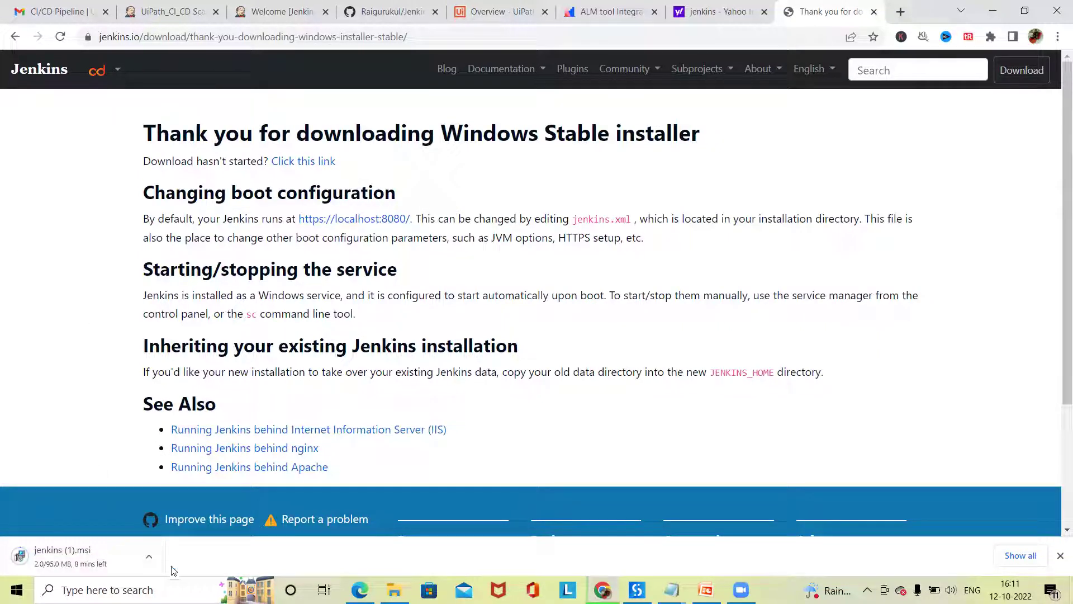
{"action": "left_click", "coordinate": [149, 556]}
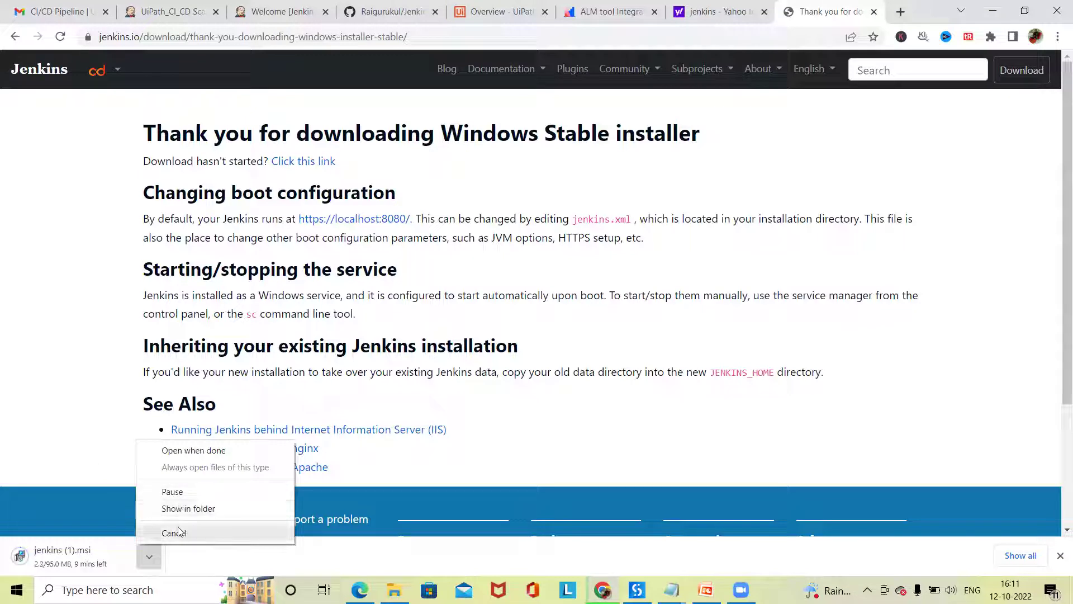
{"action": "left_click", "coordinate": [179, 532]}
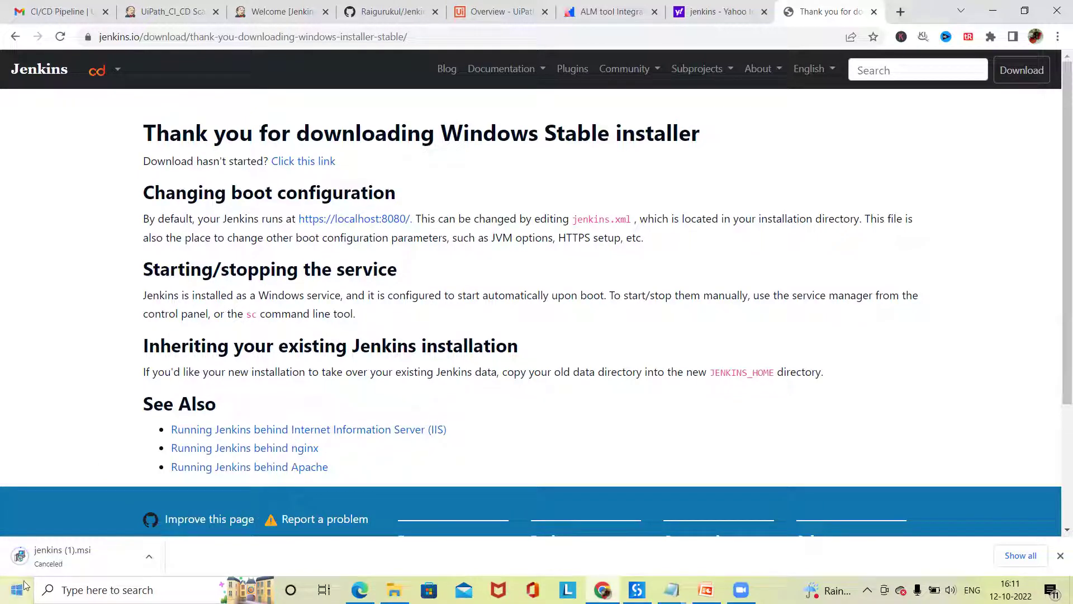
- Search the web for 'java download' in a new tab
{"action": "left_click", "coordinate": [901, 12]}
{"action": "type", "text": "jab"}
{"action": "key", "text": "BackSpace"}
{"action": "type", "text": "va"}
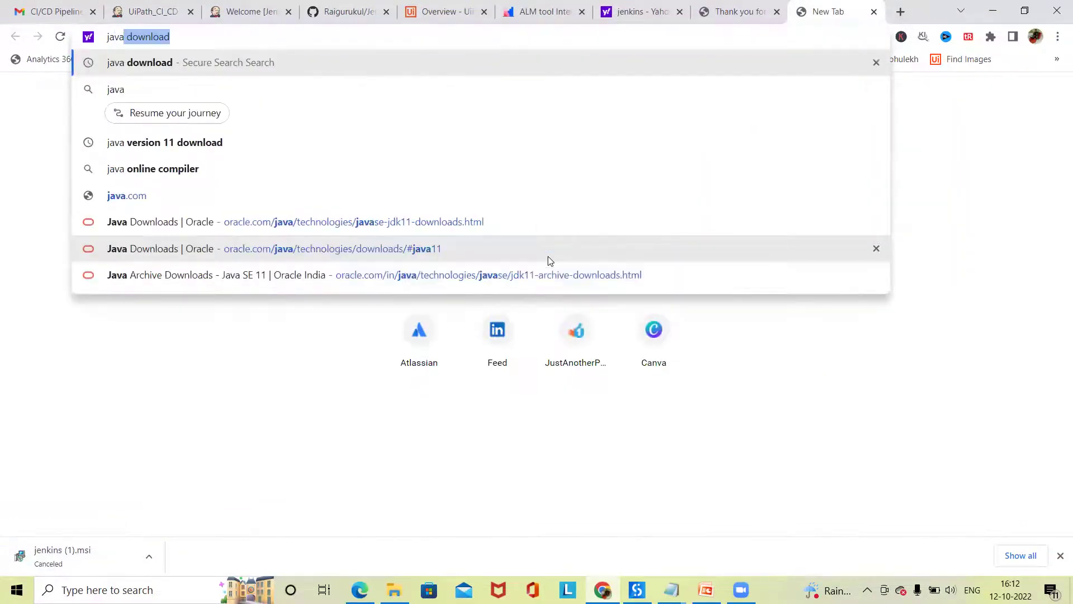
{"action": "key", "text": "Return"}
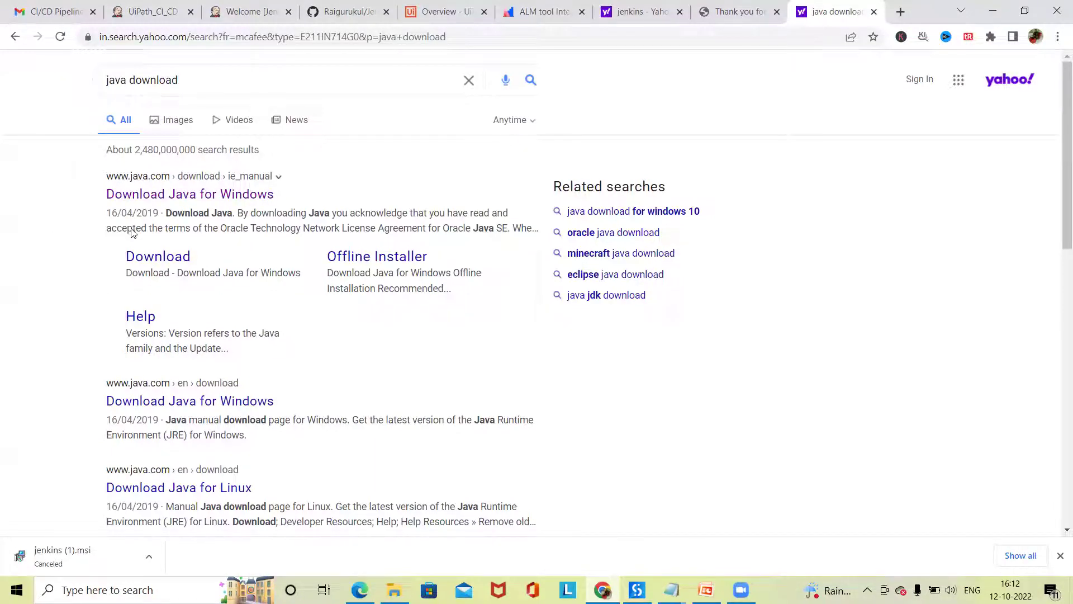
- Open the Download Java for Windows page and restore the browser window to a smaller size
{"action": "left_click", "coordinate": [196, 202]}
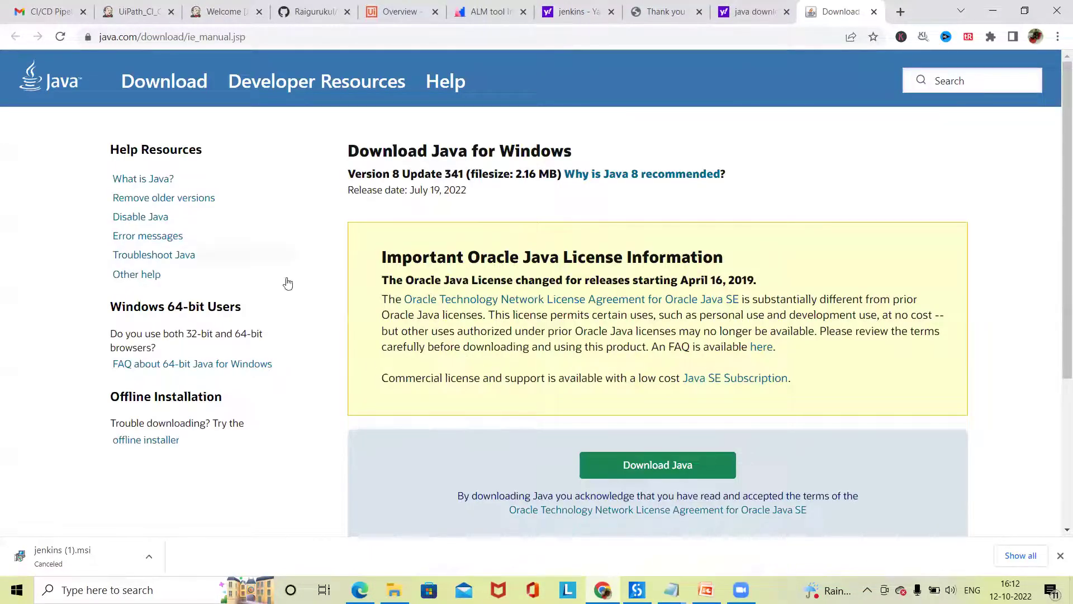
{"action": "scroll", "coordinate": [352, 185], "scroll_direction": "down", "scroll_amount": 1}
{"action": "scroll", "coordinate": [352, 184], "scroll_direction": "up", "scroll_amount": 1}
{"action": "left_click_drag", "start_coordinate": [353, 174], "coordinate": [428, 190]}
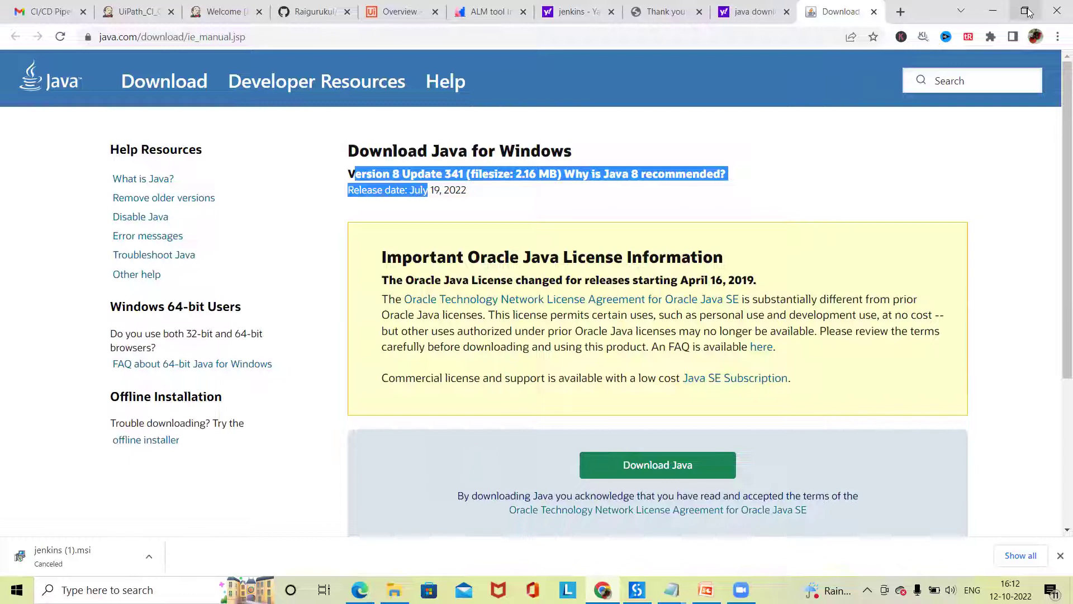
{"action": "key", "text": "super+Down"}
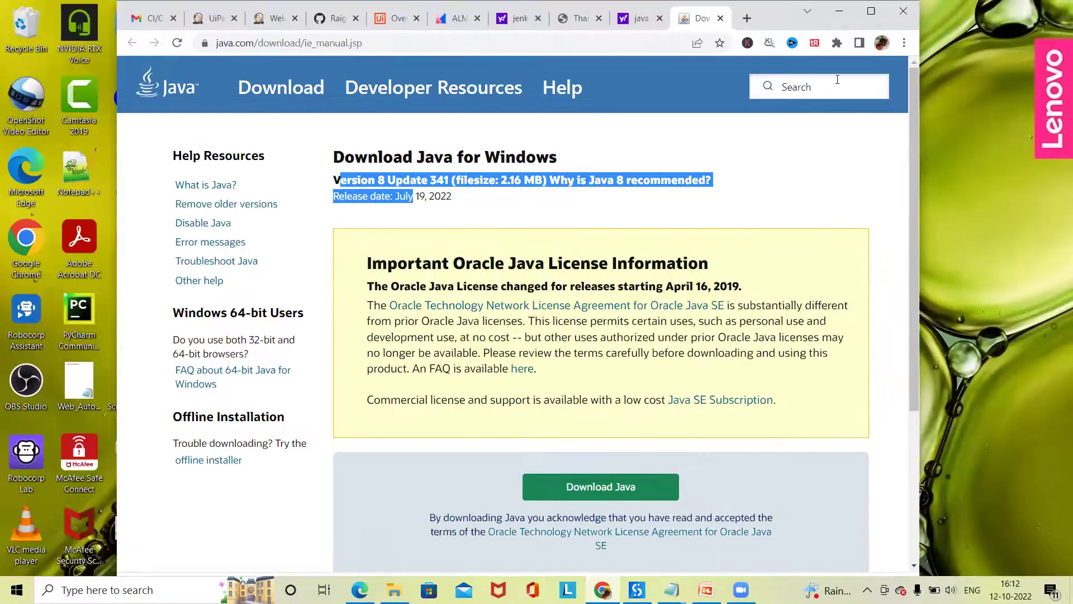
{"action": "left_click", "coordinate": [828, 192]}
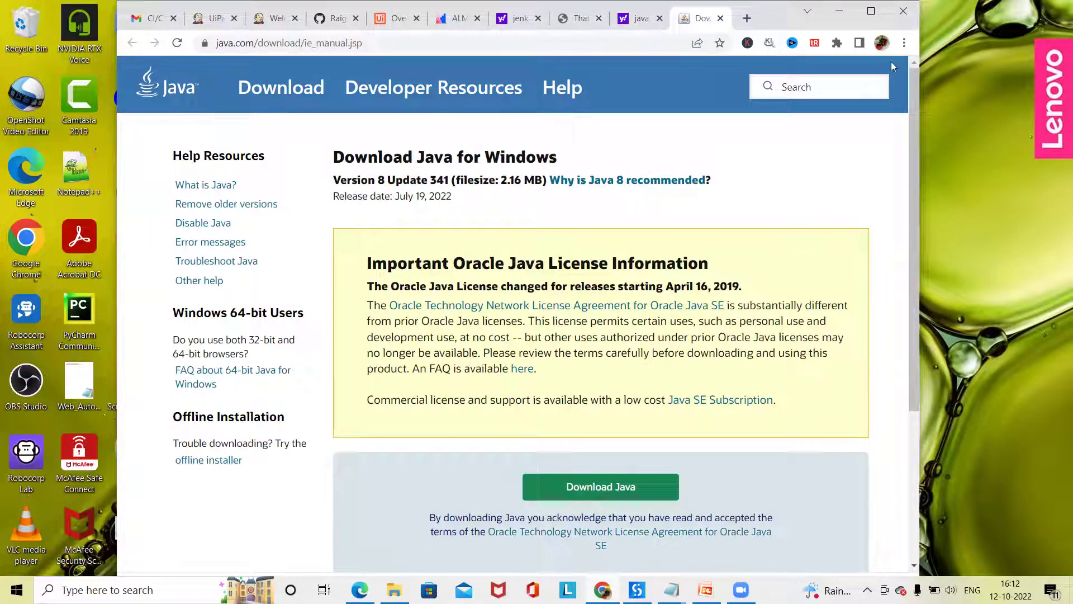
{"action": "left_click", "coordinate": [712, 204]}
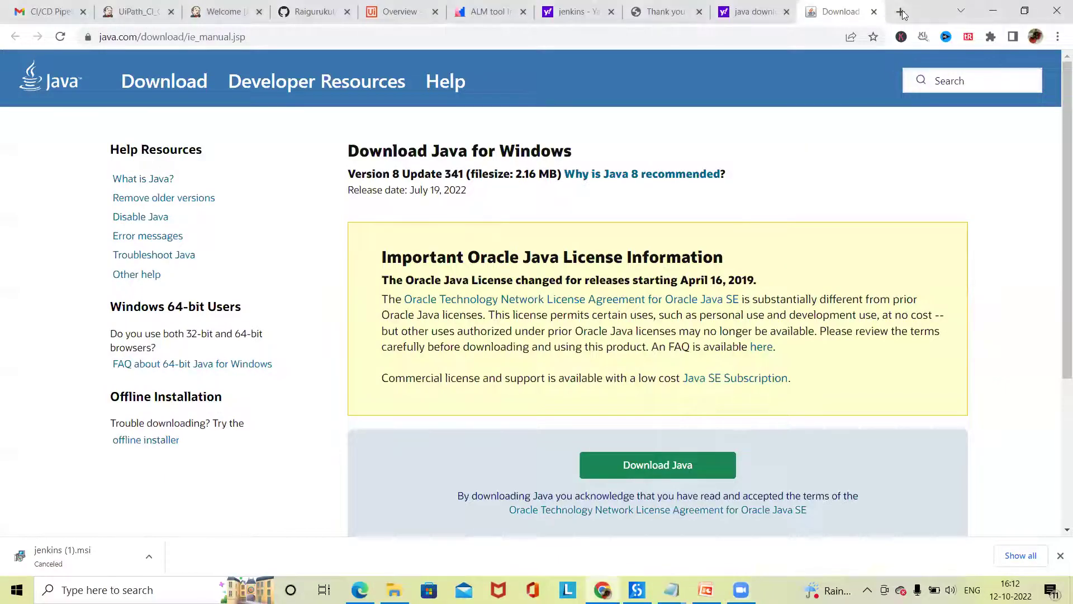
- Search 'java version 11 download' in another new tab
{"action": "left_click", "coordinate": [901, 12]}
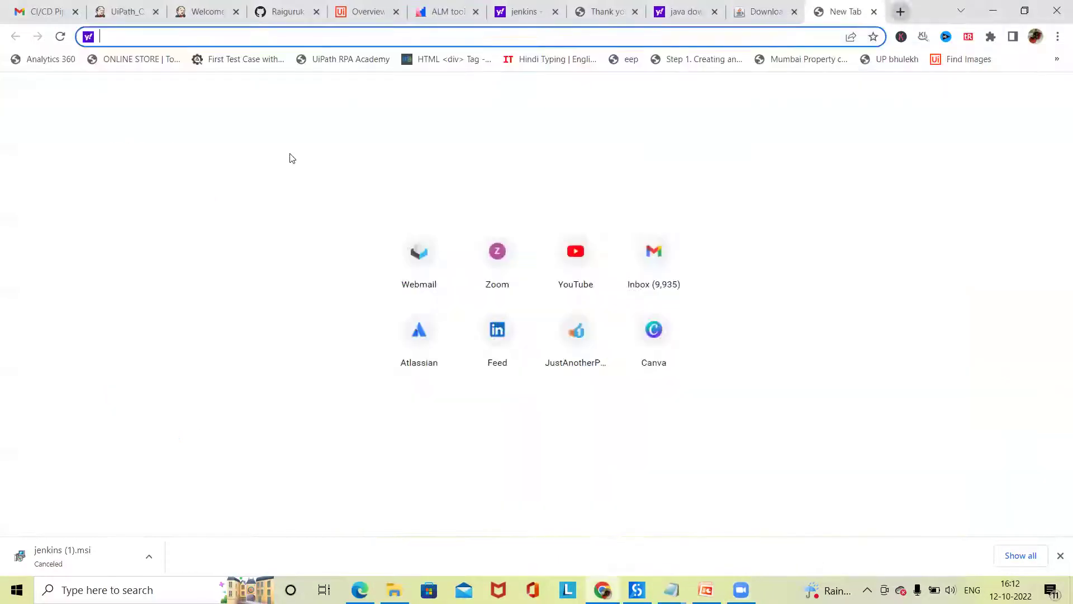
{"action": "type", "text": "java"}
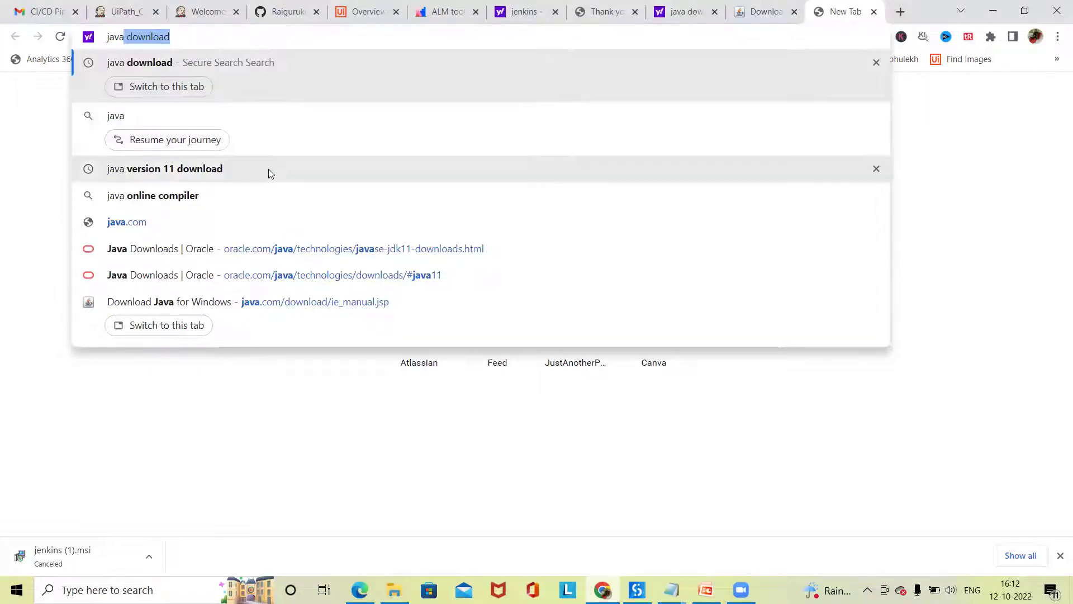
{"action": "left_click", "coordinate": [268, 169]}
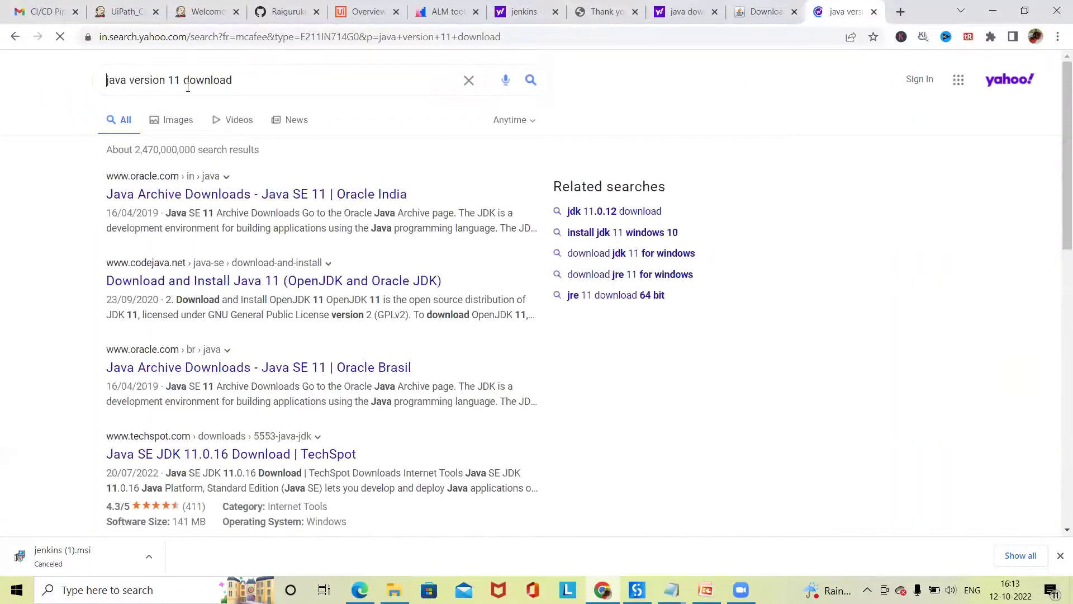
{"action": "left_click_drag", "start_coordinate": [160, 81], "coordinate": [269, 108]}
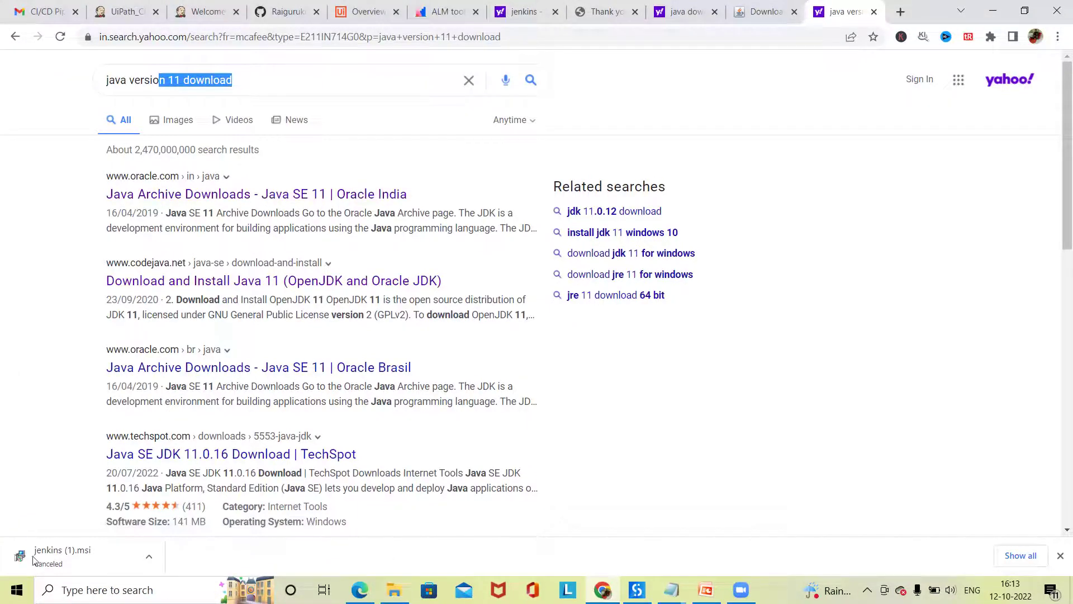
{"action": "left_click", "coordinate": [61, 590]}
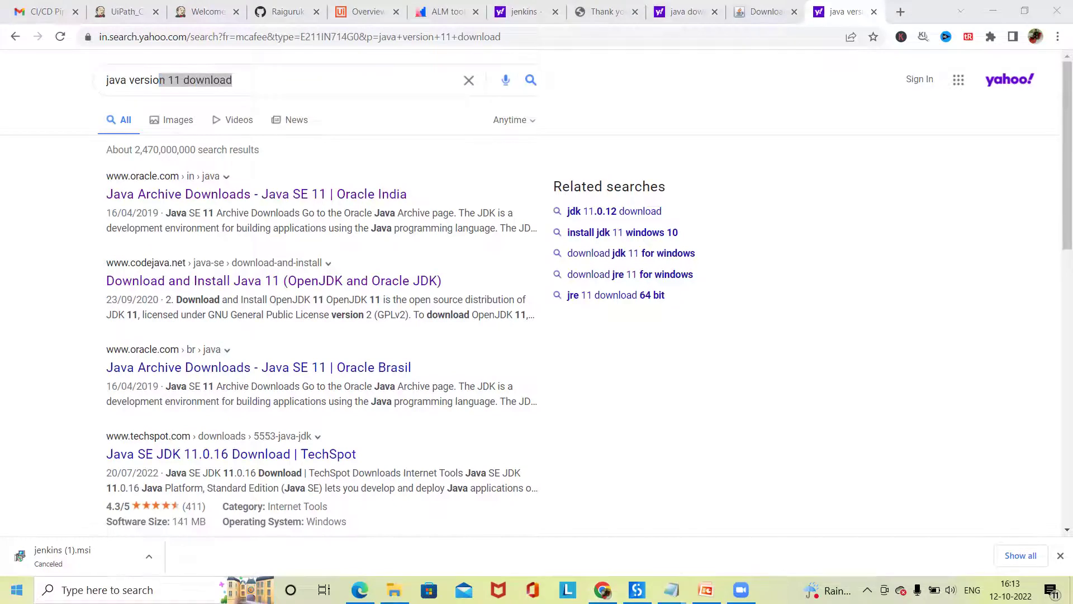
- Run java --version in Command Prompt, confirming Java 11.0.16.1 LTS, then minimise it
{"action": "type", "text": "cal"}
{"action": "key", "text": "Return"}
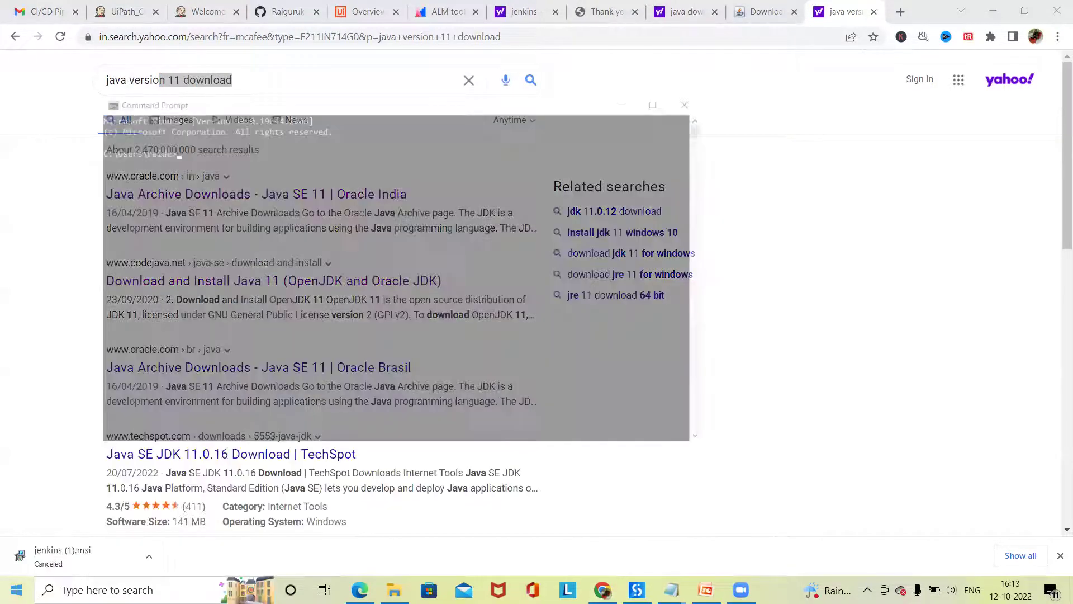
{"action": "type", "text": "java --vers"}
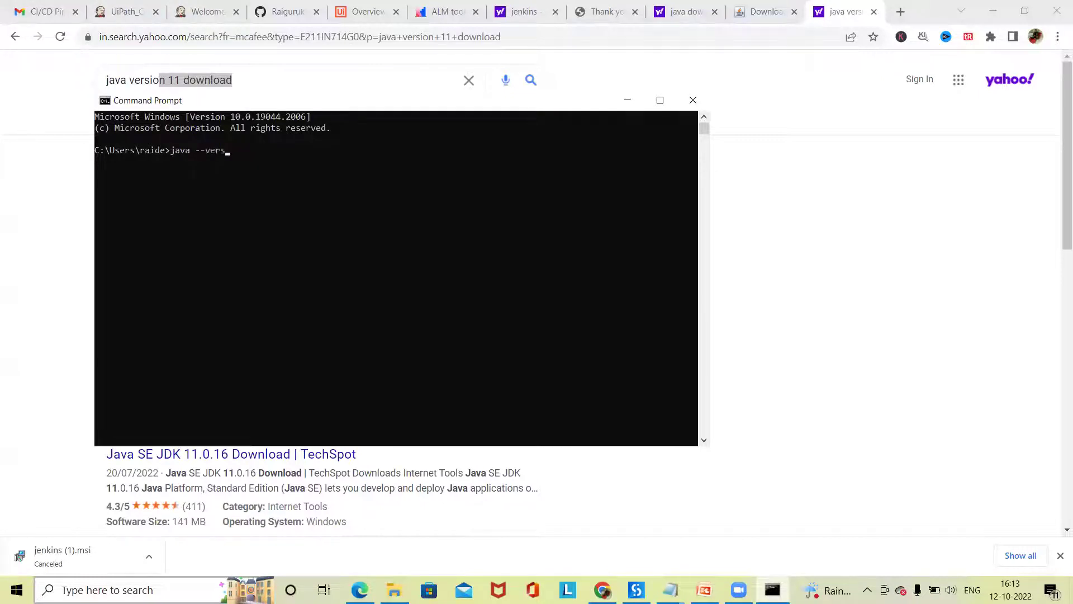
{"action": "type", "text": "ion"}
{"action": "key", "text": "Return"}
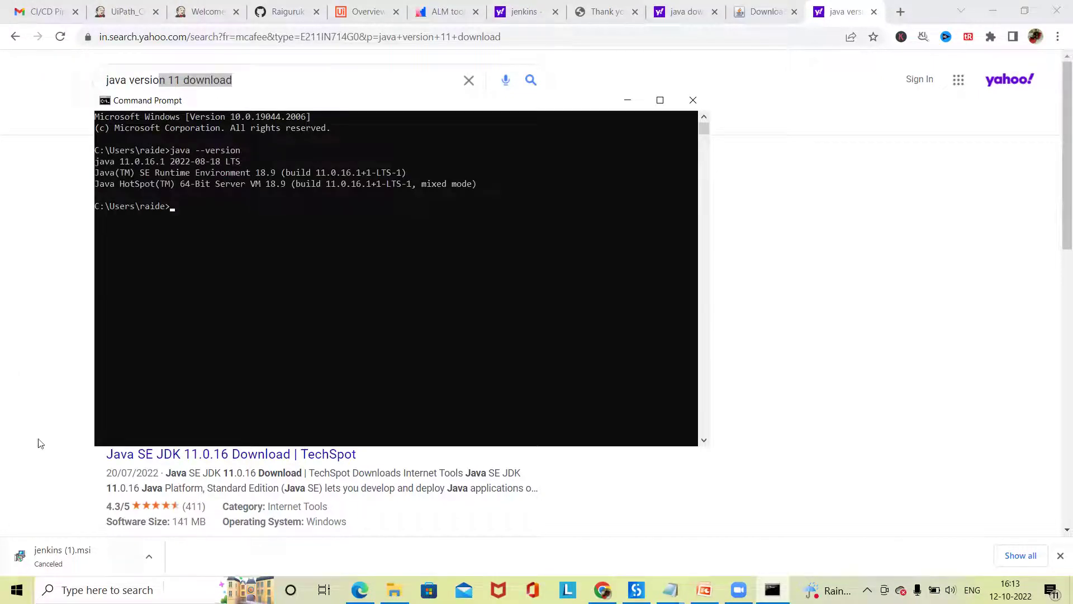
{"action": "left_click_drag", "start_coordinate": [98, 161], "coordinate": [266, 186]}
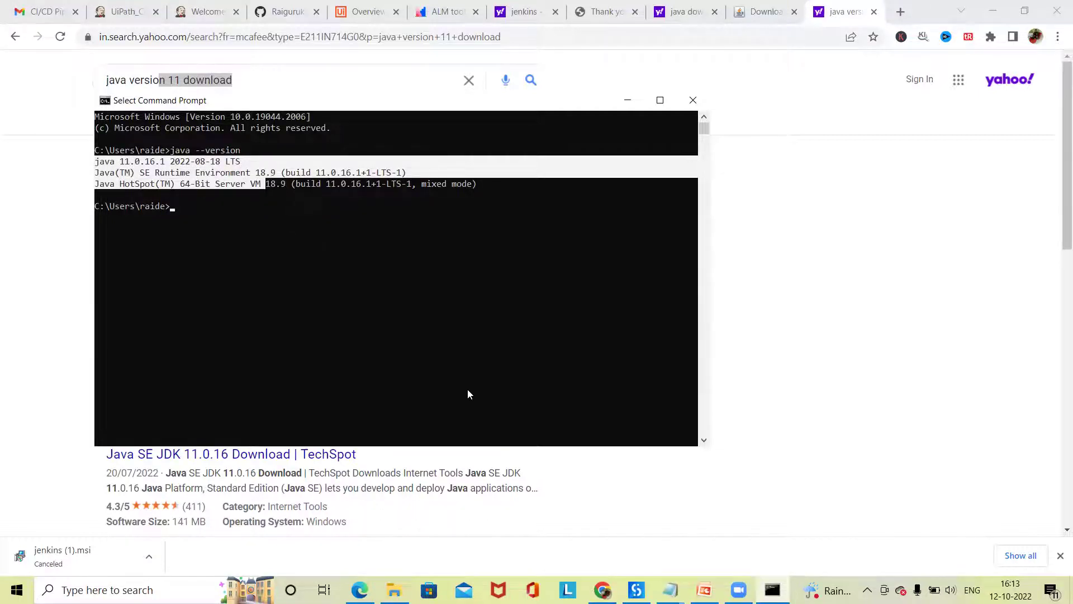
{"action": "left_click", "coordinate": [627, 100]}
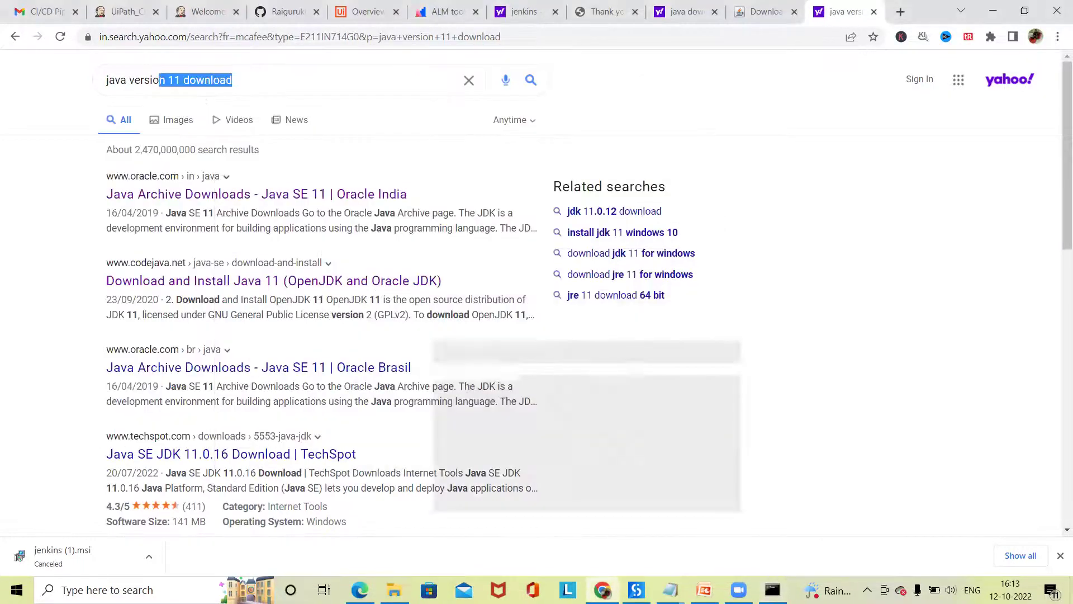
- Show the downloaded jenkins (1).msi in its folder from Chrome's download bar
{"action": "left_click", "coordinate": [16, 590]}
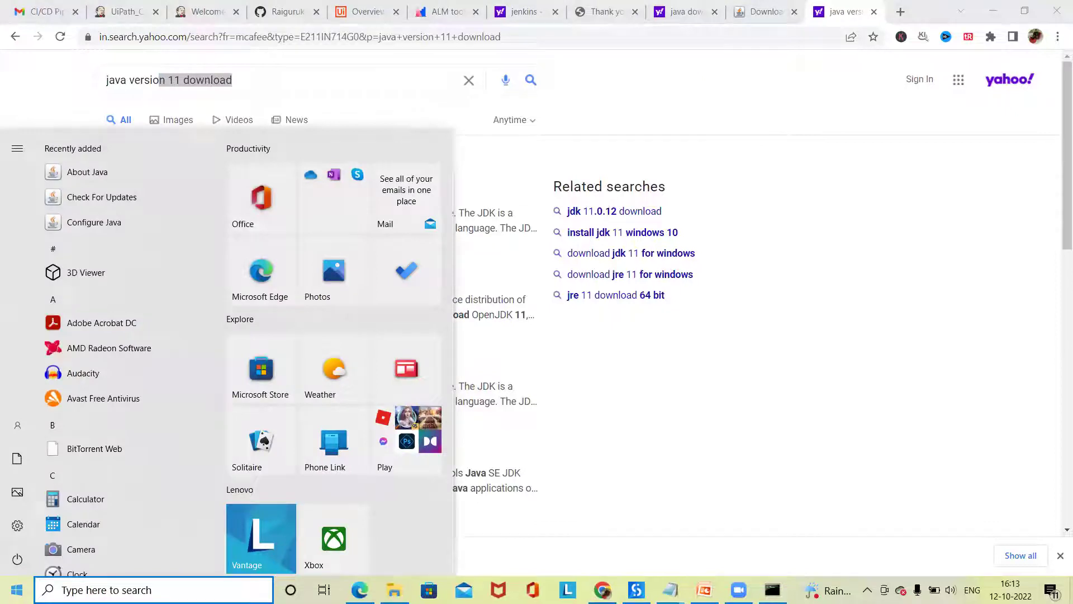
{"action": "left_click", "coordinate": [472, 438]}
{"action": "left_click", "coordinate": [149, 556]}
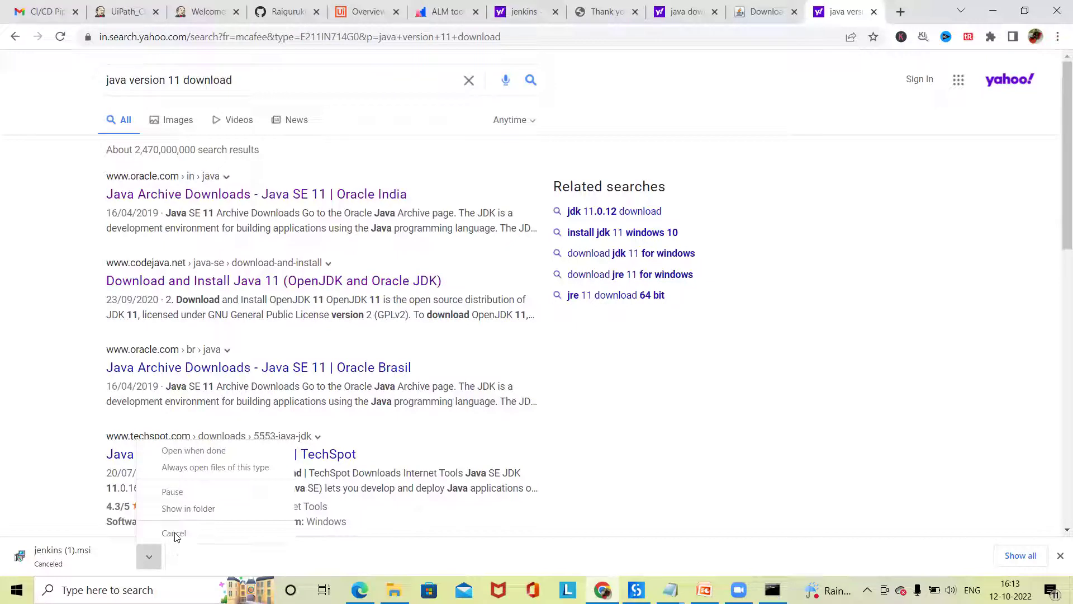
{"action": "left_click", "coordinate": [17, 453]}
{"action": "left_click", "coordinate": [154, 556]}
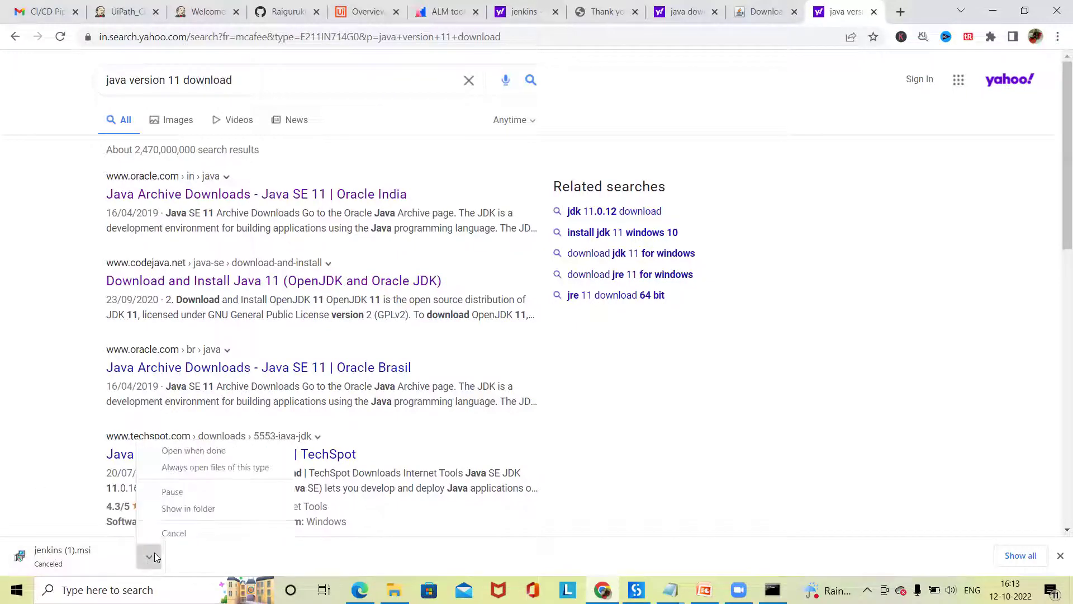
{"action": "left_click", "coordinate": [191, 508]}
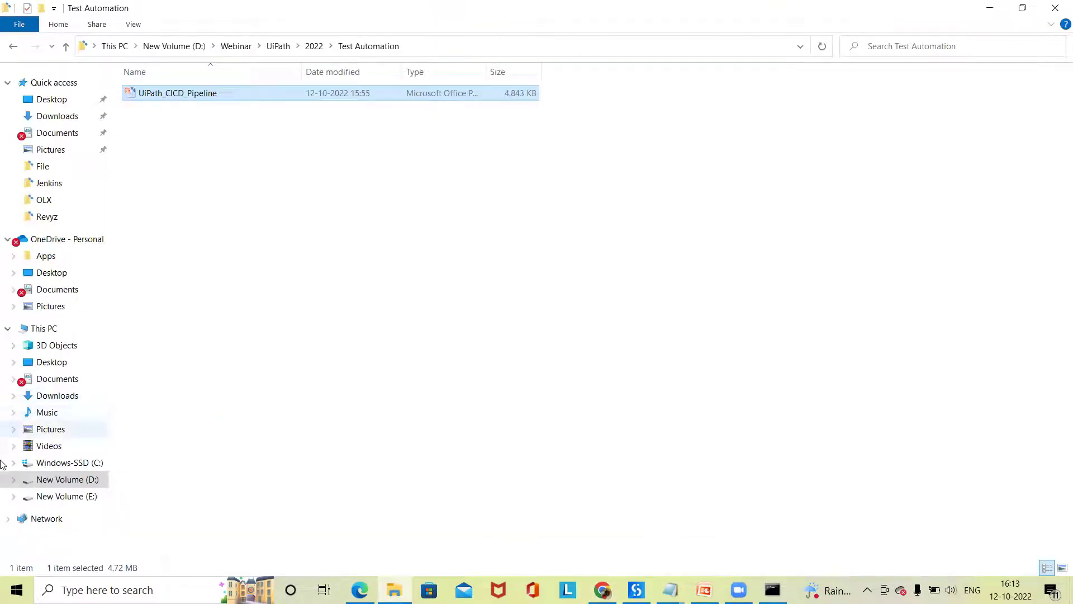
- Run the jenkins installer from This PC > Downloads, find 2.361.2 already installed, and return to Chrome
{"action": "type", "text": "this pc"}
{"action": "key", "text": "Return"}
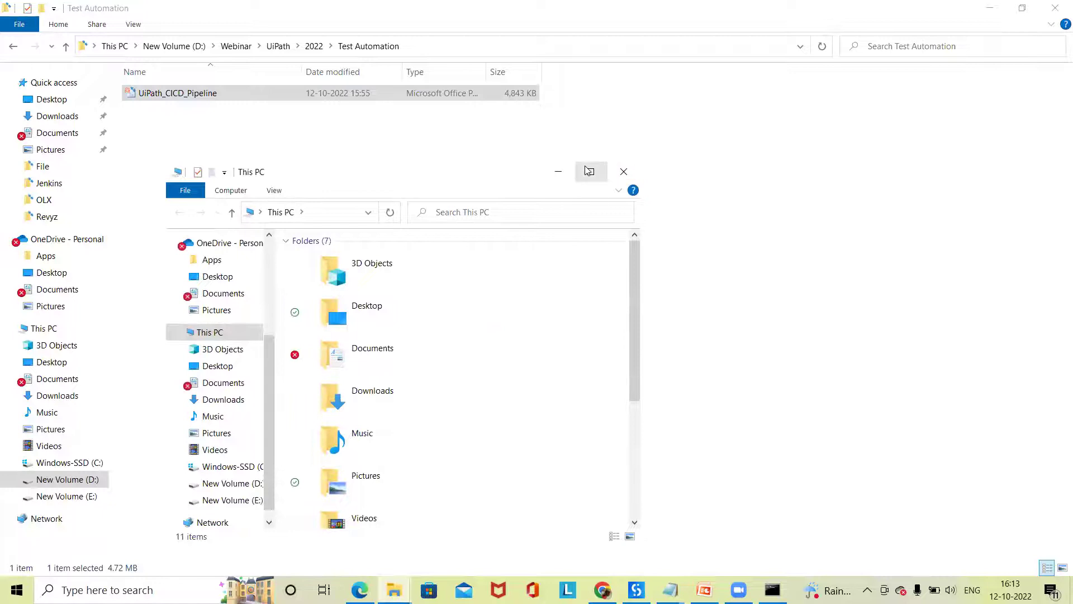
{"action": "left_click", "coordinate": [591, 171]}
{"action": "left_click", "coordinate": [58, 116]}
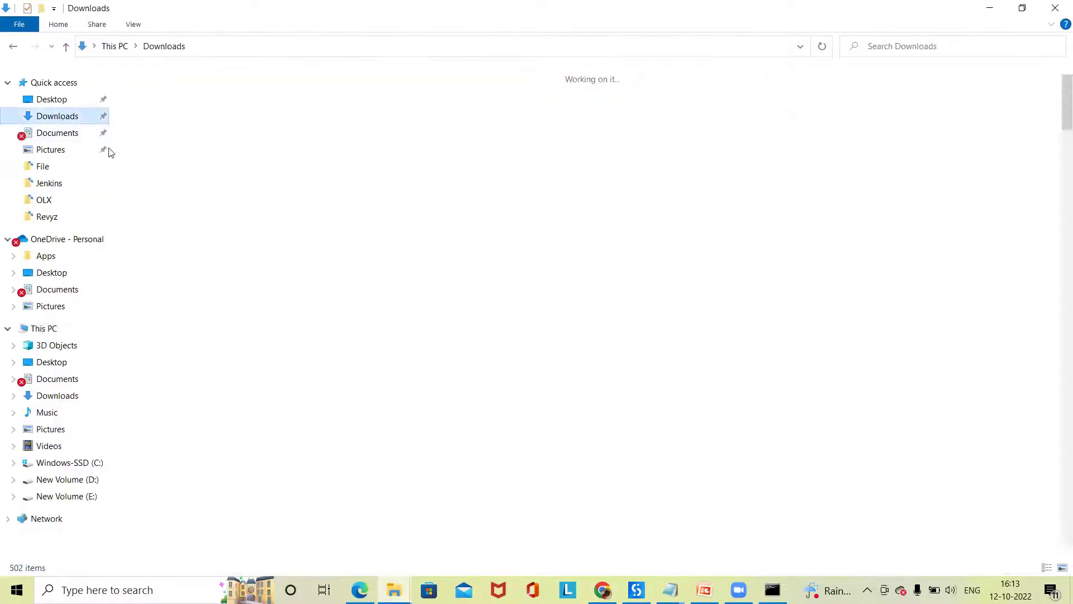
{"action": "scroll", "coordinate": [309, 333], "scroll_direction": "down", "scroll_amount": 3}
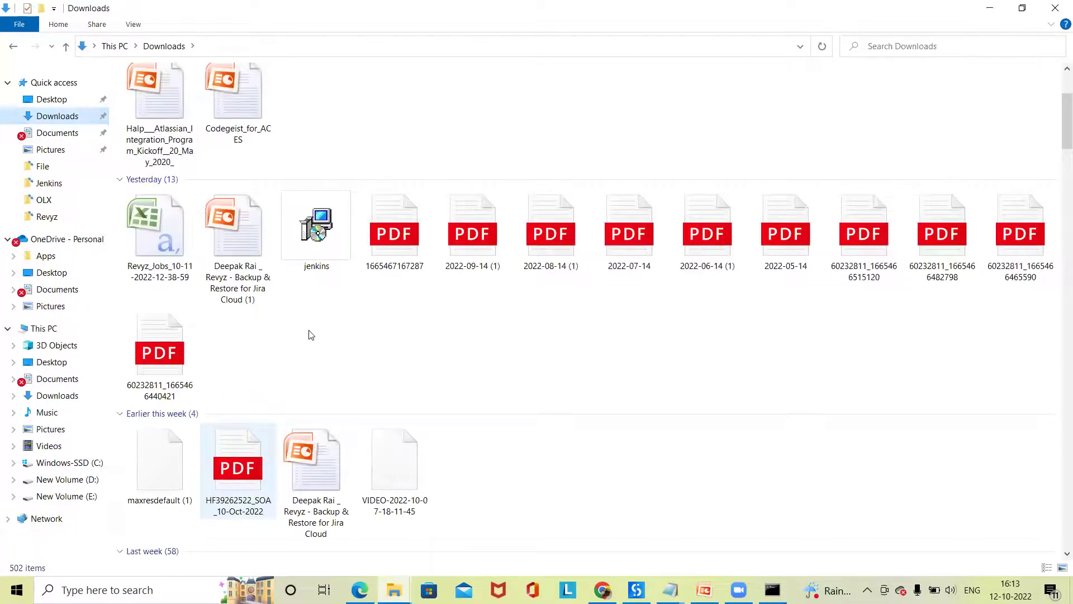
{"action": "scroll", "coordinate": [326, 380], "scroll_direction": "down", "scroll_amount": 7}
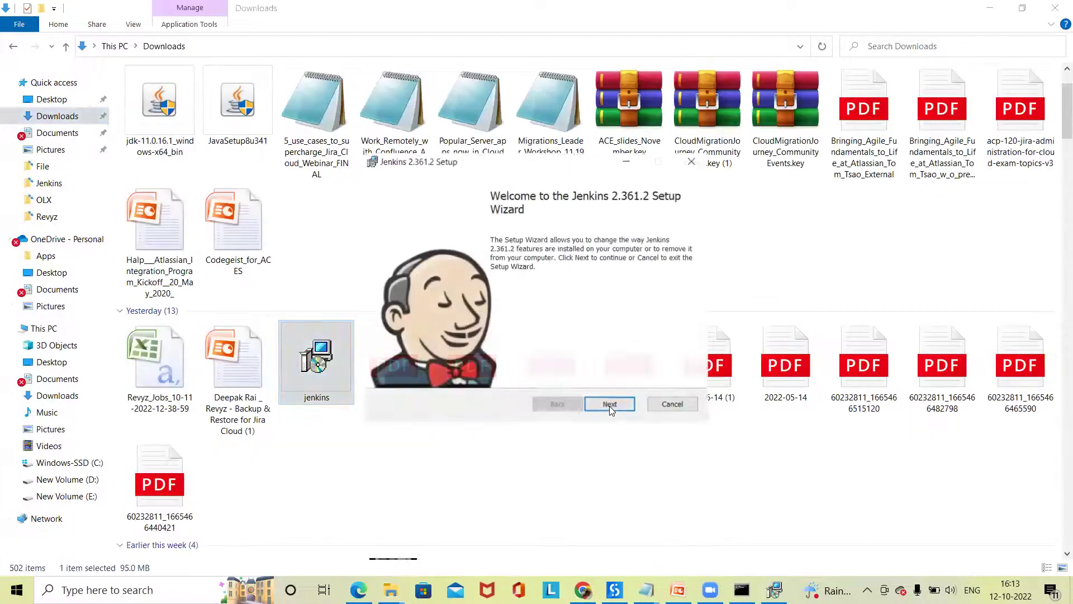
{"action": "left_click", "coordinate": [611, 404]}
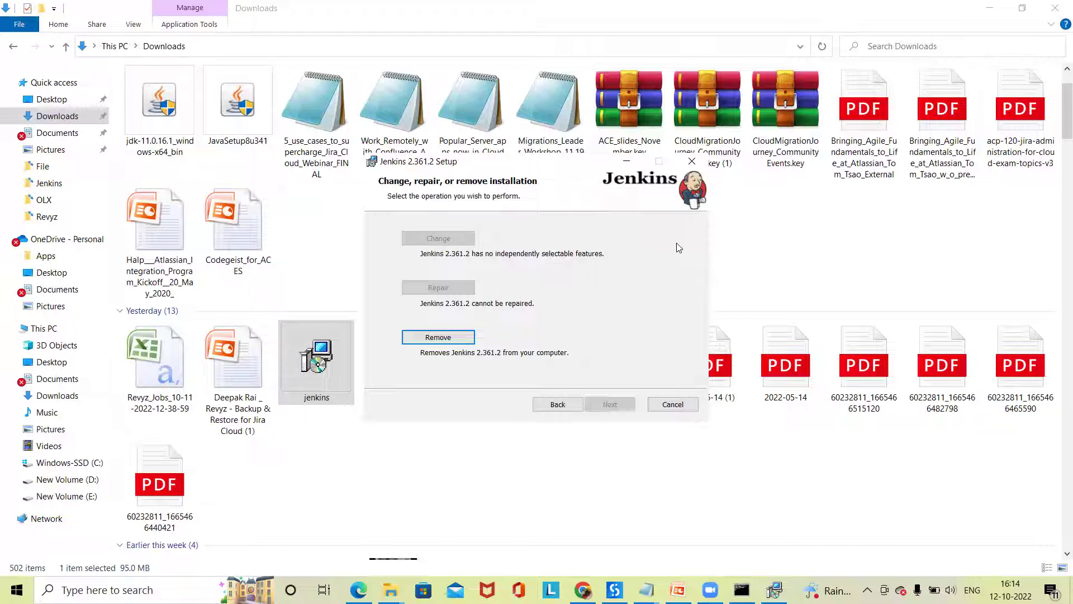
{"action": "left_click", "coordinate": [626, 161]}
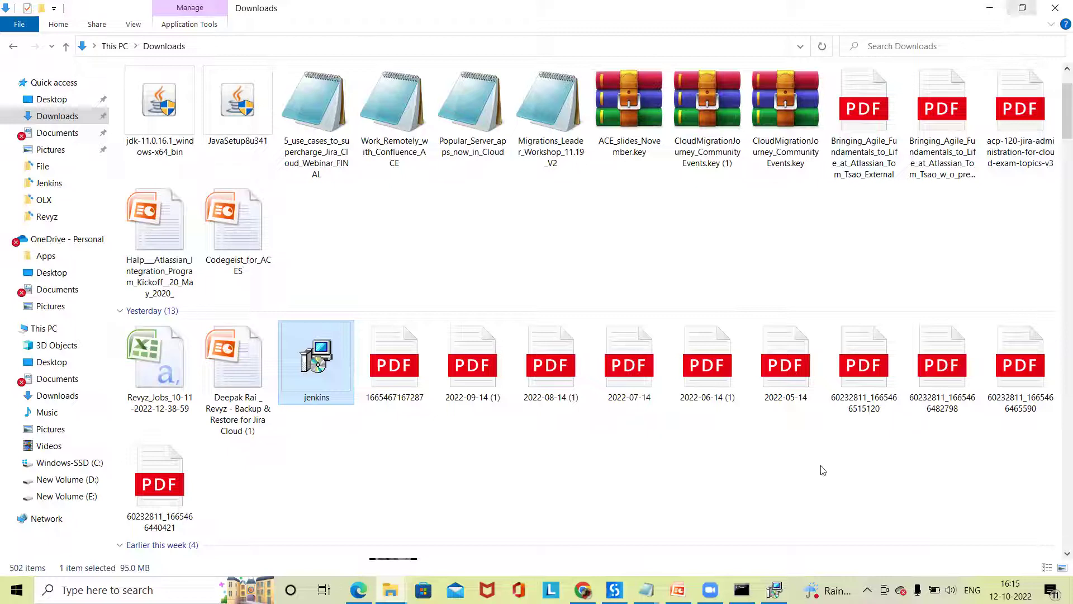
{"action": "left_click", "coordinate": [583, 590]}
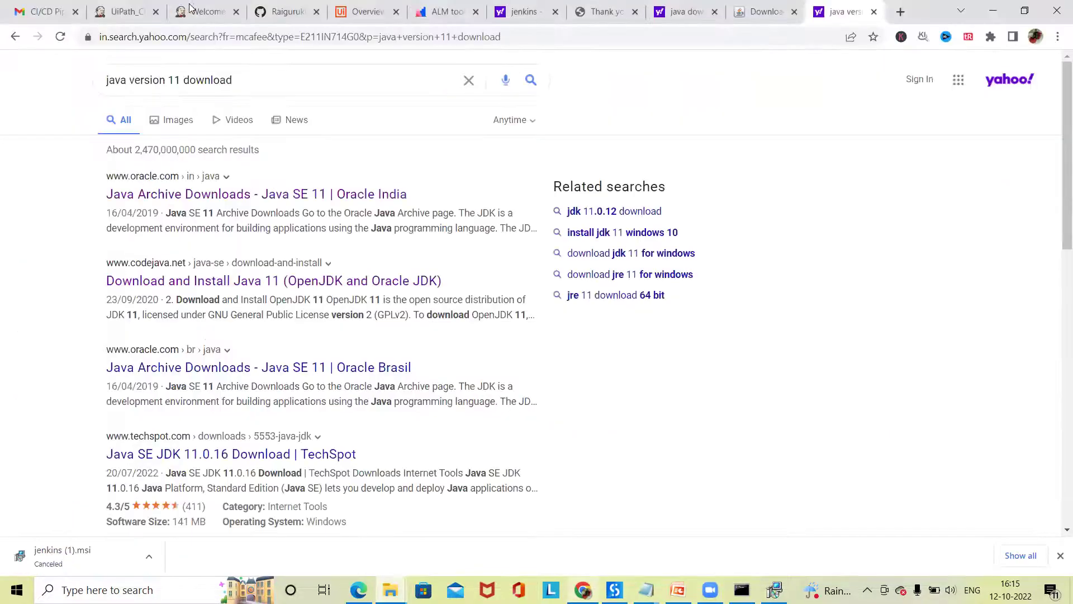
- Return to the Jenkins dashboard at localhost:8080 and go to Manage Jenkins > Manage Plugins
{"action": "left_click", "coordinate": [202, 12]}
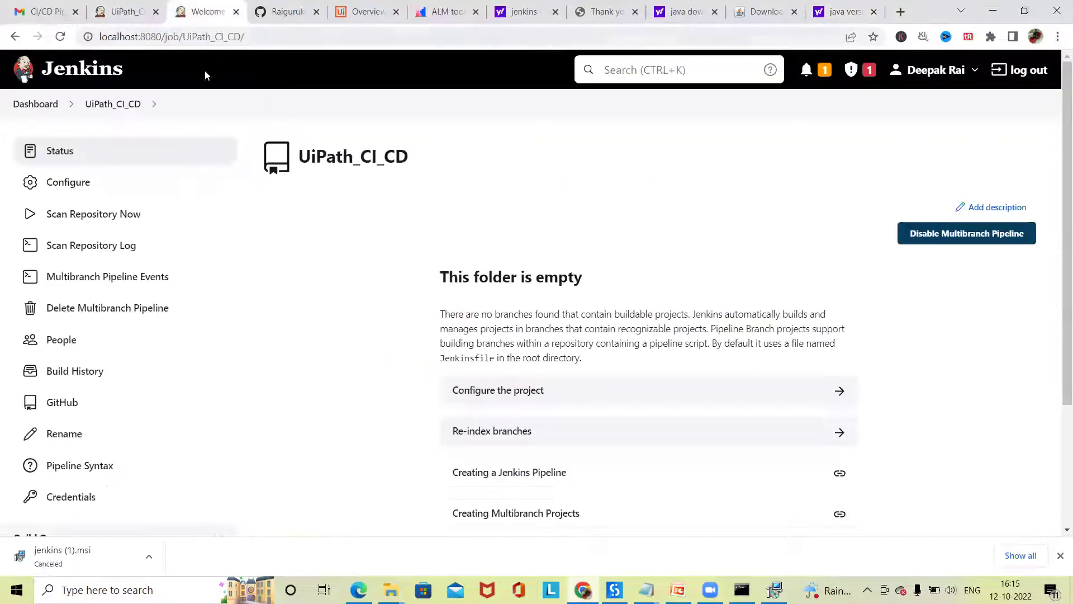
{"action": "left_click", "coordinate": [44, 107]}
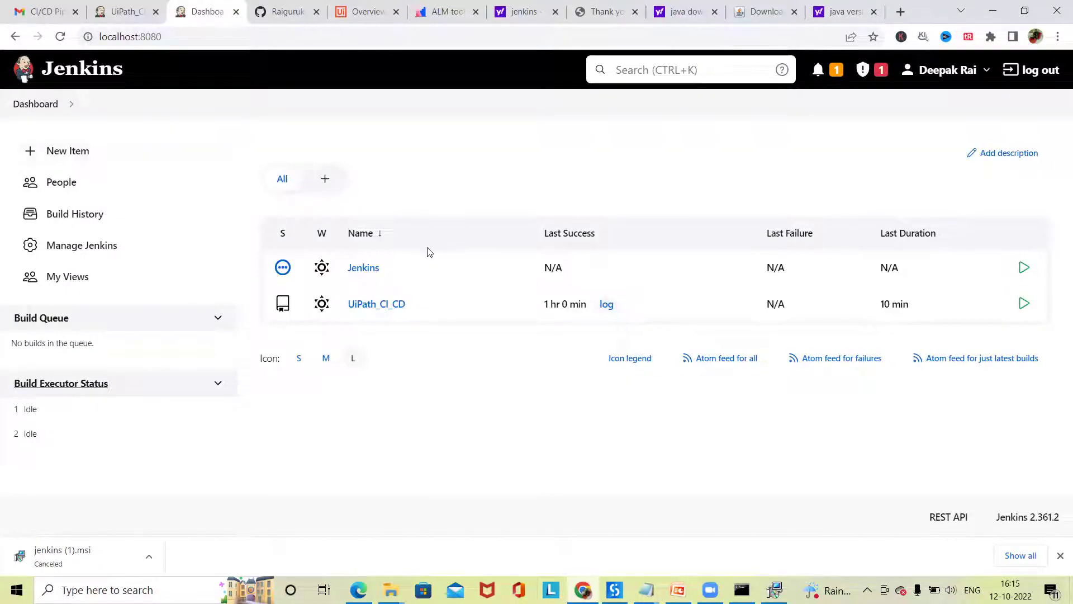
{"action": "left_click", "coordinate": [184, 37]}
{"action": "left_click", "coordinate": [186, 36]}
{"action": "key", "text": "shift+Left"}
{"action": "key", "text": "shift+Left"}
{"action": "key", "text": "shift+Left"}
{"action": "key", "text": "shift+Left"}
{"action": "key", "text": "shift+Left"}
{"action": "key", "text": "shift+Left"}
{"action": "key", "text": "shift+Left"}
{"action": "key", "text": "shift+Left"}
{"action": "key", "text": "shift+Left"}
{"action": "key", "text": "shift+Left"}
{"action": "key", "text": "shift+Left"}
{"action": "key", "text": "shift+Left"}
{"action": "key", "text": "shift+Left"}
{"action": "key", "text": "shift+Left"}
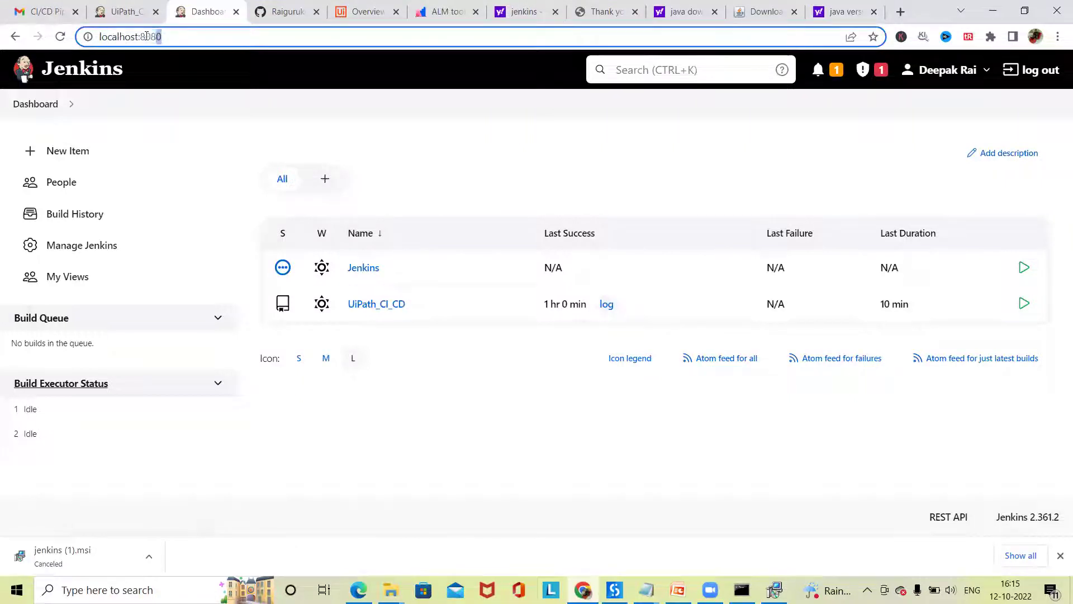
{"action": "left_click", "coordinate": [194, 38]}
{"action": "left_click", "coordinate": [74, 246]}
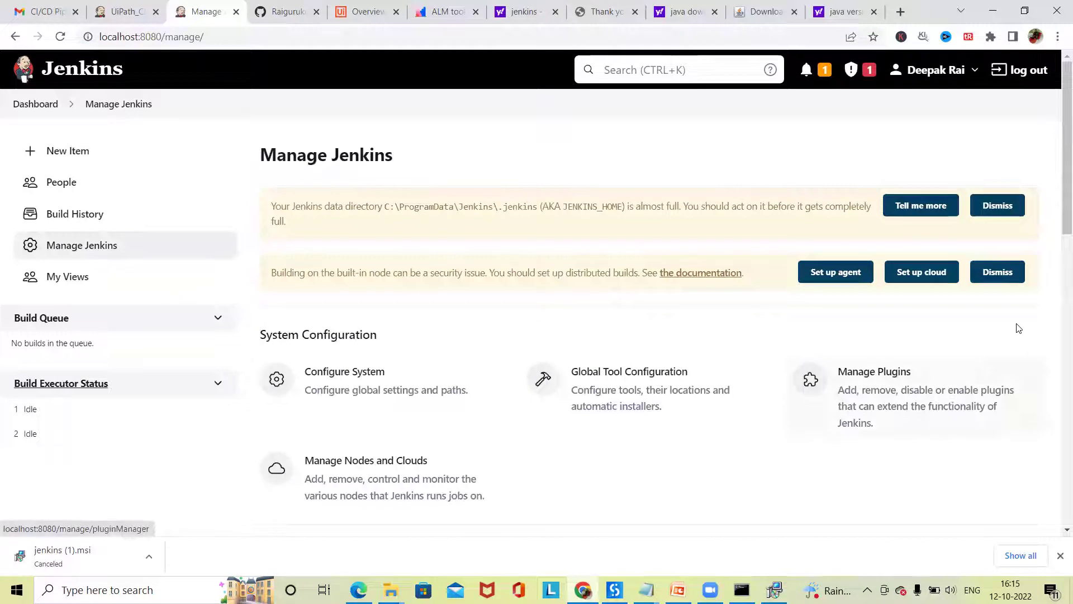
{"action": "scroll", "coordinate": [718, 407], "scroll_direction": "down", "scroll_amount": 2}
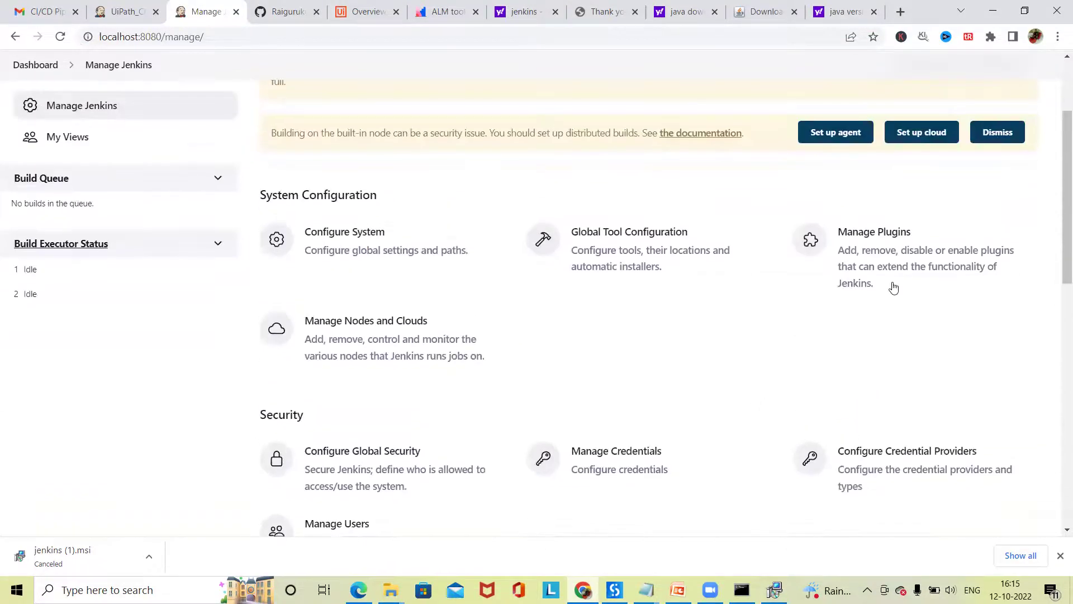
{"action": "left_click", "coordinate": [896, 239]}
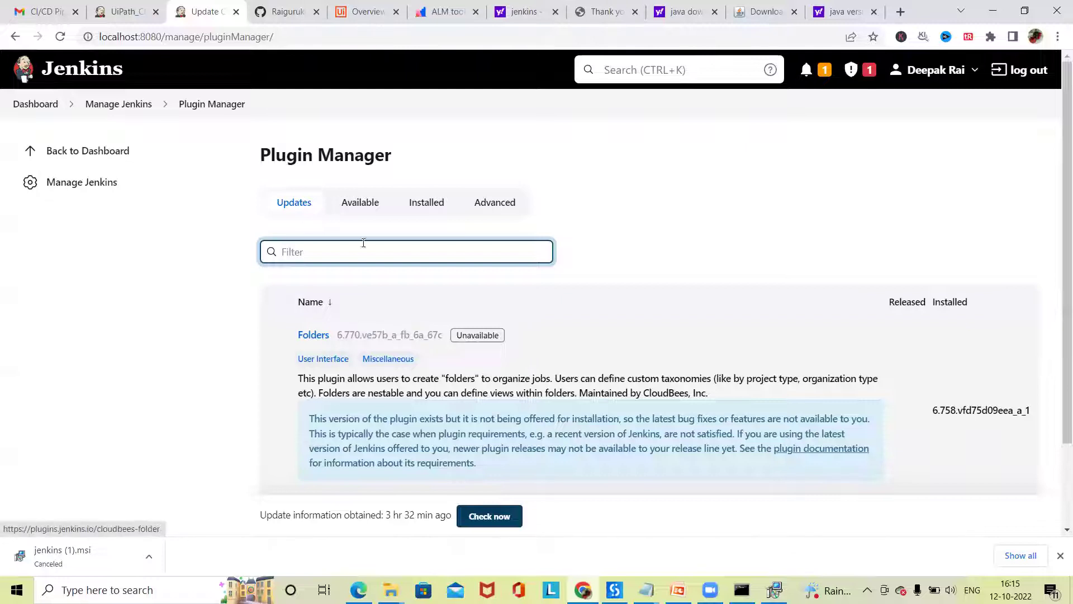
- Browse the Available and Installed plugin lists in the Plugin Manager
{"action": "left_click", "coordinate": [360, 202]}
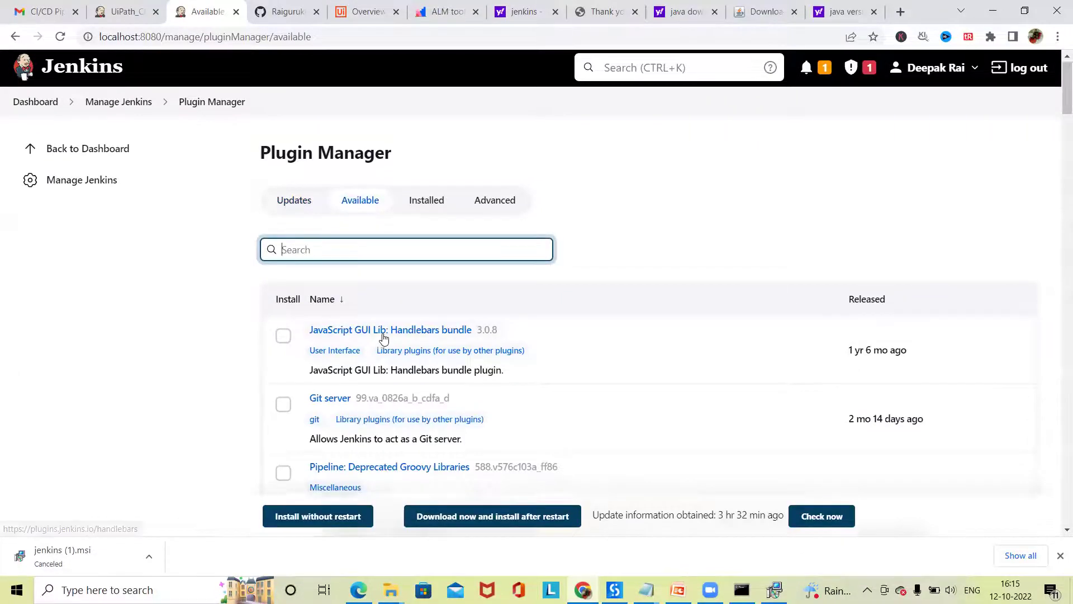
{"action": "scroll", "coordinate": [384, 338], "scroll_direction": "down", "scroll_amount": 4}
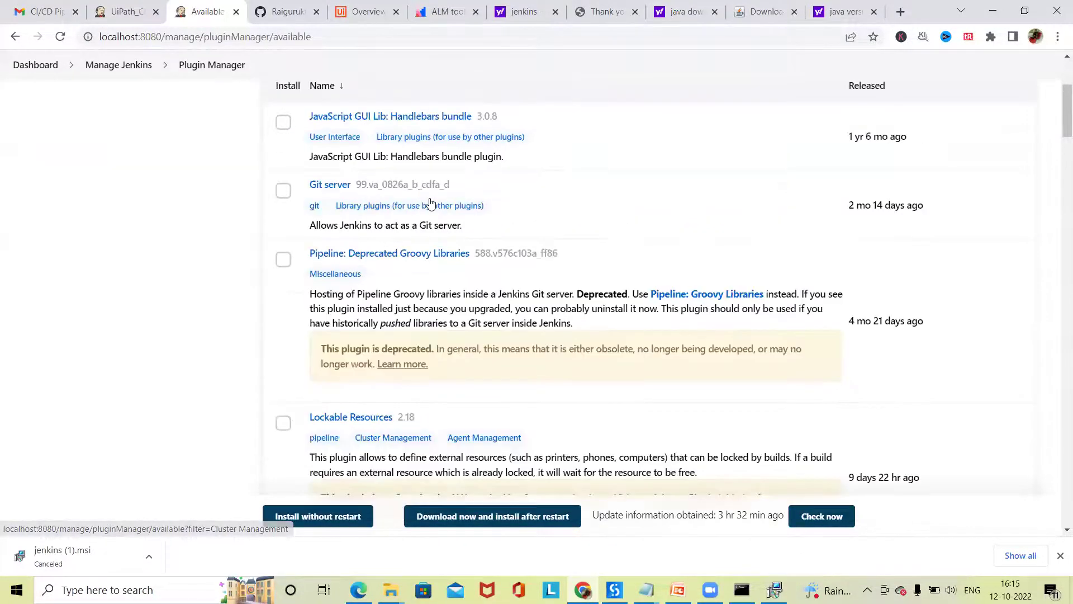
{"action": "scroll", "coordinate": [430, 202], "scroll_direction": "up", "scroll_amount": 4}
{"action": "left_click", "coordinate": [426, 204]}
{"action": "scroll", "coordinate": [556, 397], "scroll_direction": "down", "scroll_amount": 2}
{"action": "scroll", "coordinate": [556, 400], "scroll_direction": "down", "scroll_amount": 2}
{"action": "scroll", "coordinate": [553, 399], "scroll_direction": "up", "scroll_amount": 4}
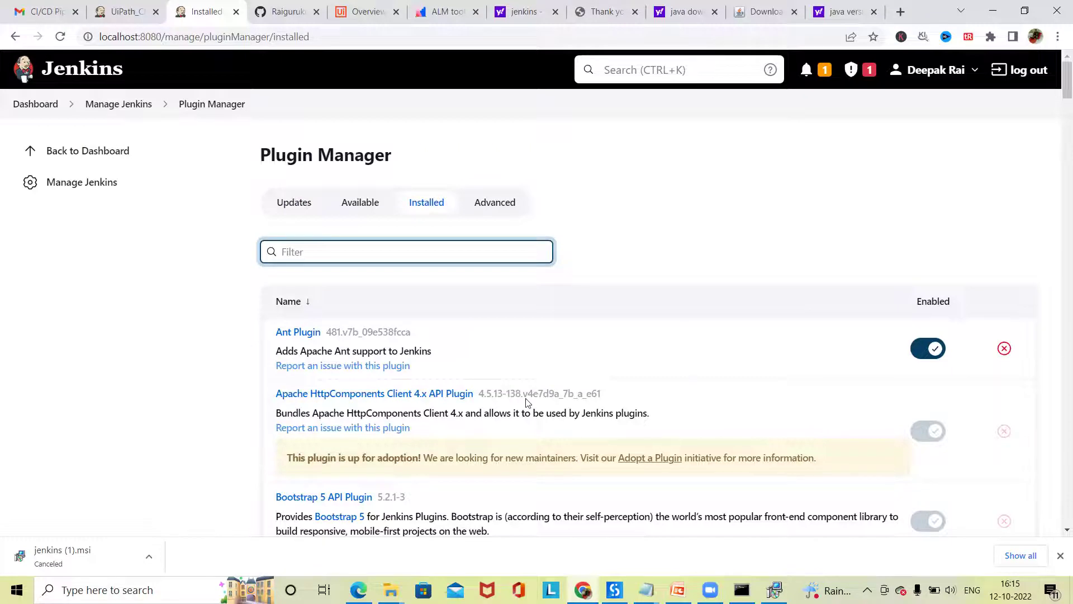
{"action": "scroll", "coordinate": [525, 401], "scroll_direction": "down", "scroll_amount": 4}
{"action": "scroll", "coordinate": [559, 391], "scroll_direction": "up", "scroll_amount": 3}
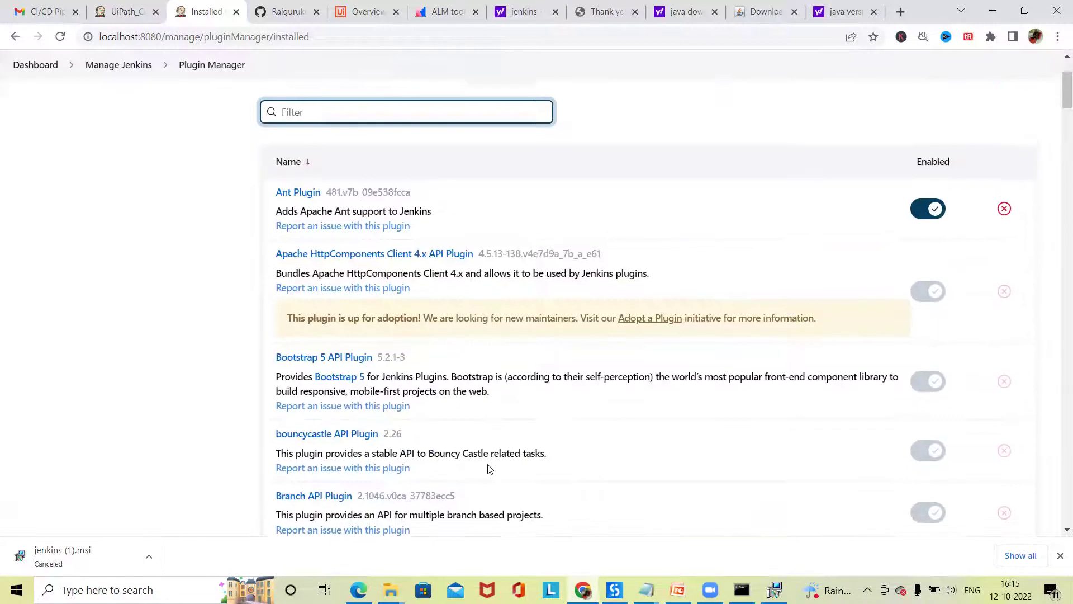
{"action": "scroll", "coordinate": [489, 469], "scroll_direction": "down", "scroll_amount": 1}
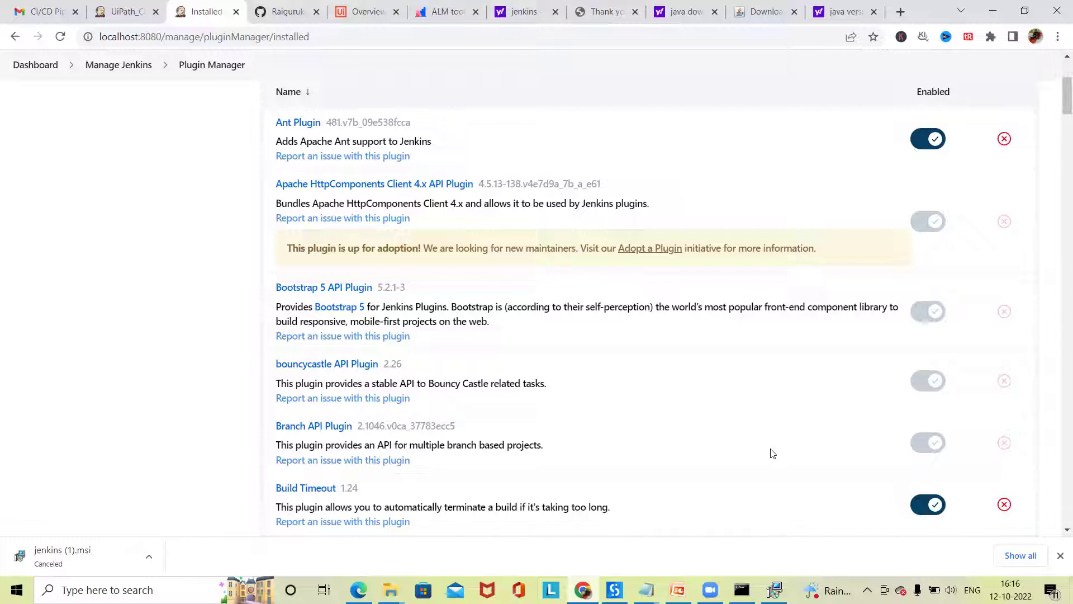
{"action": "scroll", "coordinate": [386, 246], "scroll_direction": "up", "scroll_amount": 4}
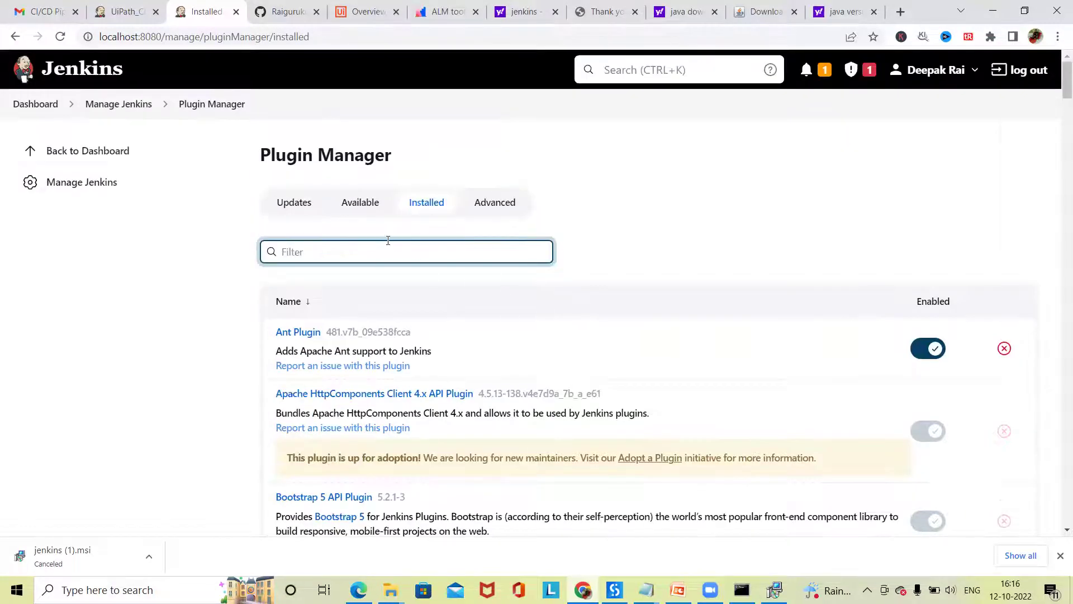
- Search Available plugins for 'uipath' and install it, getting Success
{"action": "left_click", "coordinate": [365, 250]}
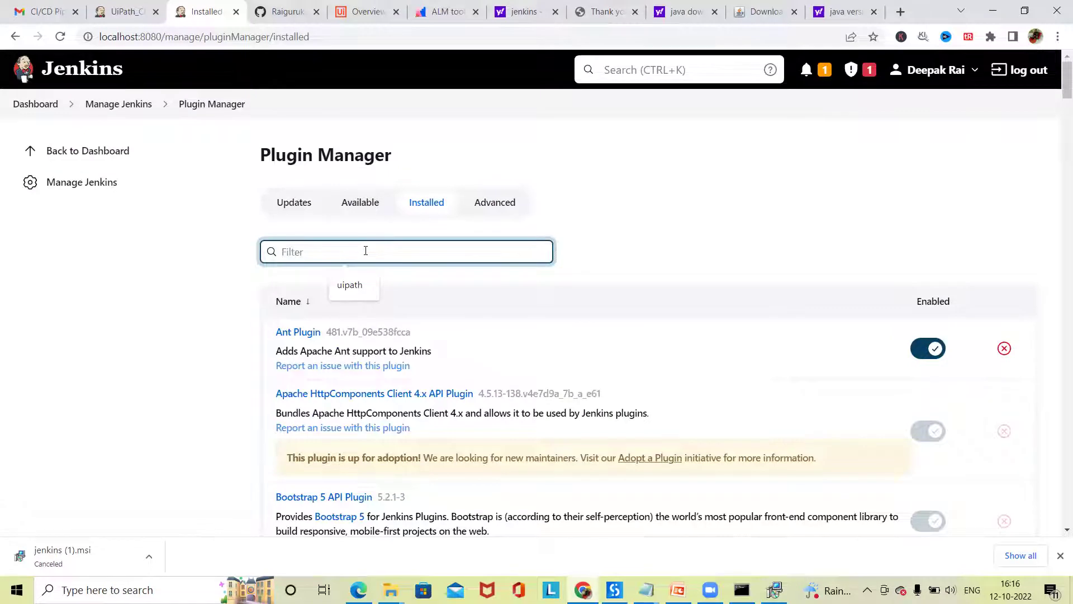
{"action": "type", "text": "u"}
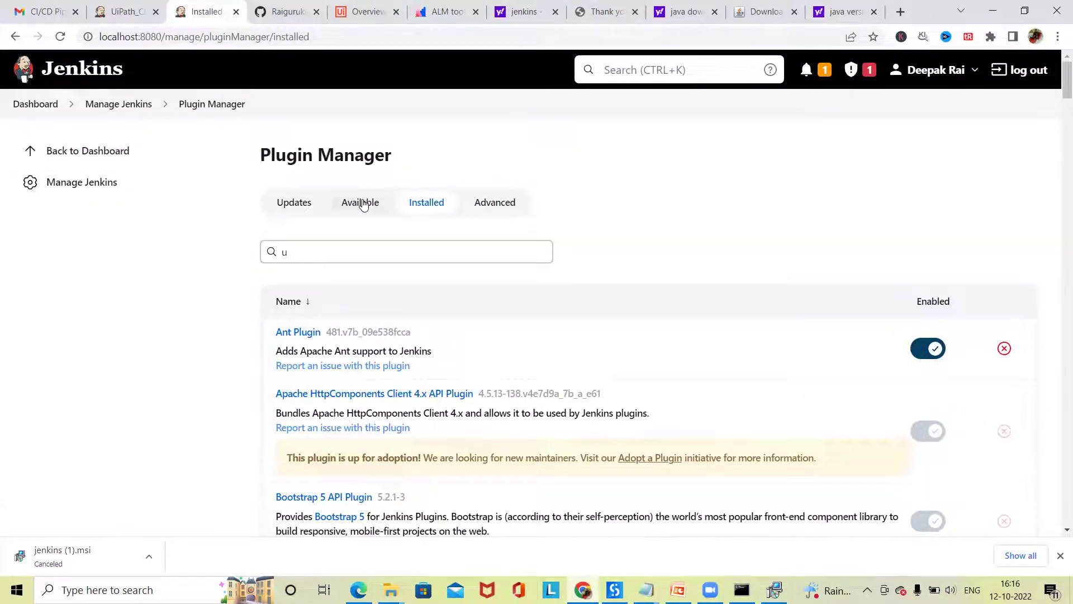
{"action": "left_click", "coordinate": [359, 201]}
{"action": "left_click", "coordinate": [327, 248]}
{"action": "type", "text": "uipath"}
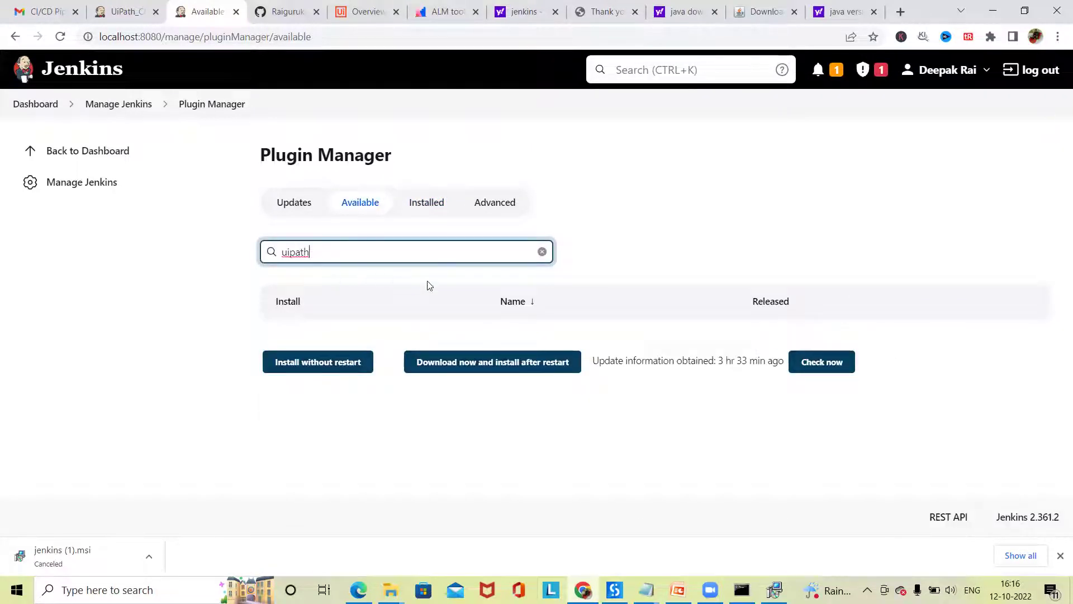
{"action": "key", "text": "Return"}
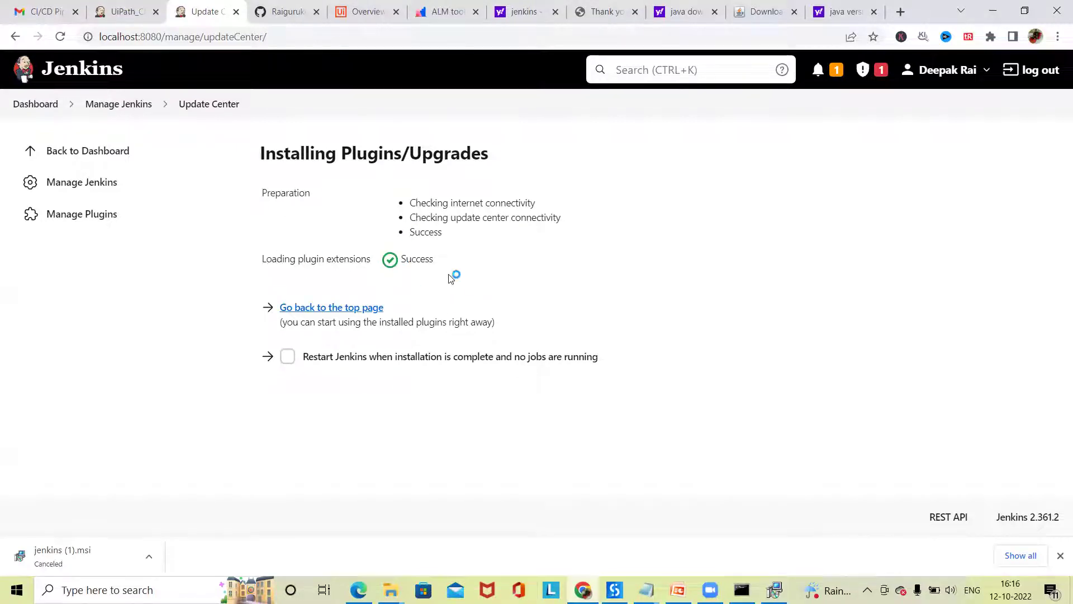
- Filter Installed plugins by 'uipath' to verify UiPath Plugin 2.10 is enabled, then go back to the dashboard
{"action": "left_click", "coordinate": [50, 190]}
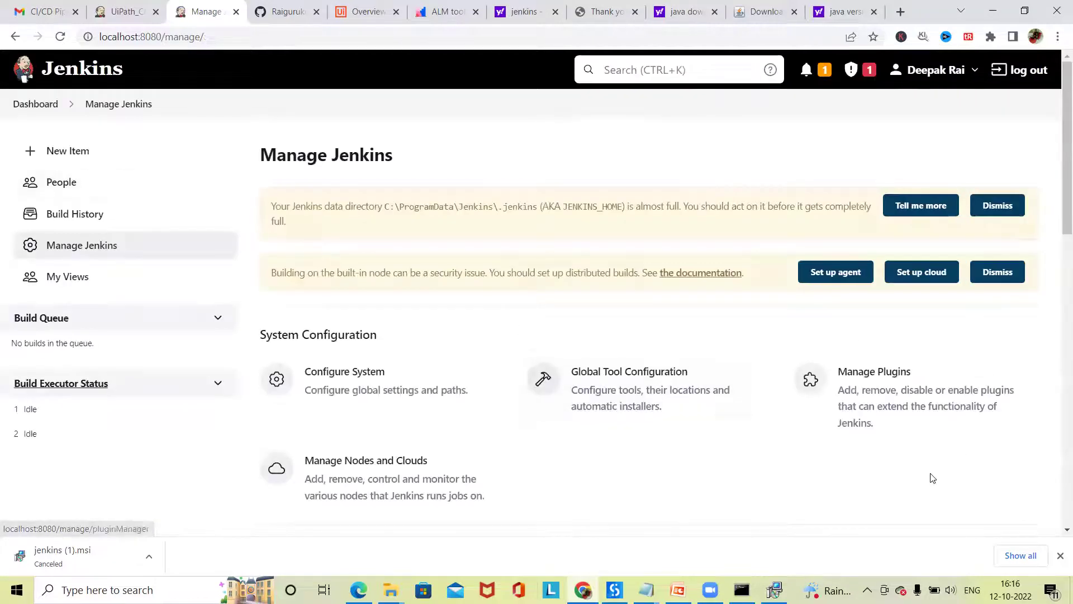
{"action": "scroll", "coordinate": [894, 425], "scroll_direction": "down", "scroll_amount": 1}
{"action": "left_click", "coordinate": [872, 323]}
{"action": "left_click", "coordinate": [409, 252]}
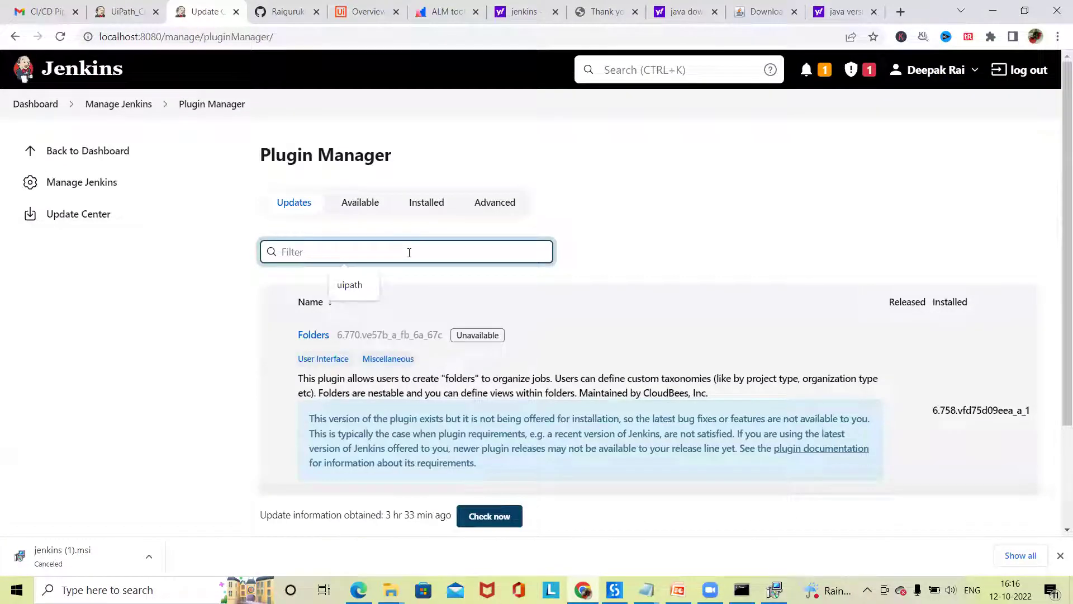
{"action": "left_click", "coordinate": [425, 204]}
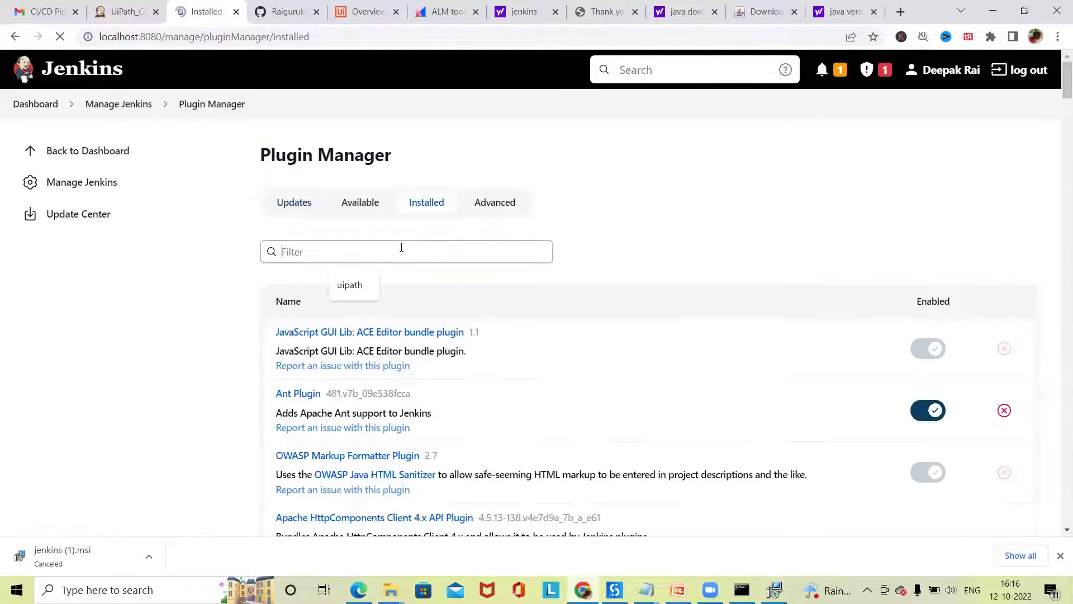
{"action": "type", "text": "uipath"}
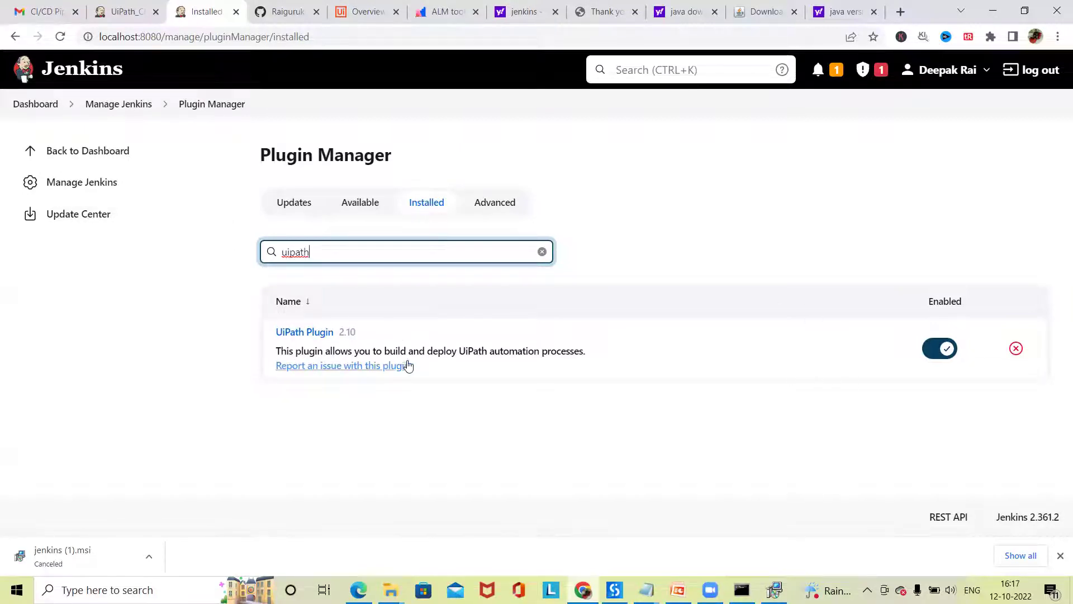
{"action": "left_click", "coordinate": [76, 159]}
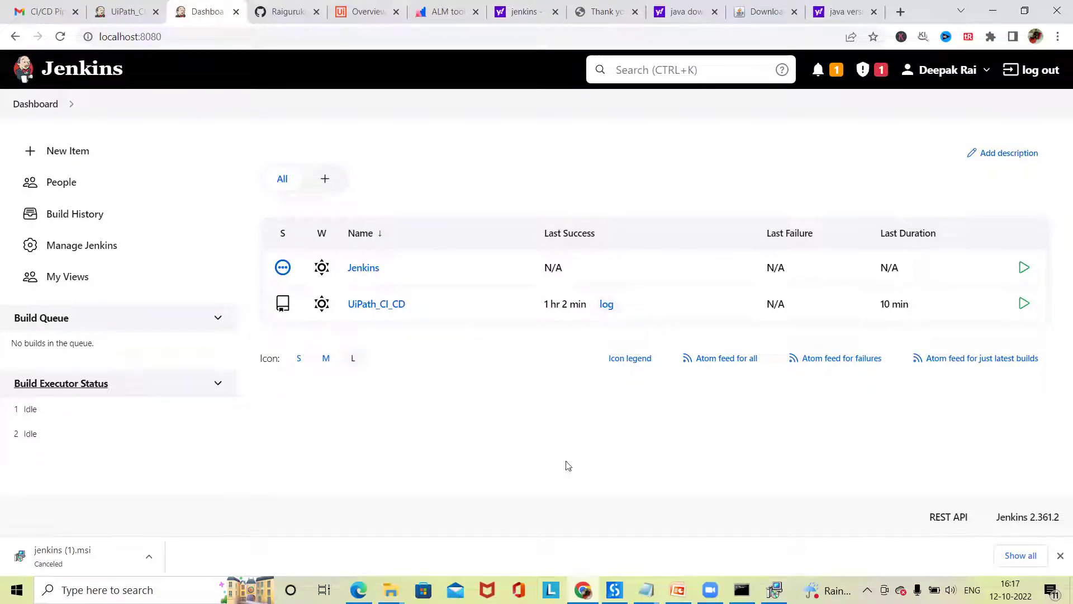
- Switch to UiPath Studio and show Home > Team Git options for the While Activity project
{"action": "left_click", "coordinate": [606, 584]}
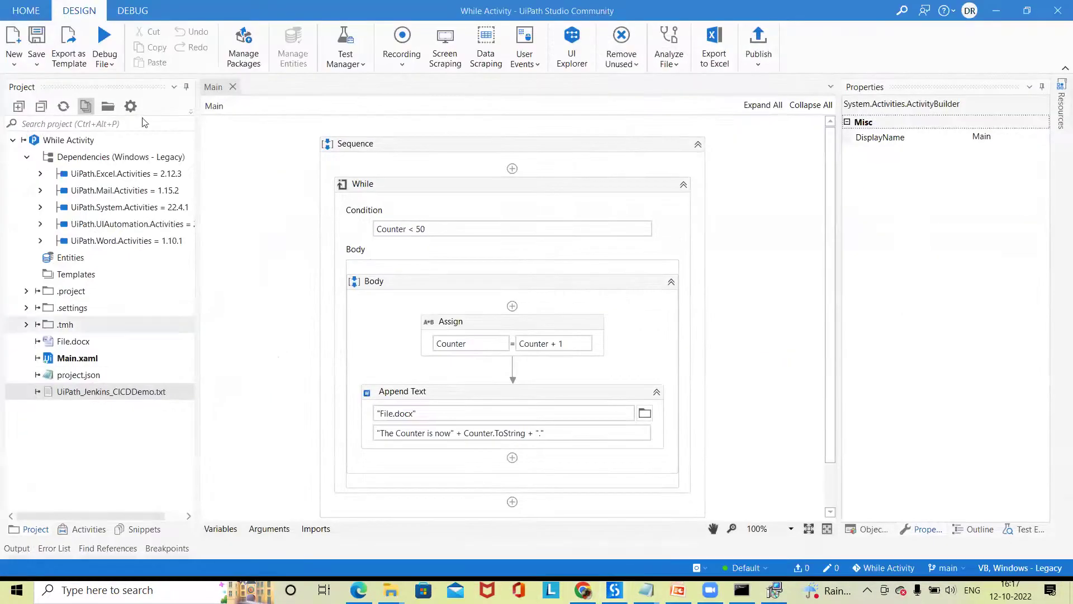
{"action": "scroll", "coordinate": [291, 341], "scroll_direction": "down", "scroll_amount": 1}
{"action": "scroll", "coordinate": [291, 341], "scroll_direction": "up", "scroll_amount": 1}
{"action": "left_click", "coordinate": [26, 10]}
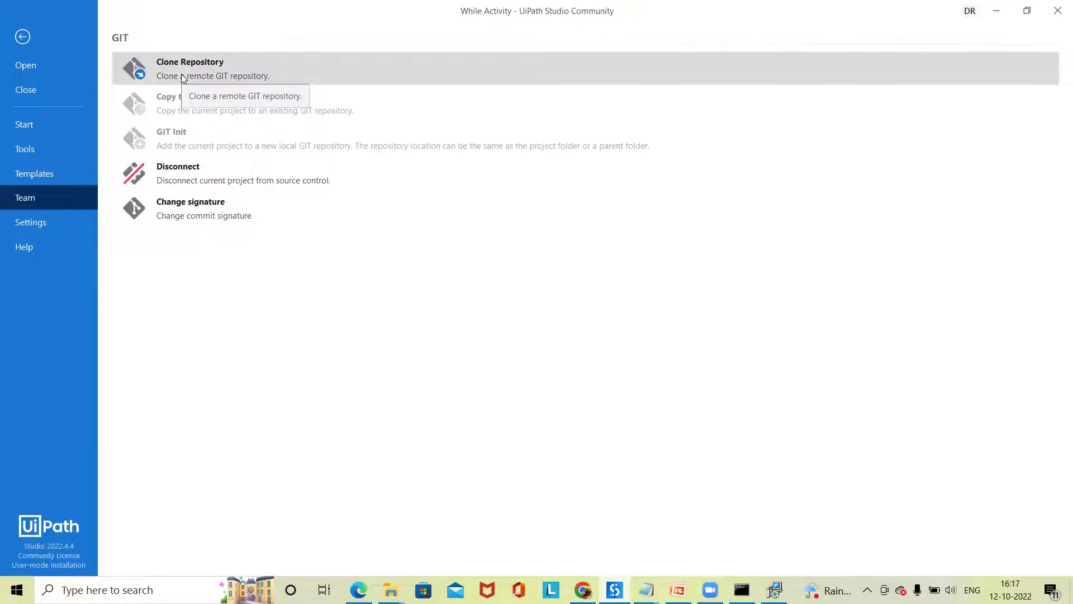
- Open the recent Web_Automation project from the Home > Start page
{"action": "left_click", "coordinate": [23, 37]}
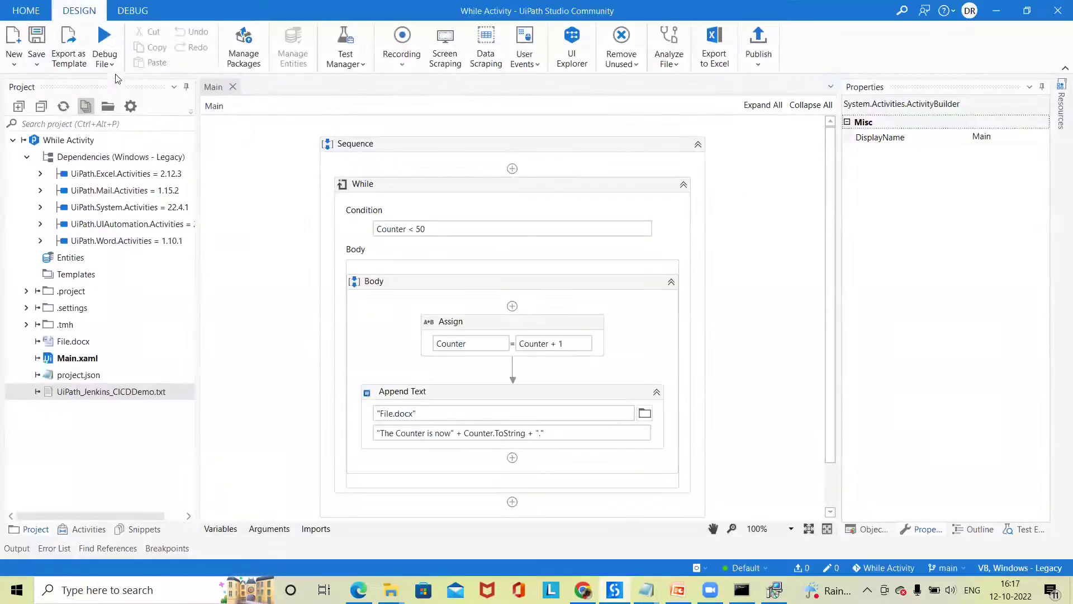
{"action": "left_click", "coordinate": [25, 10]}
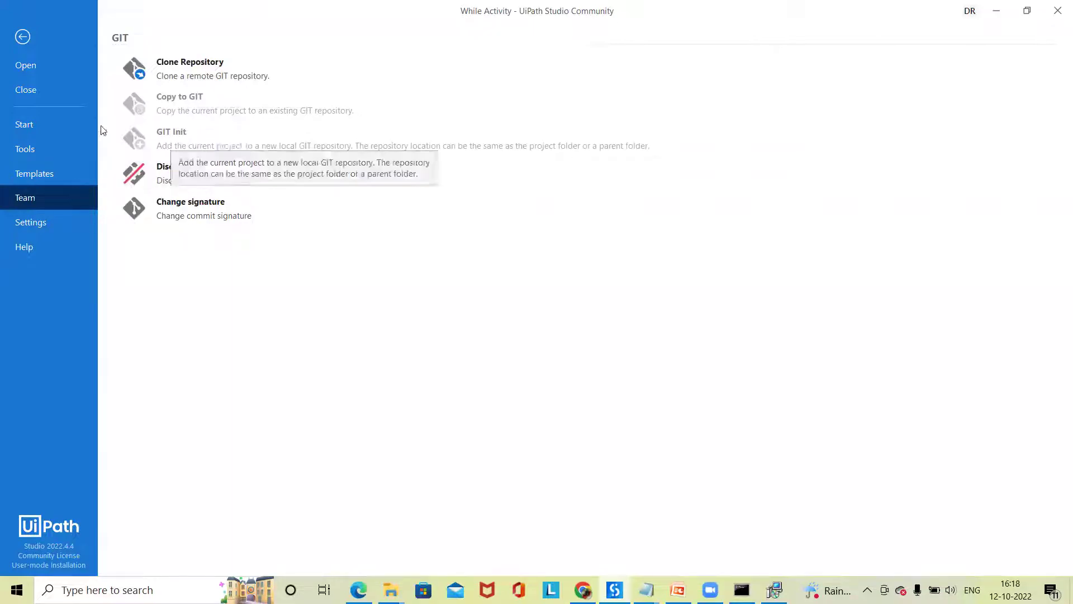
{"action": "left_click", "coordinate": [22, 37]}
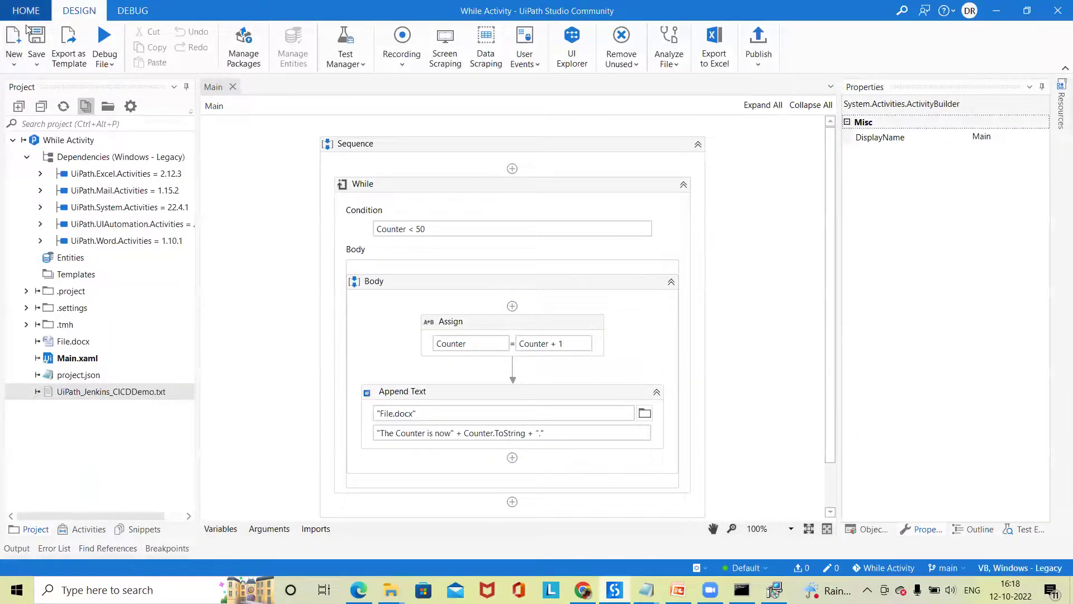
{"action": "left_click", "coordinate": [25, 11]}
{"action": "left_click", "coordinate": [39, 75]}
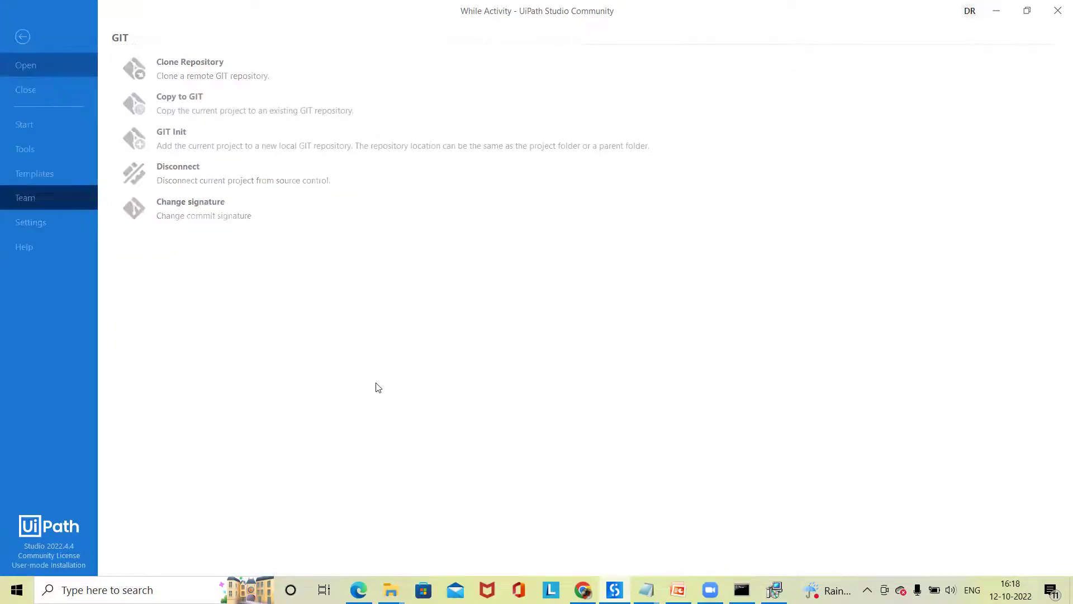
{"action": "left_click", "coordinate": [463, 313]}
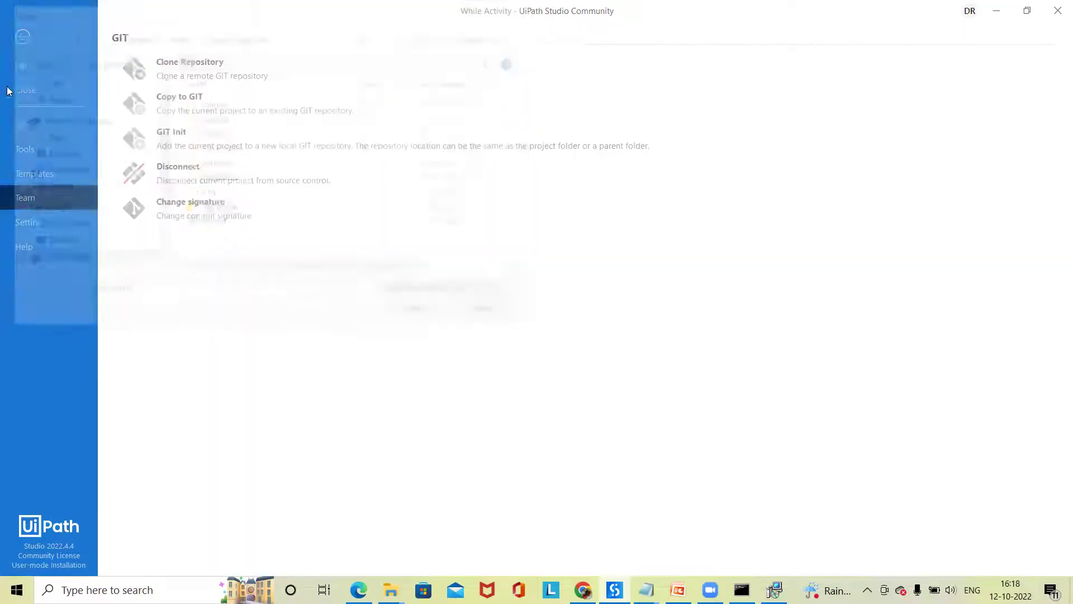
{"action": "left_click", "coordinate": [32, 132]}
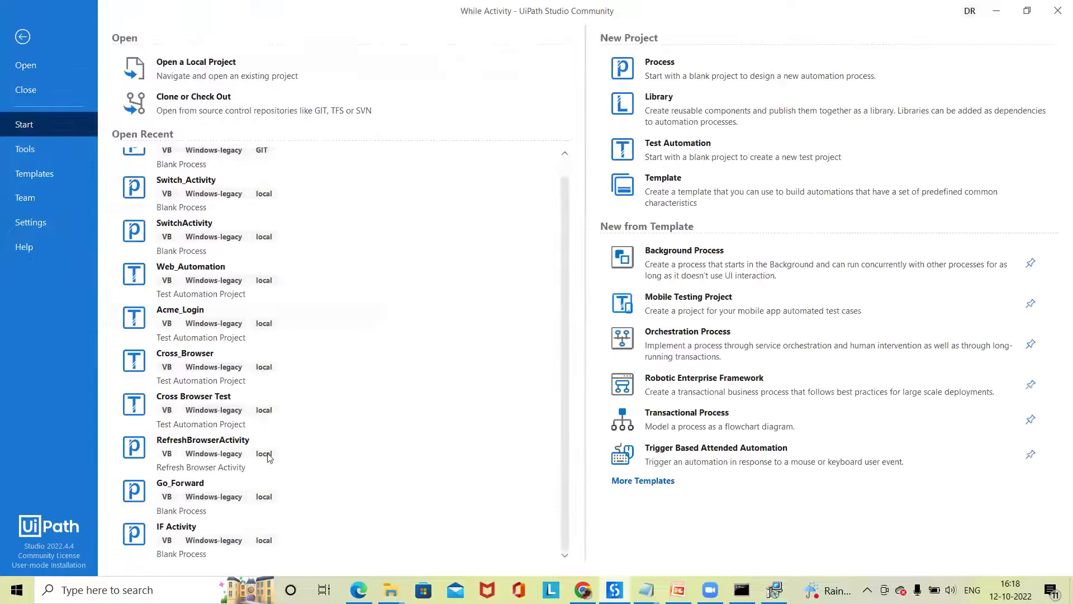
{"action": "left_click", "coordinate": [297, 273]}
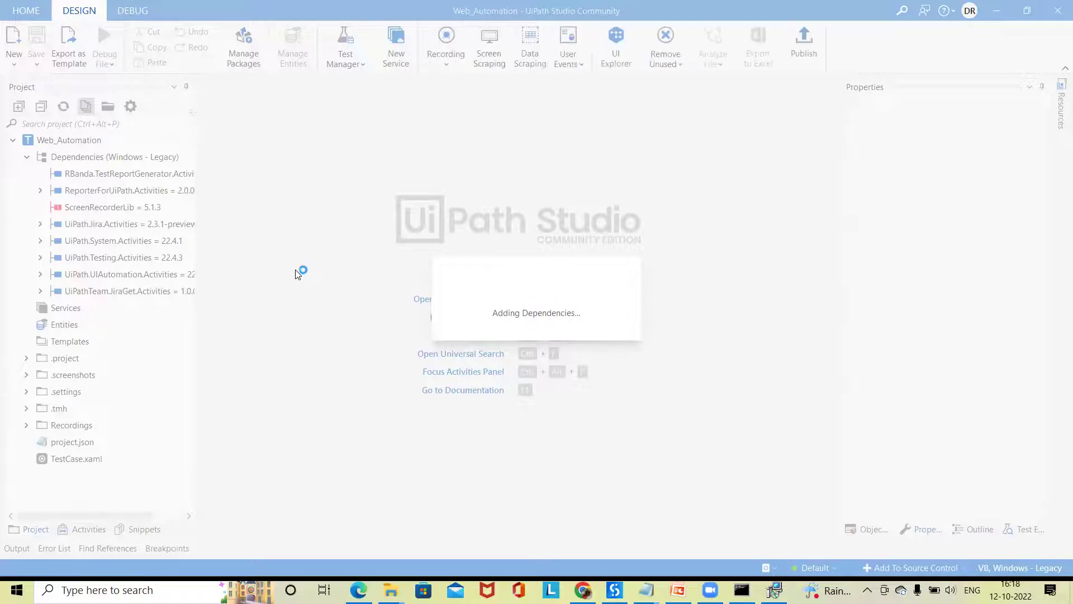
- Open TestCase.xaml via Go to File and show Web_Automation's Team Git options
{"action": "left_click", "coordinate": [489, 335]}
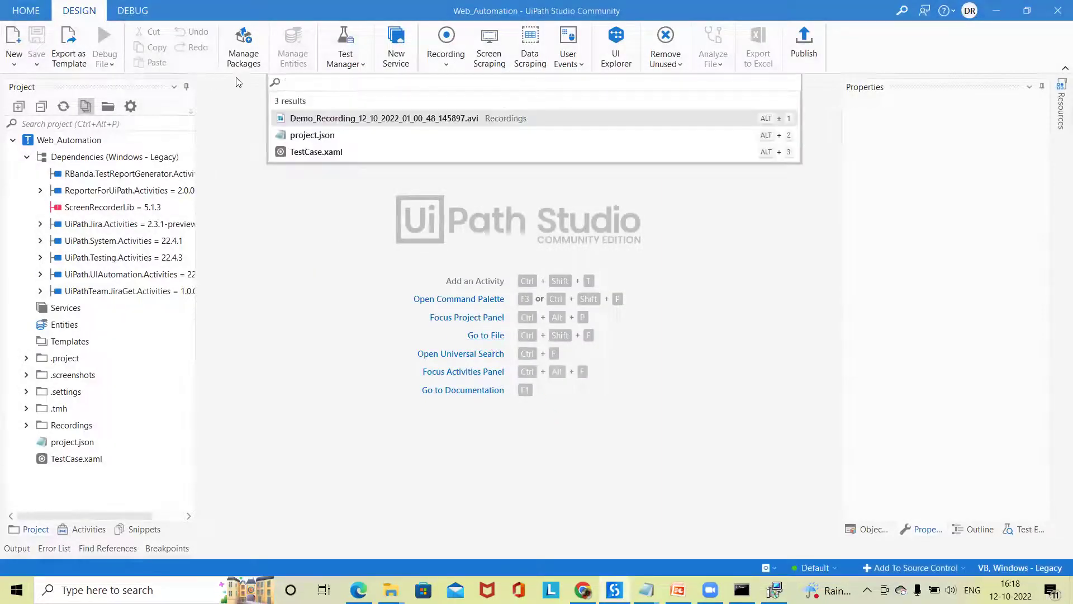
{"action": "left_click", "coordinate": [324, 152]}
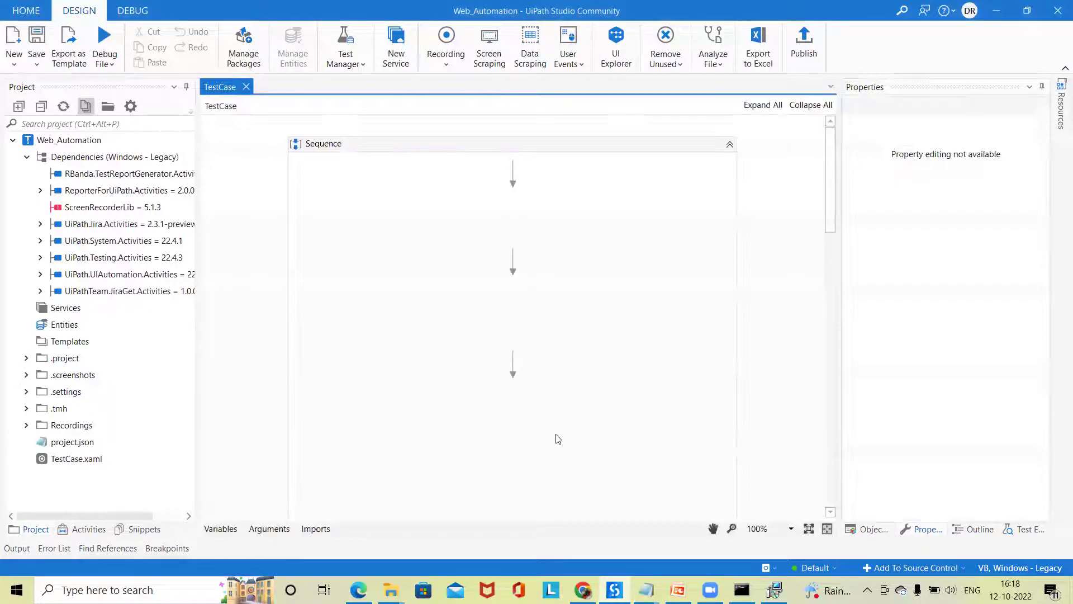
{"action": "left_click", "coordinate": [29, 13]}
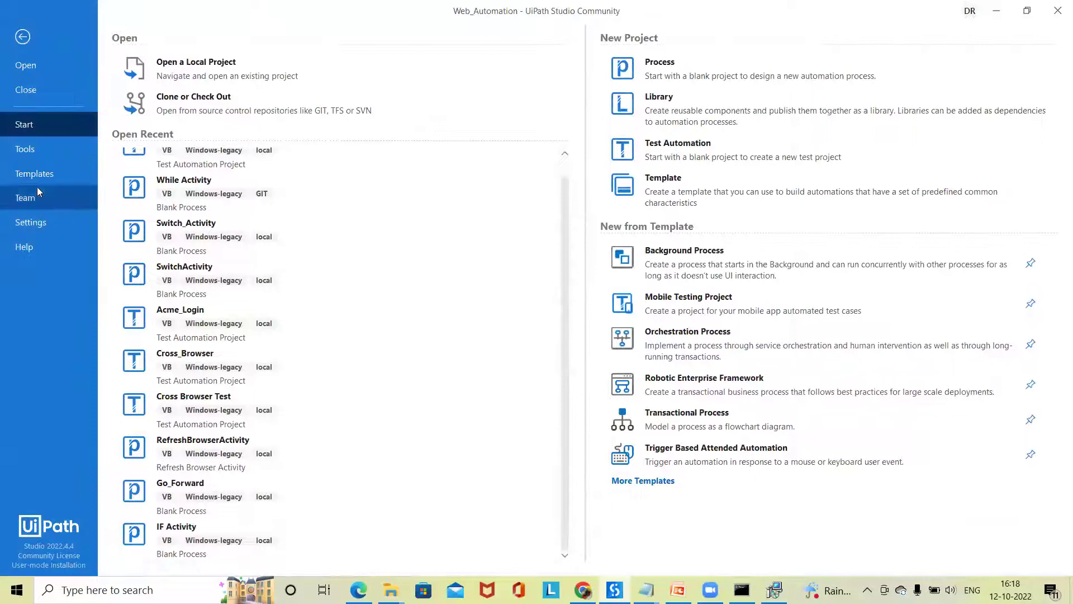
{"action": "left_click", "coordinate": [47, 192]}
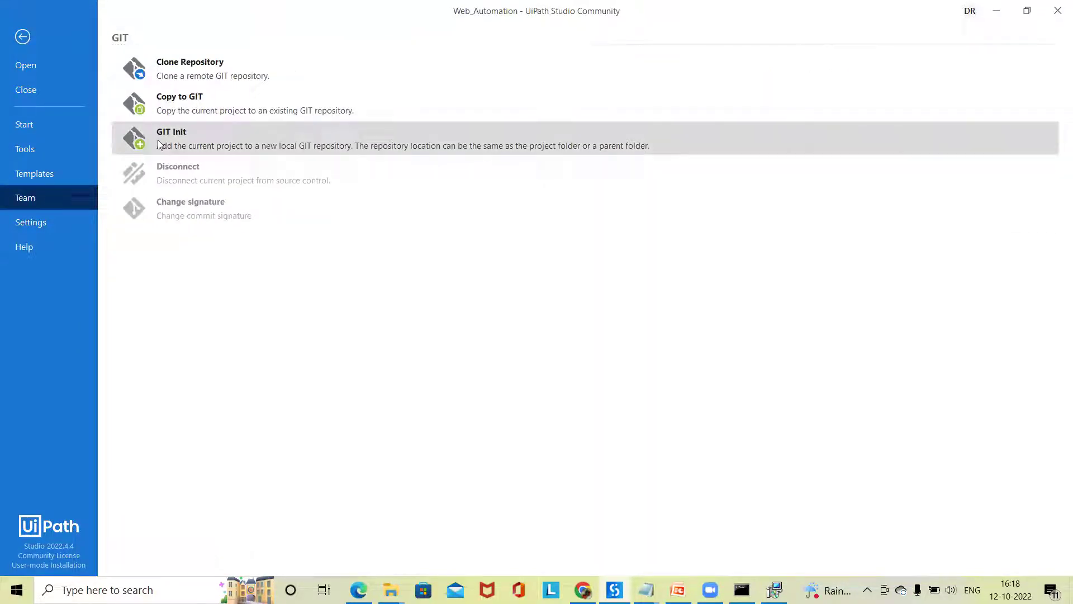
- Start GIT Init, first trying the Recordings folder, which gets rejected with a warning
{"action": "left_click", "coordinate": [227, 134]}
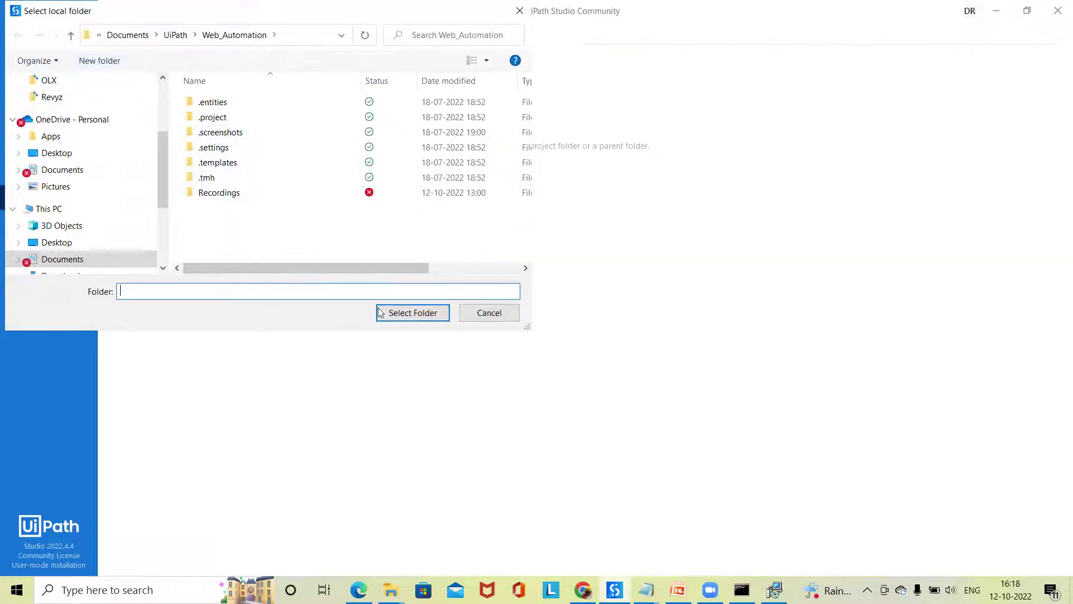
{"action": "left_click", "coordinate": [506, 312]}
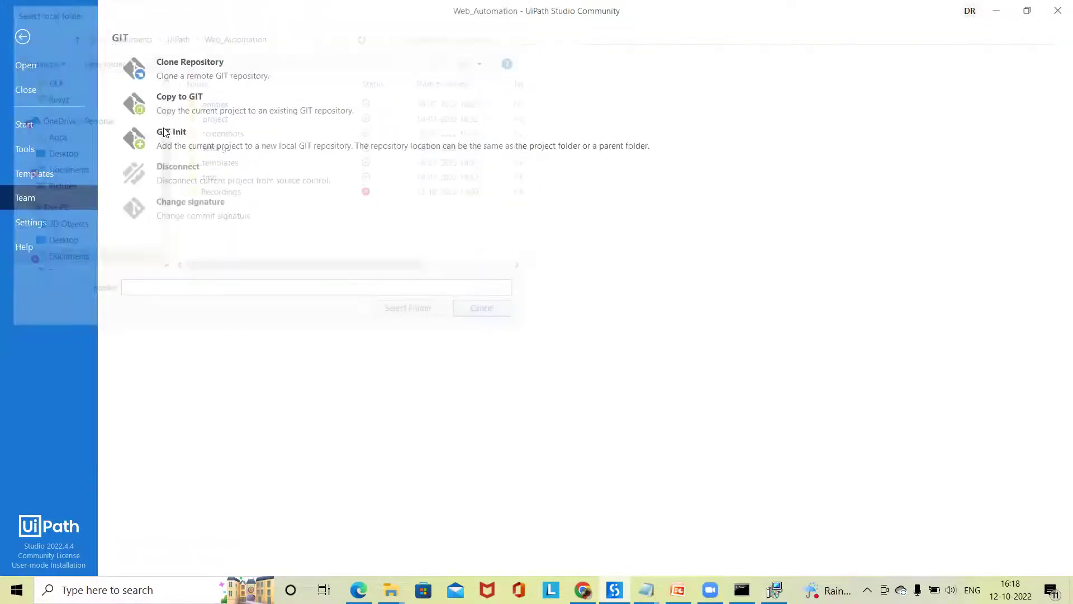
{"action": "left_click", "coordinate": [218, 139]}
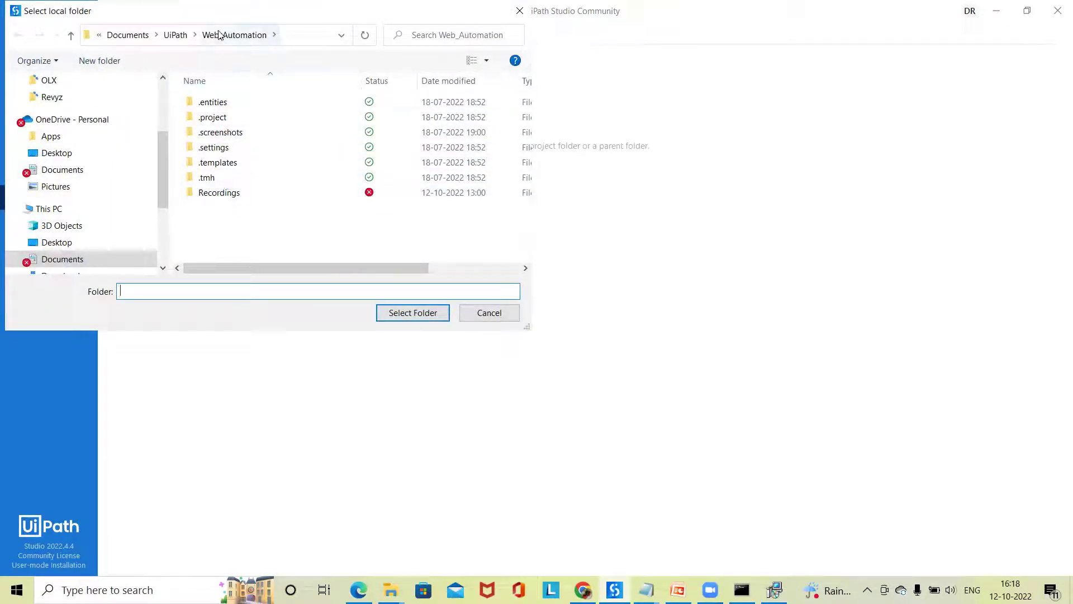
{"action": "left_click", "coordinate": [226, 195]}
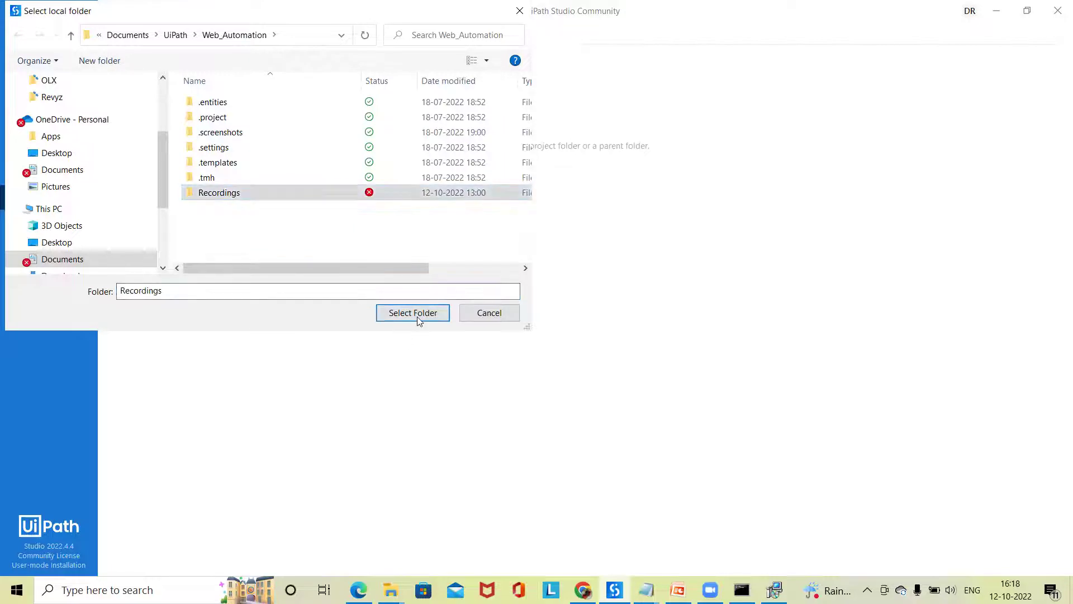
{"action": "left_click", "coordinate": [417, 316]}
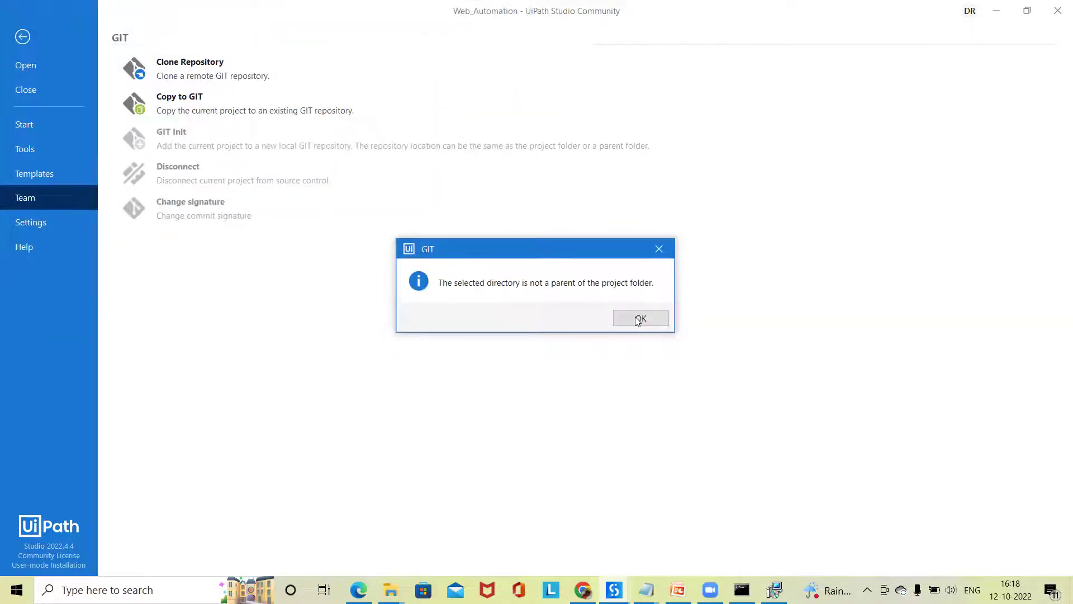
{"action": "left_click", "coordinate": [637, 318]}
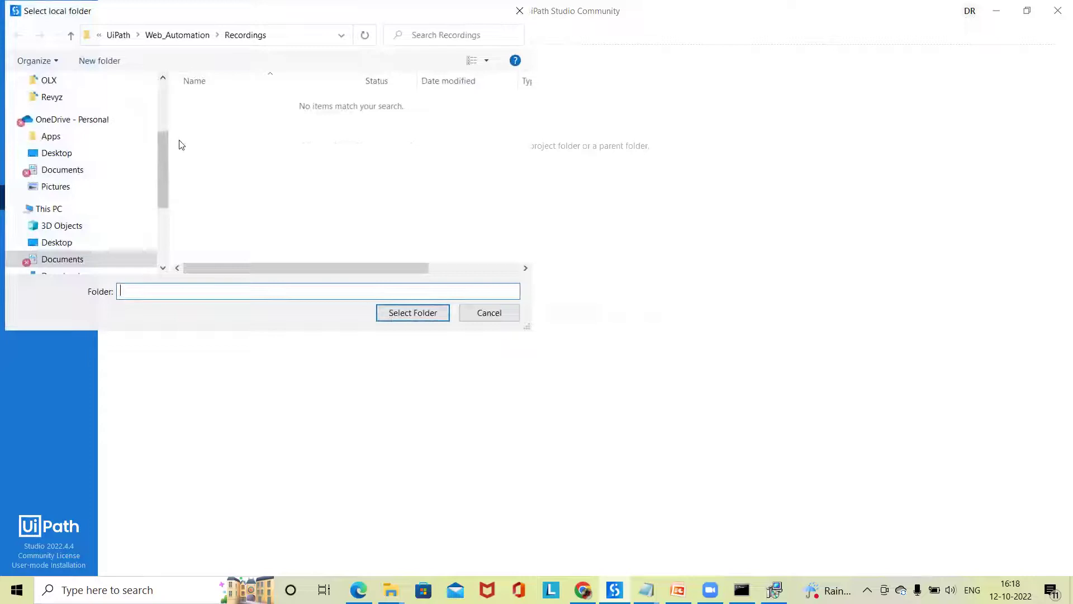
- Go up to Documents\UiPath and select the Web_Automation folder as the repository
{"action": "left_click", "coordinate": [71, 34]}
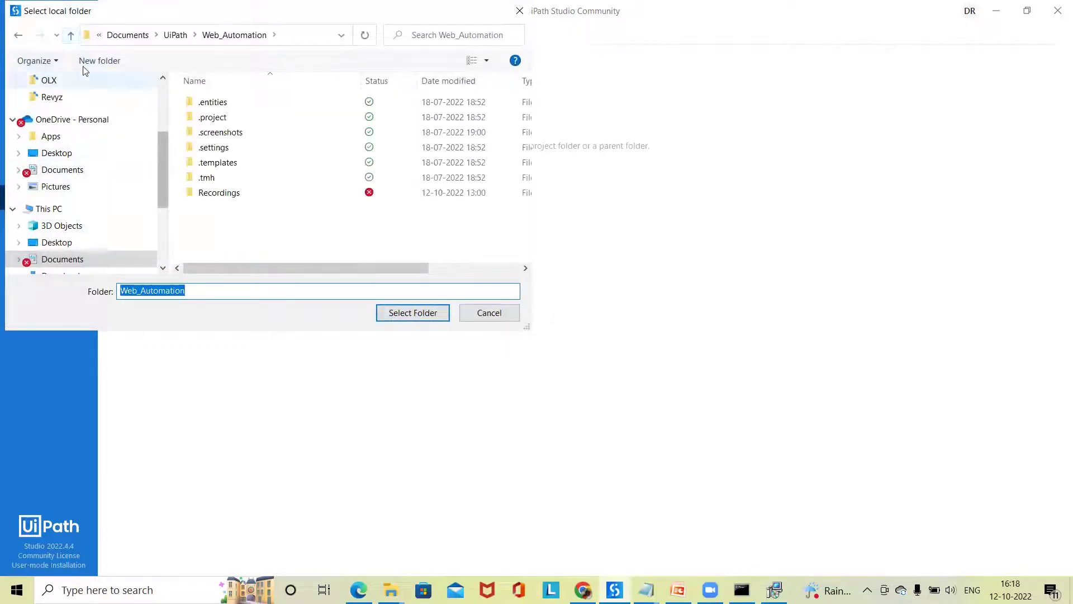
{"action": "left_click", "coordinate": [70, 35]}
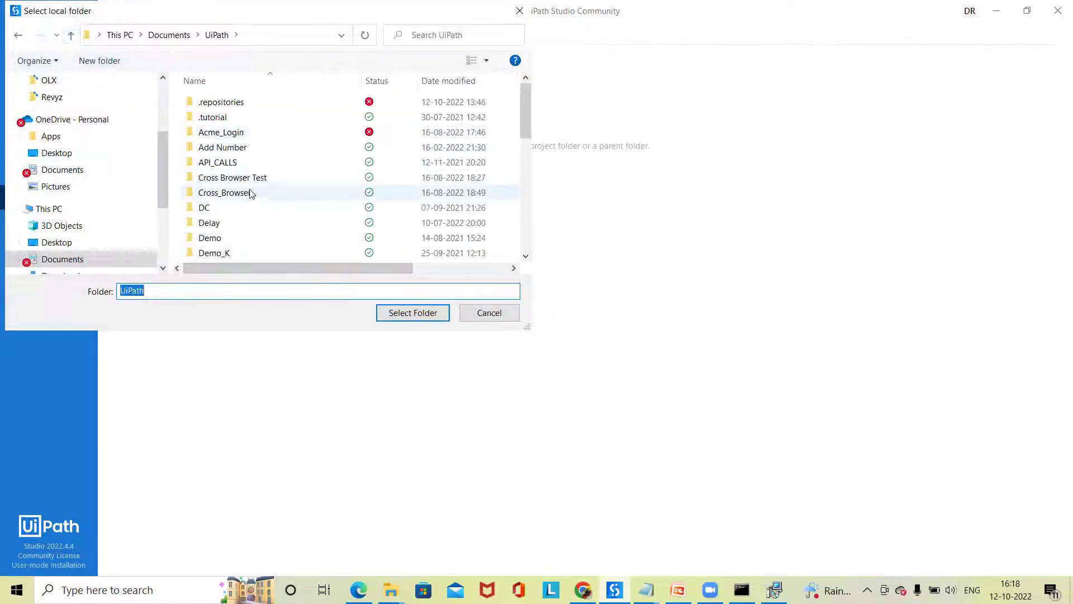
{"action": "scroll", "coordinate": [250, 193], "scroll_direction": "down", "scroll_amount": 5}
{"action": "scroll", "coordinate": [275, 239], "scroll_direction": "down", "scroll_amount": 1}
{"action": "scroll", "coordinate": [239, 175], "scroll_direction": "up", "scroll_amount": 1}
{"action": "scroll", "coordinate": [258, 211], "scroll_direction": "down", "scroll_amount": 3}
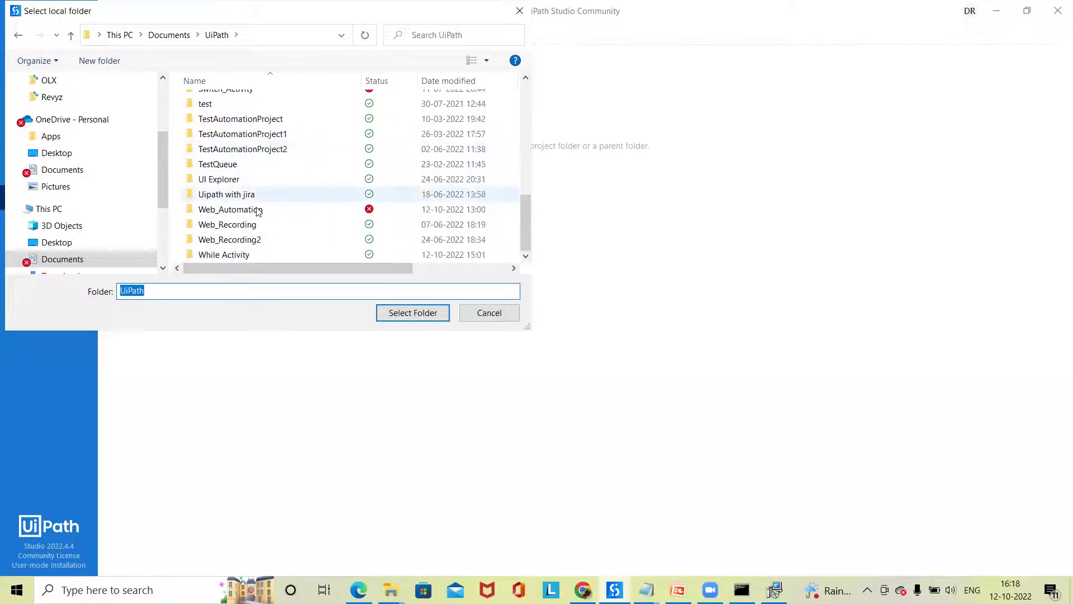
{"action": "left_click", "coordinate": [258, 210]}
{"action": "left_click", "coordinate": [422, 312]}
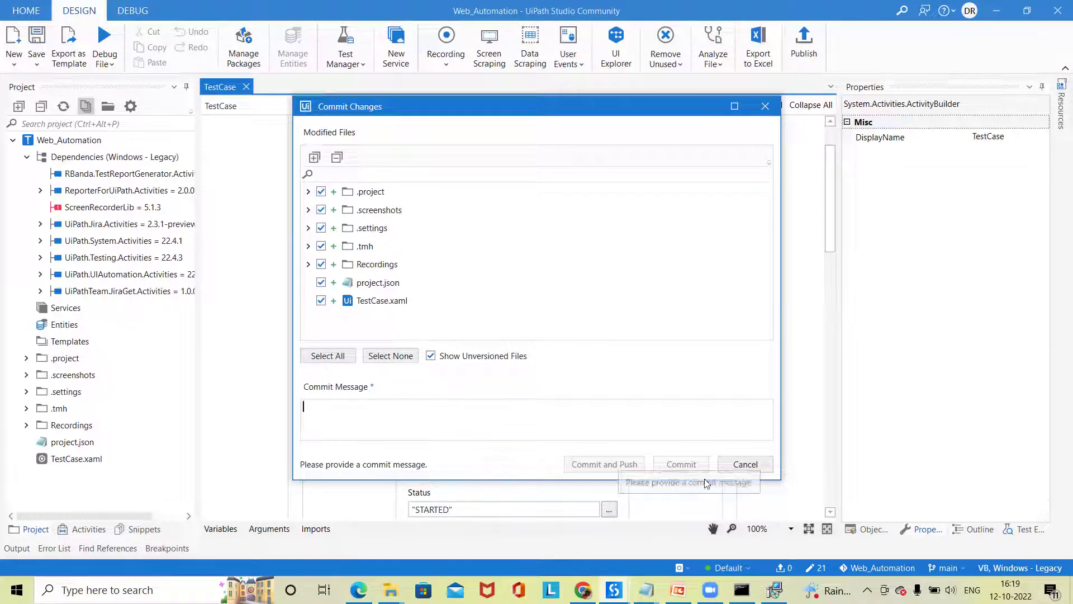
- Commit the Web_Automation files with the message 'Commit' using Commit and Push
{"action": "type", "text": "Commit"}
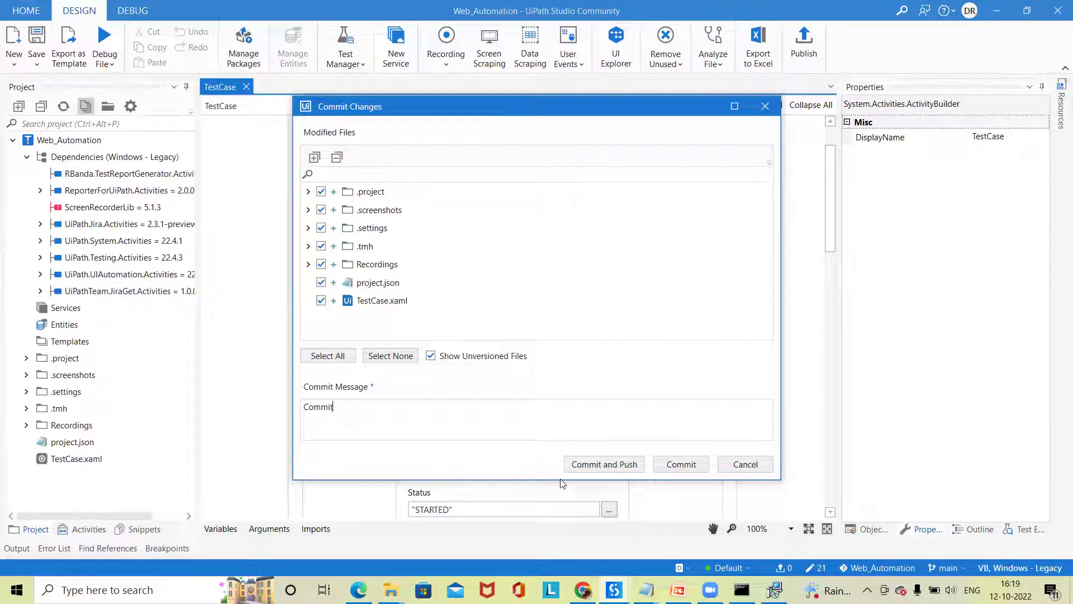
{"action": "left_click", "coordinate": [623, 466]}
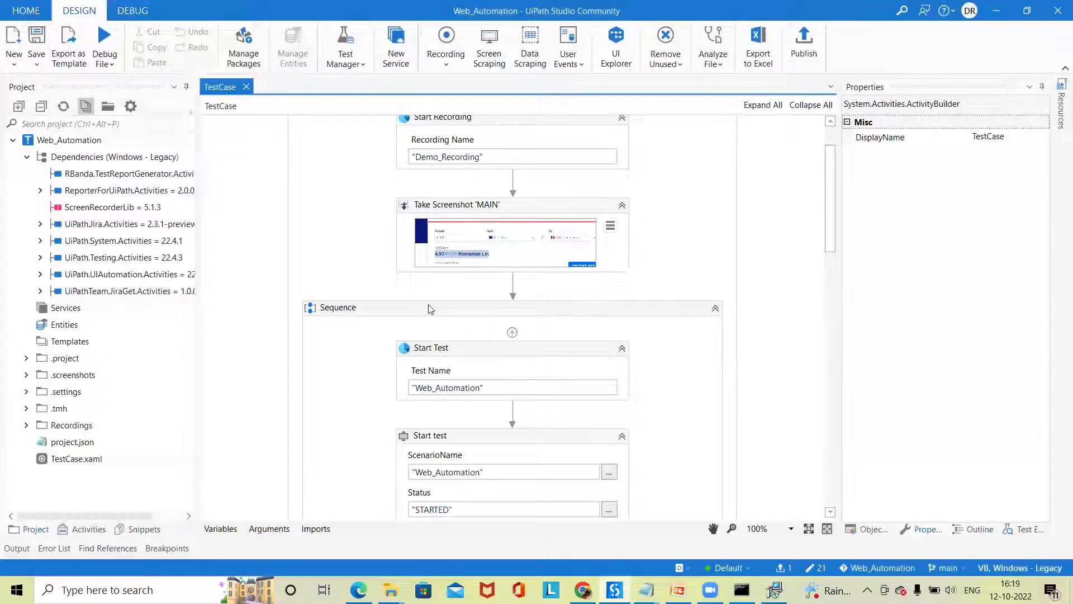
- Name the new remote 'Web_Automation' in Manage Remotes, then switch to the Jenkins dashboard in Chrome
{"action": "left_click", "coordinate": [113, 230]}
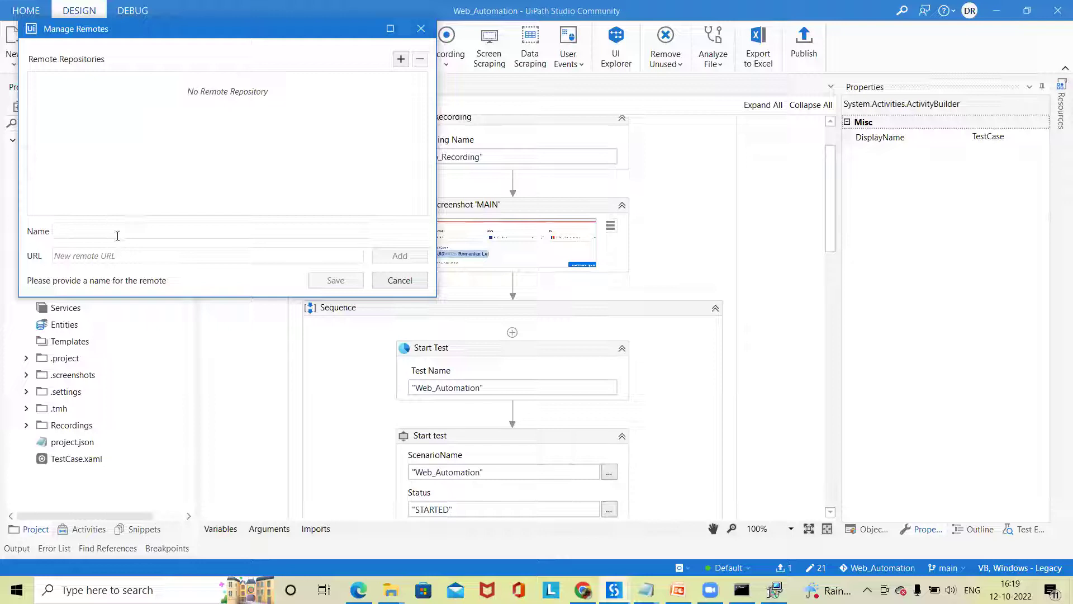
{"action": "type", "text": "WE"}
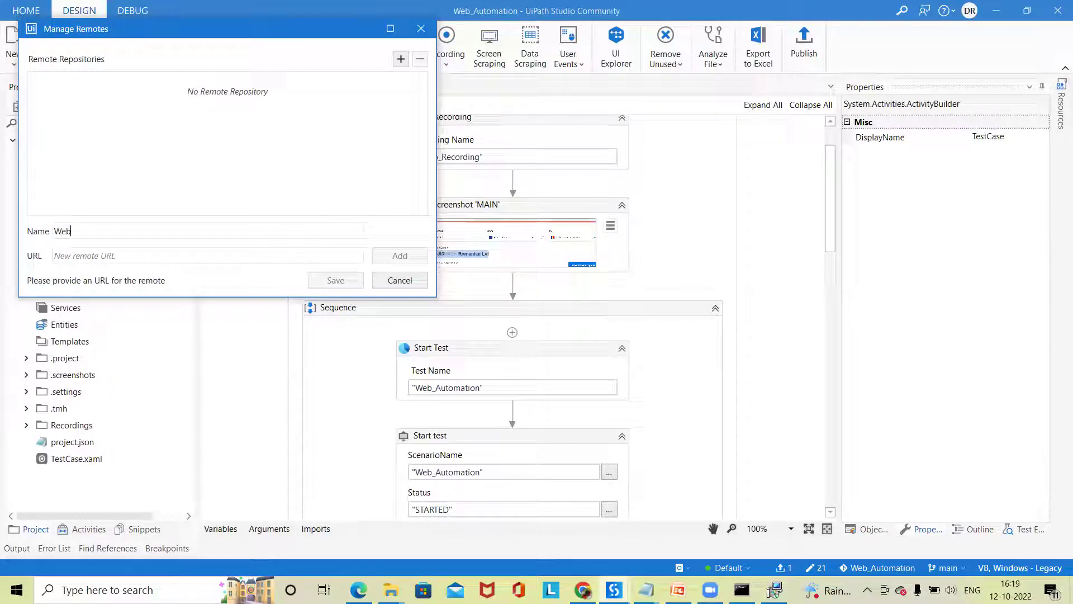
{"action": "type", "text": "_Automation"}
{"action": "left_click", "coordinate": [173, 255]}
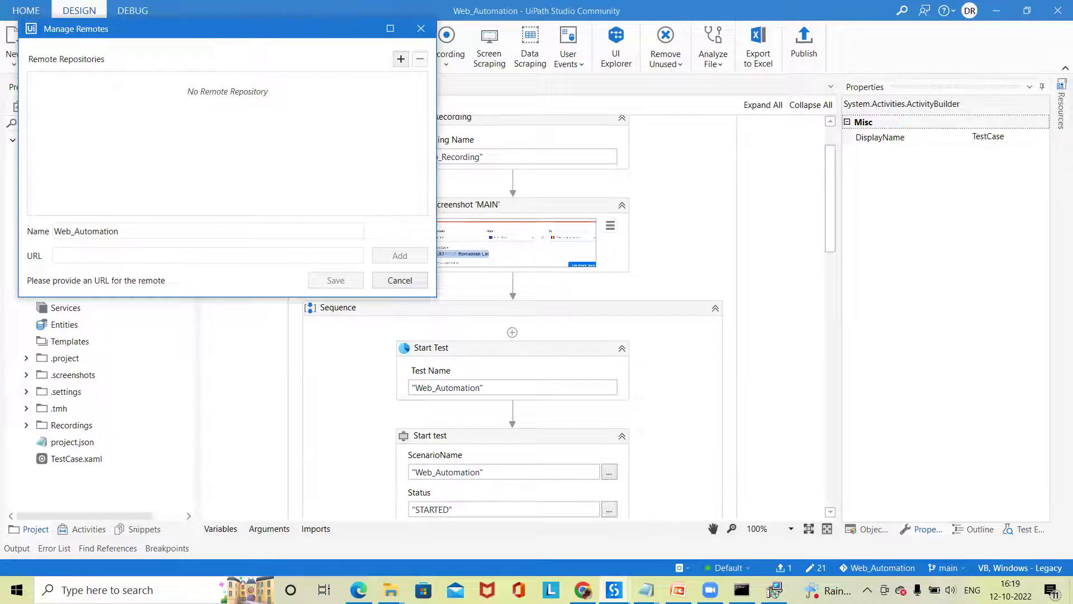
{"action": "left_click", "coordinate": [582, 590]}
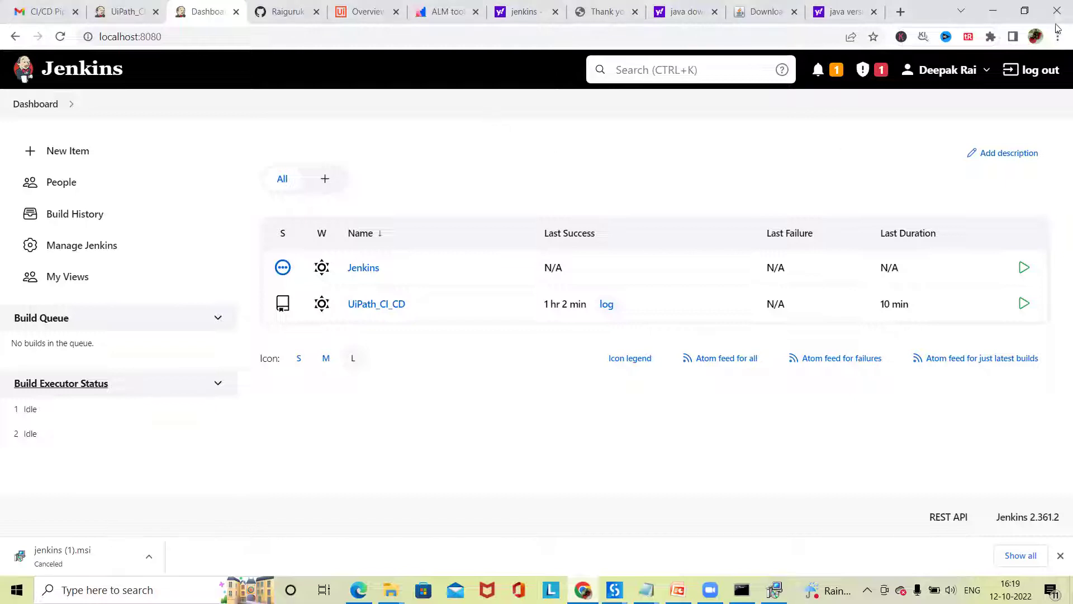
- Leave the Jenkins dashboard for the GitHub Jenkins repository tab listing Main.xaml and project.json
{"action": "left_click", "coordinate": [1026, 12]}
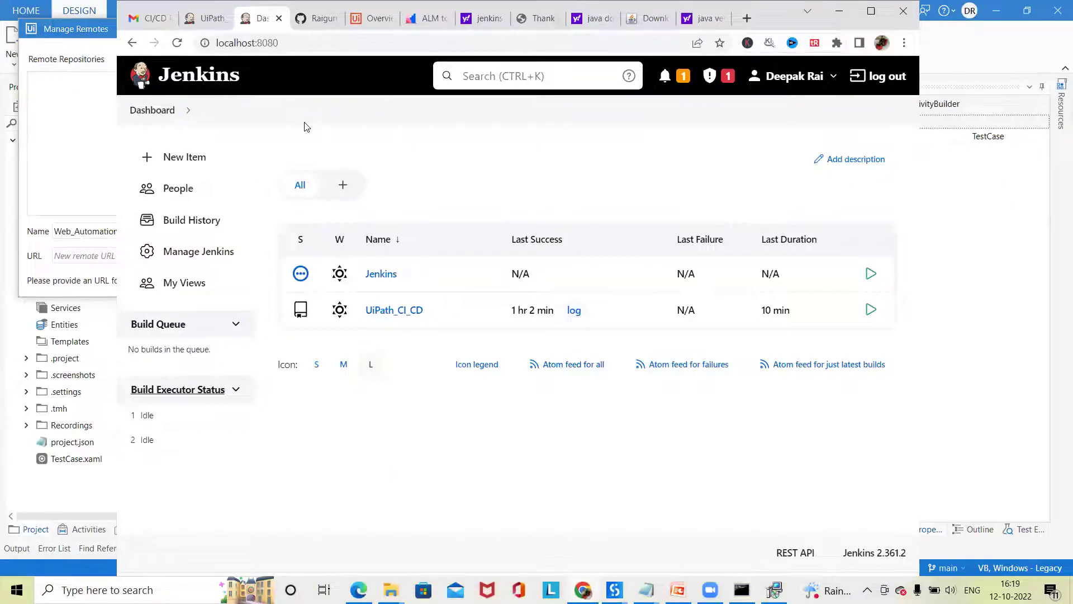
{"action": "triple_click", "coordinate": [307, 127]}
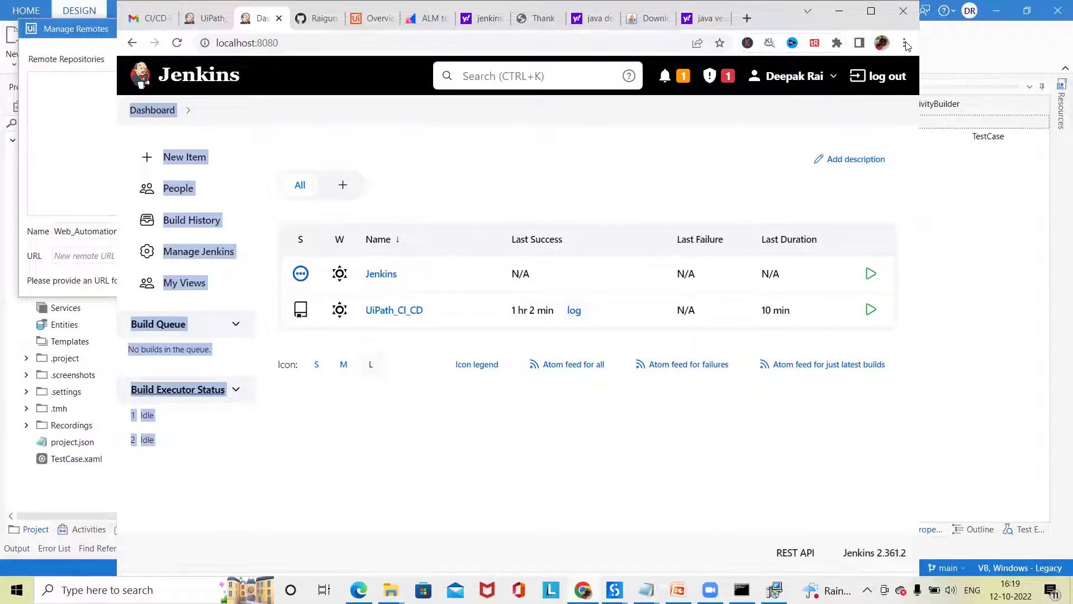
{"action": "left_click", "coordinate": [575, 154]}
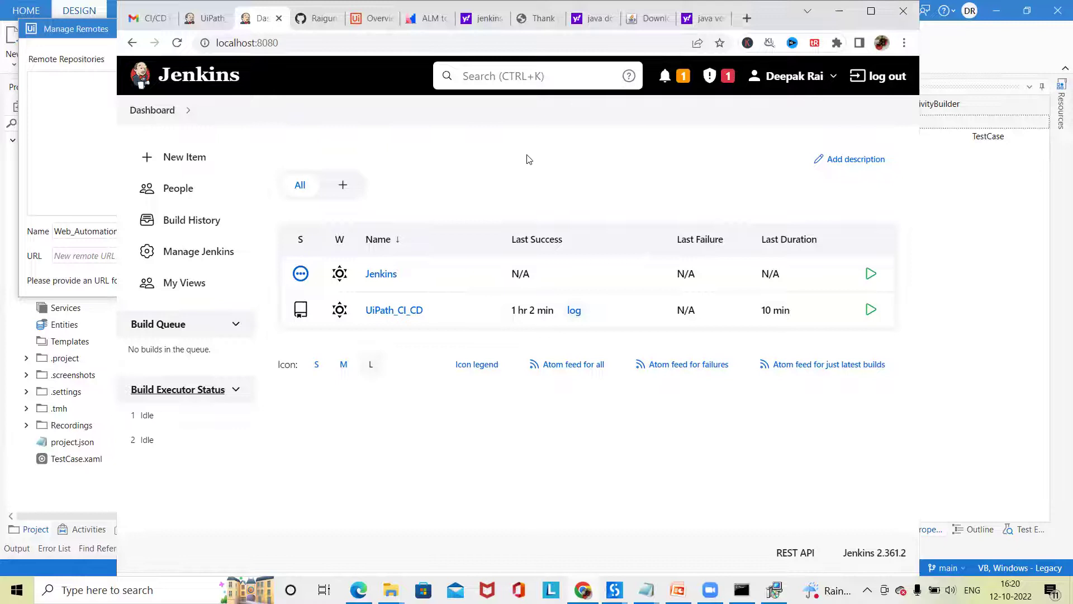
{"action": "key", "text": "ctrl+Tab"}
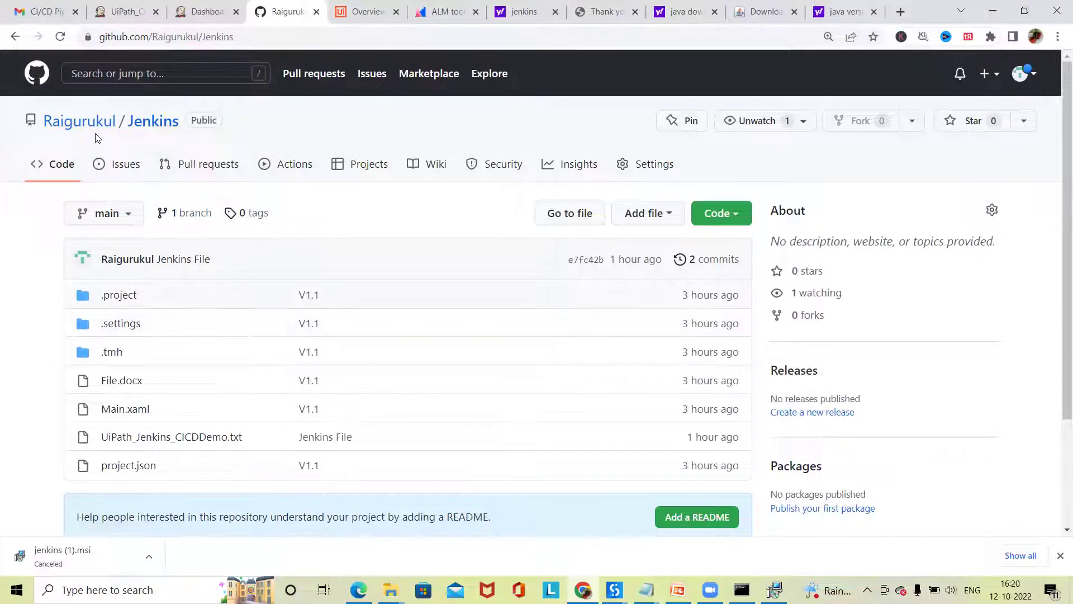
- Open the Jenkins repository from the account's profile and Repositories list
{"action": "left_click", "coordinate": [84, 125]}
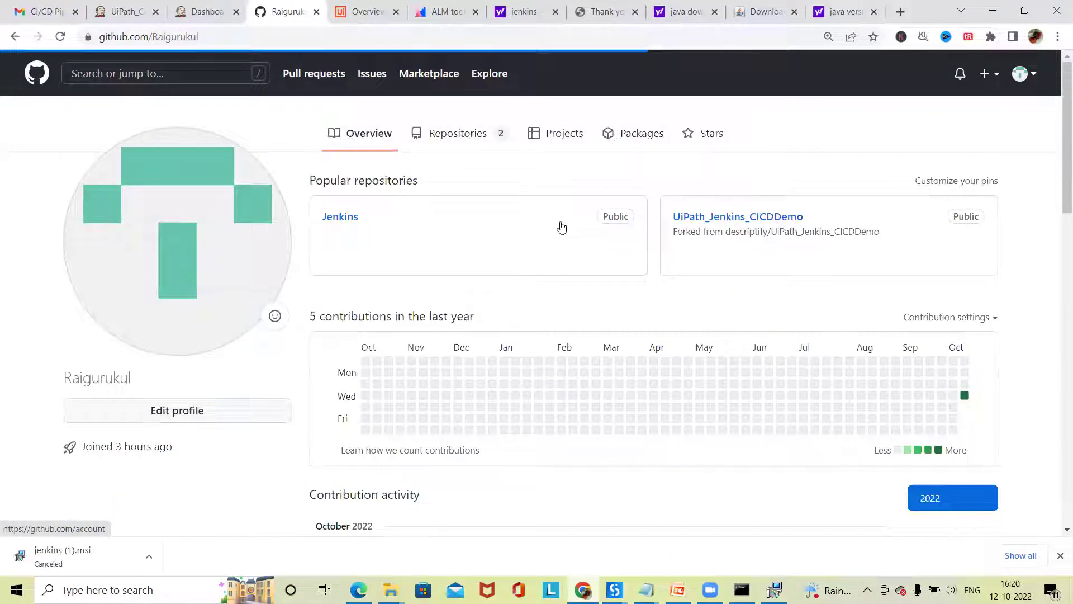
{"action": "left_click", "coordinate": [465, 136]}
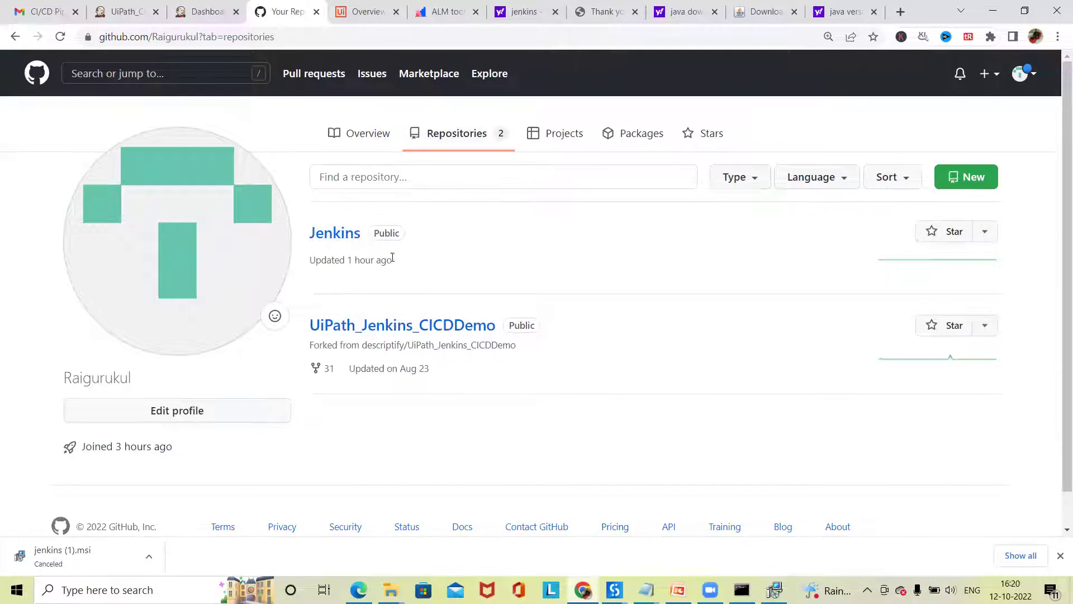
{"action": "left_click", "coordinate": [347, 243]}
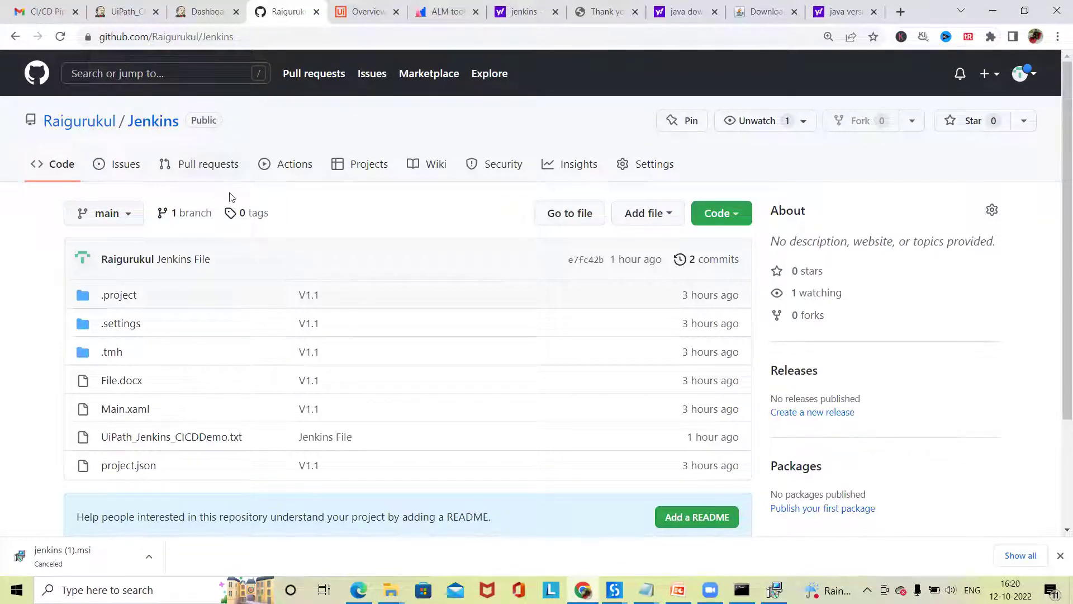
{"action": "right_click", "coordinate": [105, 127]}
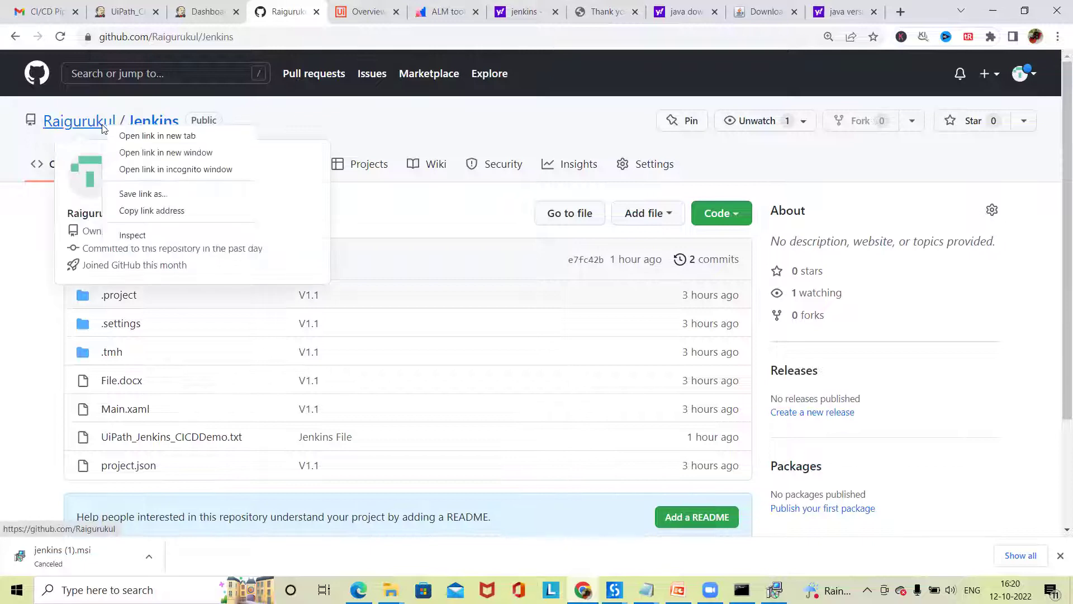
{"action": "left_click", "coordinate": [7, 273]}
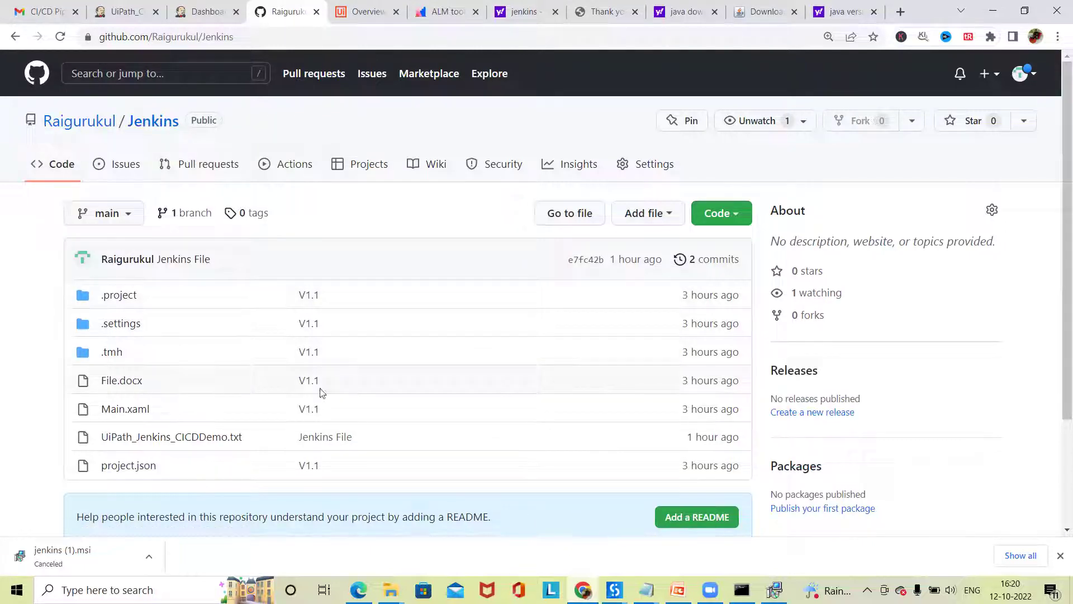
{"action": "scroll", "coordinate": [621, 162], "scroll_direction": "down", "scroll_amount": 1}
{"action": "scroll", "coordinate": [640, 215], "scroll_direction": "up", "scroll_amount": 1}
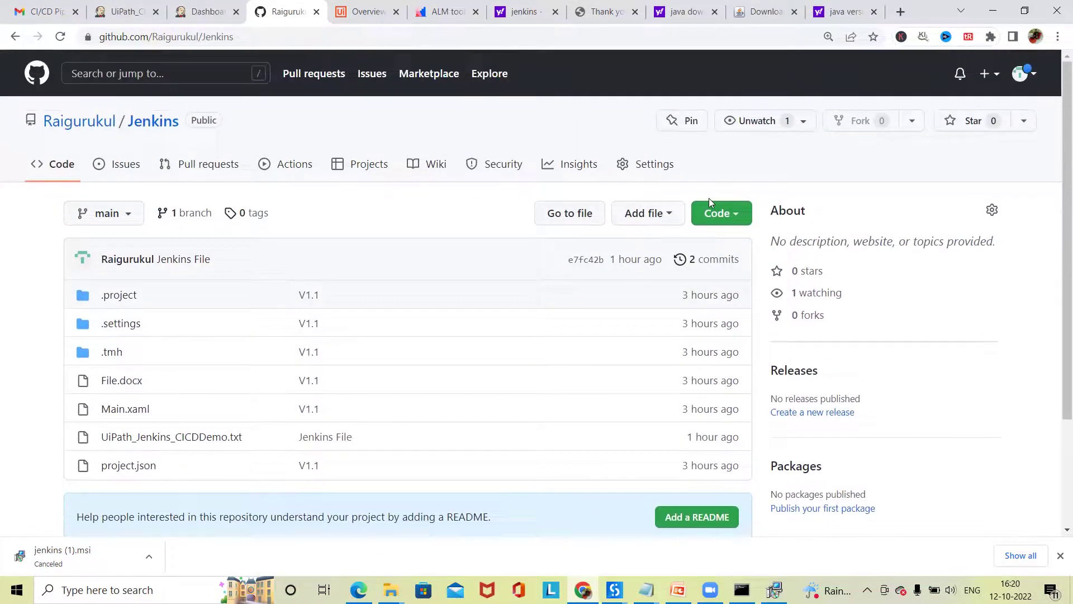
- Return to the Jenkins repository and look over its Settings and Projects pages
{"action": "left_click", "coordinate": [83, 123]}
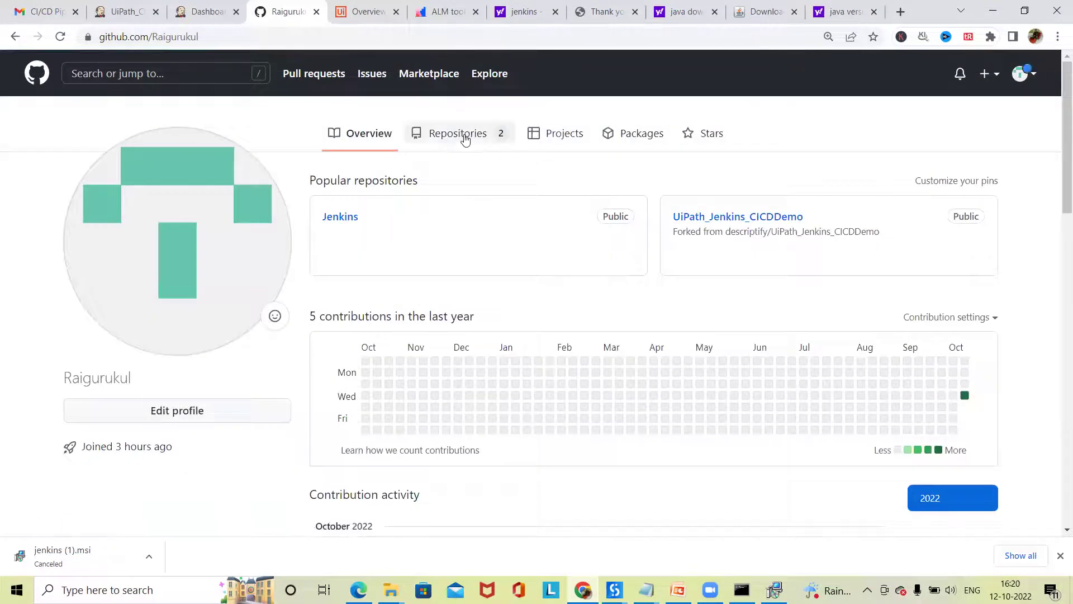
{"action": "left_click", "coordinate": [465, 139]}
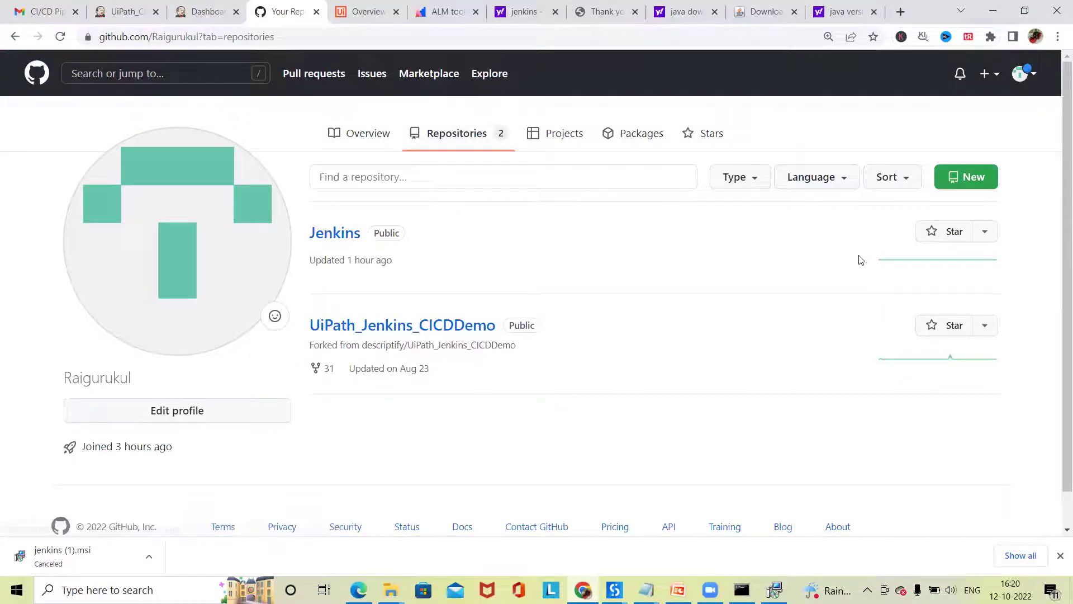
{"action": "left_click", "coordinate": [349, 237]}
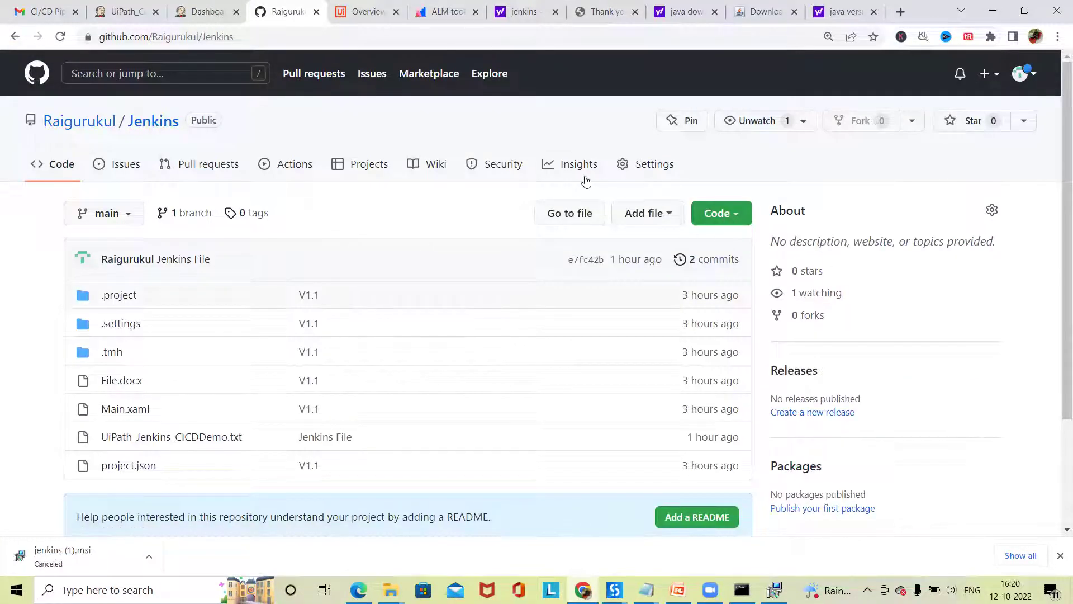
{"action": "left_click", "coordinate": [648, 167]}
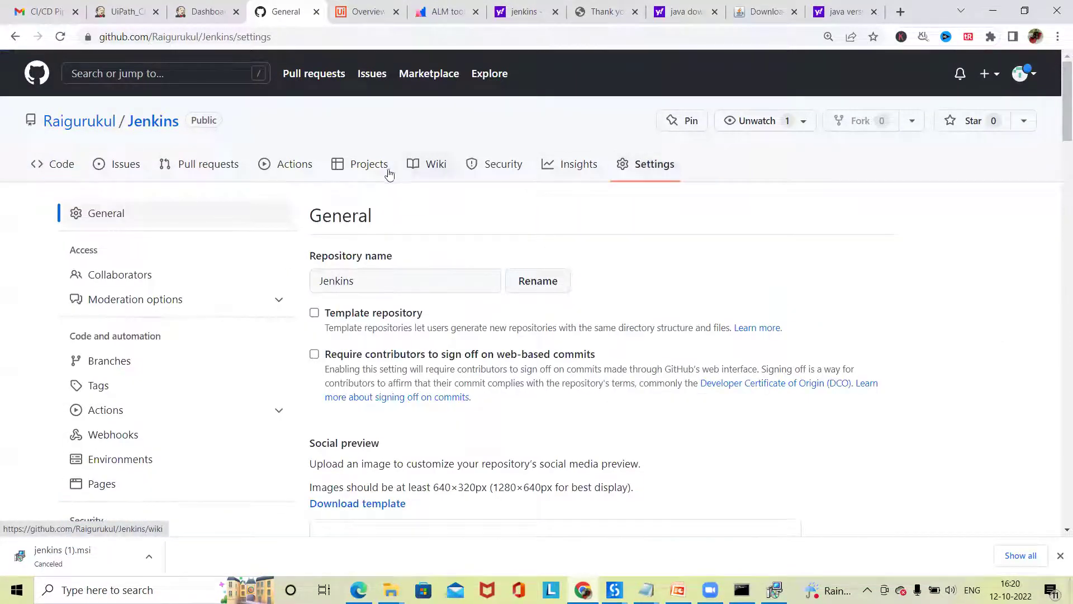
{"action": "left_click", "coordinate": [360, 164]}
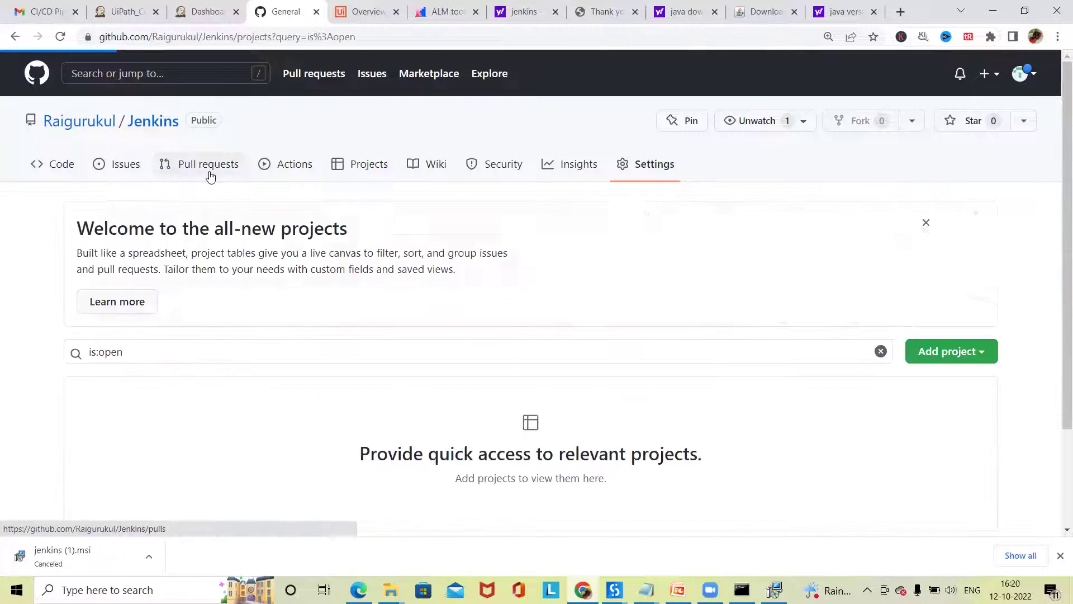
- Go back to the Code page and reveal the HTTPS clone URL in the Code dropdown
{"action": "left_click", "coordinate": [59, 170]}
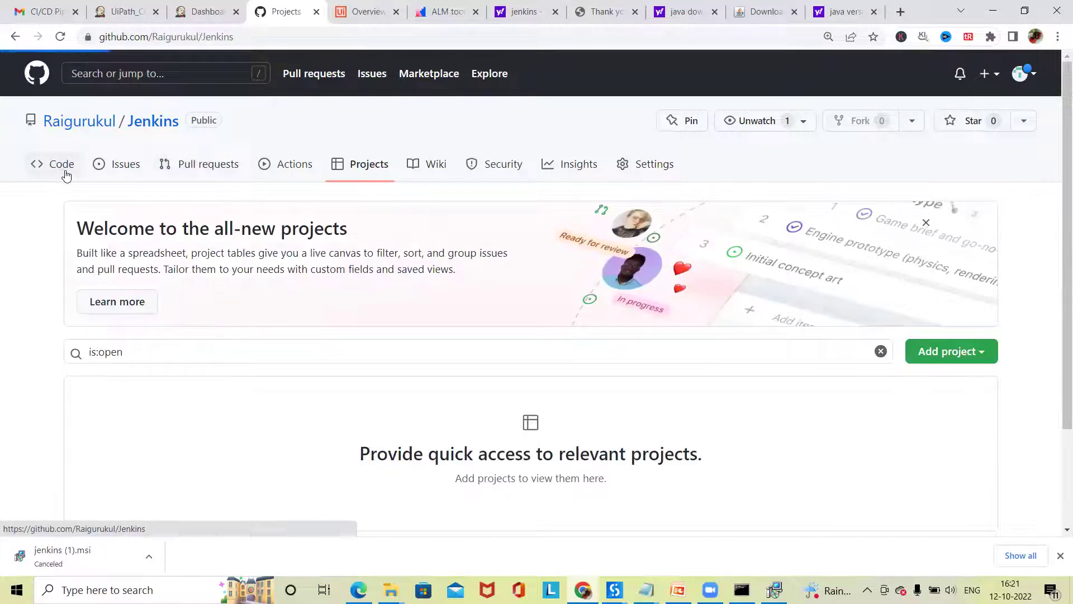
{"action": "scroll", "coordinate": [743, 464], "scroll_direction": "down", "scroll_amount": 3}
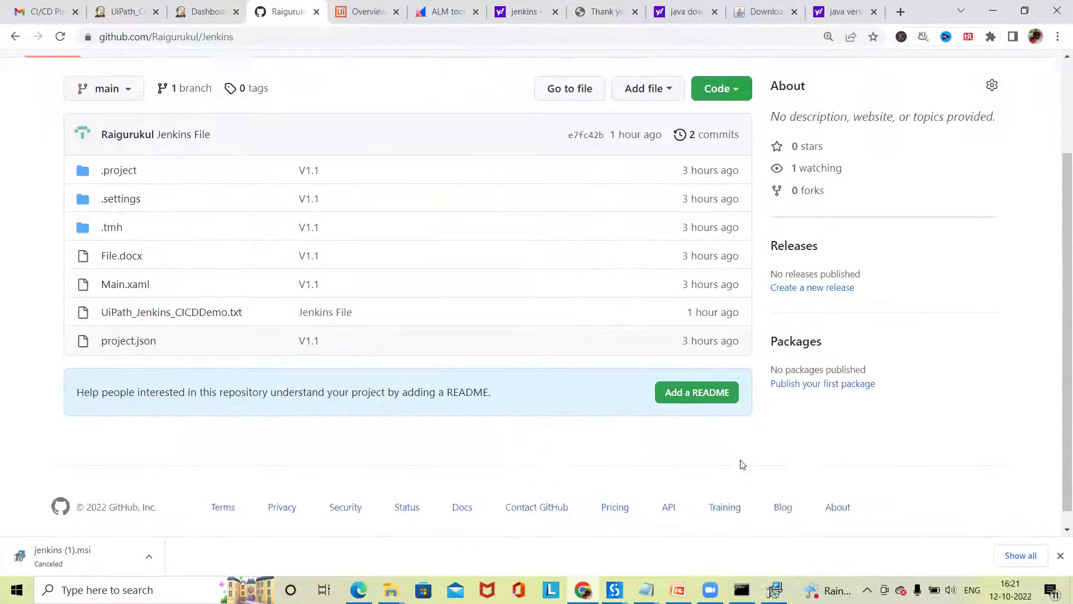
{"action": "scroll", "coordinate": [743, 465], "scroll_direction": "up", "scroll_amount": 2}
{"action": "left_click", "coordinate": [728, 209]}
{"action": "left_click", "coordinate": [701, 325]}
- Add the copied HTTPS clone URL as remote Web_Automation, save, and push with Overwrite remote content
{"action": "left_click", "coordinate": [719, 320]}
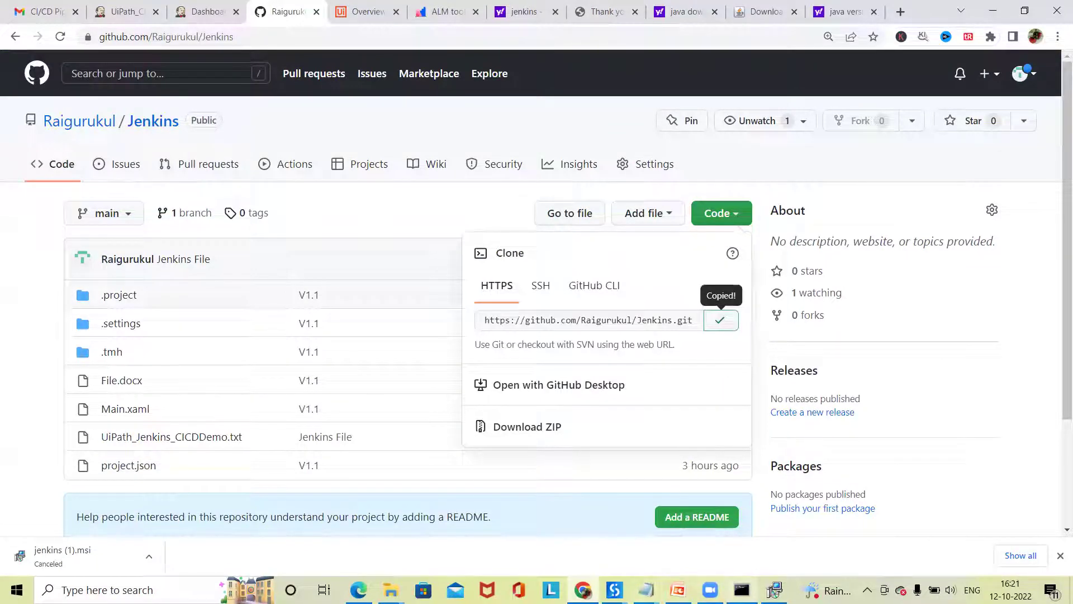
{"action": "left_click", "coordinate": [614, 590]}
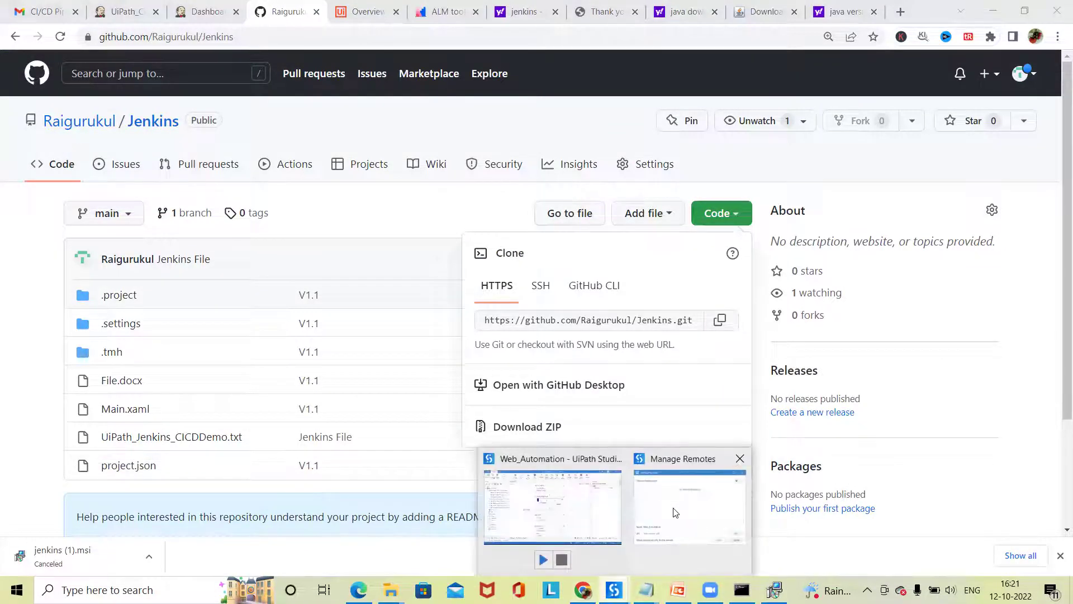
{"action": "key", "text": "ctrl+v"}
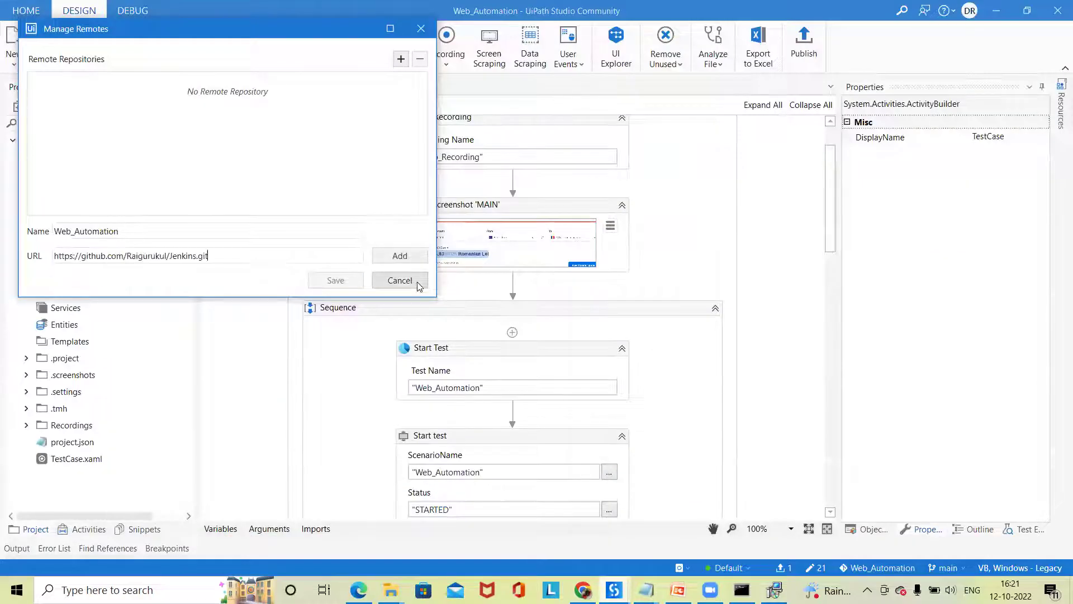
{"action": "left_click", "coordinate": [400, 256]}
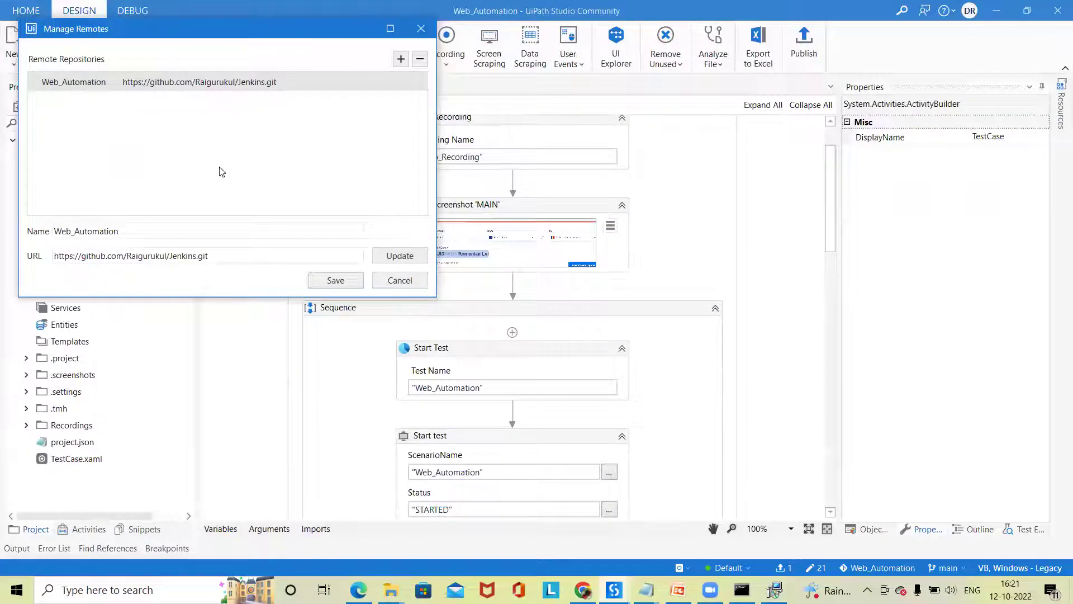
{"action": "left_click", "coordinate": [335, 280]}
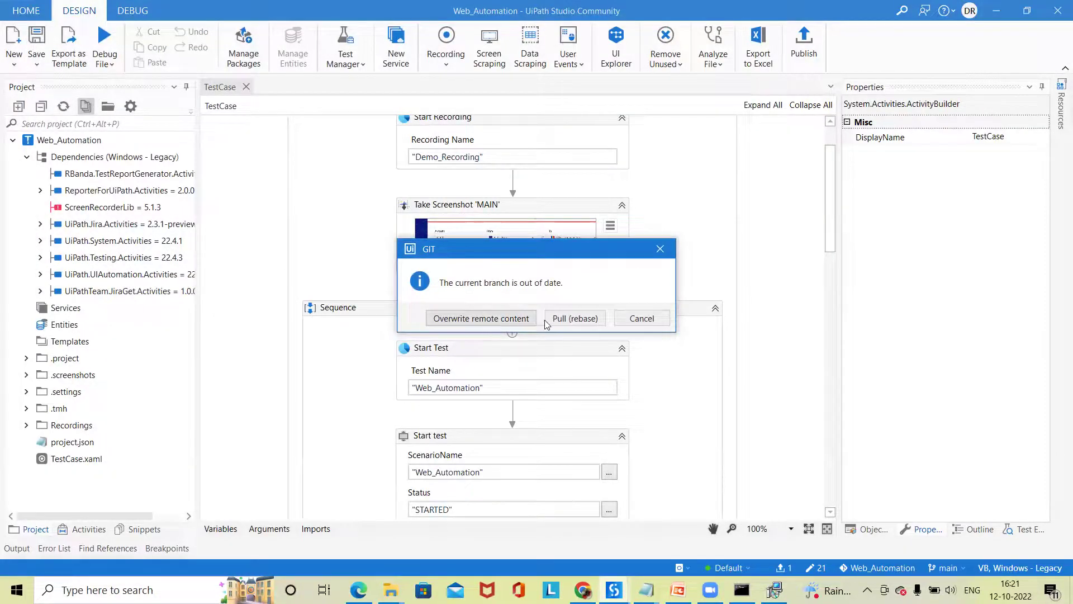
{"action": "left_click", "coordinate": [489, 322]}
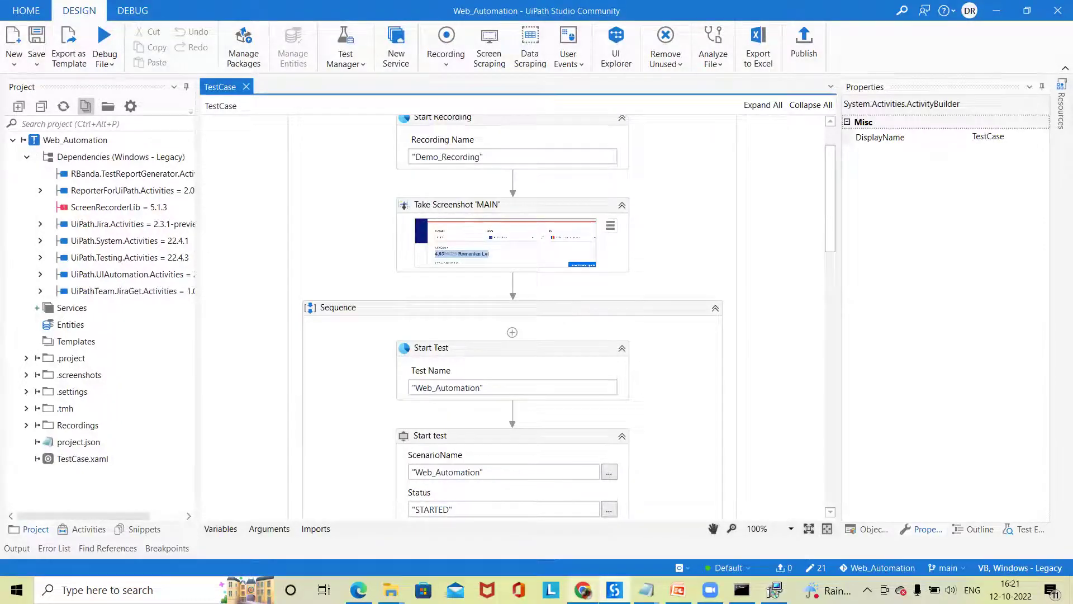
- Reload the GitHub Jenkins repository to confirm TestCase.xaml, Recordings and .screenshots arrived, then bring Notepad forward
{"action": "mouse_move", "coordinate": [583, 591]}
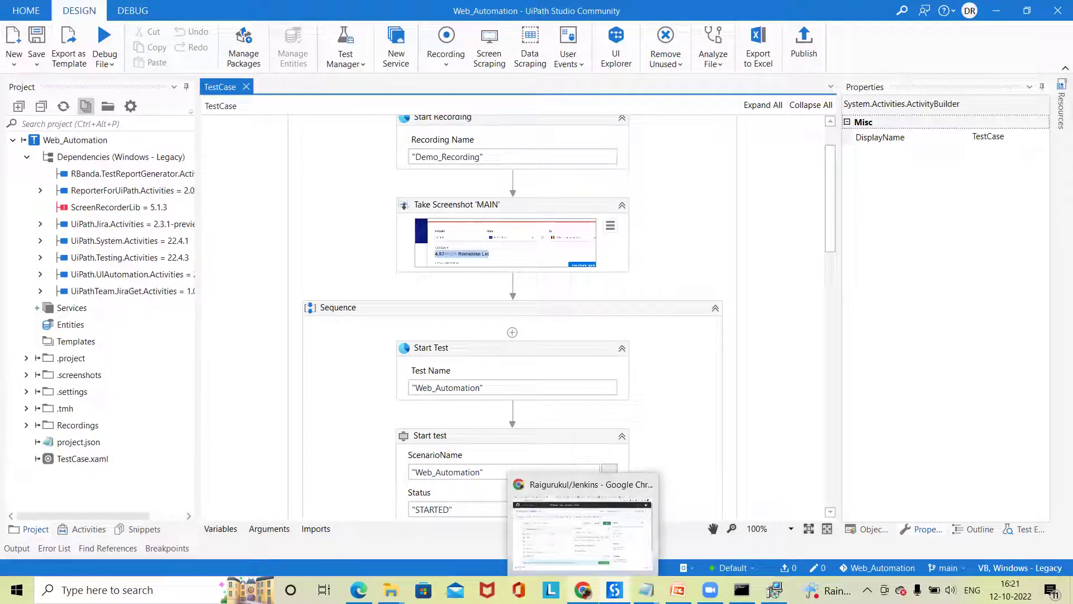
{"action": "left_click", "coordinate": [595, 537]}
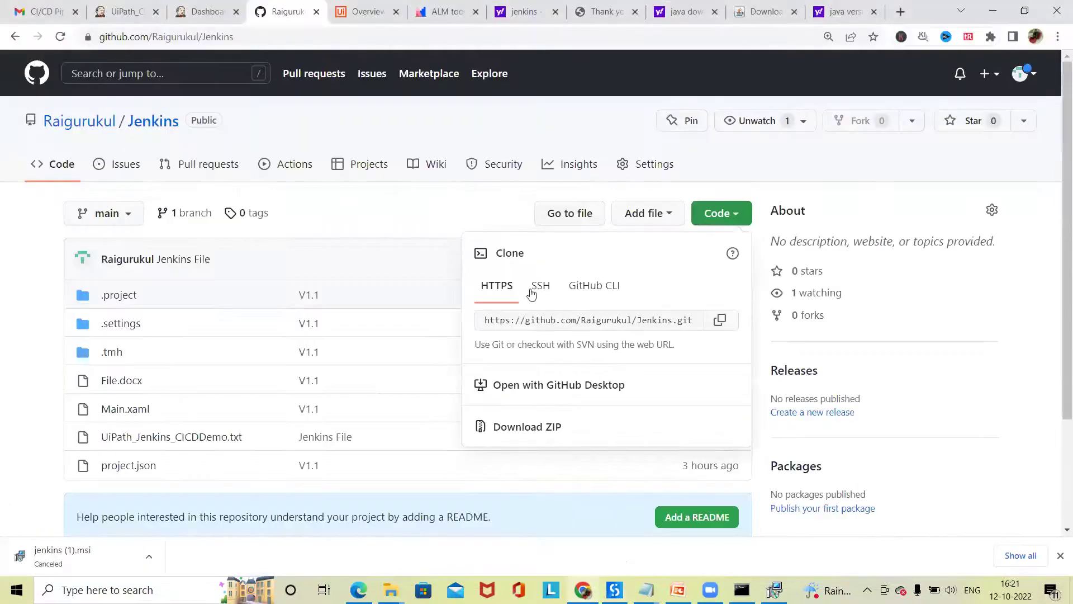
{"action": "left_click", "coordinate": [385, 202]}
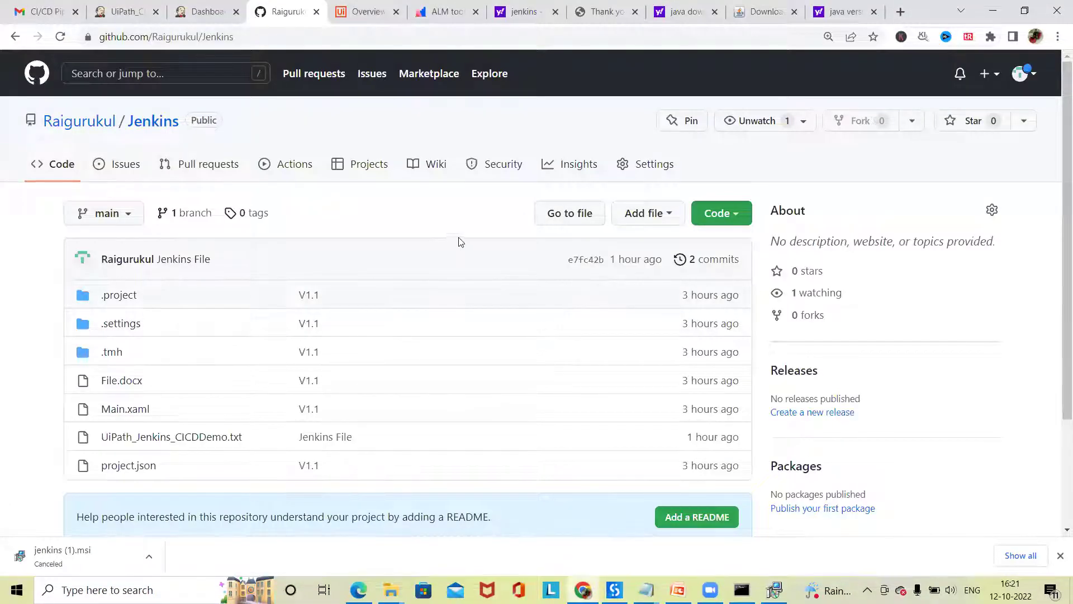
{"action": "left_click", "coordinate": [149, 132]}
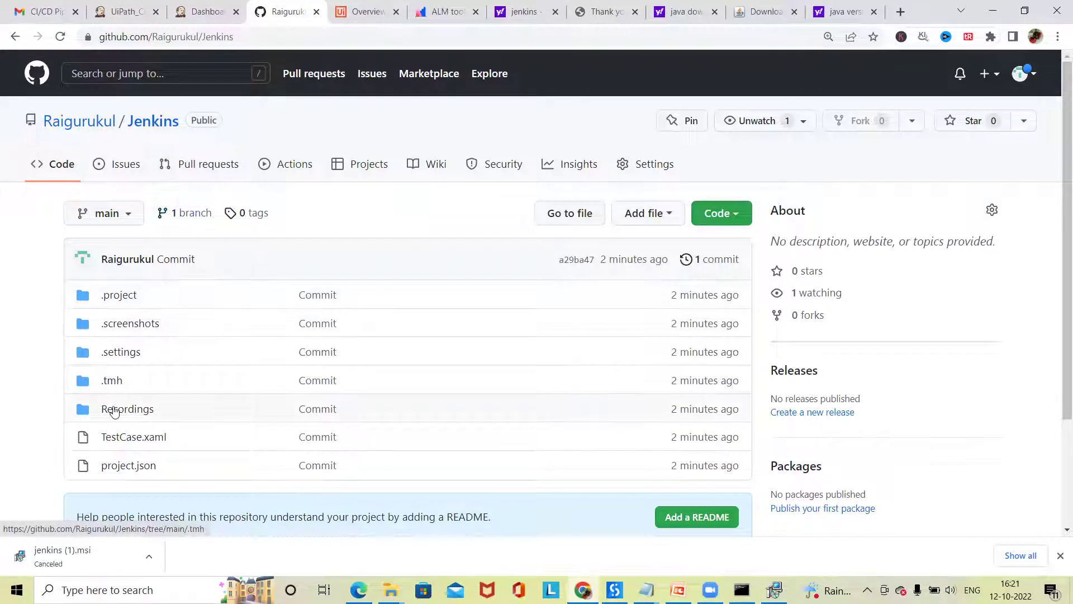
{"action": "scroll", "coordinate": [133, 445], "scroll_direction": "down", "scroll_amount": 1}
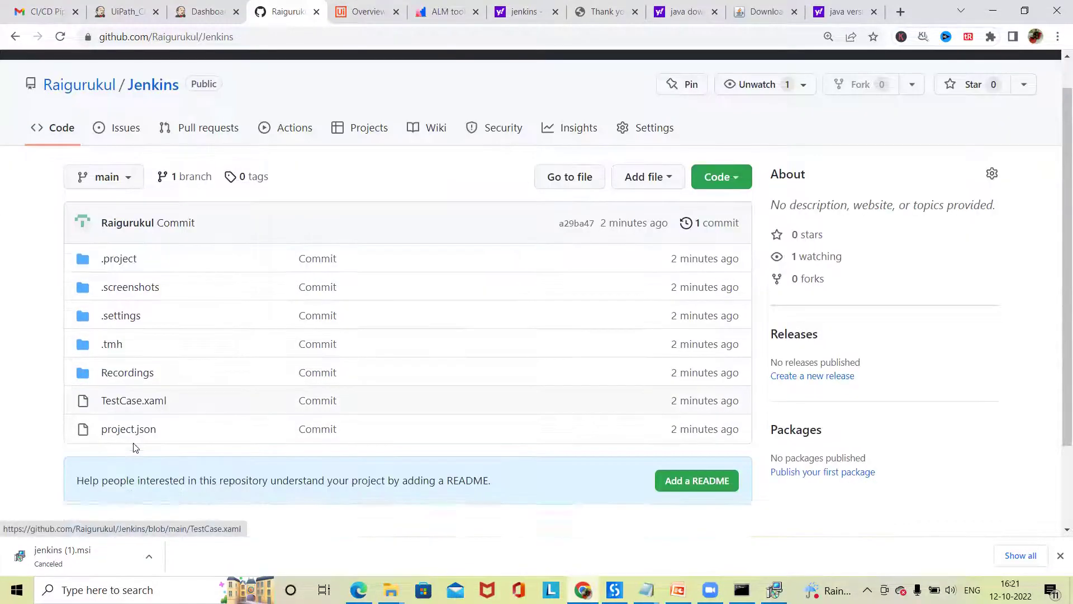
{"action": "scroll", "coordinate": [136, 442], "scroll_direction": "down", "scroll_amount": 2}
{"action": "scroll", "coordinate": [140, 447], "scroll_direction": "up", "scroll_amount": 3}
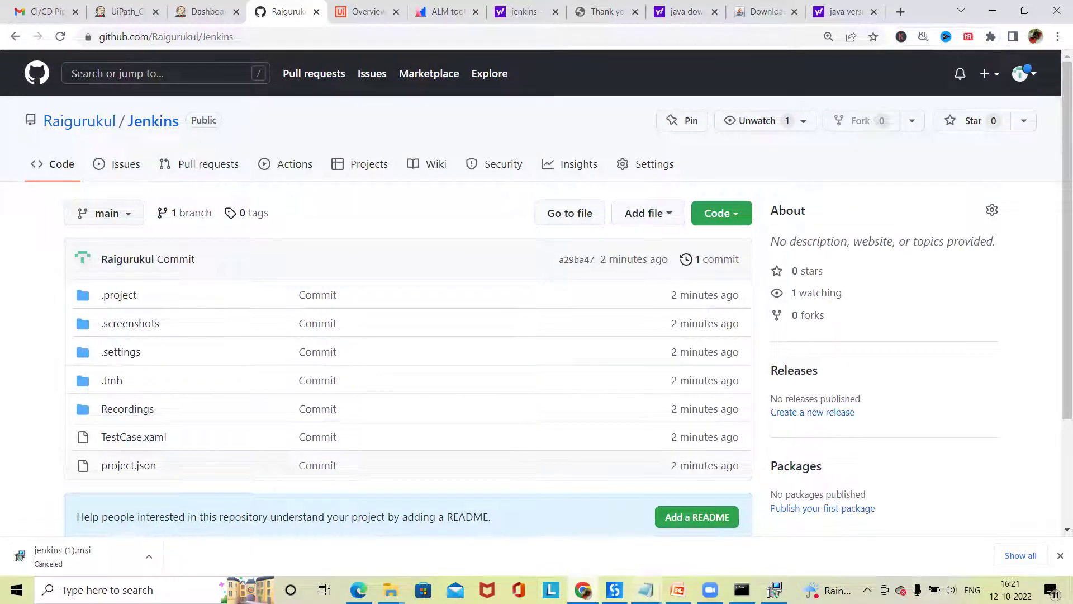
{"action": "mouse_move", "coordinate": [773, 590]}
{"action": "left_click", "coordinate": [710, 531]}
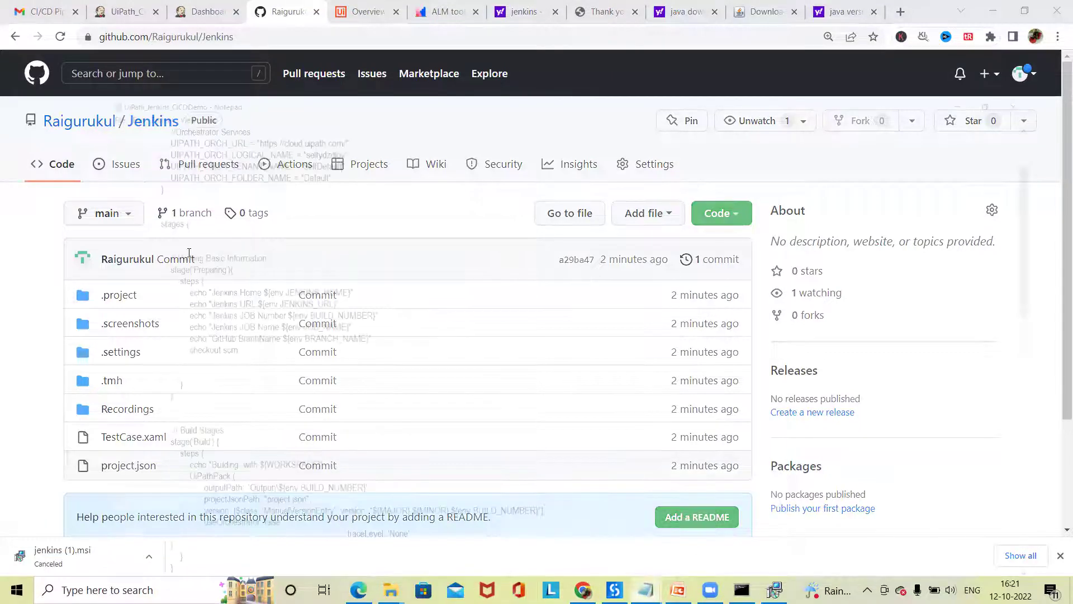
- Review the UIPATH_ORCH_* URL, logical name, tenant and folder variables in the Notepad pipeline script
{"action": "scroll", "coordinate": [196, 258], "scroll_direction": "up", "scroll_amount": 2}
{"action": "scroll", "coordinate": [197, 265], "scroll_direction": "down", "scroll_amount": 2}
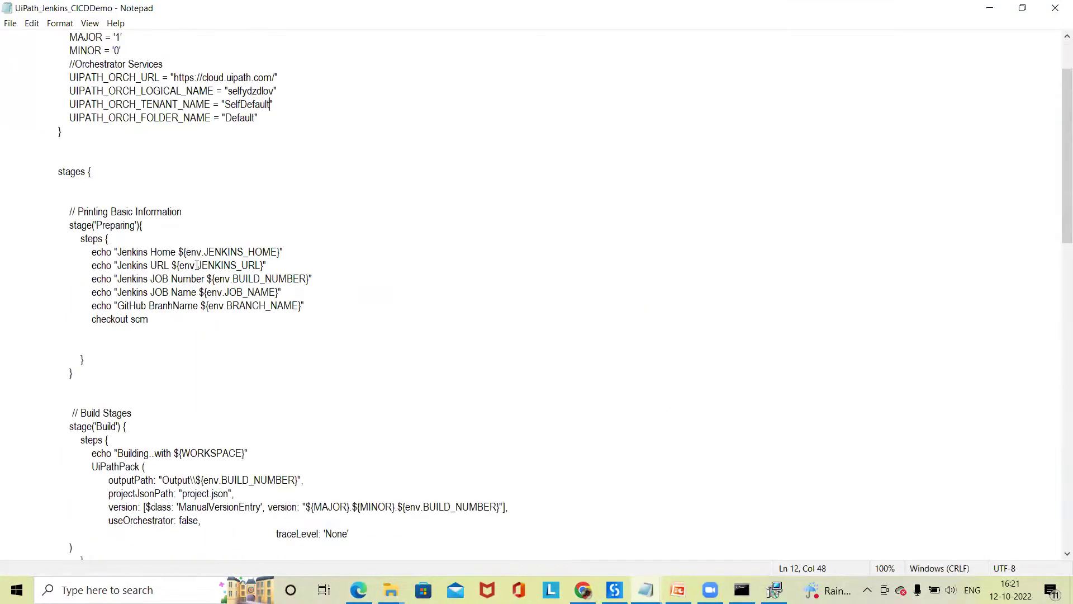
{"action": "scroll", "coordinate": [197, 265], "scroll_direction": "down", "scroll_amount": 5}
{"action": "scroll", "coordinate": [196, 262], "scroll_direction": "up", "scroll_amount": 6}
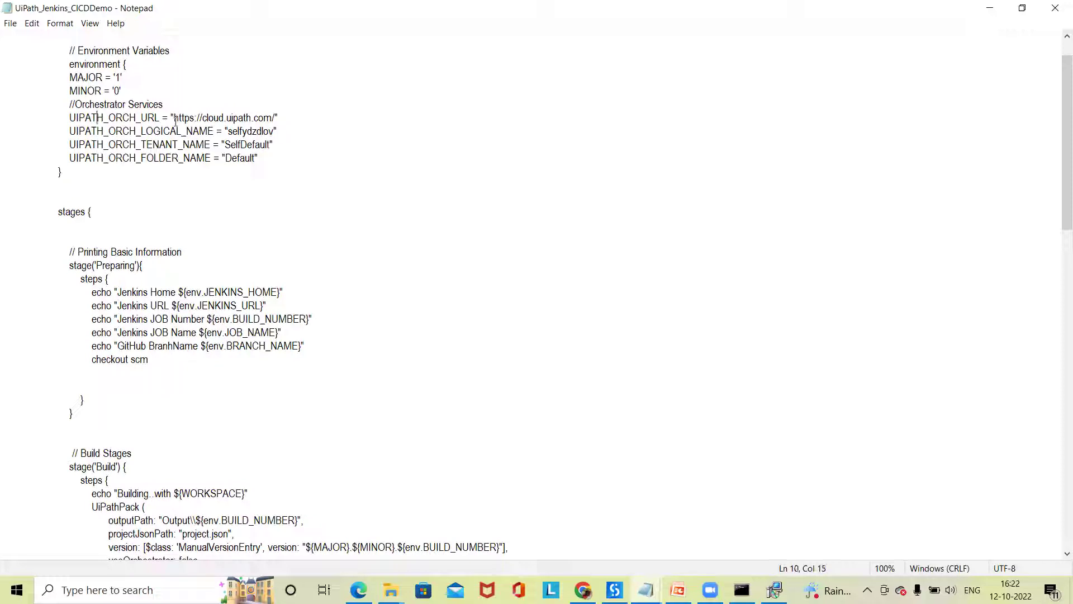
{"action": "left_click", "coordinate": [135, 115]}
{"action": "left_click_drag", "start_coordinate": [129, 118], "coordinate": [204, 145]}
{"action": "left_click", "coordinate": [177, 131]}
{"action": "left_click", "coordinate": [190, 172]}
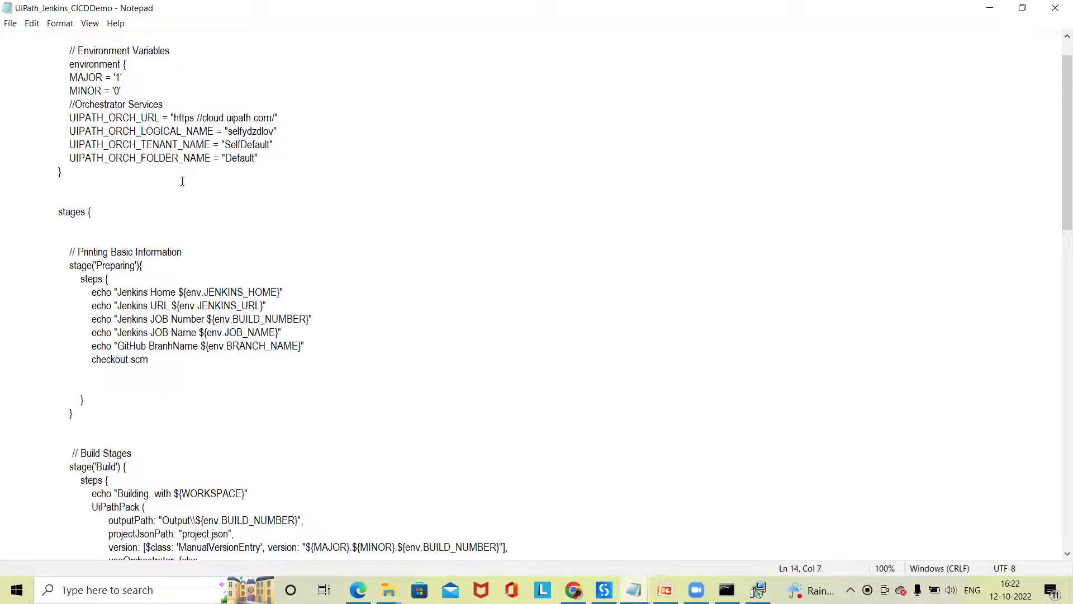
{"action": "left_click_drag", "start_coordinate": [134, 159], "coordinate": [65, 172]}
{"action": "left_click", "coordinate": [276, 229]}
{"action": "left_click_drag", "start_coordinate": [161, 149], "coordinate": [196, 164]}
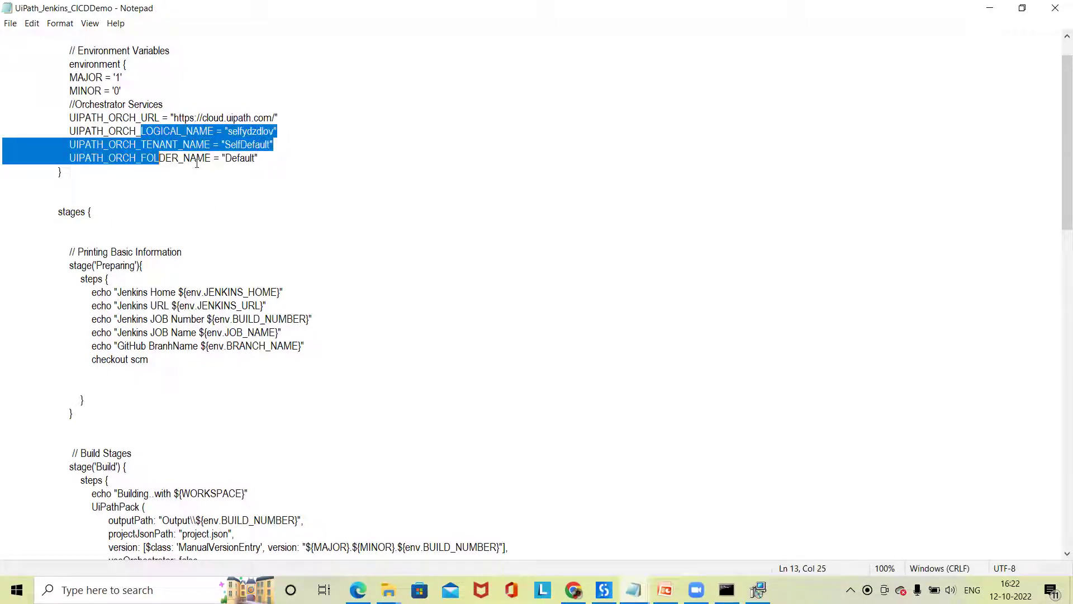
{"action": "left_click", "coordinate": [138, 111]}
{"action": "left_click_drag", "start_coordinate": [123, 118], "coordinate": [205, 161]}
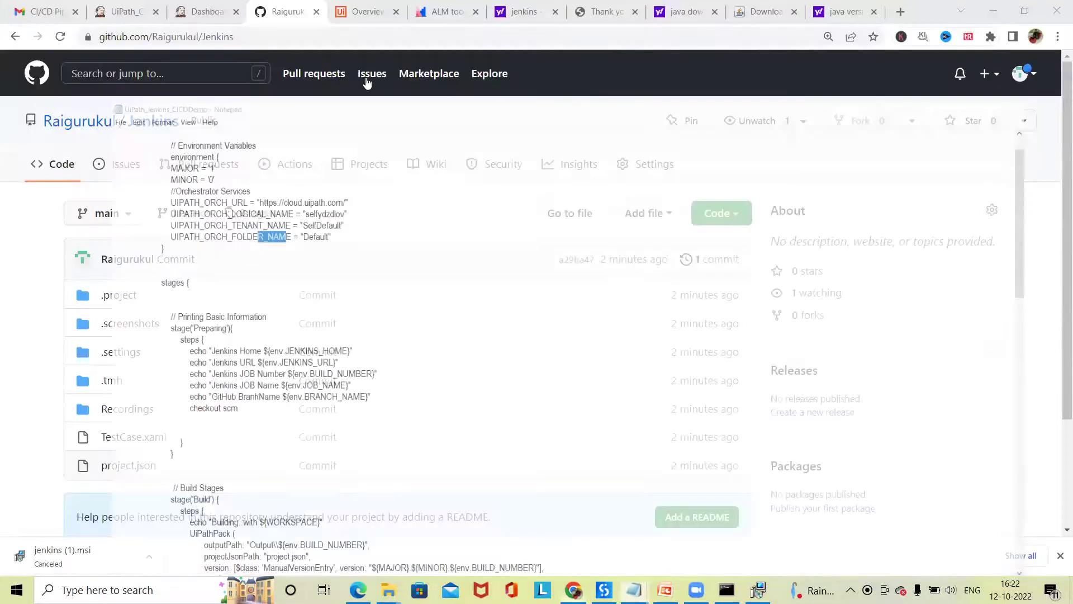
- Reload Orchestrator and view the Default folder's environments listing Test, then bring back the pipeline script
{"action": "left_click", "coordinate": [360, 12]}
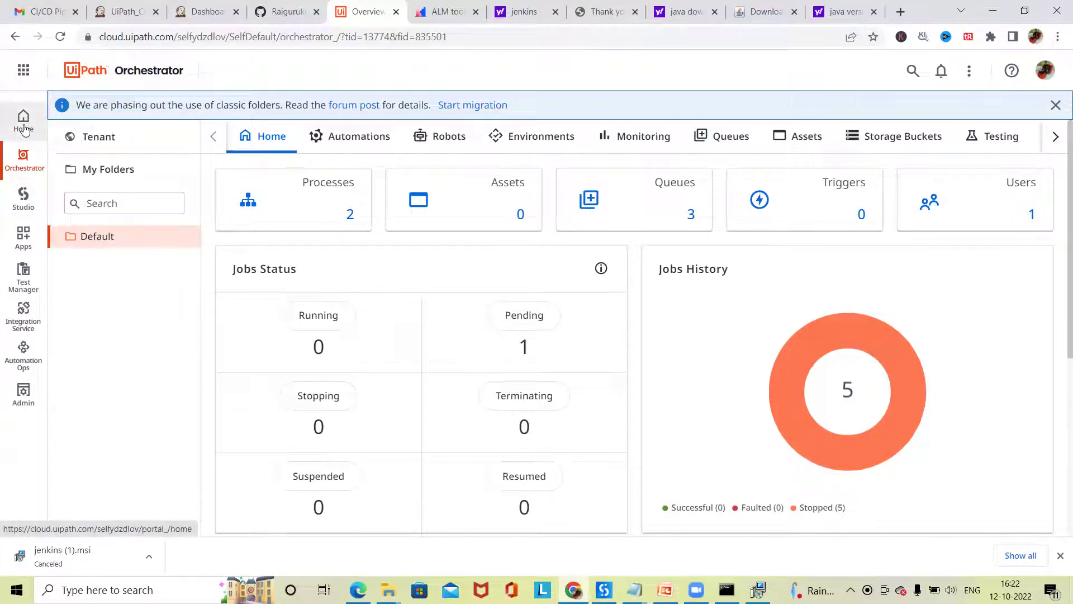
{"action": "left_click", "coordinate": [32, 172]}
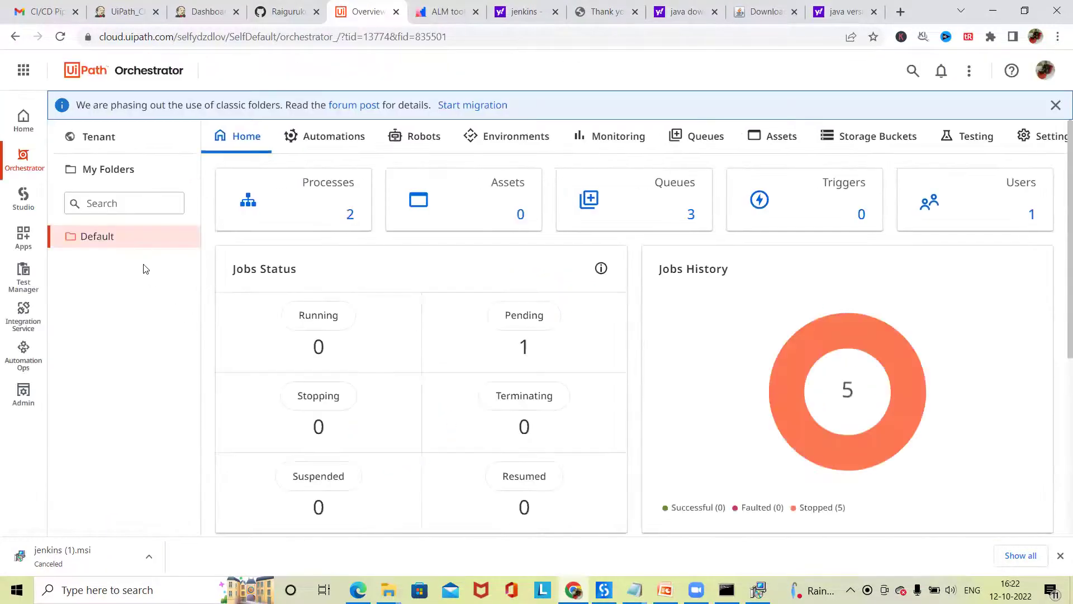
{"action": "left_click", "coordinate": [515, 136]}
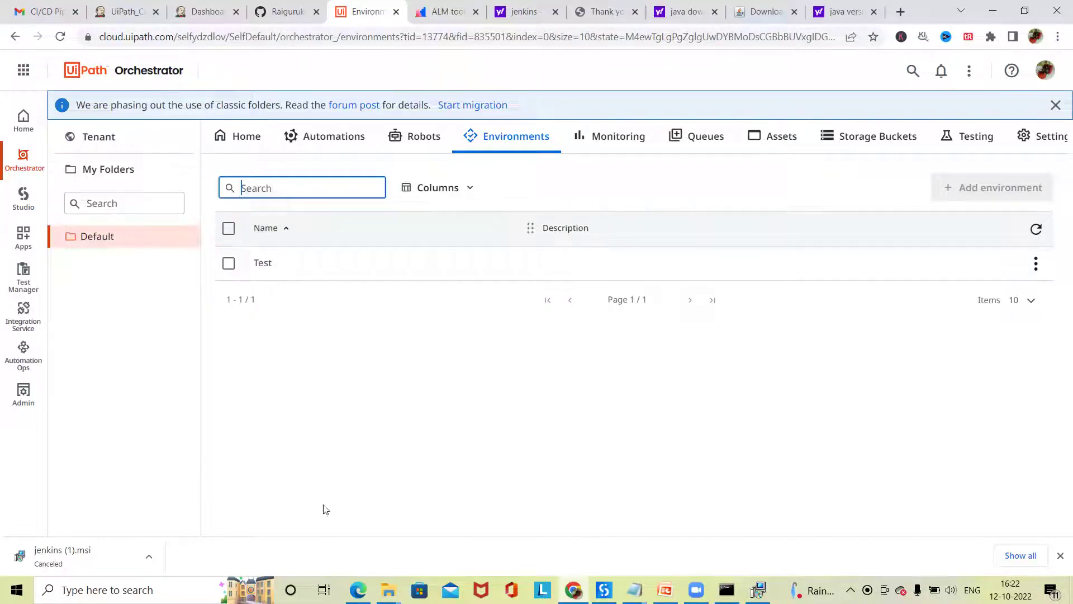
{"action": "mouse_move", "coordinate": [637, 590]}
{"action": "left_click", "coordinate": [707, 539]}
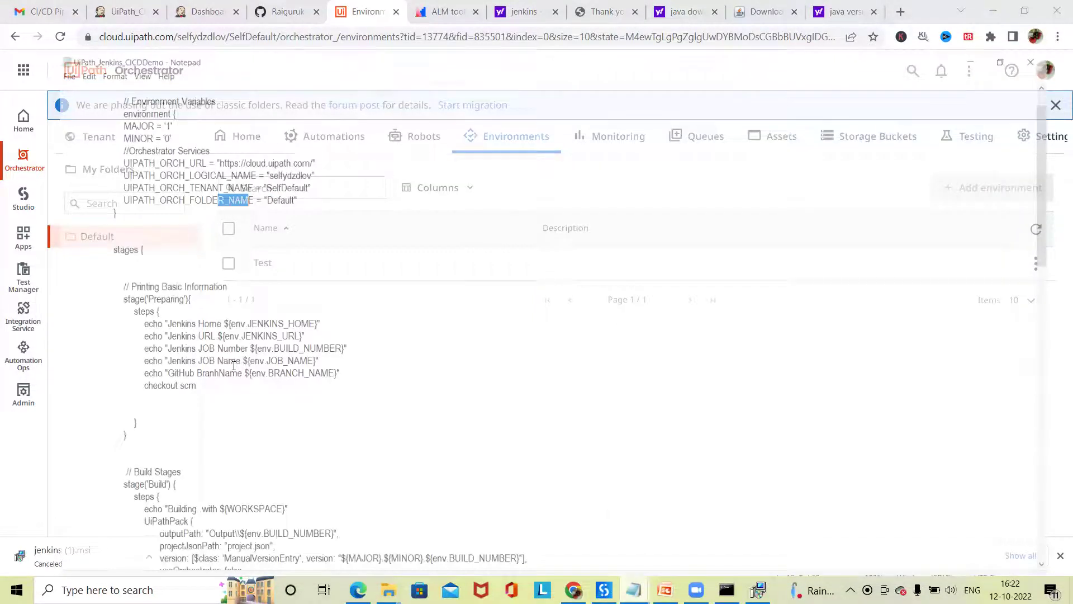
{"action": "scroll", "coordinate": [235, 369], "scroll_direction": "down", "scroll_amount": 9}
- Rename the stage under the Build Stages comment from 'Build' to 'Test'
{"action": "scroll", "coordinate": [239, 378], "scroll_direction": "down", "scroll_amount": 3}
{"action": "scroll", "coordinate": [233, 376], "scroll_direction": "up", "scroll_amount": 5}
{"action": "left_click_drag", "start_coordinate": [96, 226], "coordinate": [116, 230]}
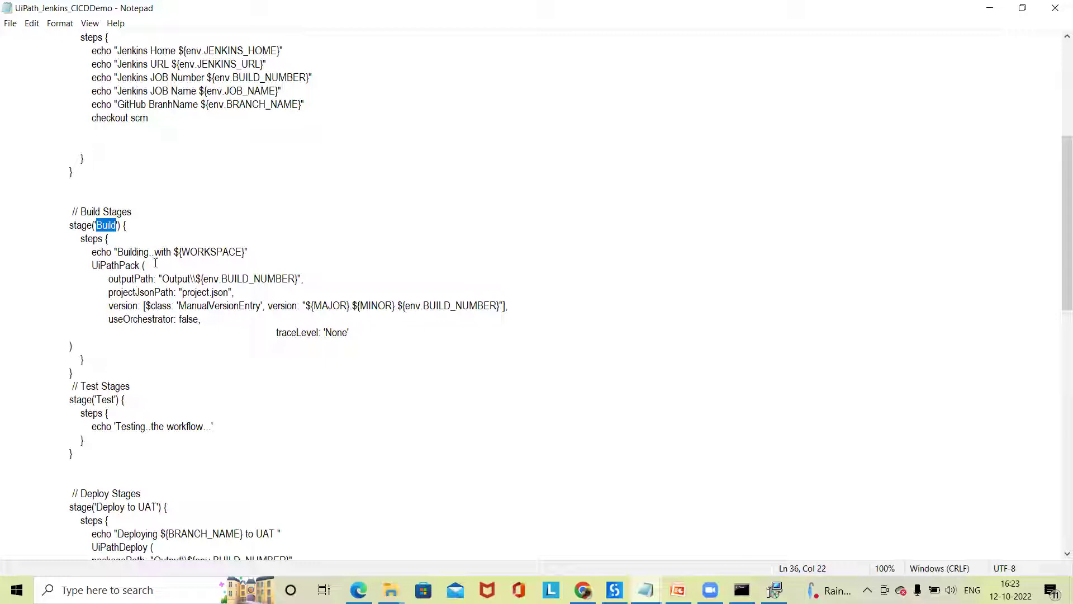
{"action": "type", "text": "Test"}
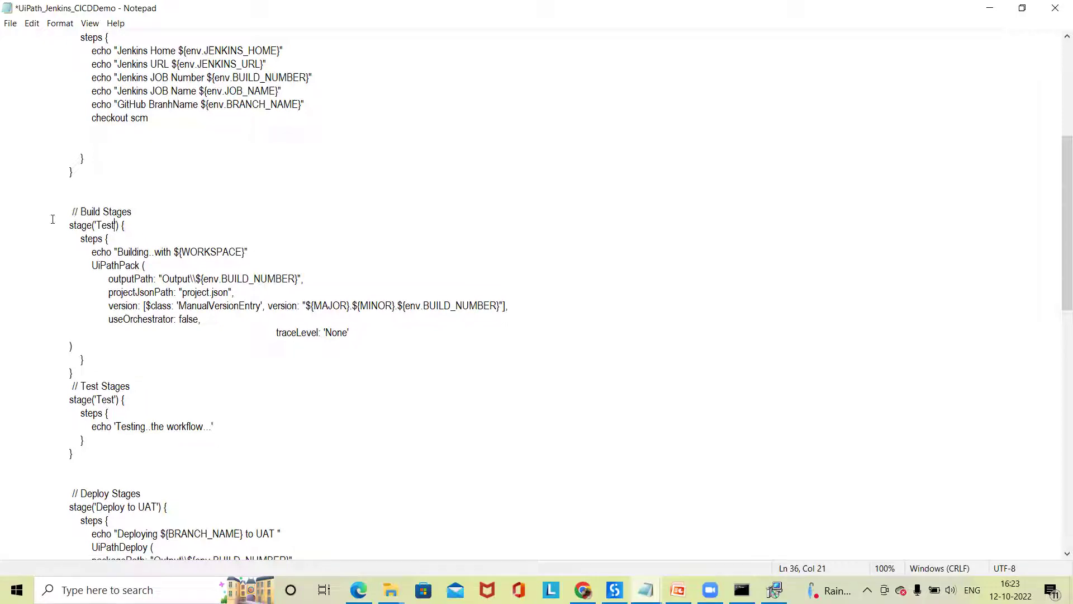
- Select the whole stage('Test') block, then minimise Notepad to show the Orchestrator environments
{"action": "left_click_drag", "start_coordinate": [63, 218], "coordinate": [219, 321]}
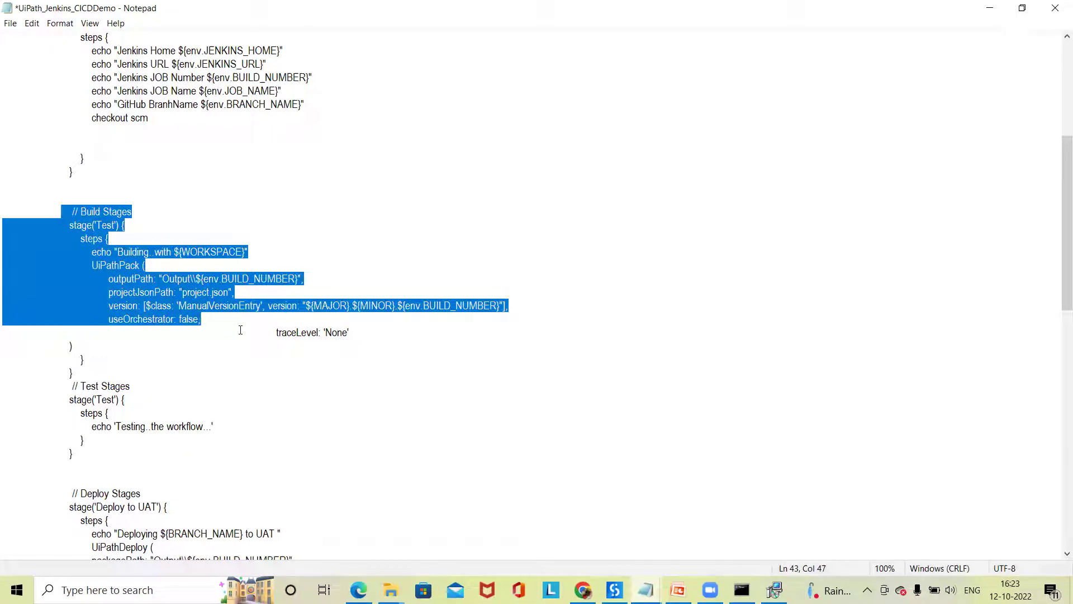
{"action": "left_click_drag", "start_coordinate": [66, 171], "coordinate": [115, 311]}
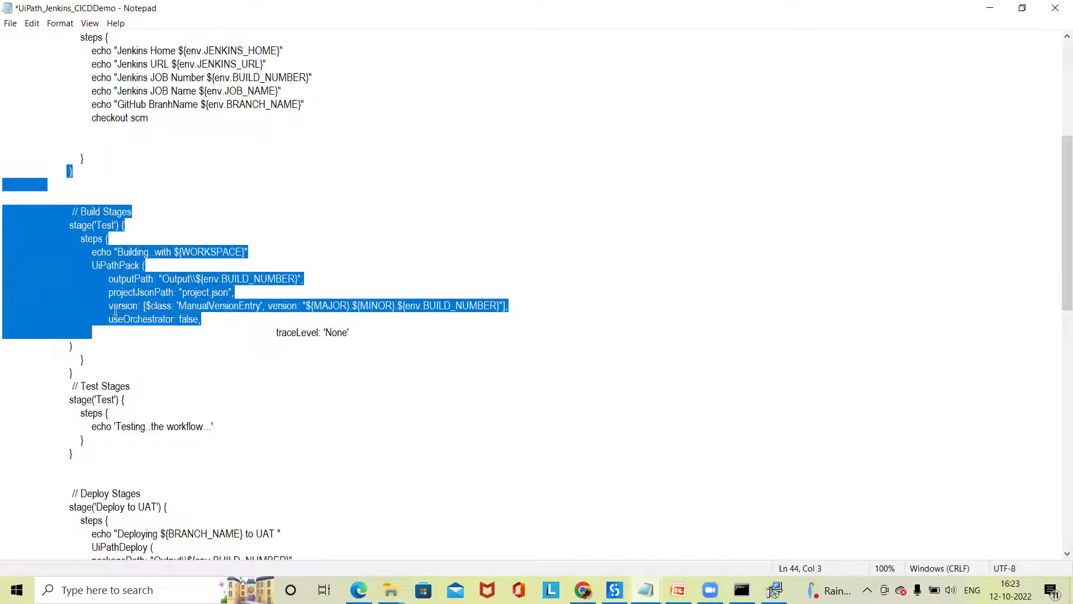
{"action": "left_click", "coordinate": [119, 306]}
{"action": "left_click_drag", "start_coordinate": [67, 173], "coordinate": [89, 362]}
{"action": "left_click", "coordinate": [82, 211]}
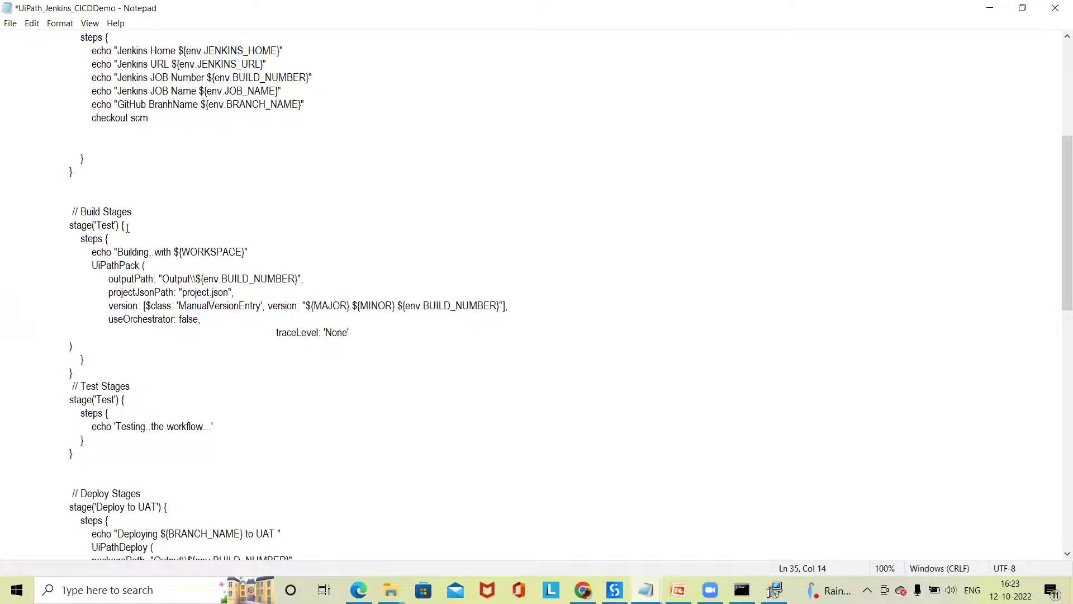
{"action": "key", "text": "shift+Left"}
{"action": "key", "text": "shift+Left"}
{"action": "key", "text": "shift+Left"}
{"action": "key", "text": "shift+Left"}
{"action": "left_click_drag", "start_coordinate": [72, 224], "coordinate": [95, 360]}
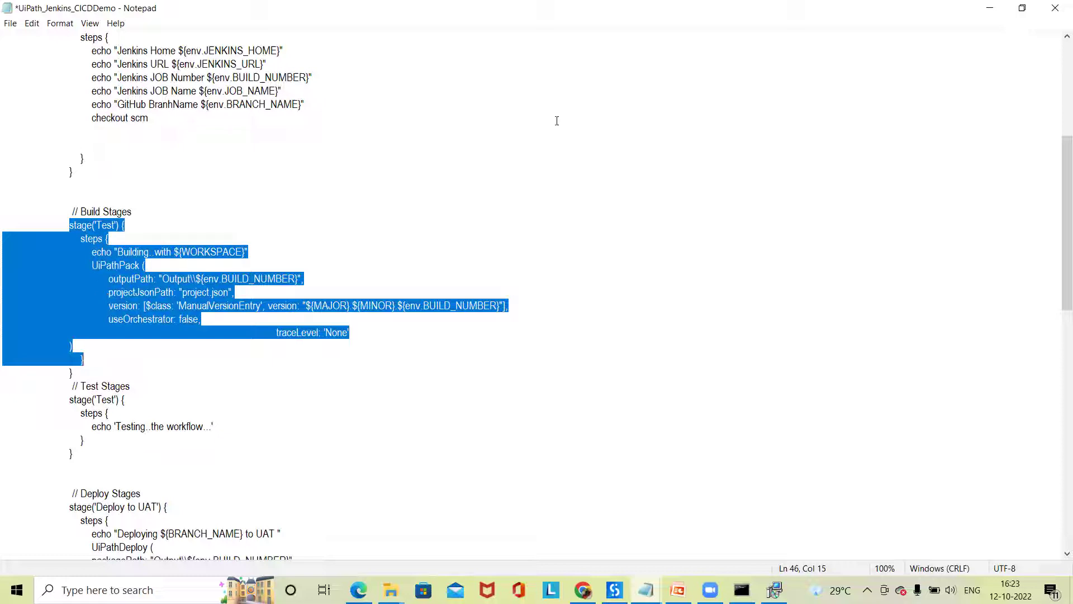
{"action": "left_click", "coordinate": [990, 8]}
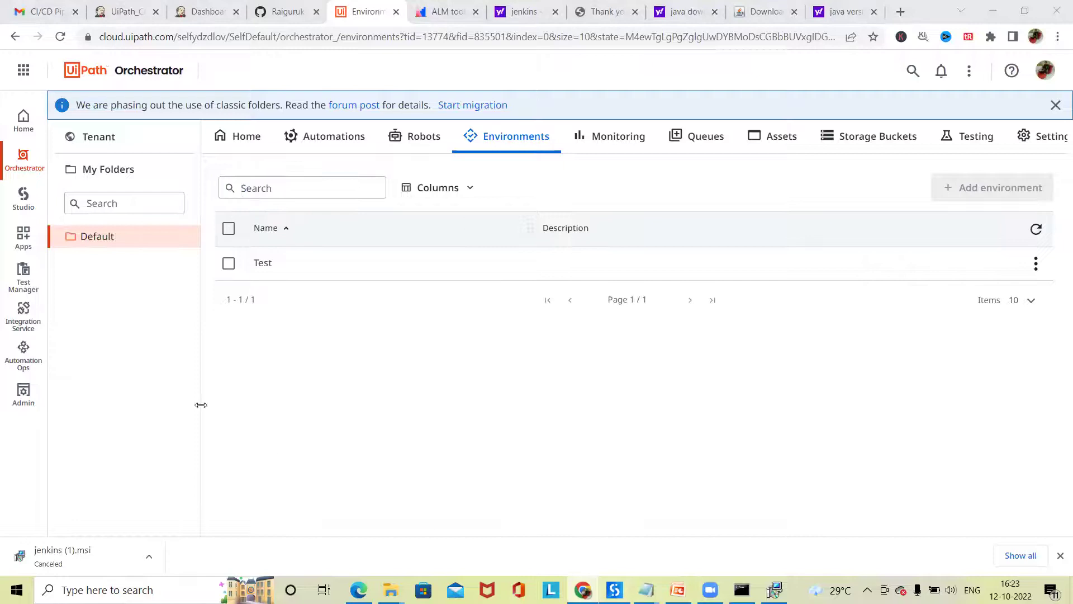
- Bring UiPath Studio's Web_Automation TestCase workflow forward, then restore the UiPath_Jenkins_CICDDemo script in Notepad
{"action": "key", "text": "alt+Tab"}
{"action": "left_click", "coordinate": [646, 589]}
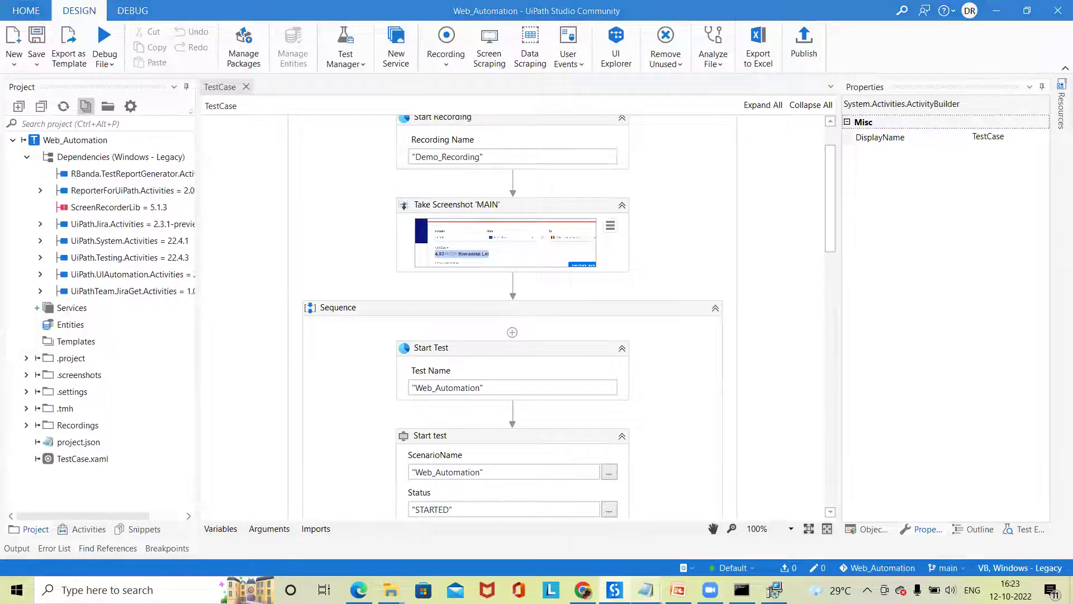
{"action": "left_click", "coordinate": [991, 10]}
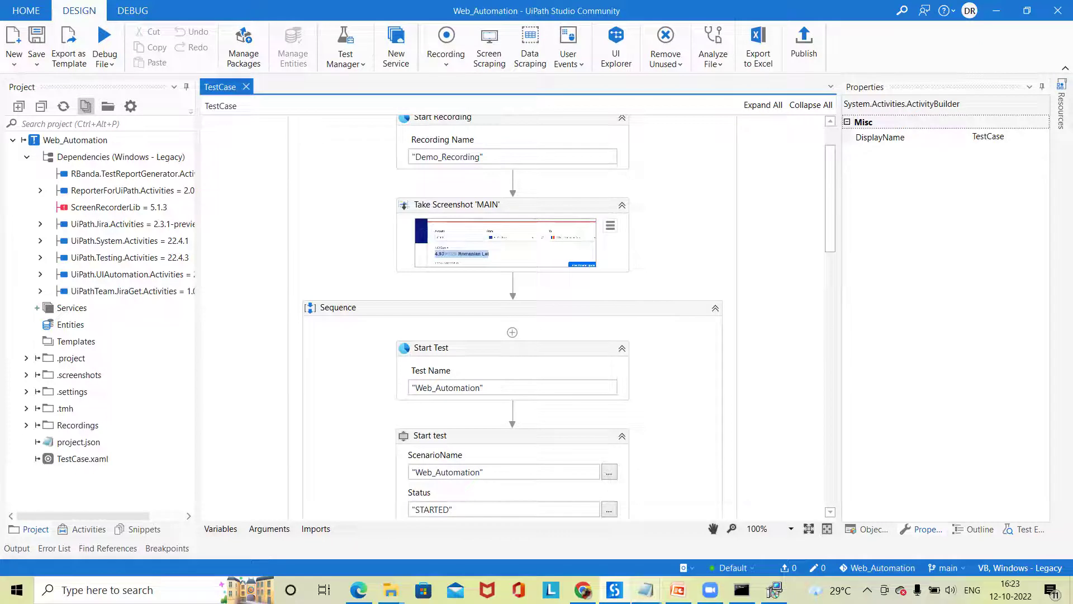
{"action": "mouse_move", "coordinate": [646, 590]}
{"action": "left_click", "coordinate": [703, 531]}
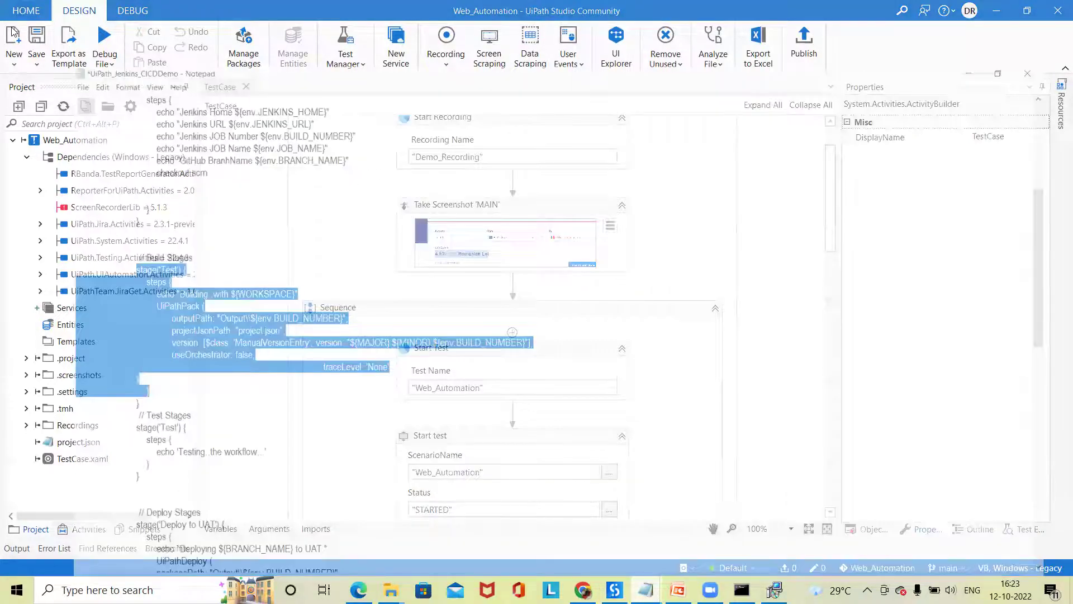
- Start a Save As of the Notepad script into the Documents\UiPath\Web_Automation folder
{"action": "left_click", "coordinate": [11, 23]}
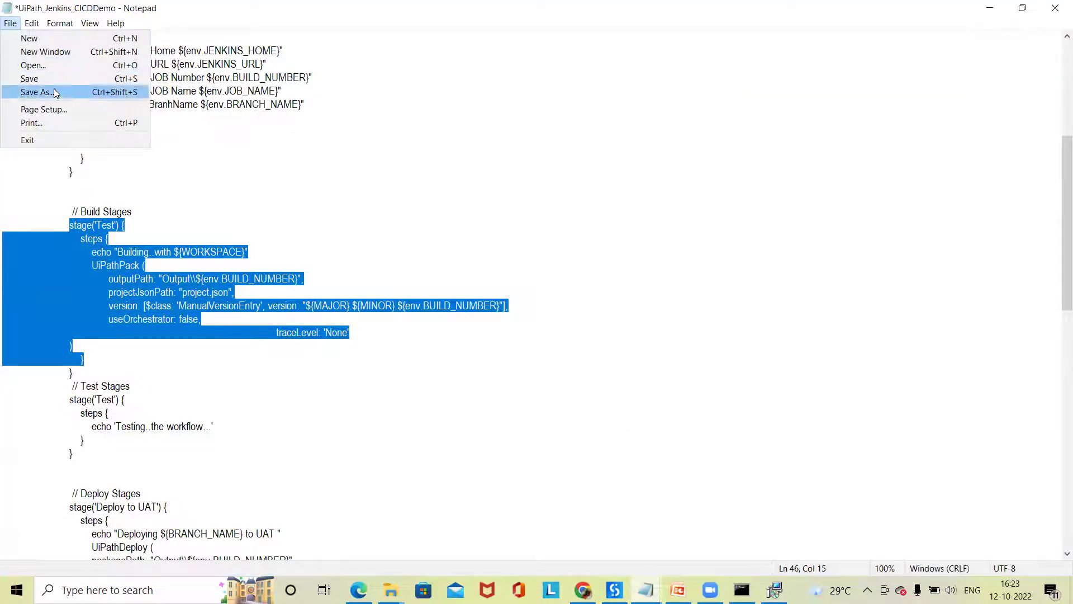
{"action": "left_click", "coordinate": [37, 91]}
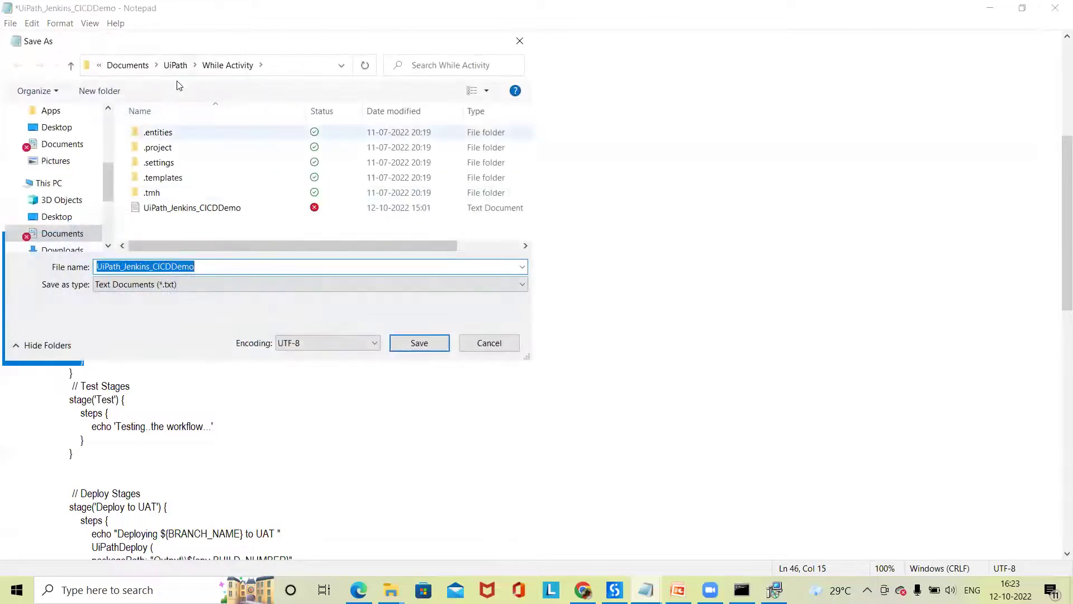
{"action": "left_click", "coordinate": [179, 66]}
{"action": "scroll", "coordinate": [192, 186], "scroll_direction": "down", "scroll_amount": 15}
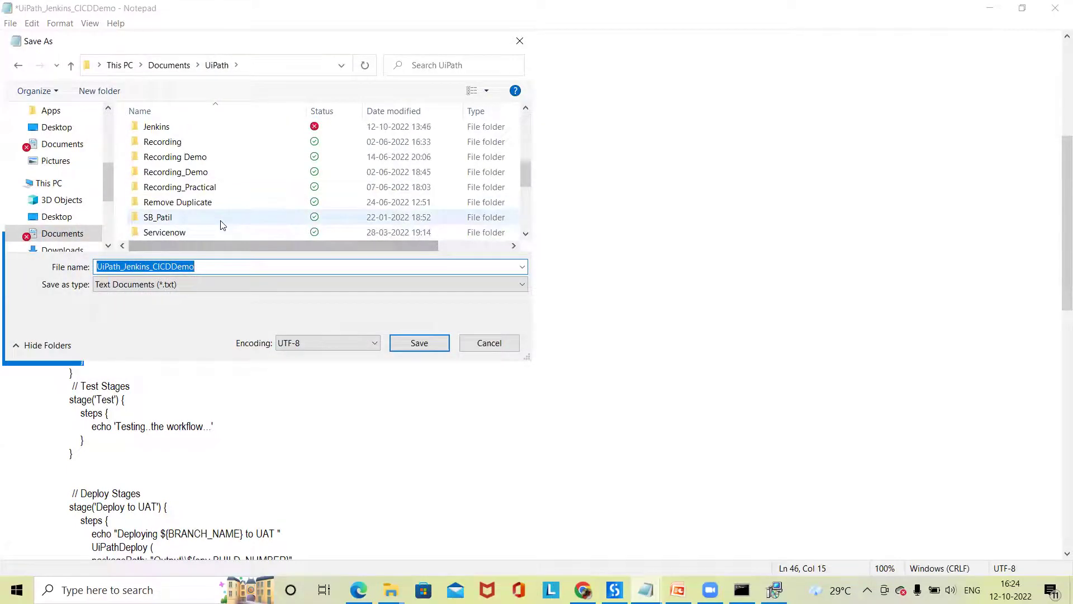
{"action": "scroll", "coordinate": [193, 223], "scroll_direction": "down", "scroll_amount": 1}
{"action": "double_click", "coordinate": [192, 187]}
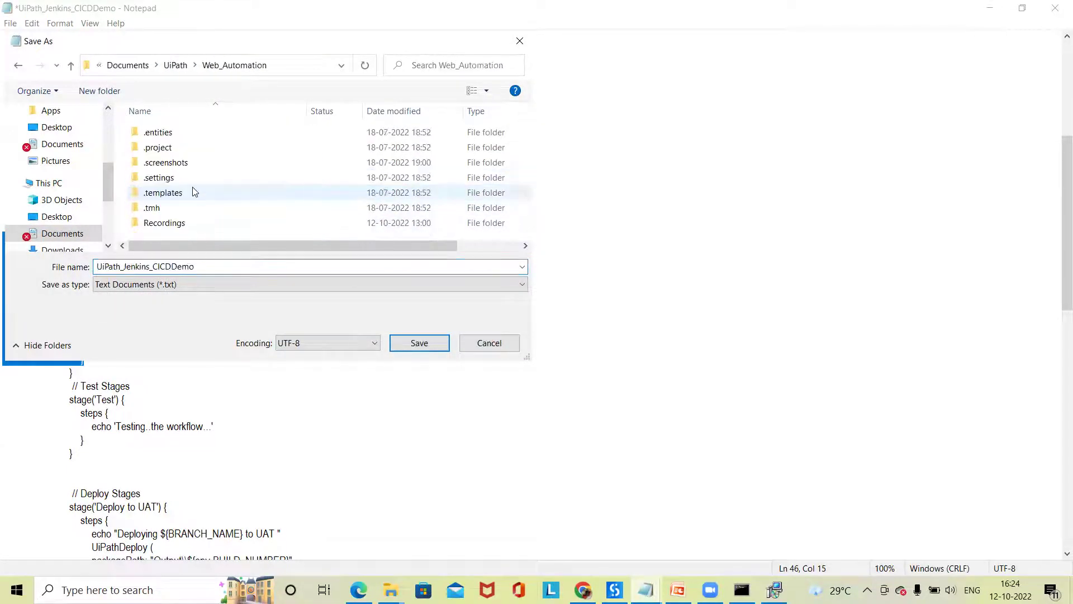
- Save the file as UiPath_Jenkins_Integration and refresh Studio's Project panel to list it
{"action": "double_click", "coordinate": [185, 266]}
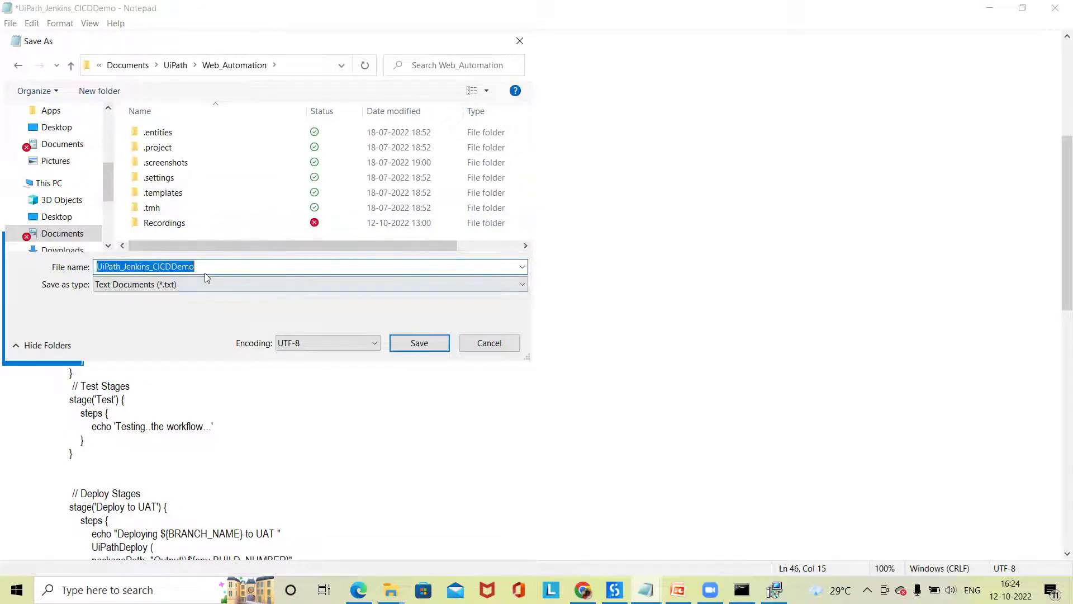
{"action": "left_click", "coordinate": [204, 271]}
{"action": "left_click_drag", "start_coordinate": [222, 266], "coordinate": [155, 270]}
{"action": "type", "text": "In"}
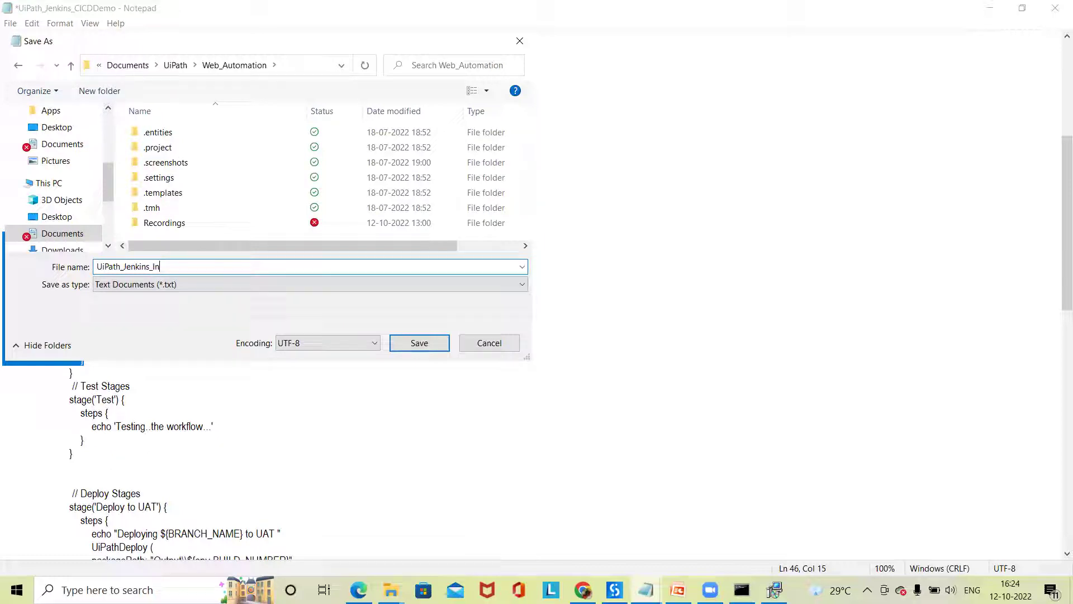
{"action": "type", "text": "tegration"}
{"action": "key", "text": "Return"}
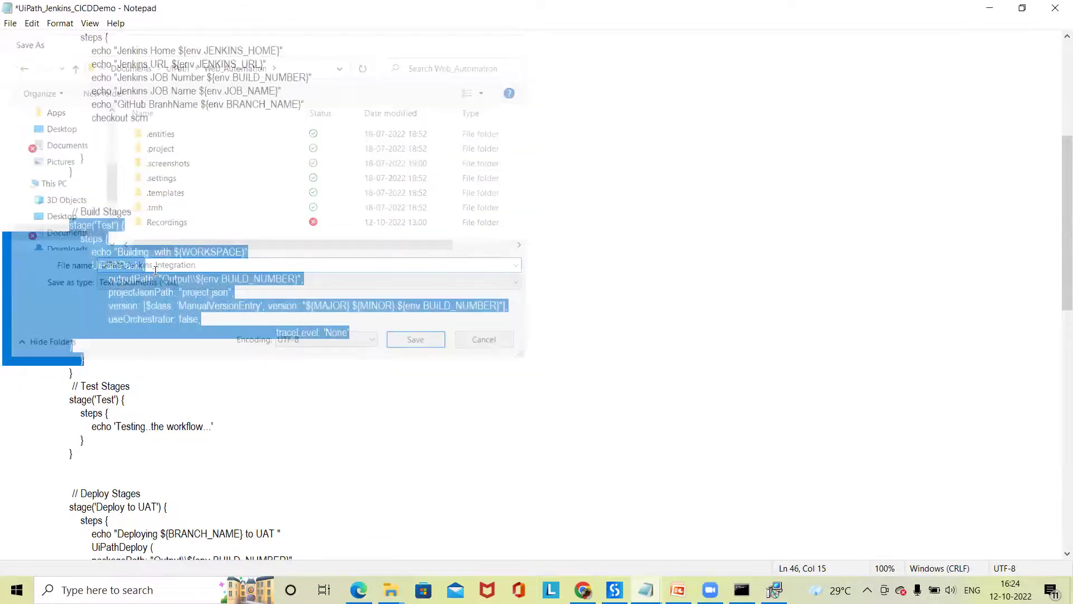
{"action": "left_click", "coordinate": [990, 8]}
{"action": "left_click", "coordinate": [65, 107]}
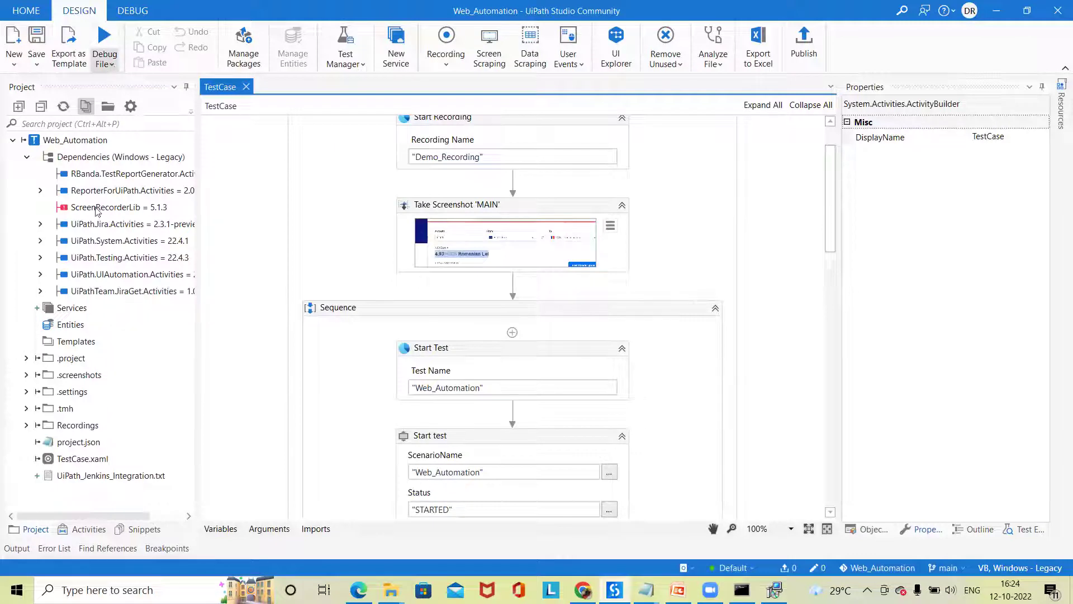
- Commit UiPath_Jenkins_Integration.txt from the Web_Automation project with message 'Script' and push to GitHub
{"action": "left_click", "coordinate": [29, 19]}
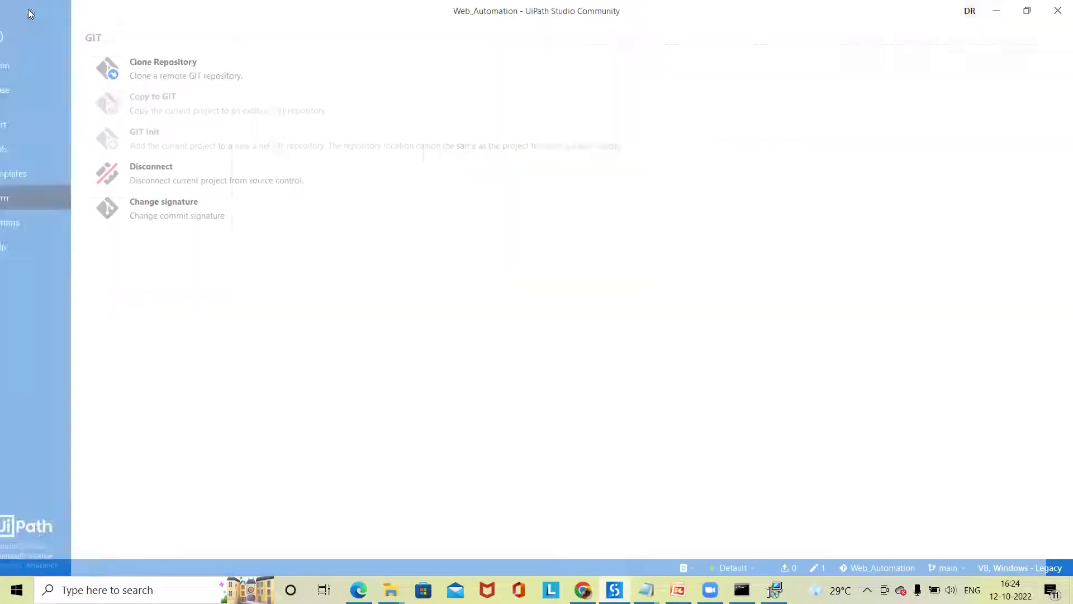
{"action": "left_click", "coordinate": [23, 37]}
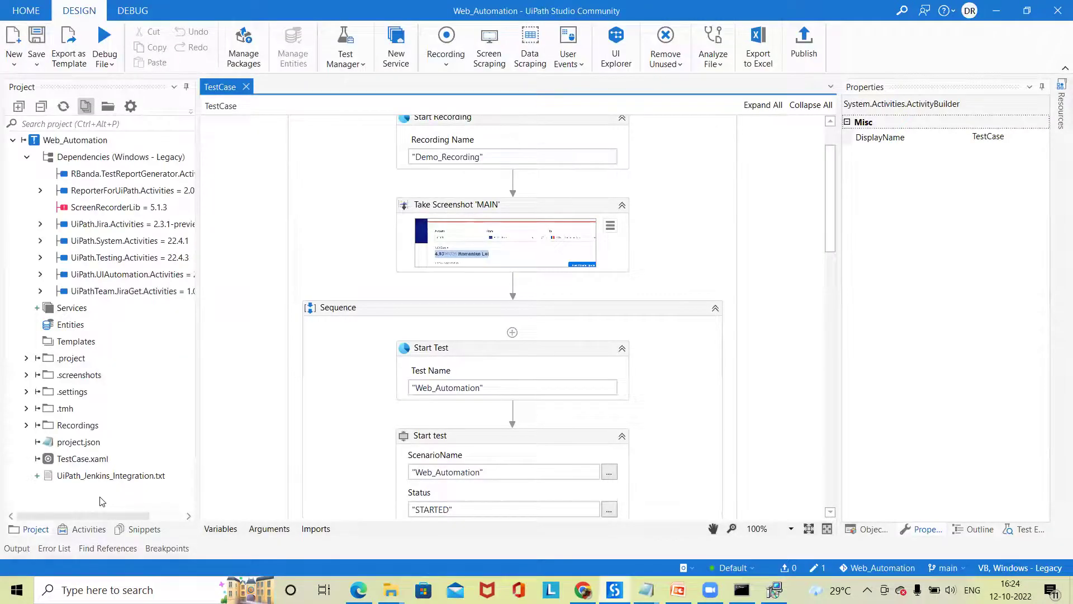
{"action": "right_click", "coordinate": [83, 141]}
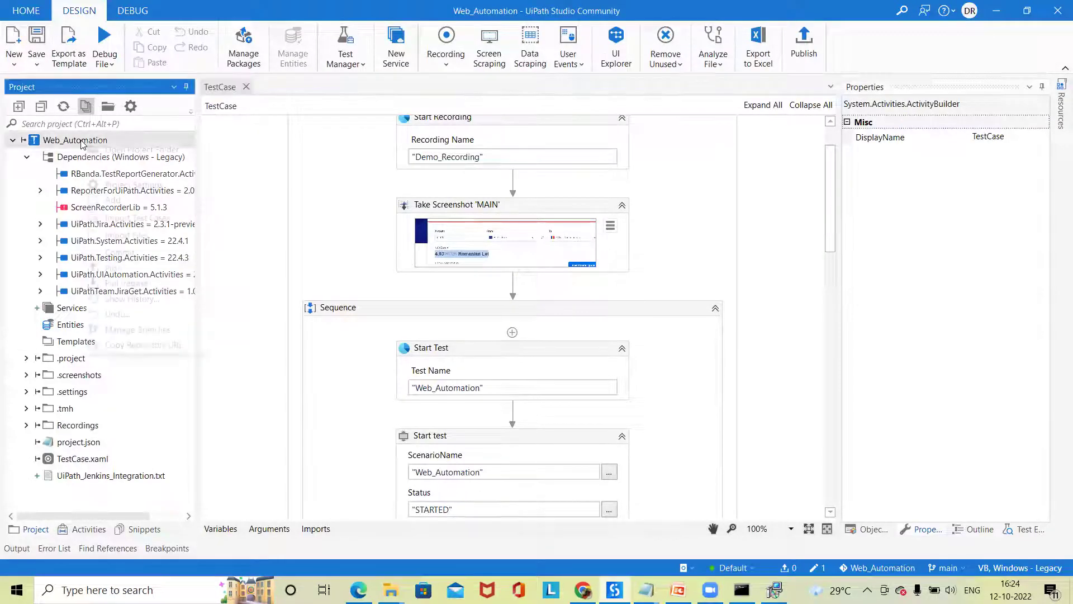
{"action": "left_click", "coordinate": [119, 252]}
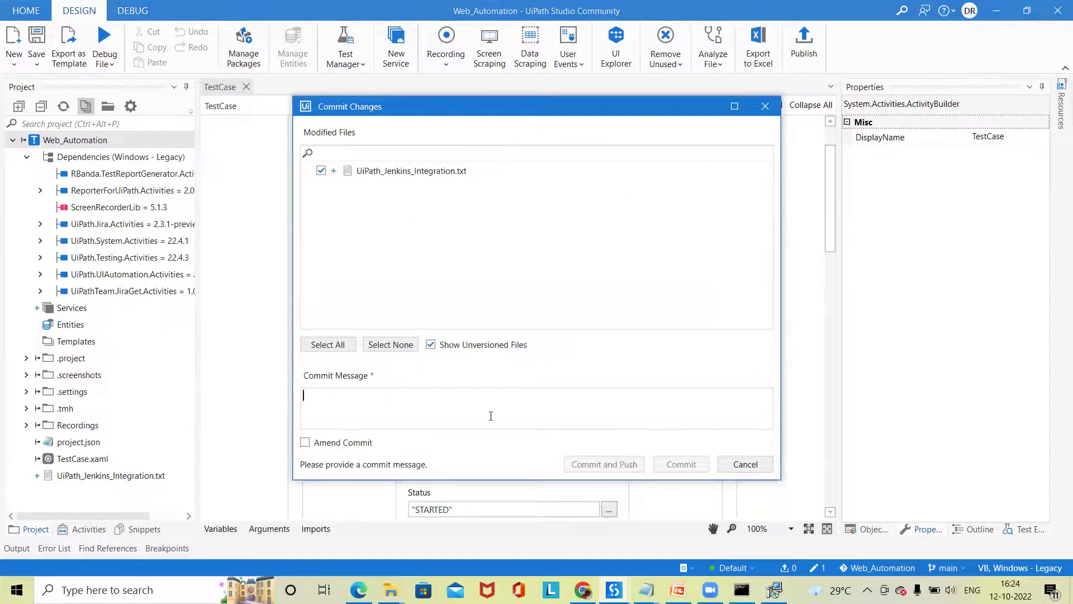
{"action": "type", "text": "Script"}
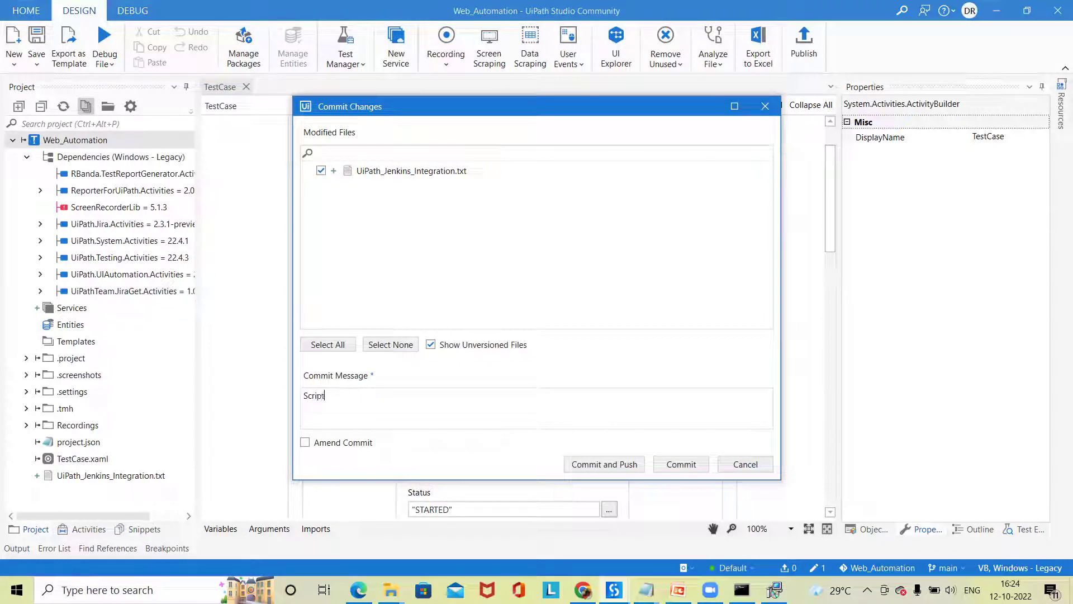
{"action": "left_click", "coordinate": [632, 464]}
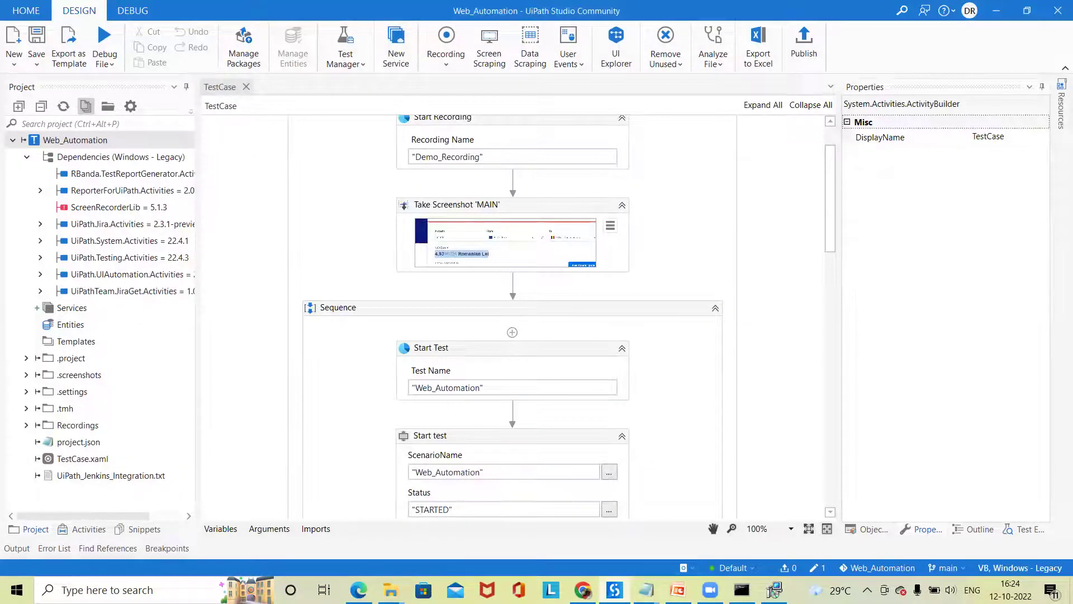
{"action": "left_click", "coordinate": [583, 589]}
- Reload the GitHub Jenkins repository to see UiPath_Jenkins_Integration.txt in the Script commit
{"action": "left_click", "coordinate": [282, 12]}
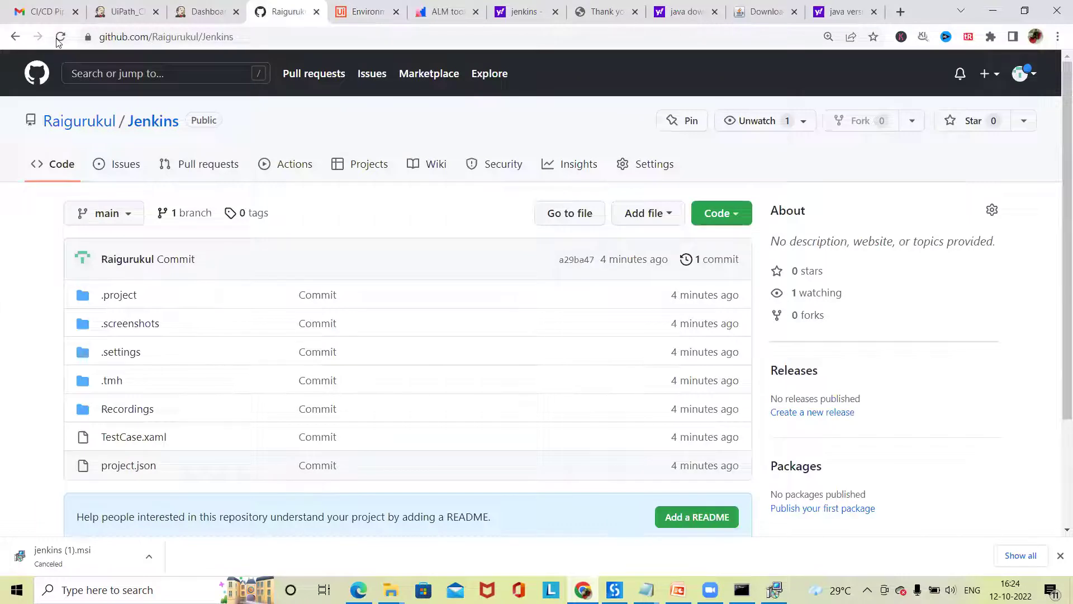
{"action": "left_click", "coordinate": [58, 42]}
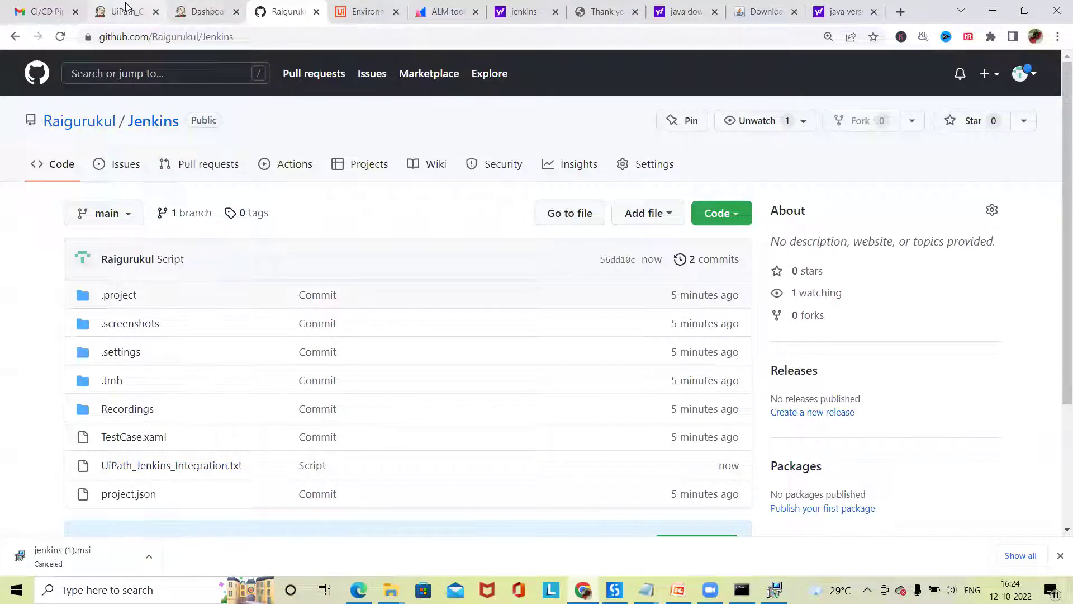
{"action": "key", "text": "ctrl+Tab"}
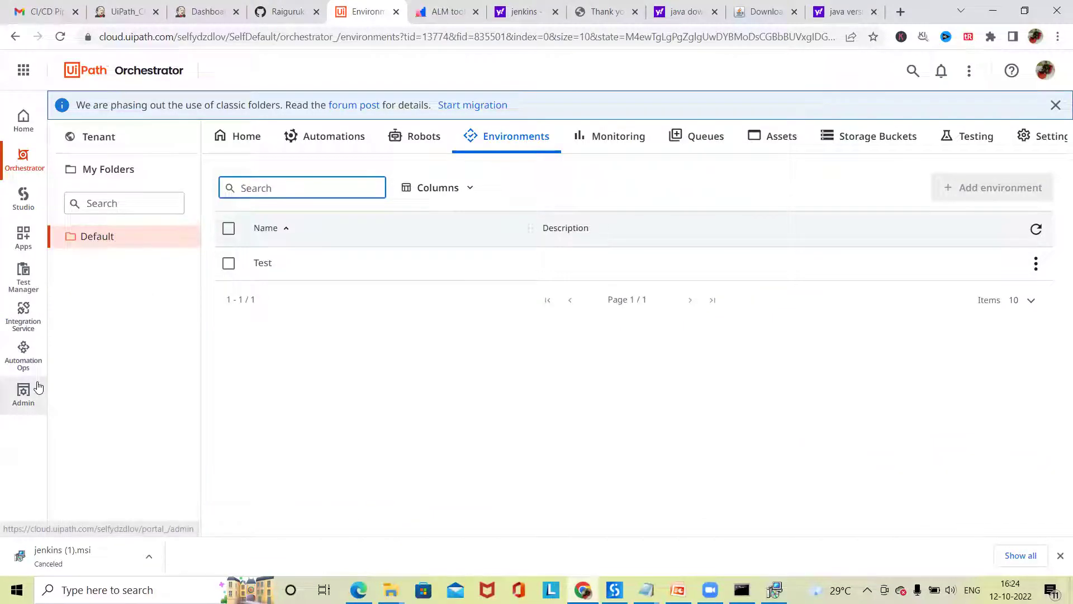
- Browse the Automation Cloud Admin portal's SelfDefault tenant, users and global settings pages
{"action": "left_click", "coordinate": [17, 408]}
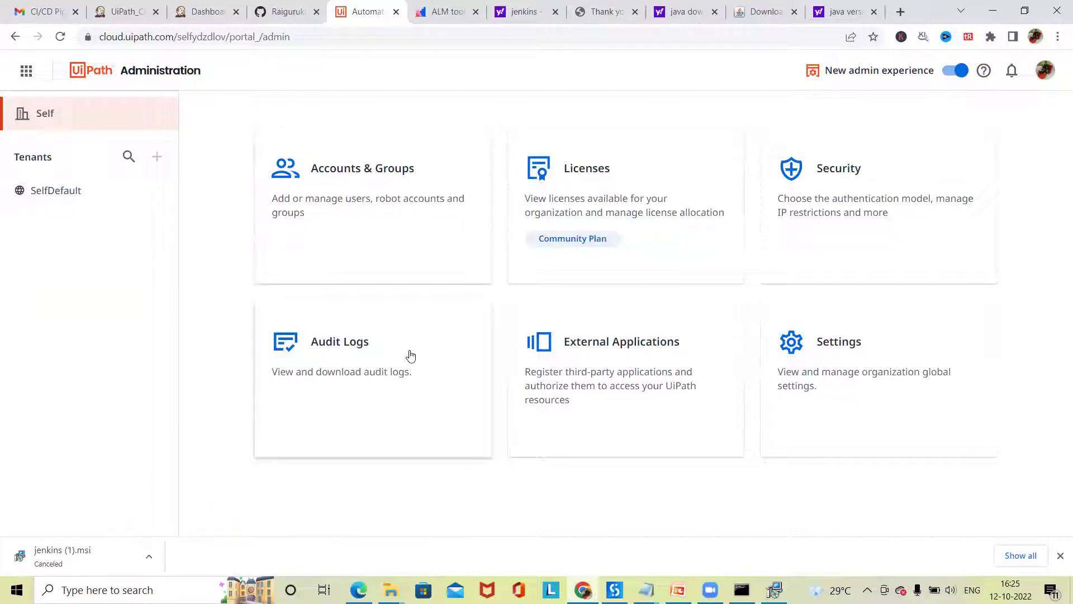
{"action": "left_click", "coordinate": [65, 190]}
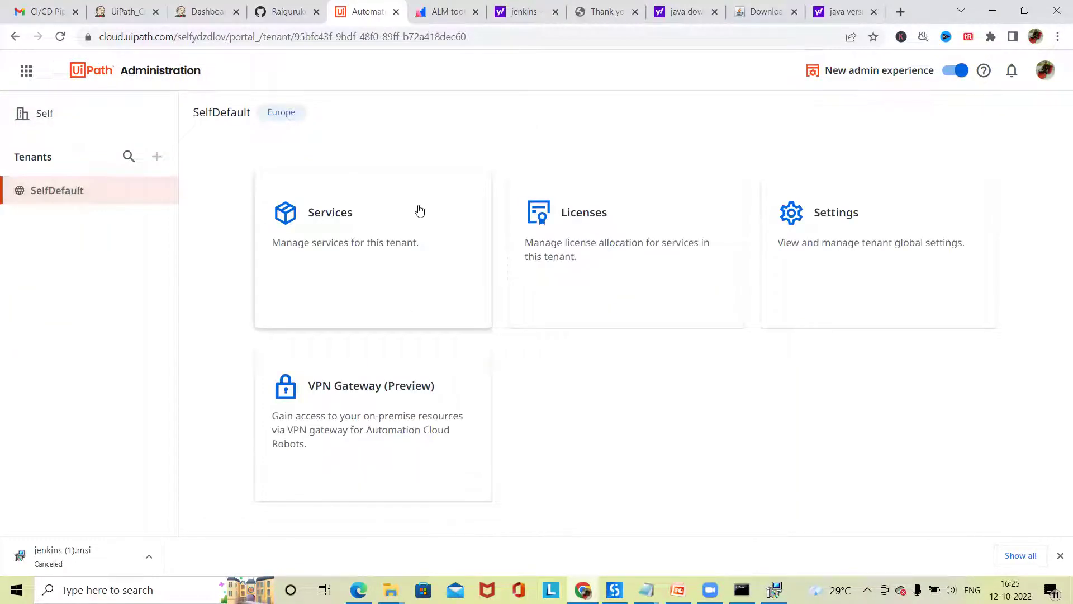
{"action": "left_click", "coordinate": [35, 116]}
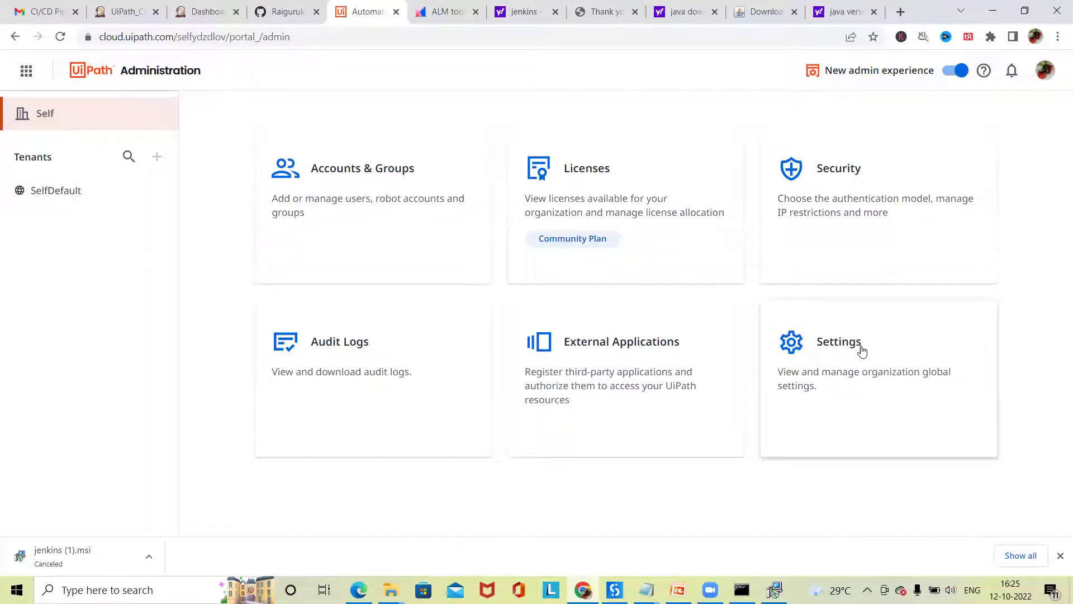
{"action": "left_click", "coordinate": [410, 204]}
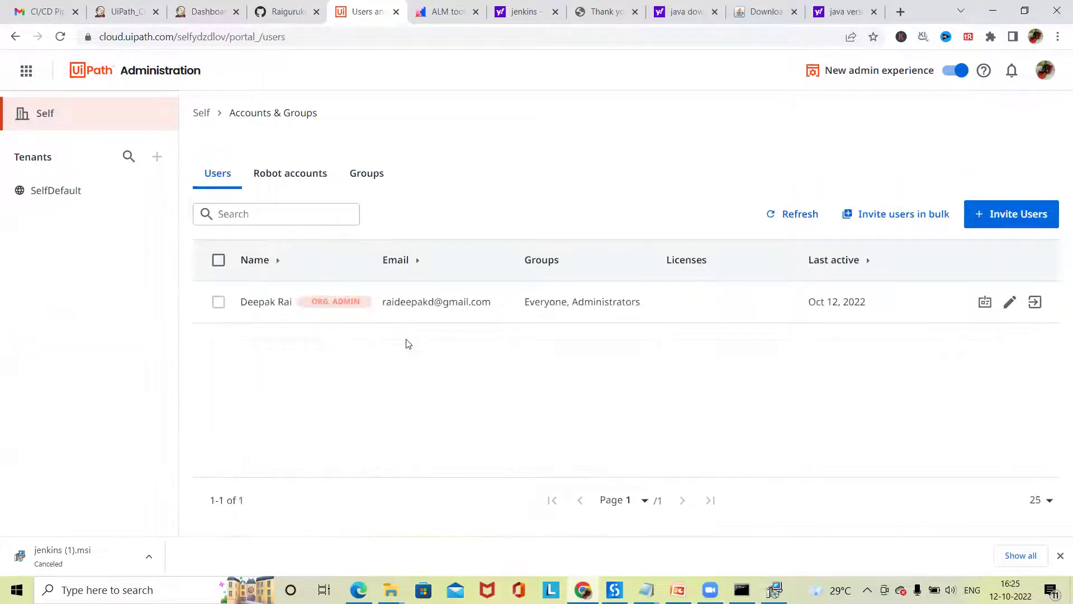
{"action": "left_click", "coordinate": [26, 70]}
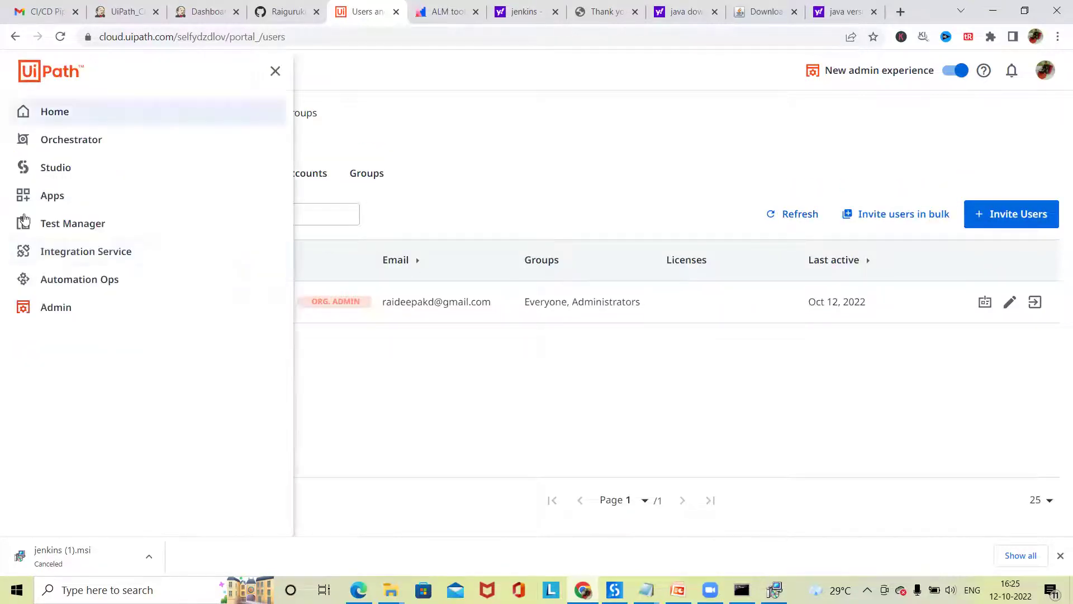
{"action": "left_click", "coordinate": [38, 310]}
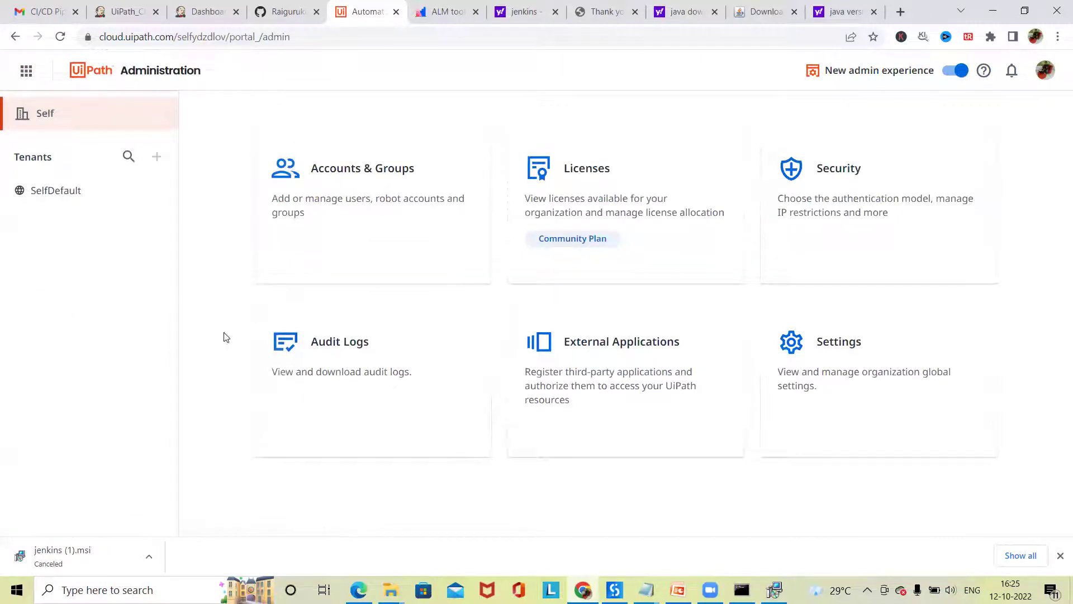
{"action": "left_click", "coordinate": [892, 387]}
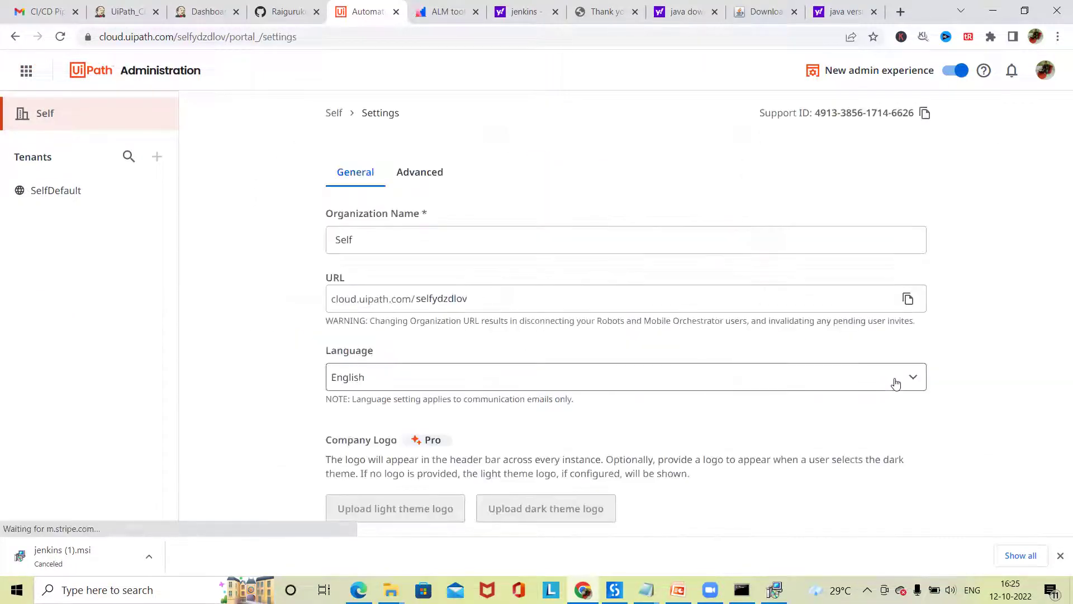
{"action": "left_click", "coordinate": [86, 183]}
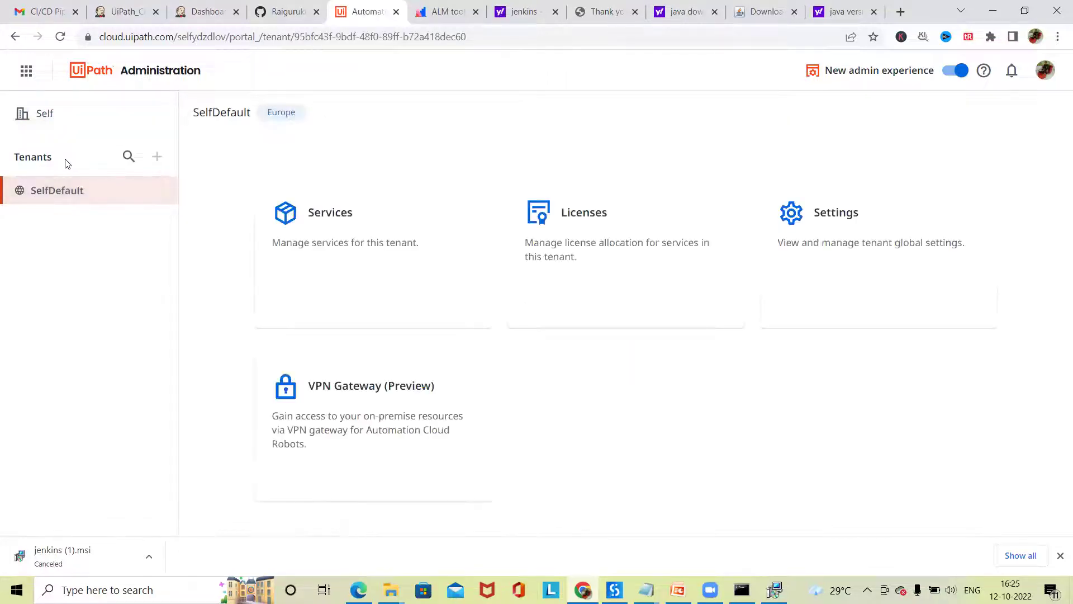
{"action": "left_click", "coordinate": [65, 112]}
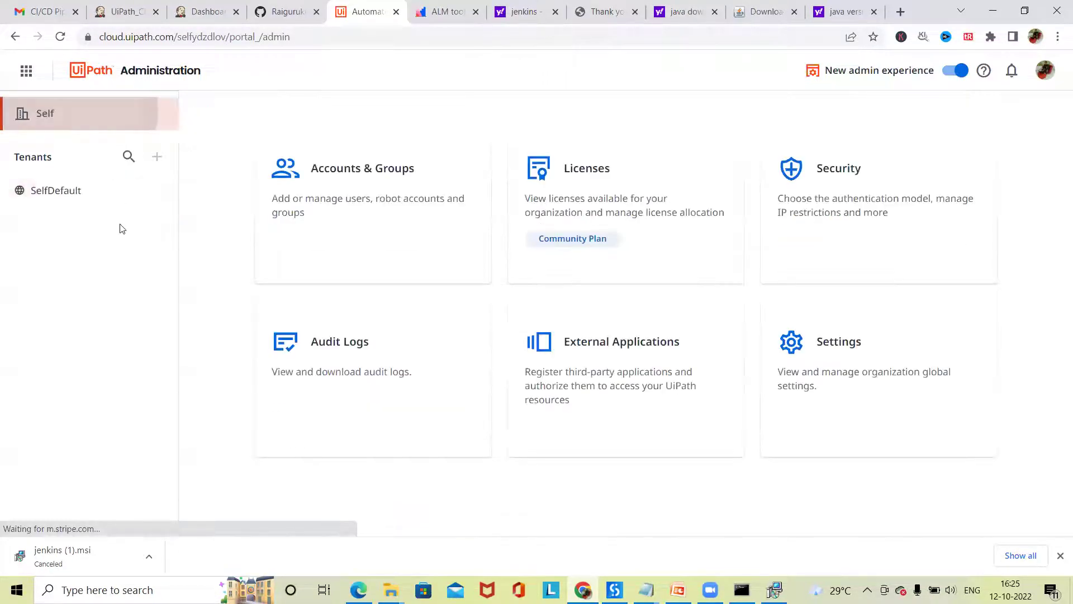
- In the SelfDefault tenant's Services, open the Orchestrator card's menu showing API Access
{"action": "right_click", "coordinate": [40, 156]}
{"action": "left_click", "coordinate": [23, 191]}
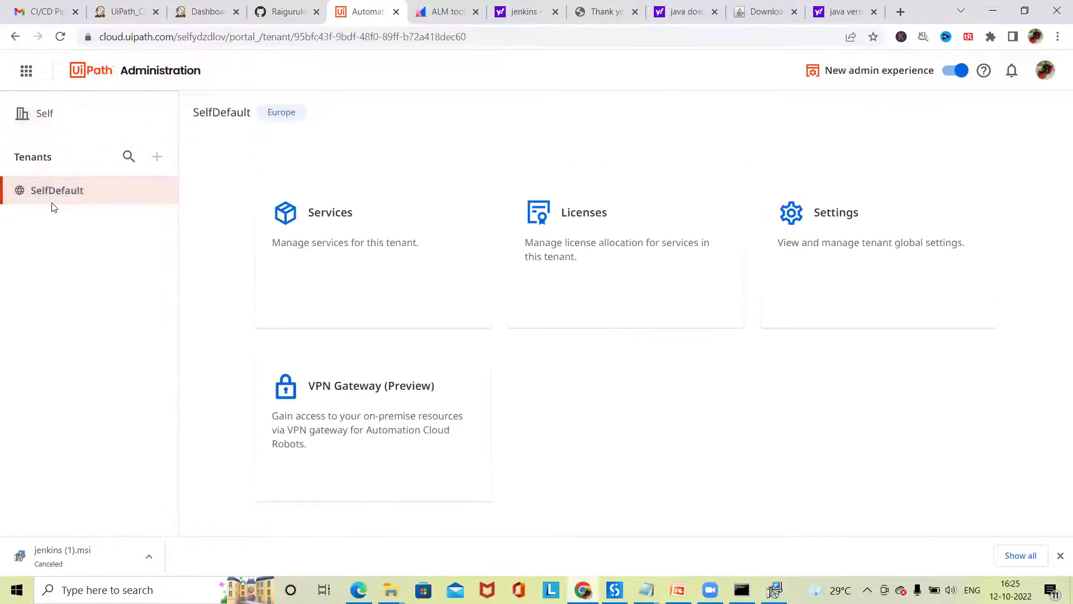
{"action": "left_click", "coordinate": [396, 229]}
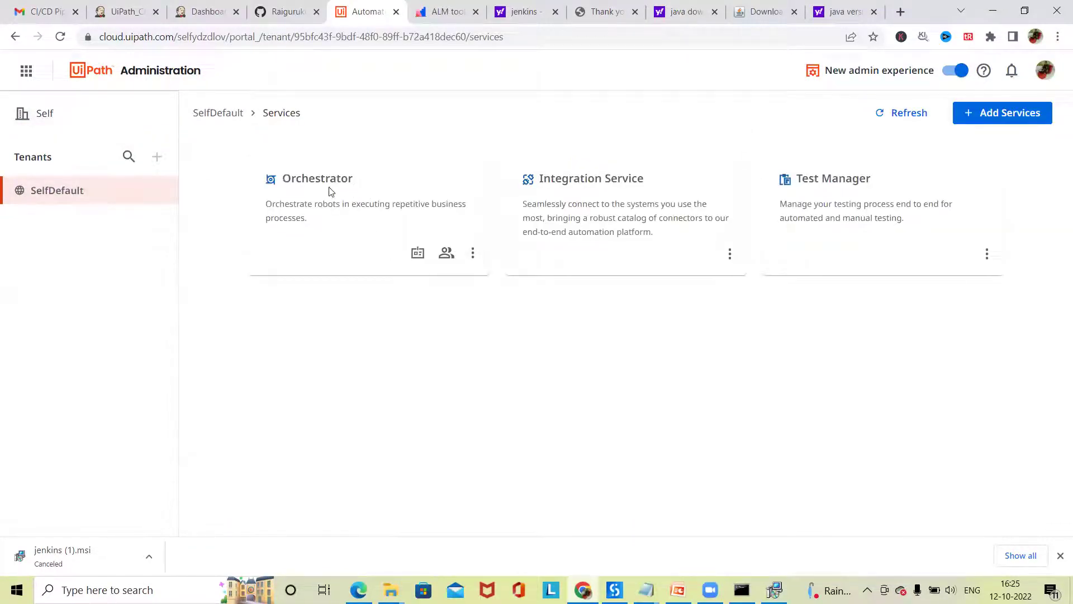
{"action": "left_click", "coordinate": [476, 256]}
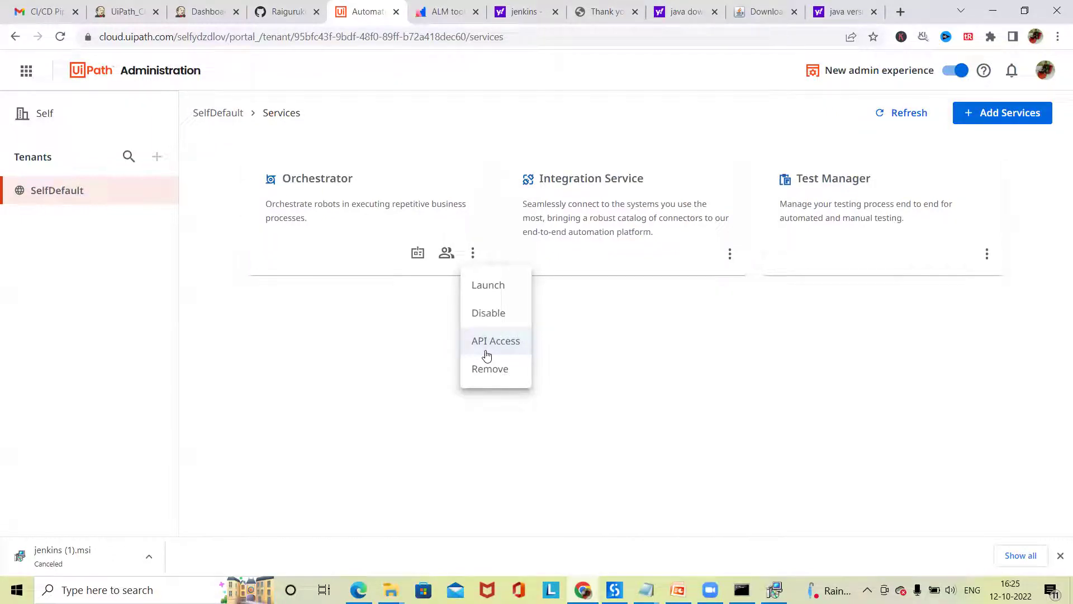
{"action": "left_click", "coordinate": [206, 12]}
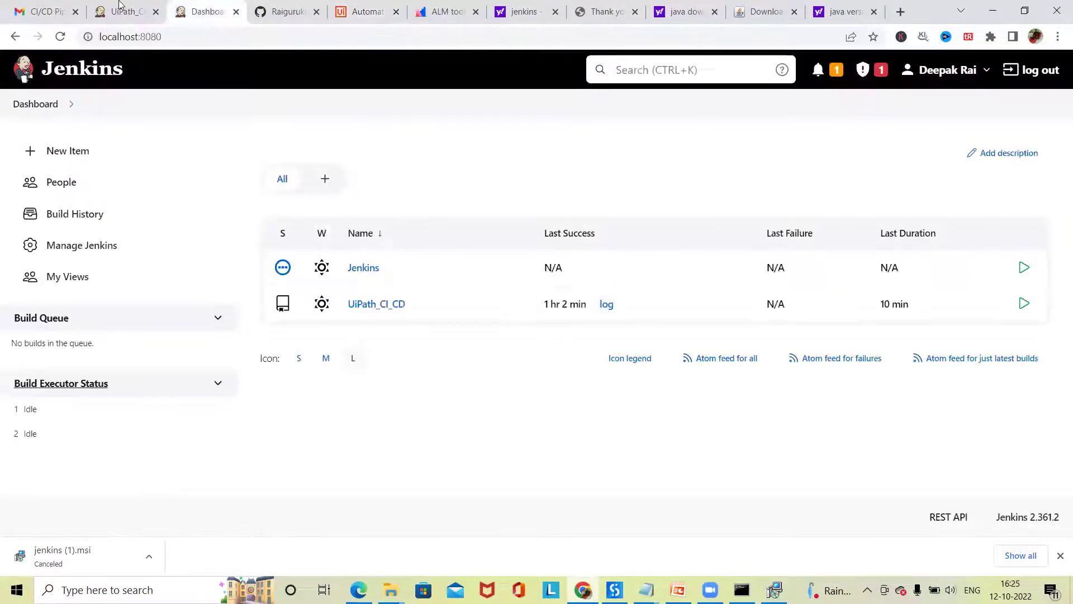
- Go to Manage Jenkins at localhost:8080/manage from the dashboard sidebar
{"action": "mouse_move", "coordinate": [128, 10]}
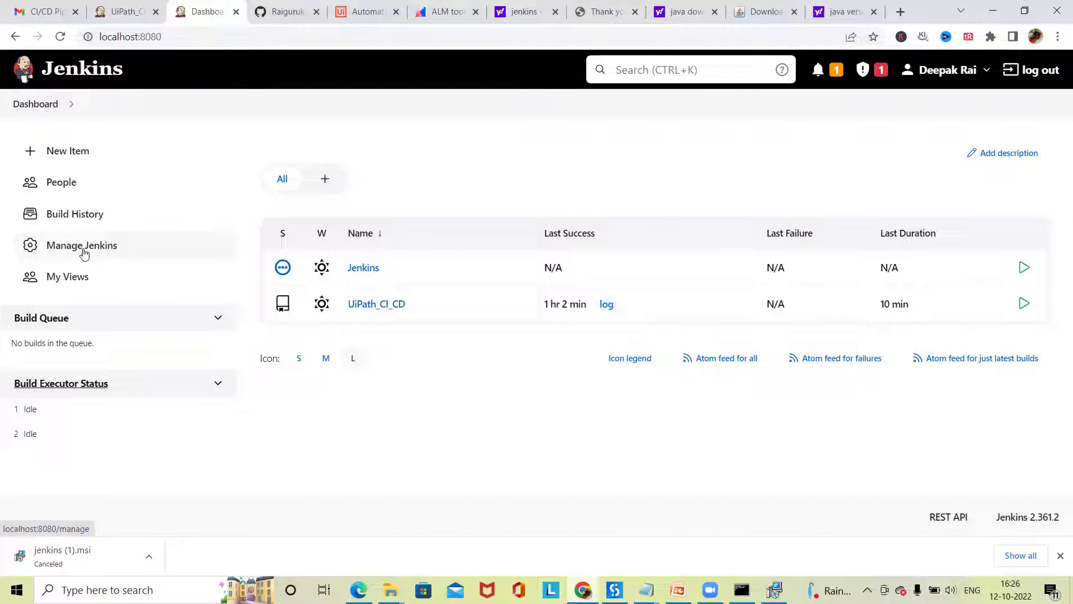
{"action": "left_click", "coordinate": [72, 251]}
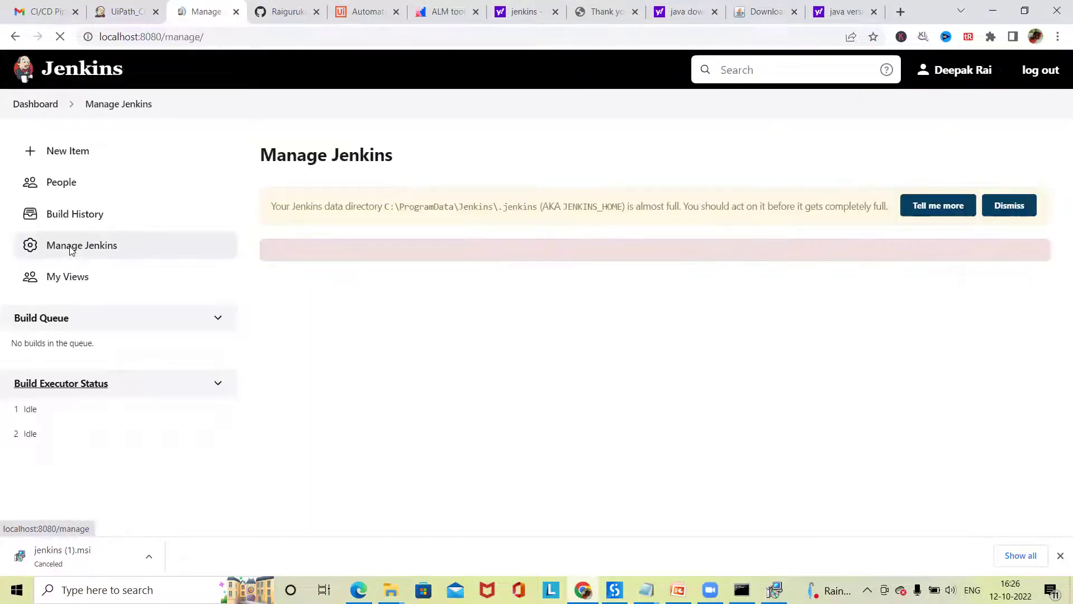
- Inspect the stored secret-text credential, then open the Plugin Manager's Updates list
{"action": "scroll", "coordinate": [834, 384], "scroll_direction": "down", "scroll_amount": 5}
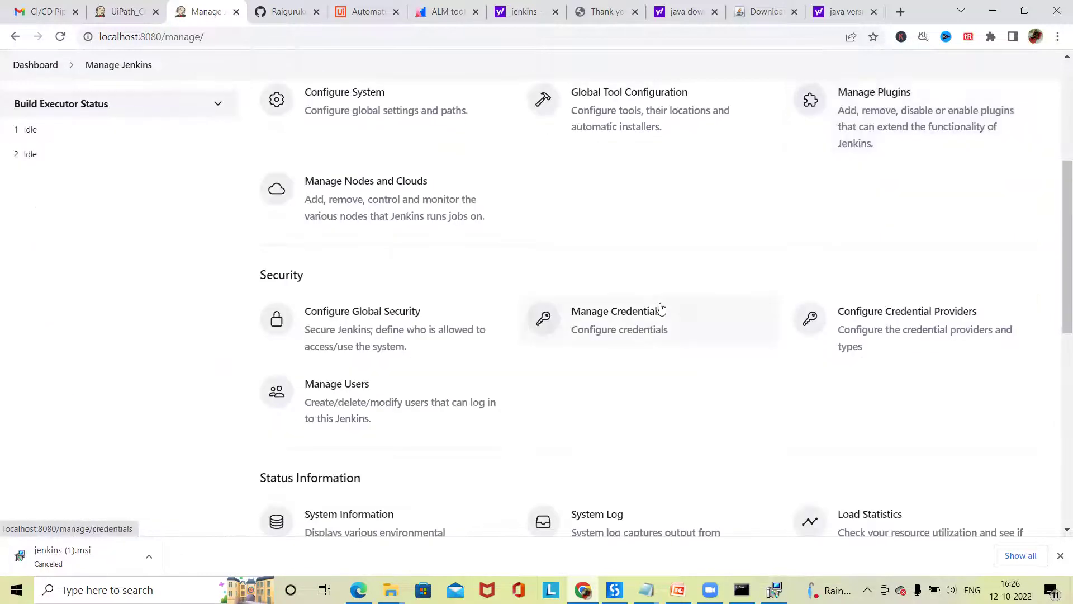
{"action": "left_click", "coordinate": [660, 309]}
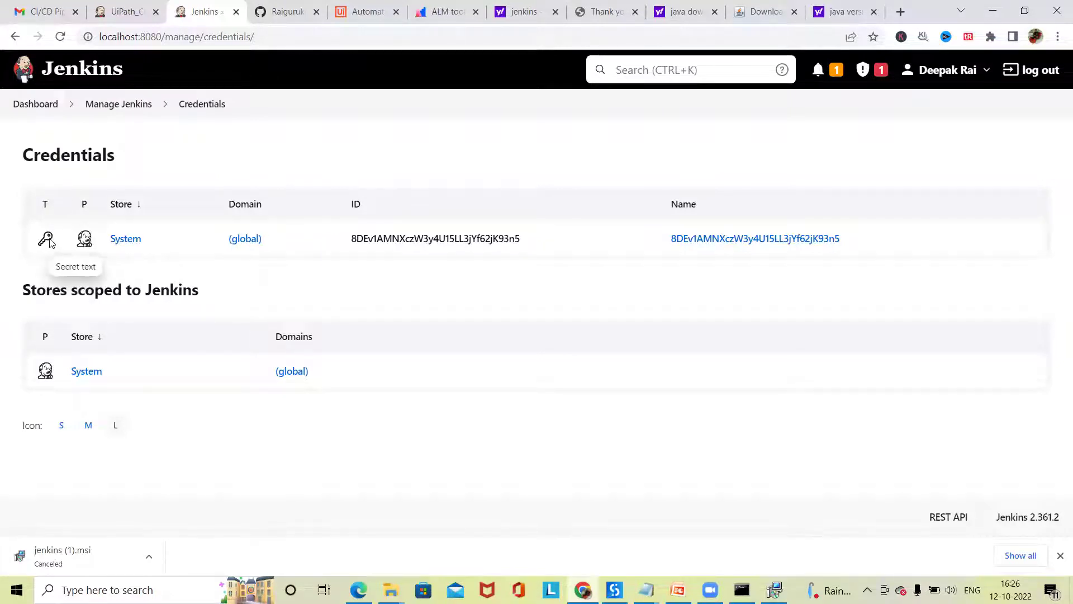
{"action": "left_click_drag", "start_coordinate": [916, 179], "coordinate": [924, 150]}
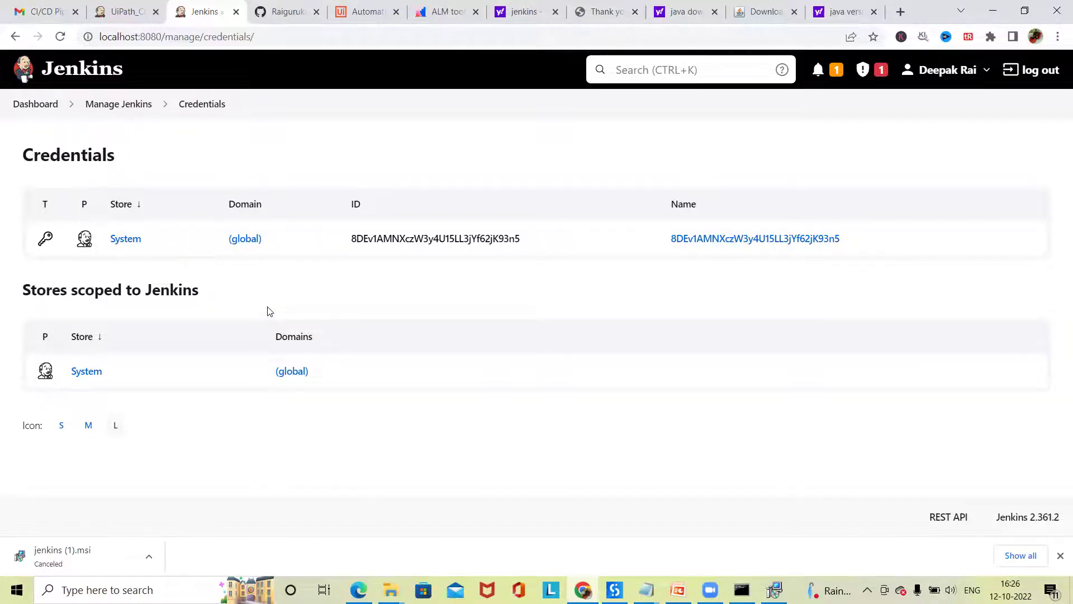
{"action": "left_click", "coordinate": [114, 104]}
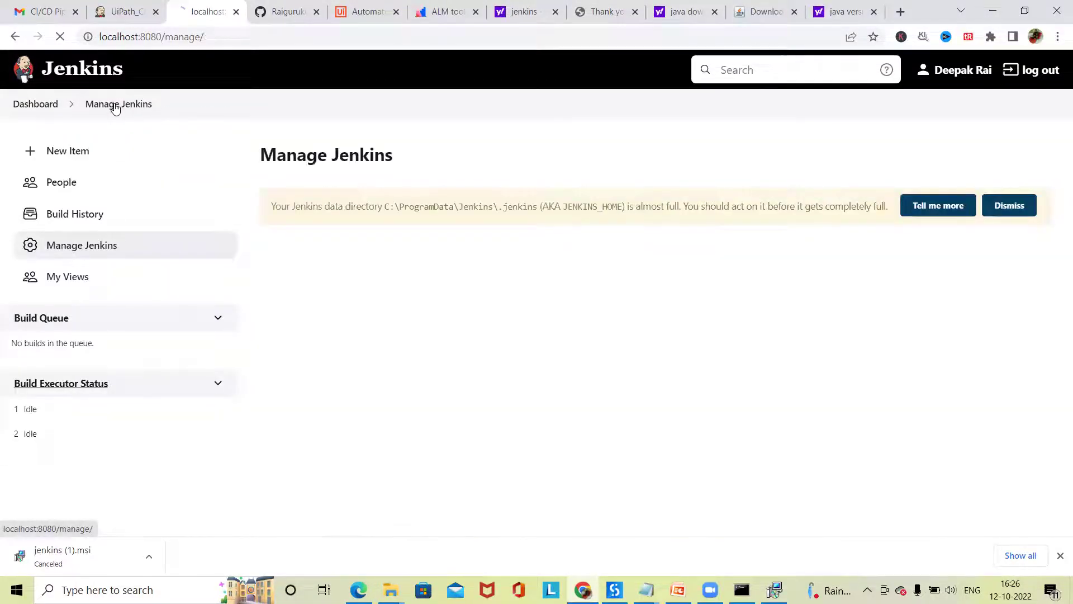
{"action": "scroll", "coordinate": [674, 446], "scroll_direction": "down", "scroll_amount": 5}
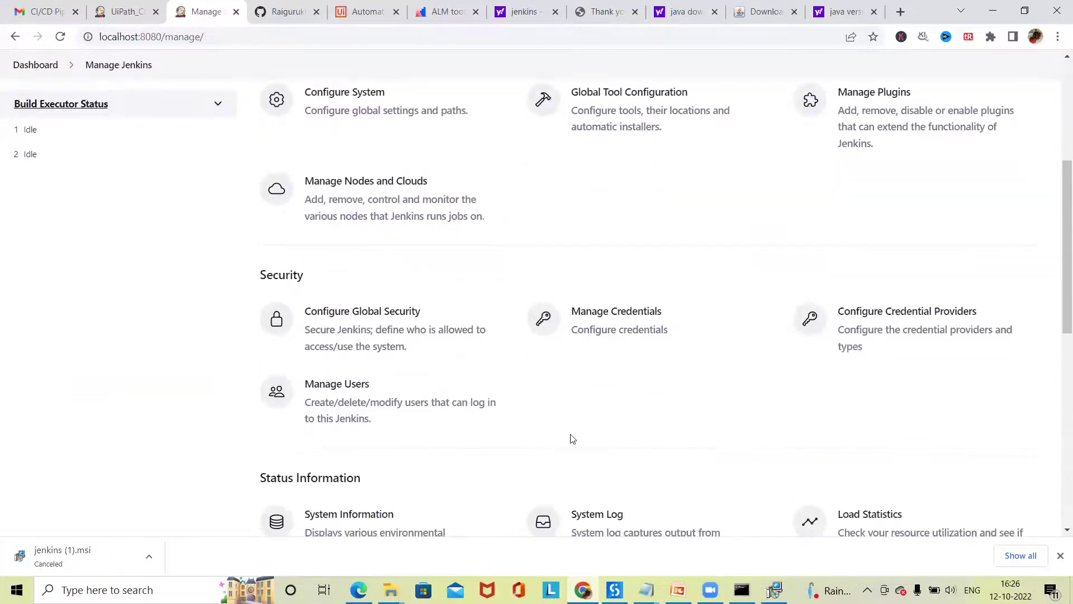
{"action": "left_click", "coordinate": [706, 325]}
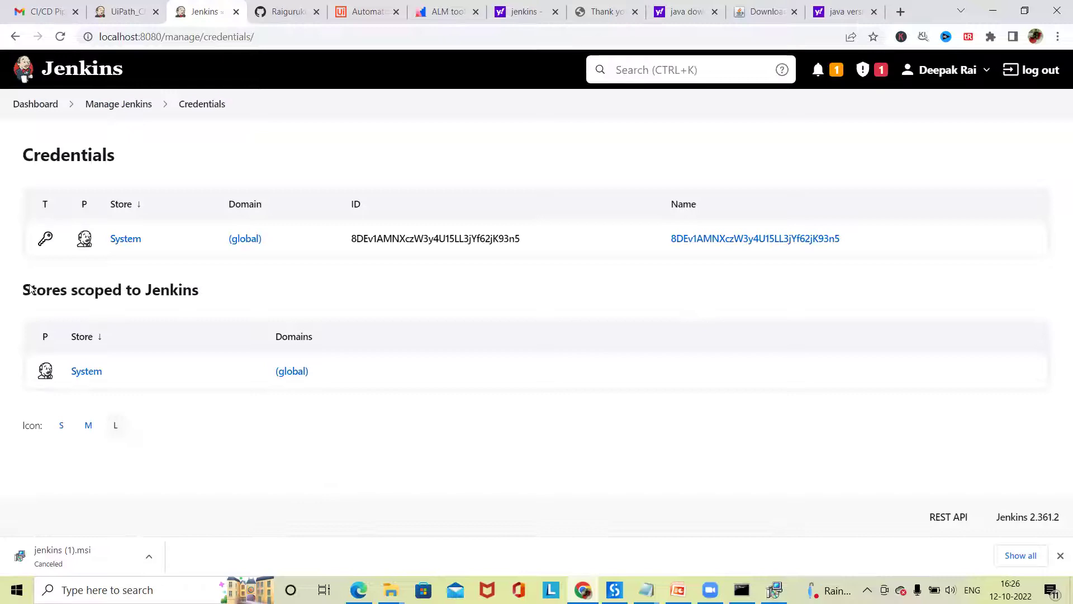
{"action": "left_click", "coordinate": [112, 108]}
{"action": "left_click", "coordinate": [903, 376]}
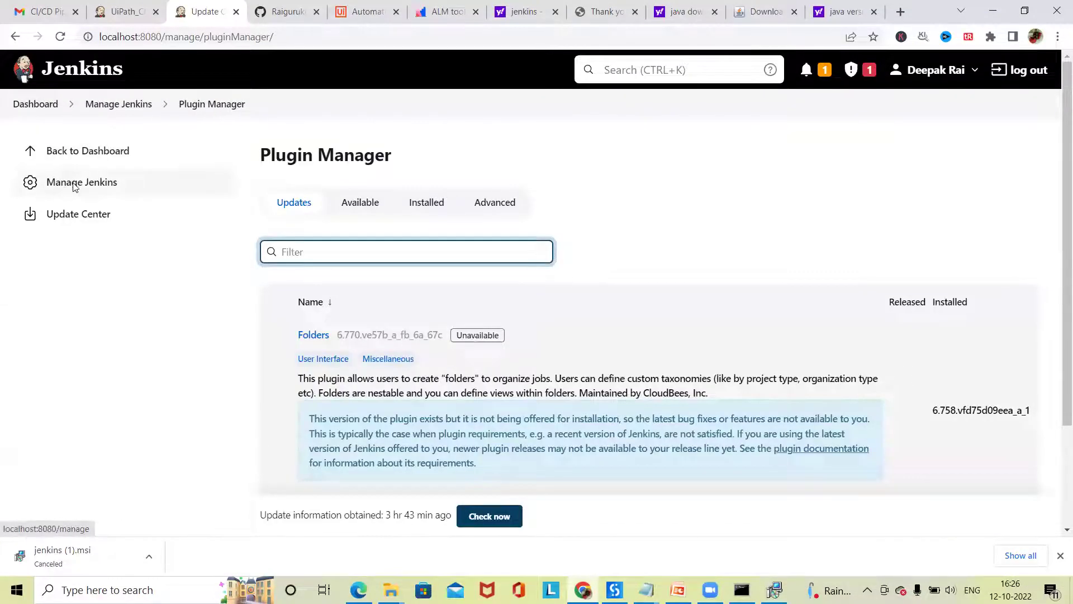
- Look over Configure Credential Providers and Configure System, which shows 2 executors
{"action": "left_click", "coordinate": [72, 183]}
{"action": "scroll", "coordinate": [842, 419], "scroll_direction": "down", "scroll_amount": 5}
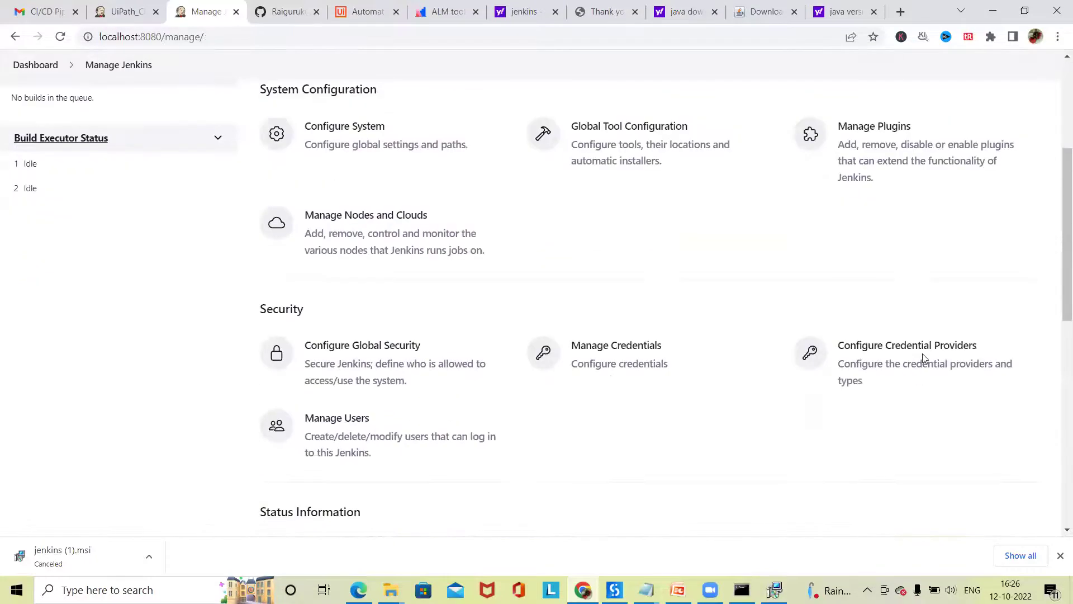
{"action": "left_click", "coordinate": [920, 331]}
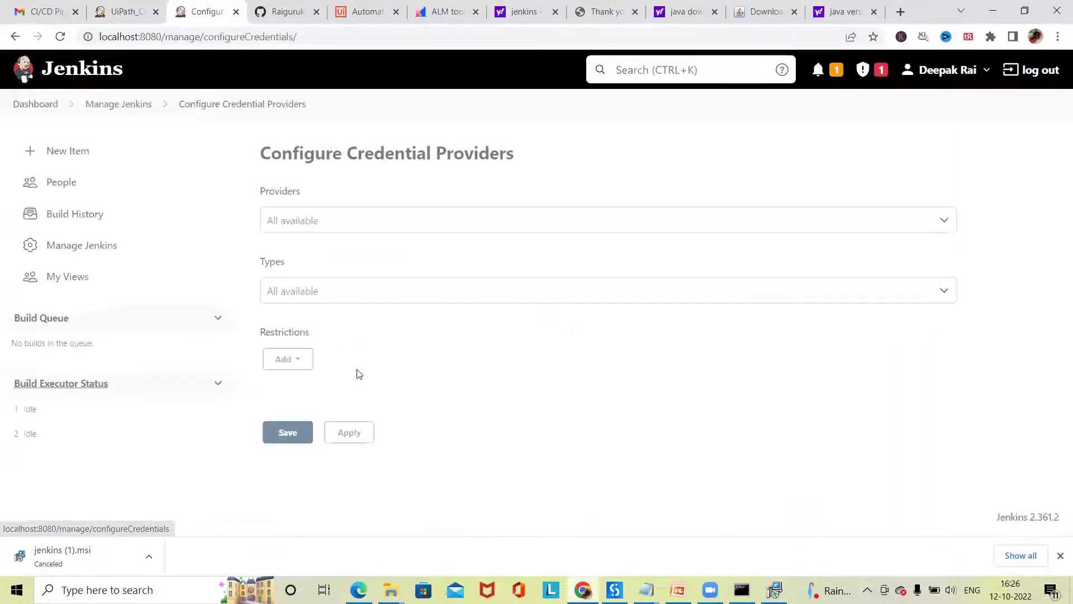
{"action": "left_click", "coordinate": [73, 255]}
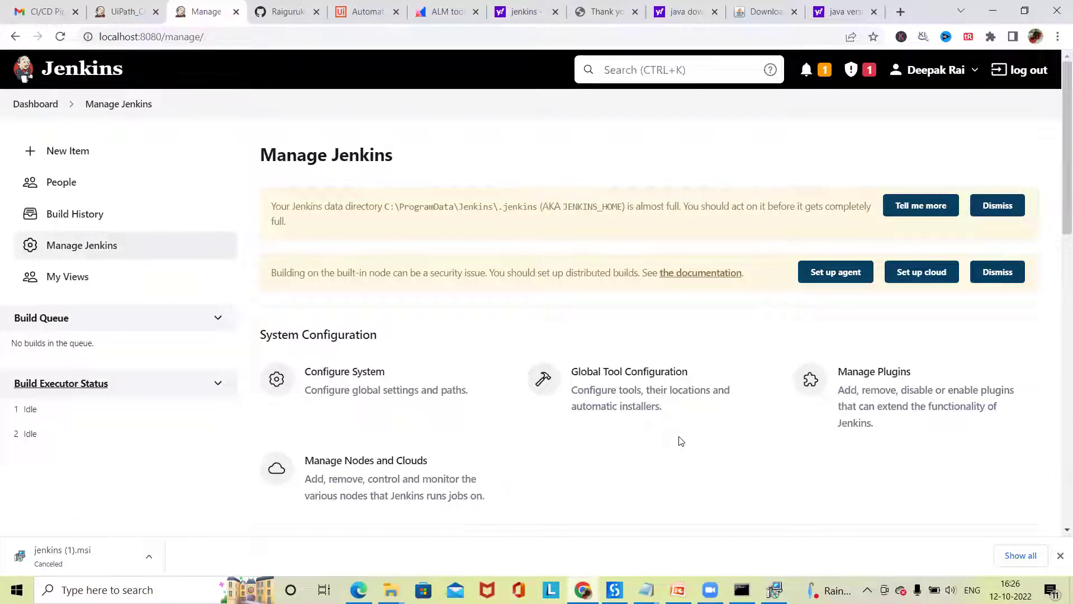
{"action": "left_click", "coordinate": [367, 378]}
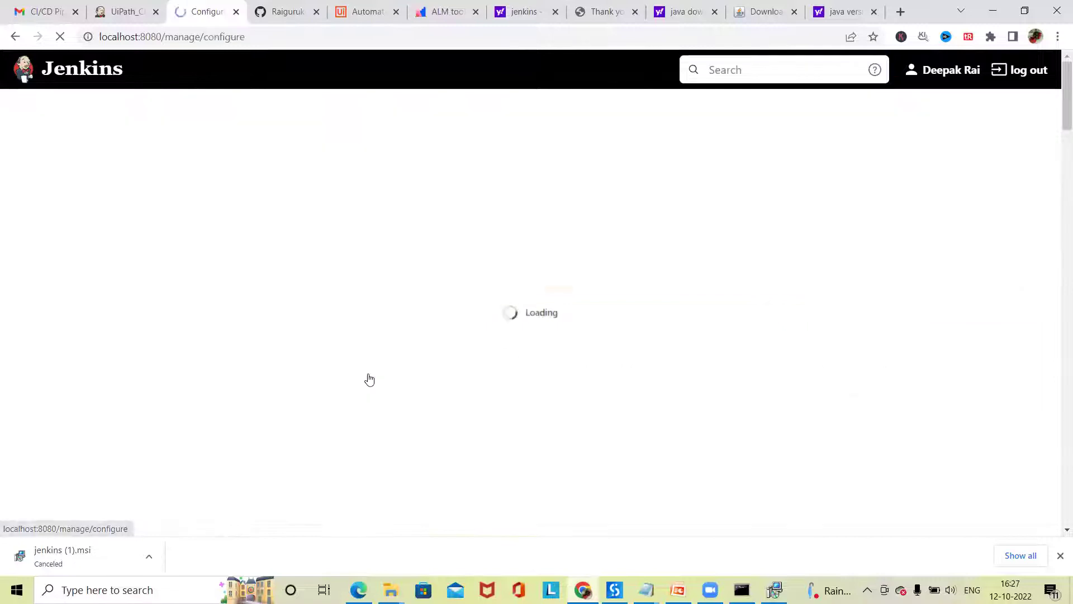
{"action": "scroll", "coordinate": [425, 369], "scroll_direction": "down", "scroll_amount": 6}
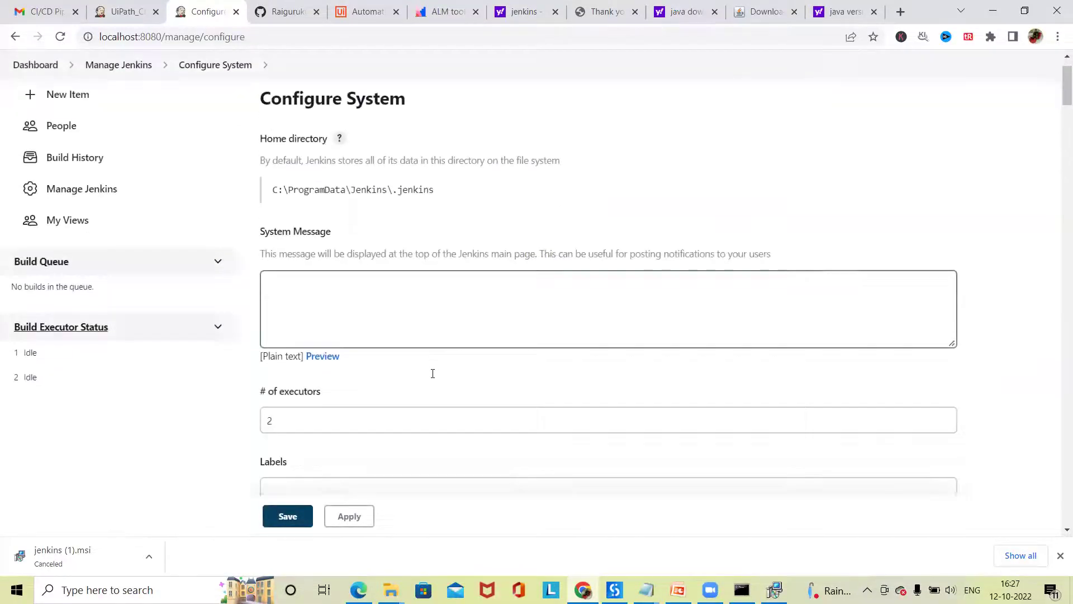
{"action": "scroll", "coordinate": [435, 378], "scroll_direction": "up", "scroll_amount": 5}
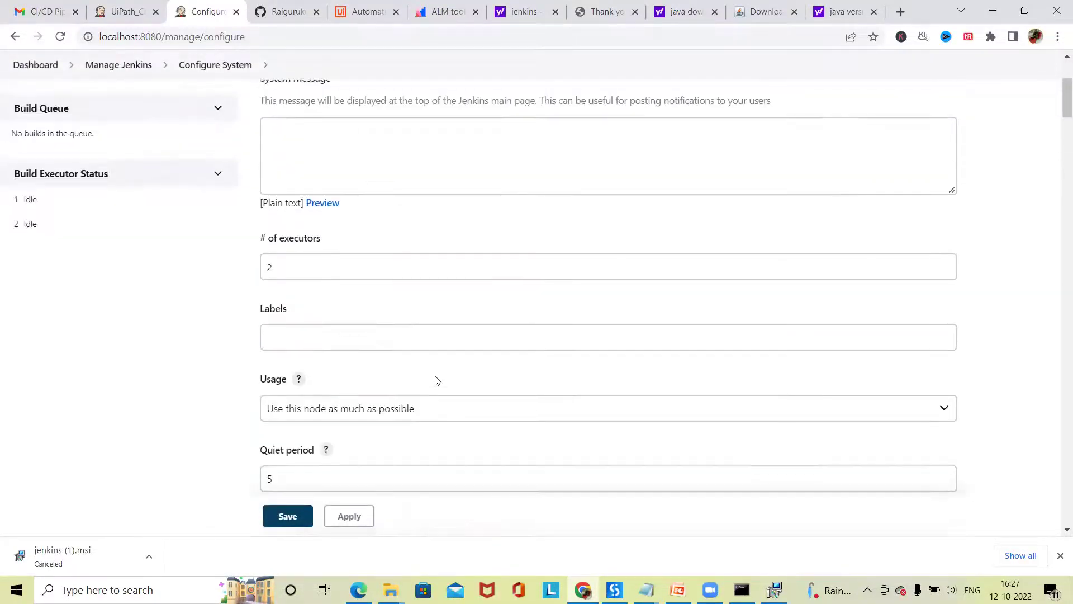
- Return to Manage Jenkins and open Manage Credentials under Security
{"action": "left_click", "coordinate": [83, 180]}
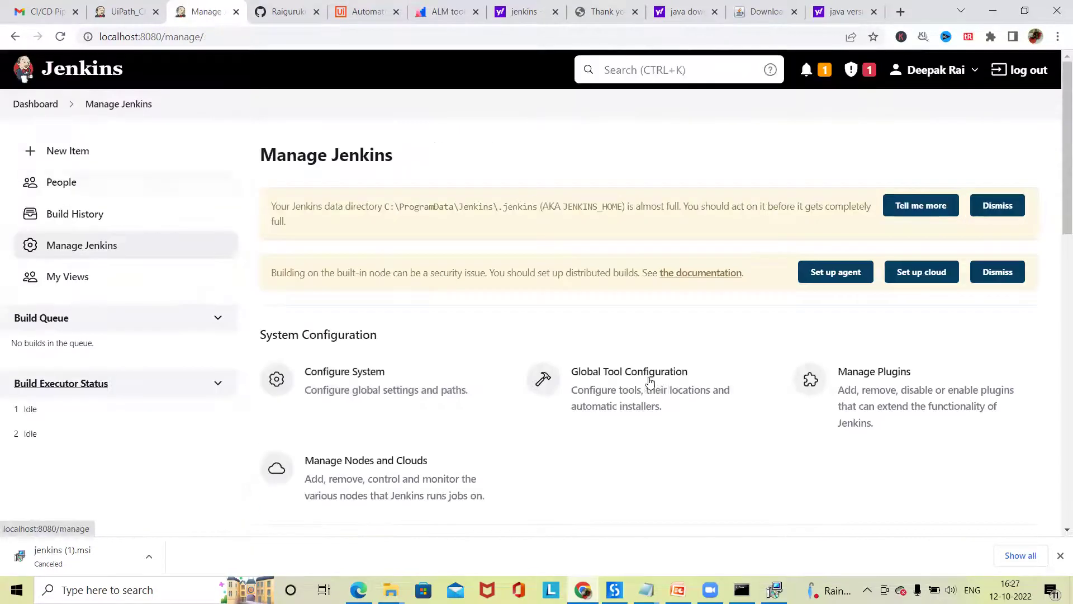
{"action": "scroll", "coordinate": [681, 392], "scroll_direction": "down", "scroll_amount": 1}
{"action": "scroll", "coordinate": [683, 260], "scroll_direction": "down", "scroll_amount": 4}
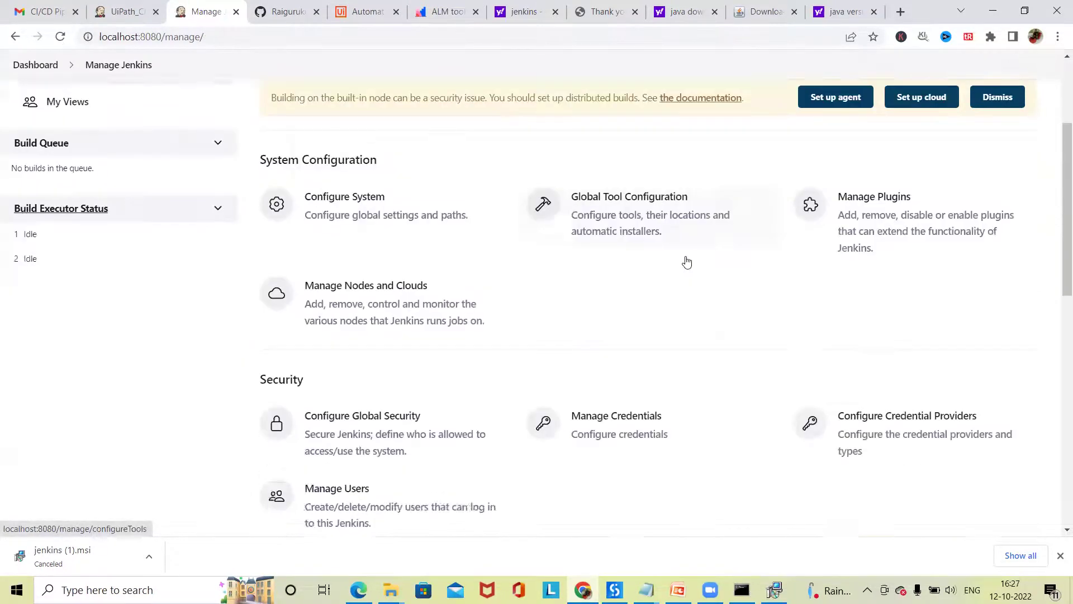
{"action": "left_click", "coordinate": [682, 260]}
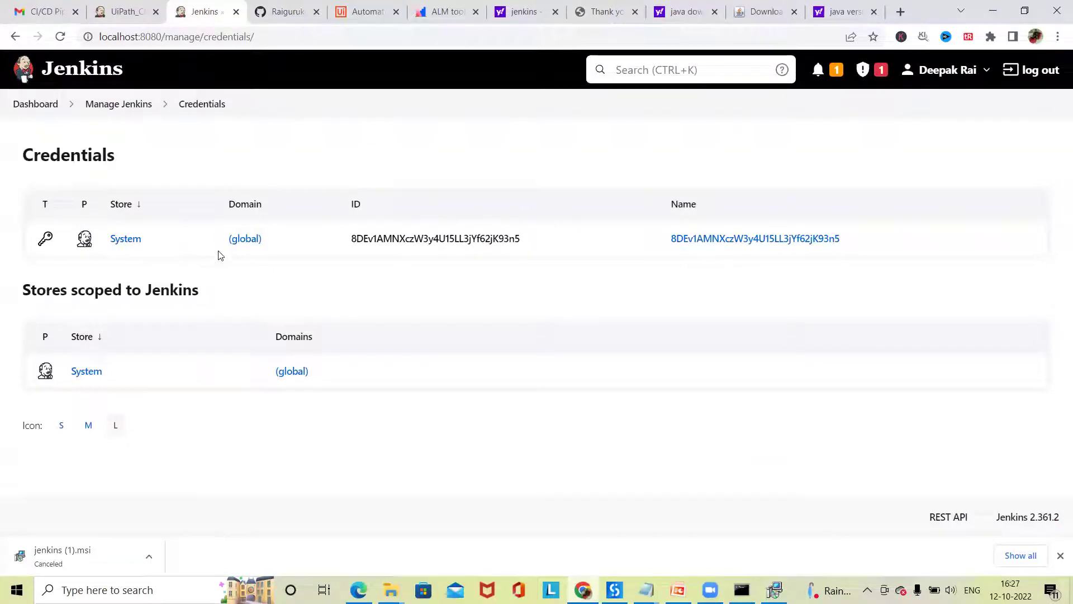
- Submit an empty Secret file credential with Global scope in the (global) domain, producing an Oops error
{"action": "left_click", "coordinate": [250, 240]}
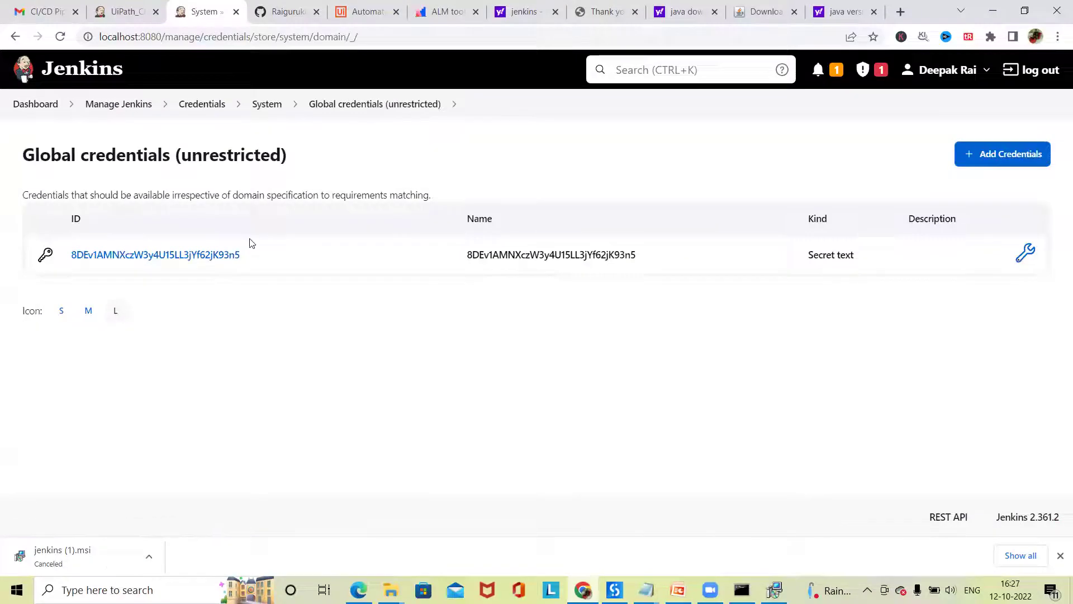
{"action": "left_click", "coordinate": [1014, 154]}
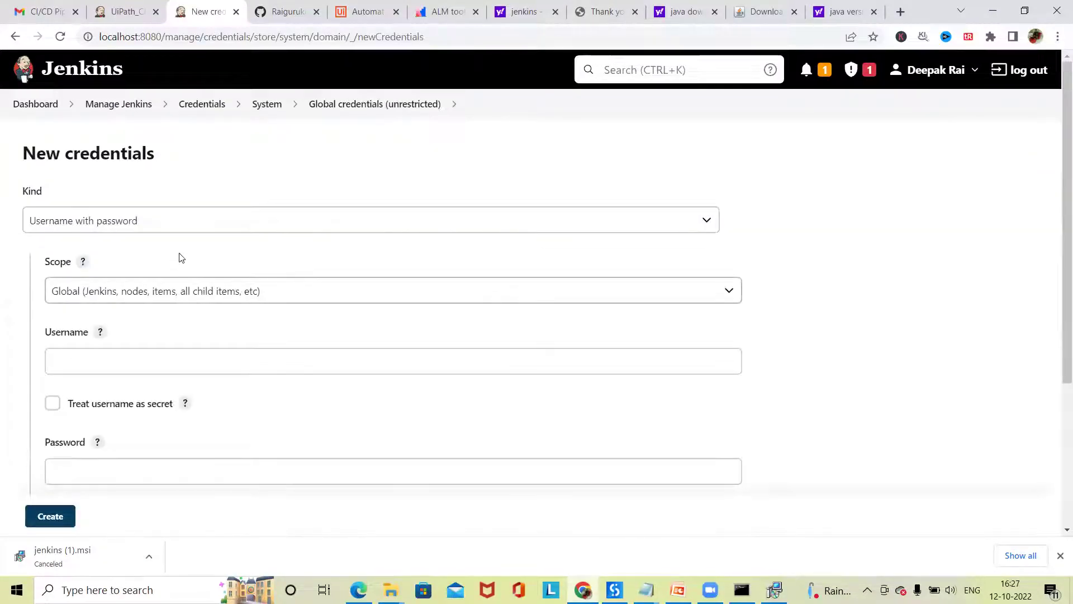
{"action": "left_click", "coordinate": [209, 221]}
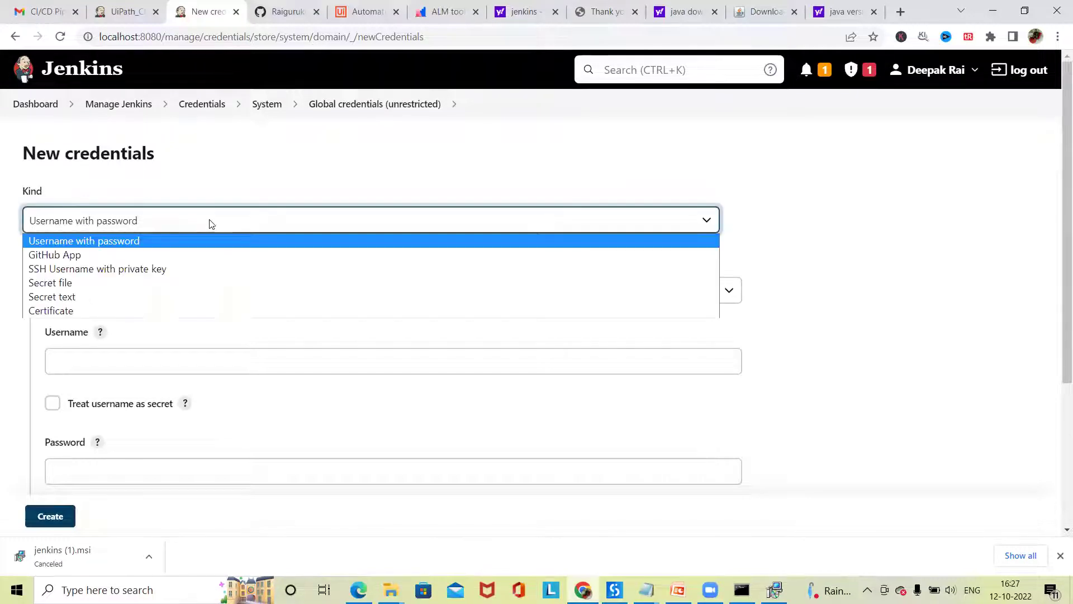
{"action": "left_click", "coordinate": [167, 282]}
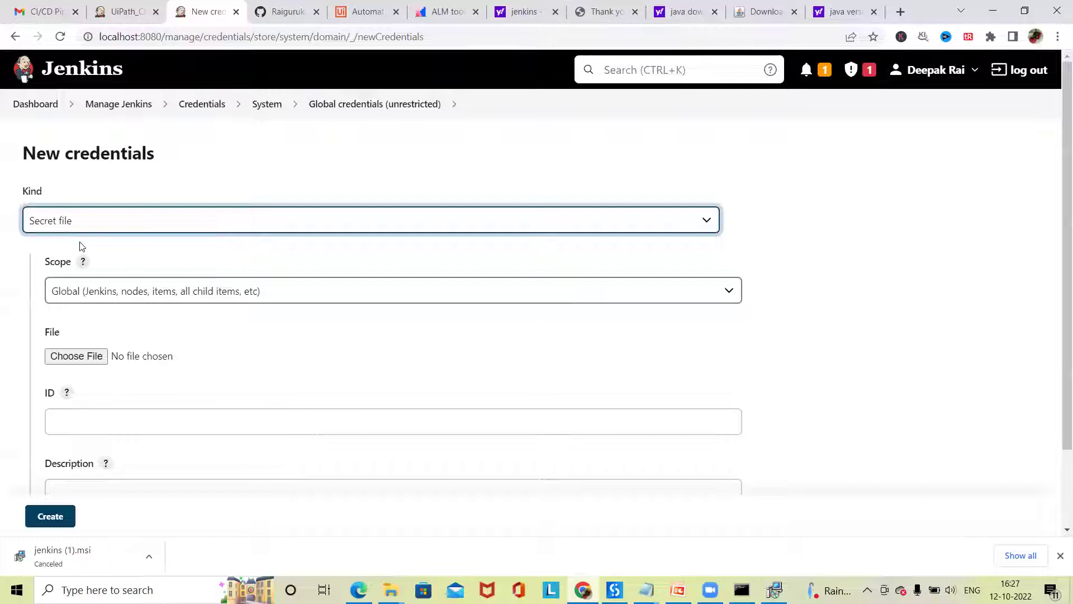
{"action": "left_click", "coordinate": [195, 293]}
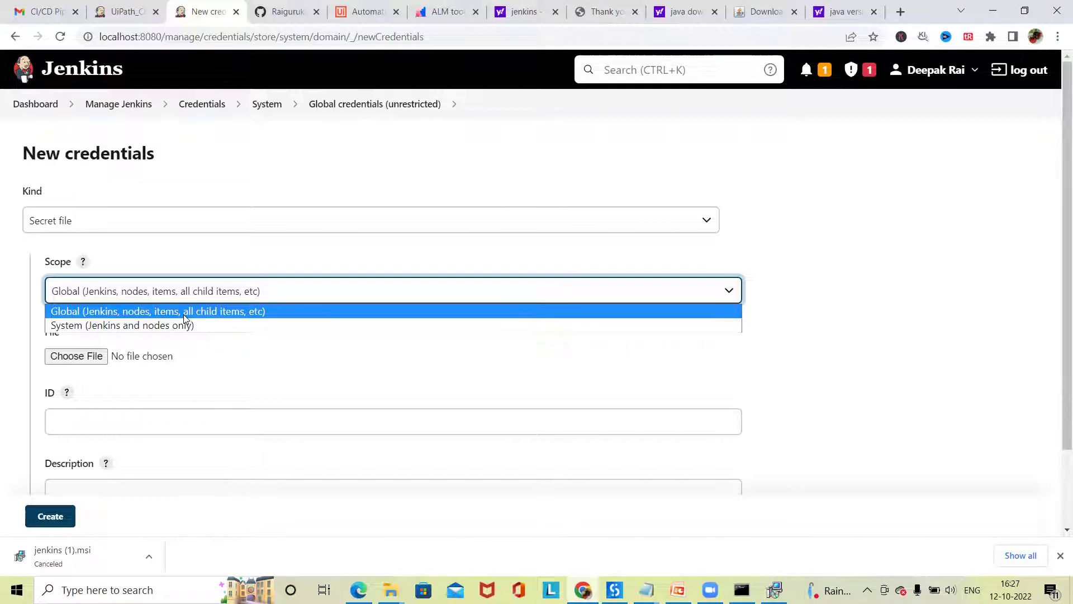
{"action": "left_click", "coordinate": [191, 314]}
{"action": "scroll", "coordinate": [77, 370], "scroll_direction": "down", "scroll_amount": 2}
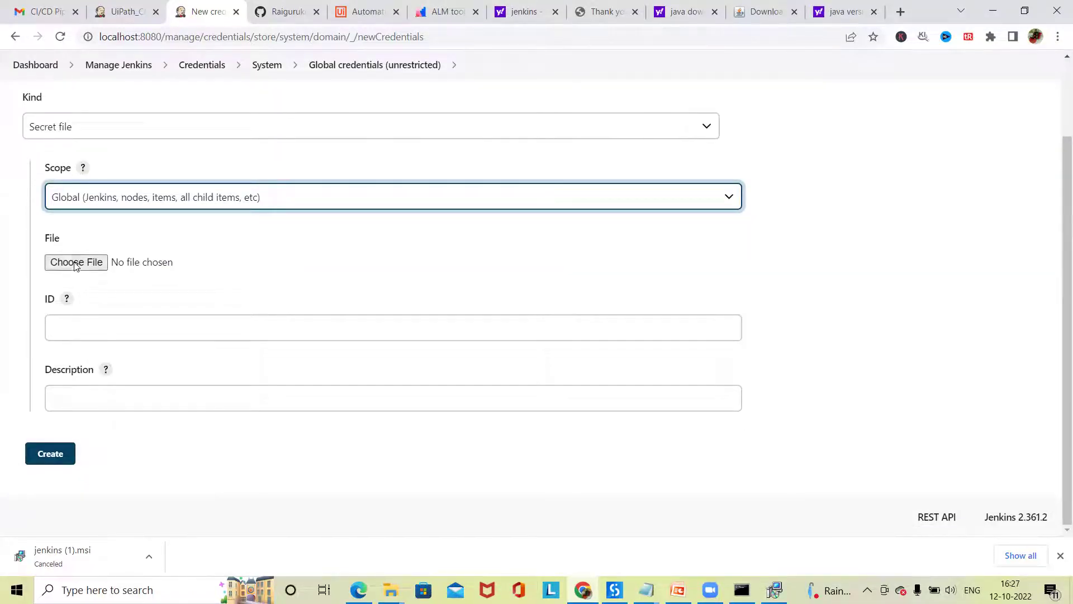
{"action": "scroll", "coordinate": [75, 274], "scroll_direction": "up", "scroll_amount": 1}
{"action": "scroll", "coordinate": [99, 322], "scroll_direction": "down", "scroll_amount": 1}
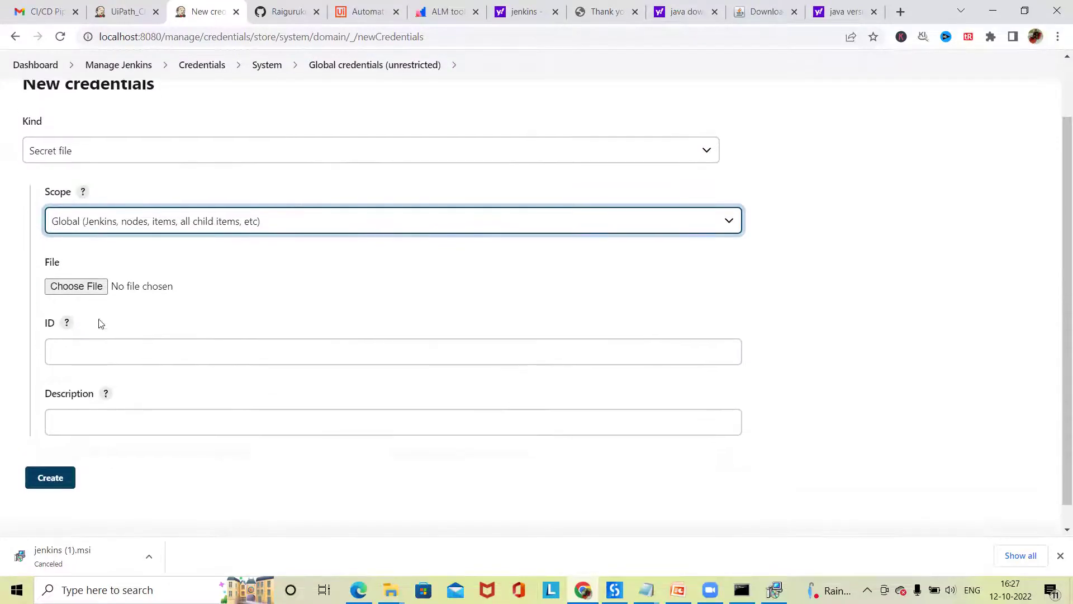
{"action": "left_click", "coordinate": [77, 352]}
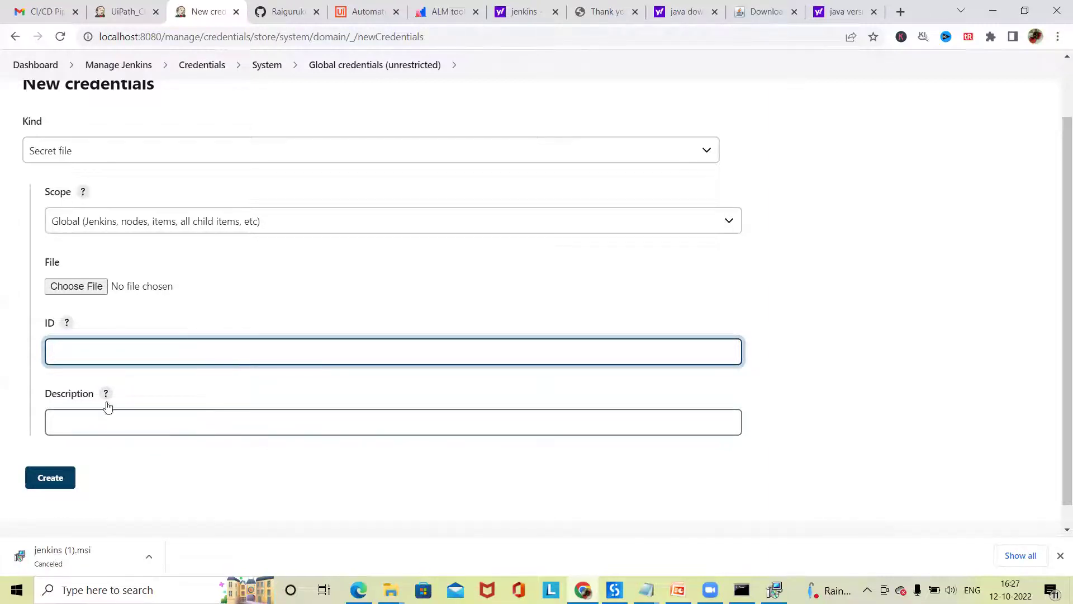
{"action": "left_click", "coordinate": [55, 481]}
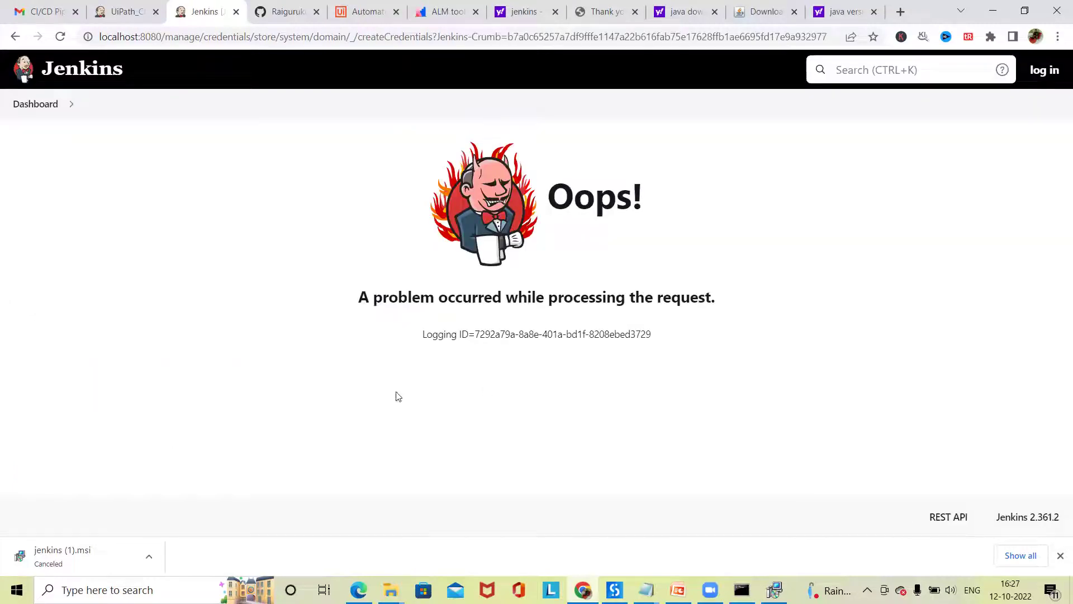
- Return to the Dashboard from the error page and open the New Item form
{"action": "left_click", "coordinate": [34, 105]}
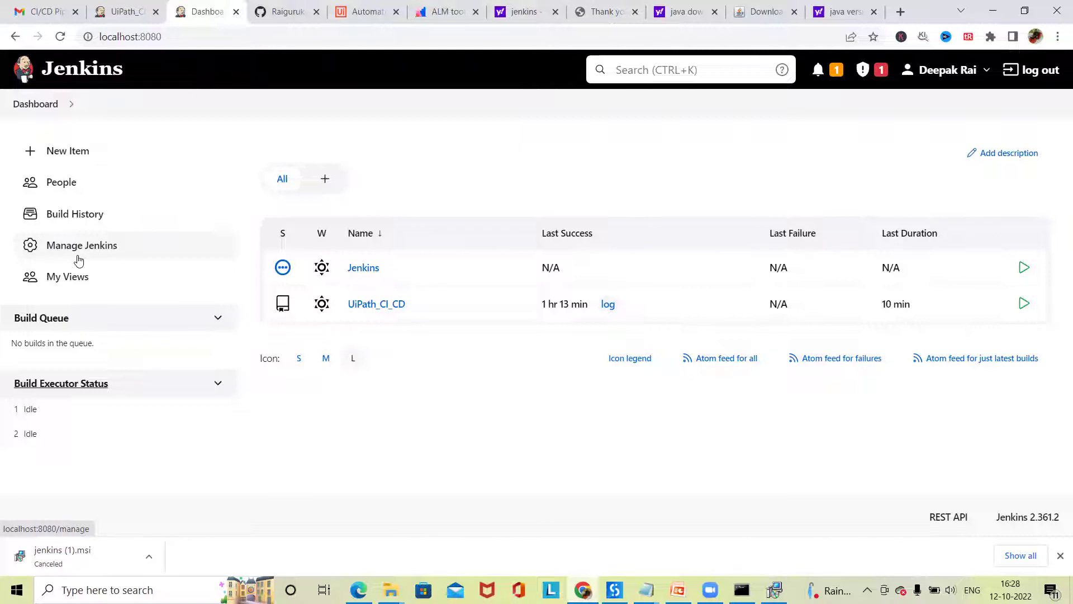
{"action": "left_click", "coordinate": [30, 107]}
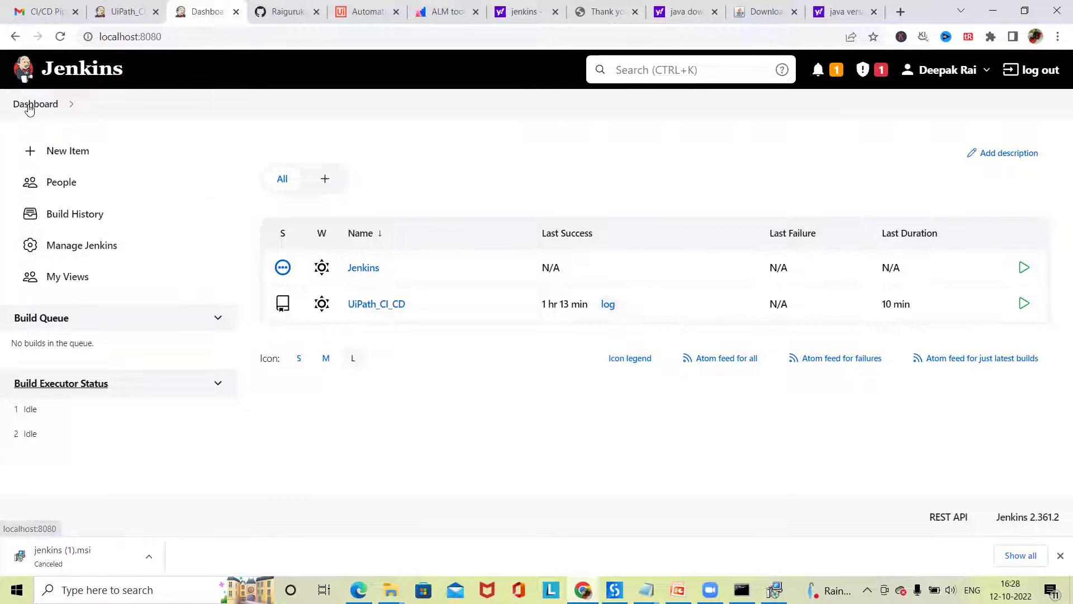
{"action": "left_click", "coordinate": [44, 108]}
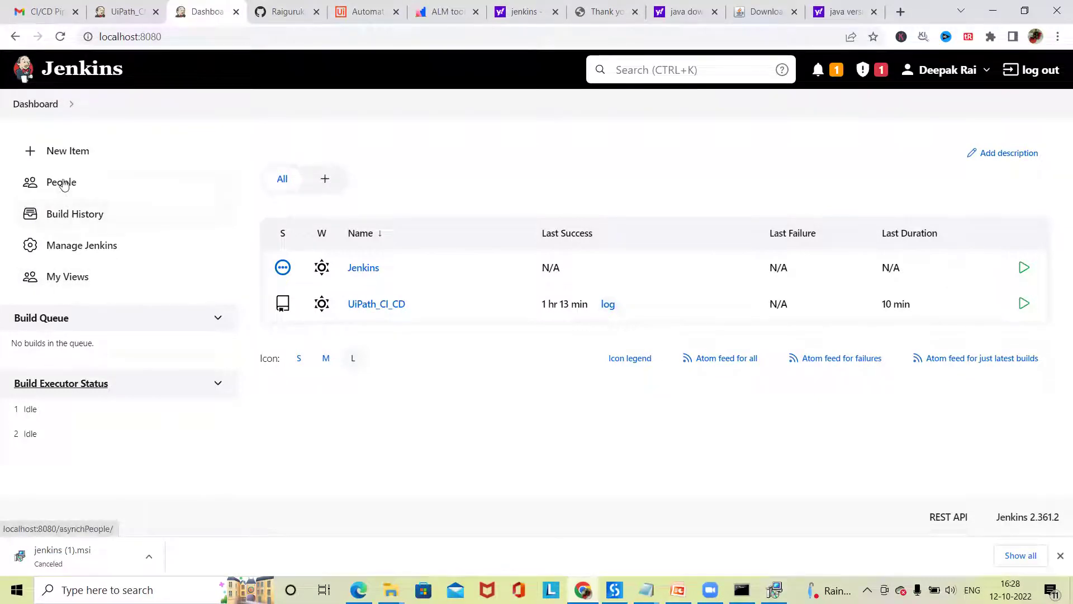
{"action": "left_click", "coordinate": [59, 153]}
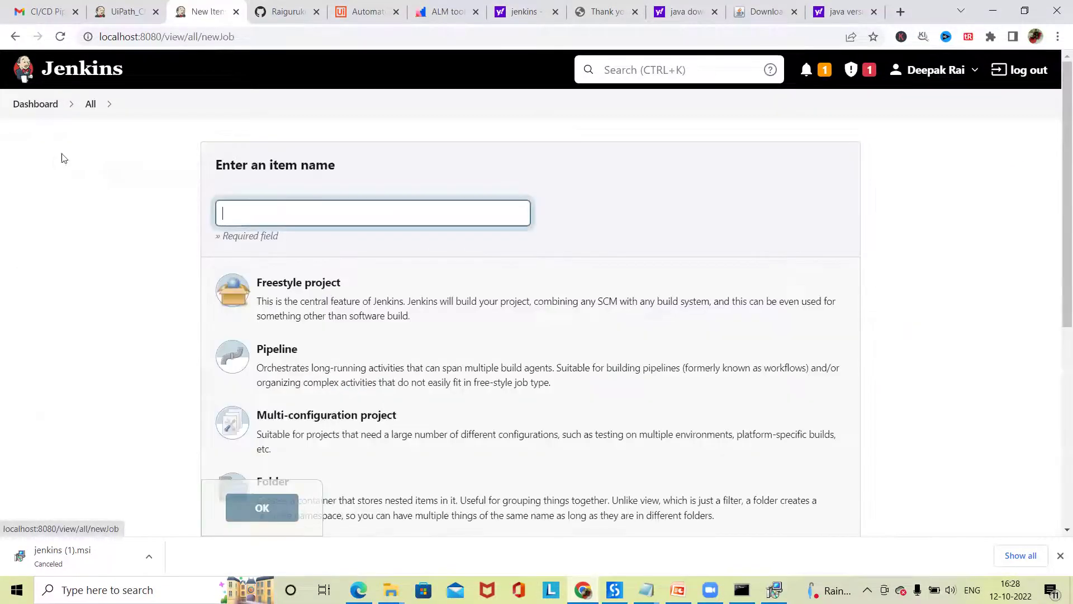
- Name the new item Web_Automation_Code, choose Multibranch Pipeline, and confirm with OK
{"action": "left_click", "coordinate": [285, 215]}
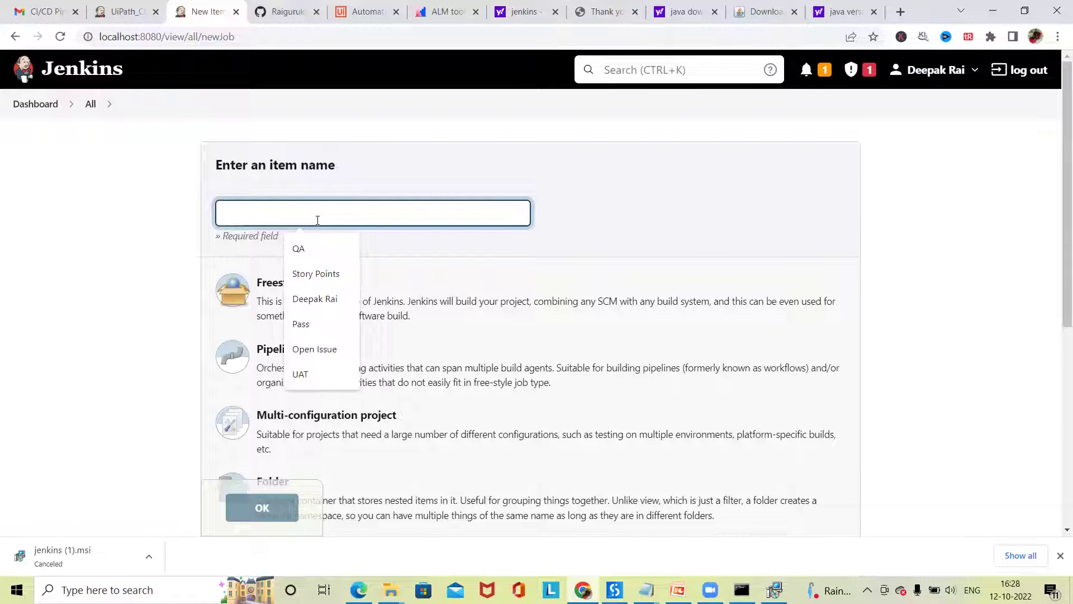
{"action": "type", "text": "Web"}
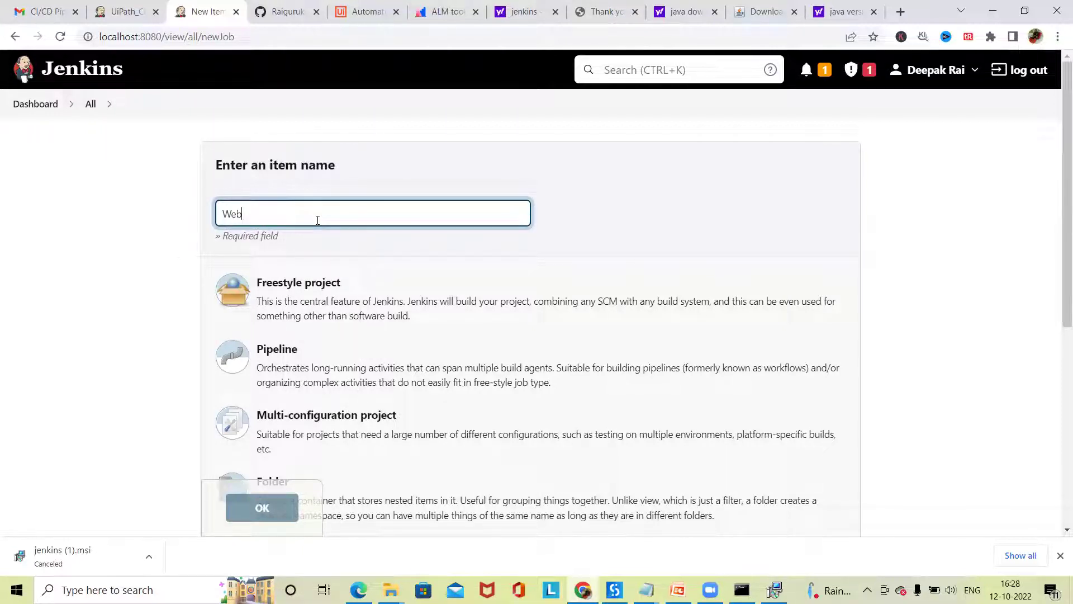
{"action": "type", "text": "_Automation_Code"}
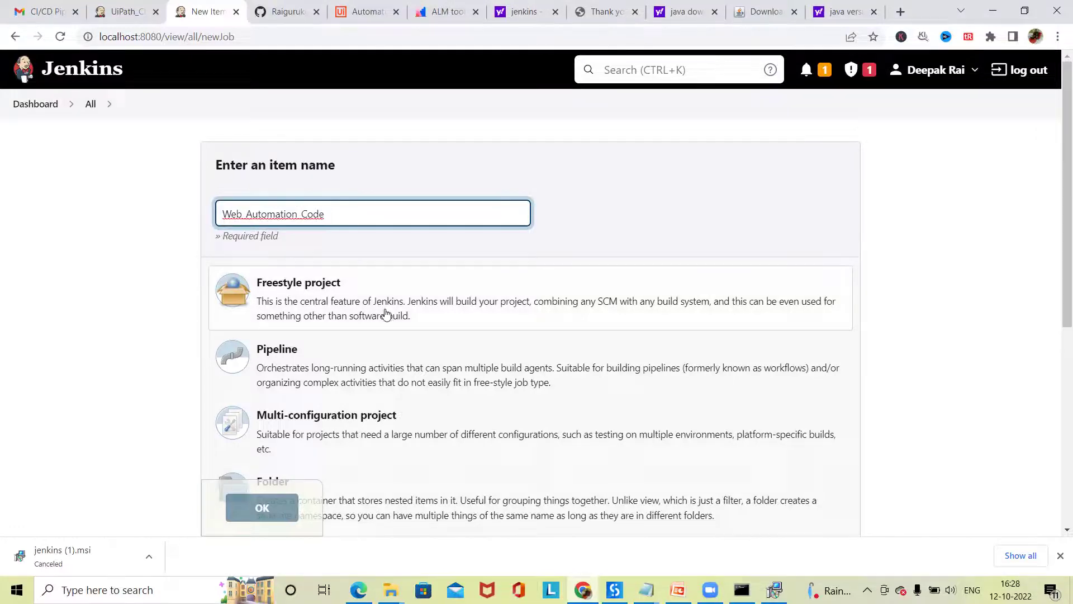
{"action": "scroll", "coordinate": [383, 311], "scroll_direction": "down", "scroll_amount": 5}
{"action": "scroll", "coordinate": [390, 316], "scroll_direction": "up", "scroll_amount": 1}
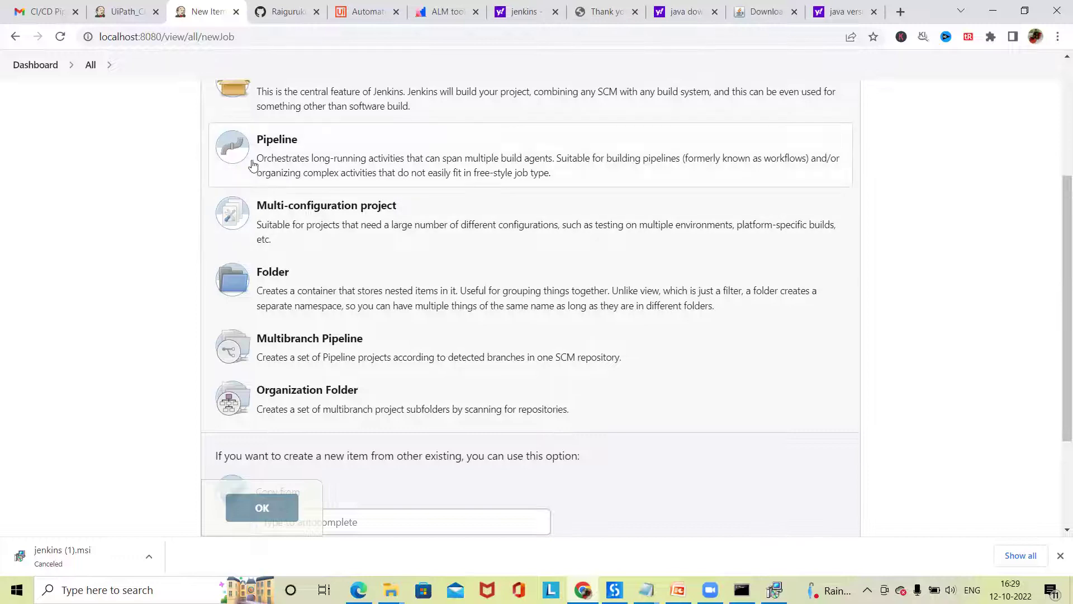
{"action": "scroll", "coordinate": [300, 223], "scroll_direction": "down", "scroll_amount": 1}
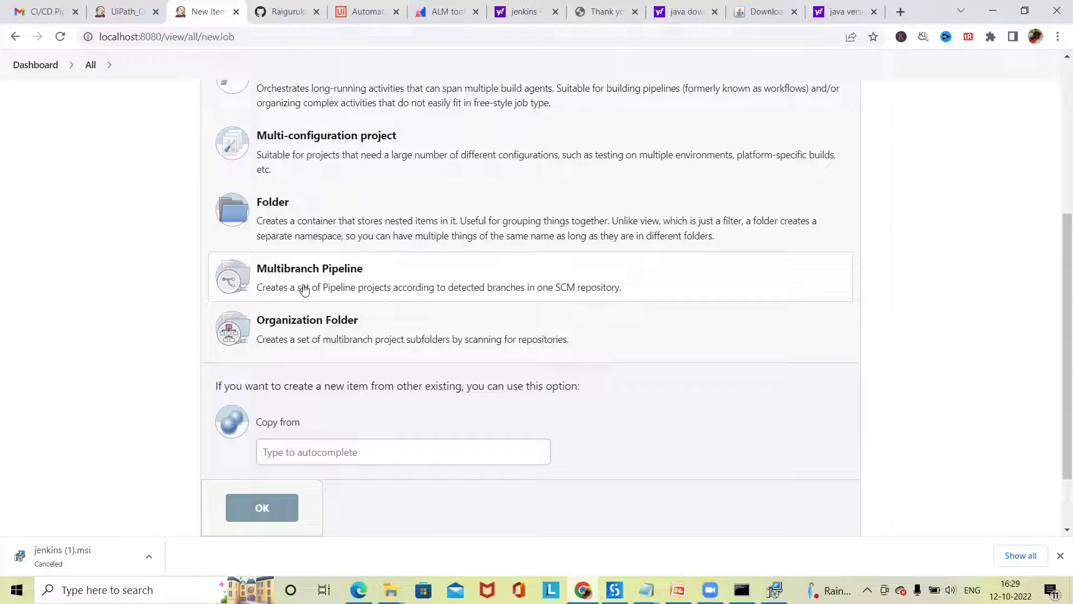
{"action": "left_click", "coordinate": [367, 284]}
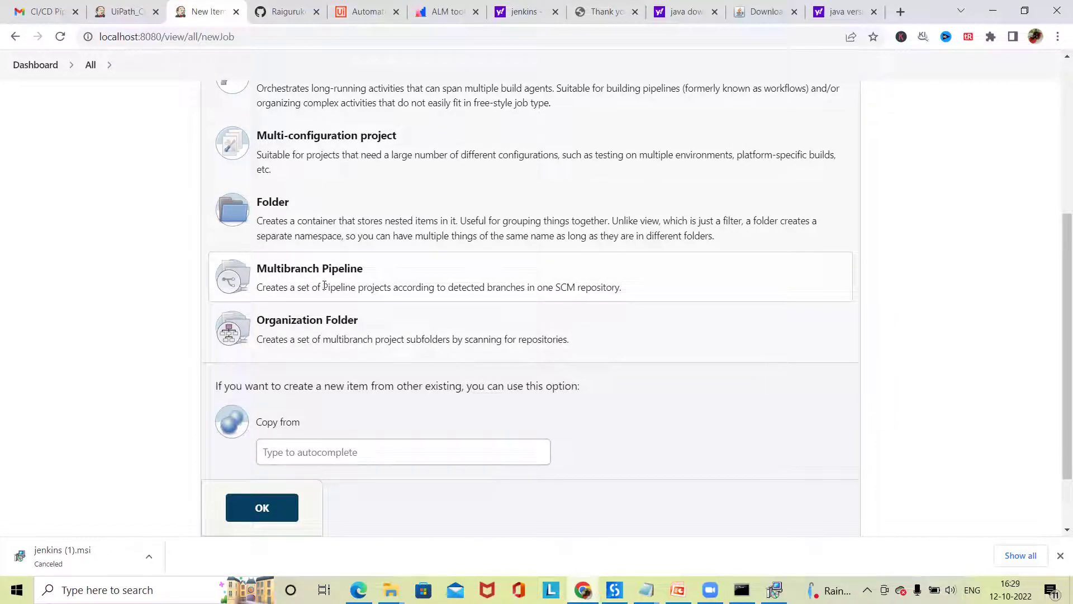
{"action": "left_click", "coordinate": [266, 518]}
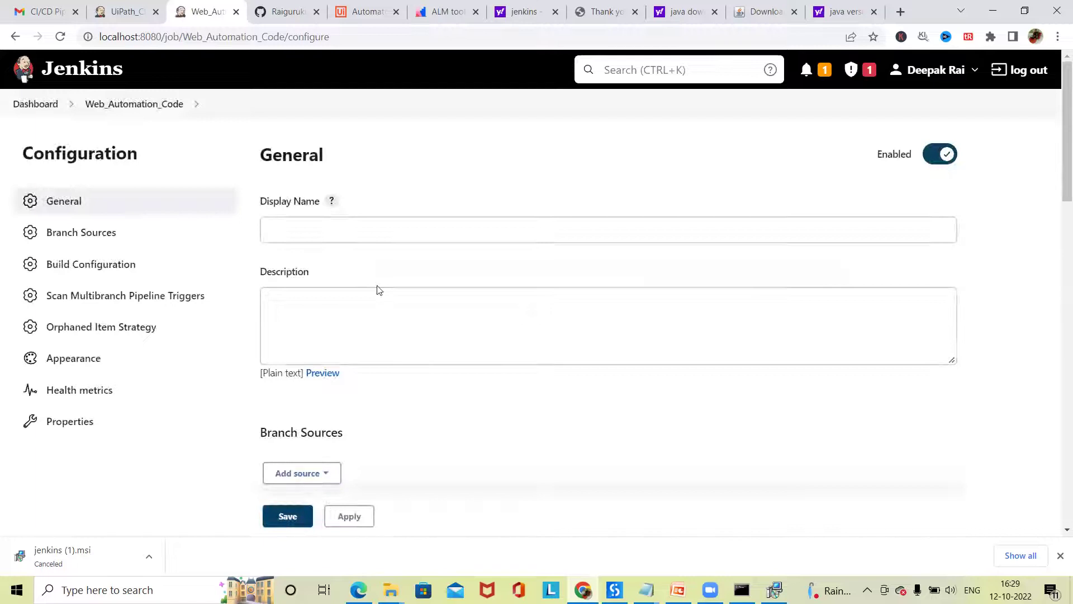
- Enter Web_Automation as the pipeline's display name
{"action": "left_click", "coordinate": [352, 228]}
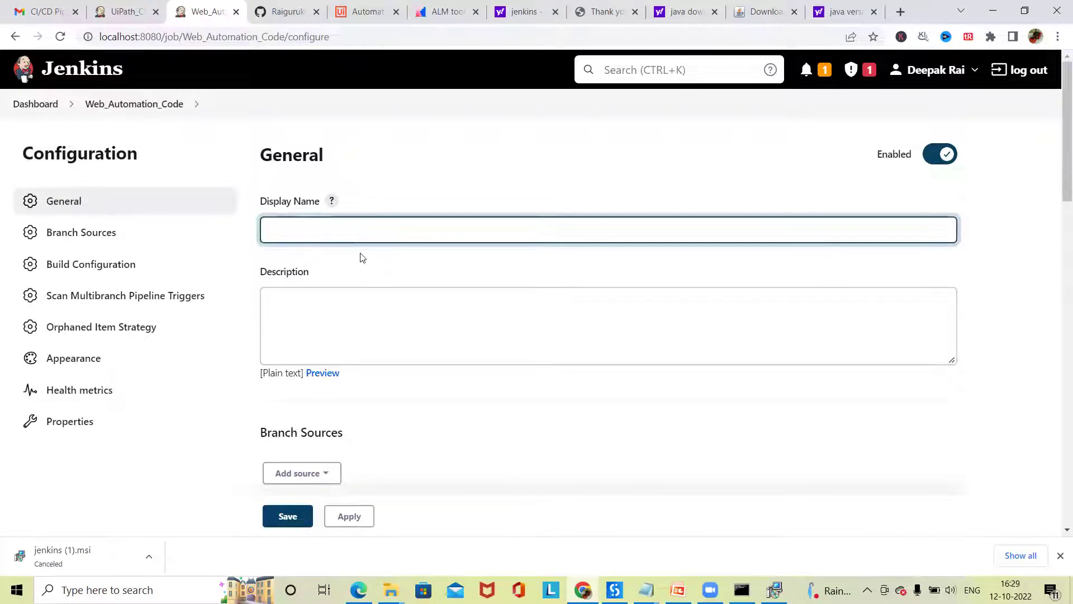
{"action": "scroll", "coordinate": [330, 329], "scroll_direction": "down", "scroll_amount": 3}
{"action": "scroll", "coordinate": [338, 313], "scroll_direction": "up", "scroll_amount": 3}
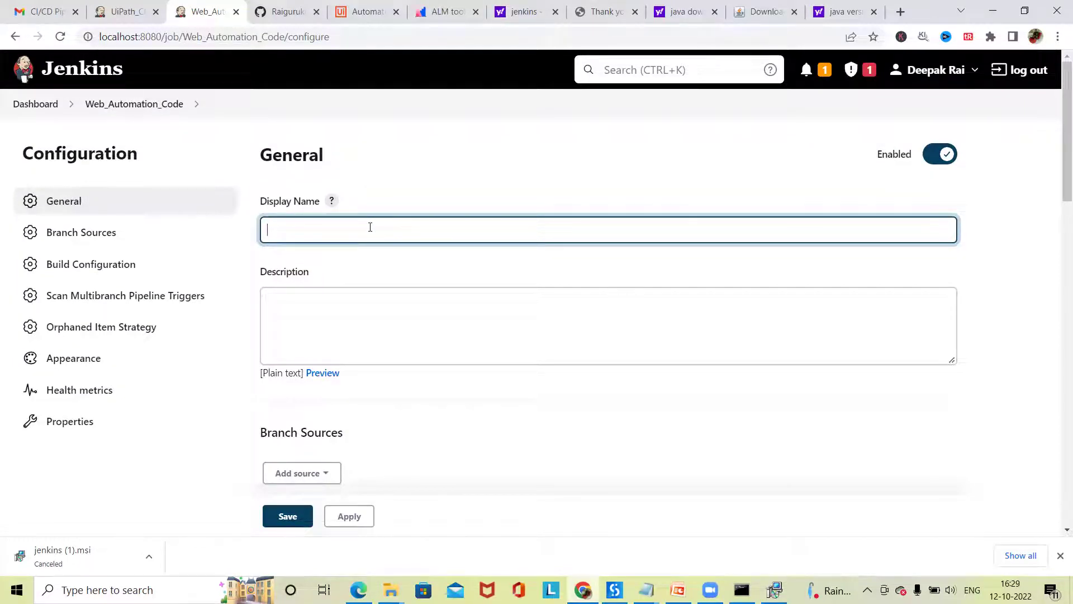
{"action": "type", "text": "Web_Automation"}
- Add a GitHub branch source with Credentials left as none
{"action": "scroll", "coordinate": [389, 211], "scroll_direction": "down", "scroll_amount": 3}
{"action": "left_click", "coordinate": [323, 335]}
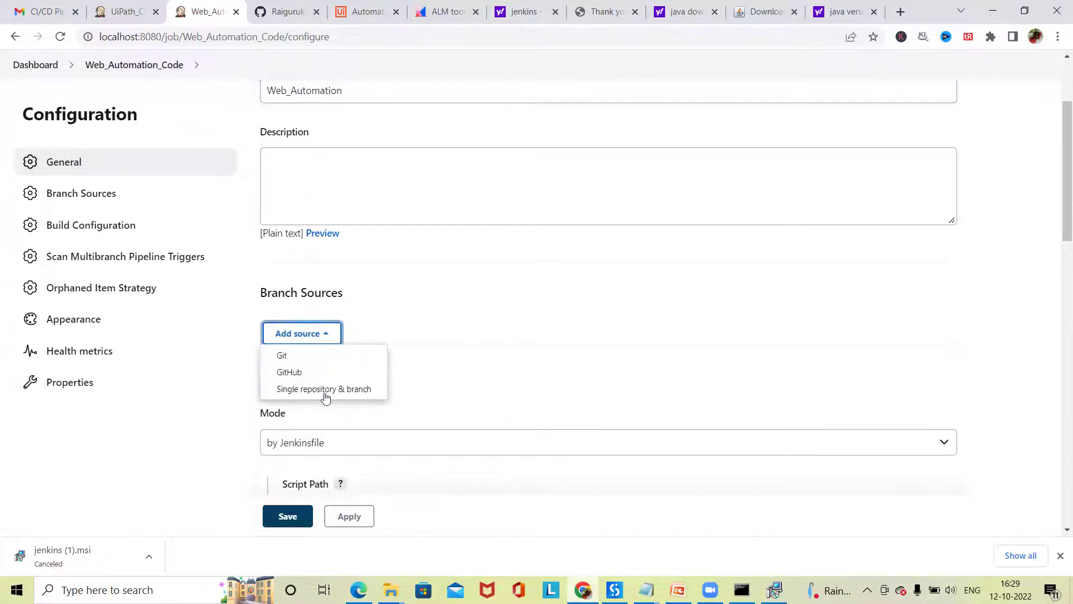
{"action": "left_click", "coordinate": [311, 371]}
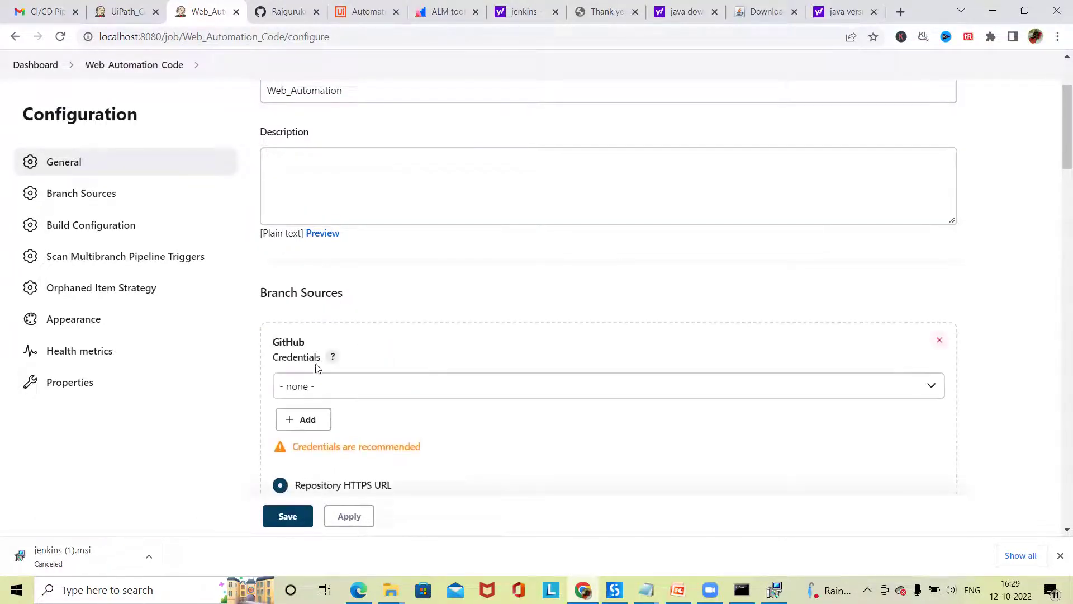
{"action": "scroll", "coordinate": [331, 427], "scroll_direction": "down", "scroll_amount": 3}
{"action": "left_click", "coordinate": [336, 254]}
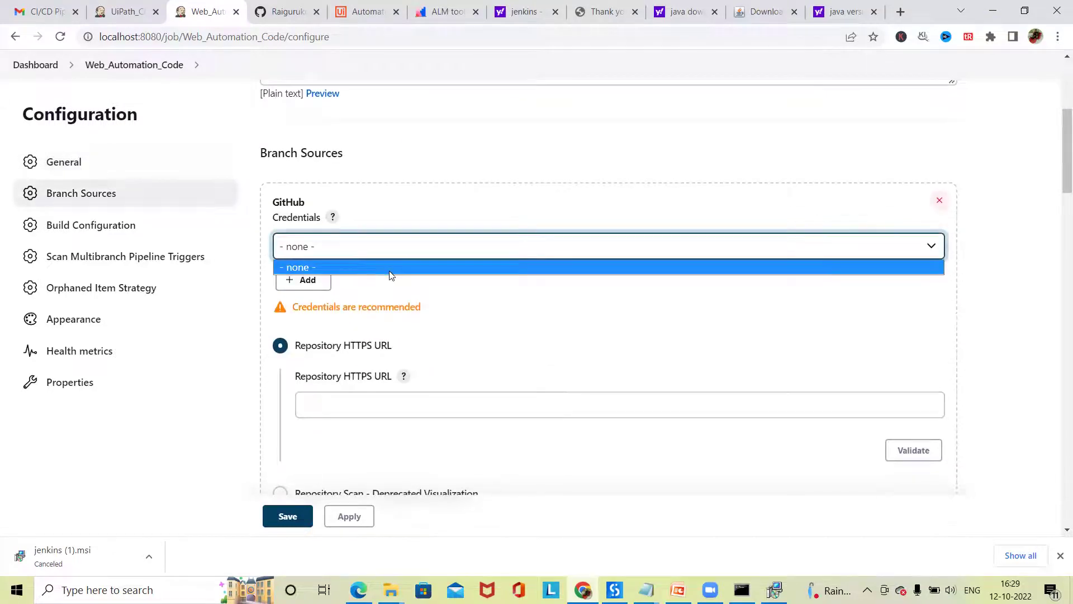
{"action": "left_click", "coordinate": [435, 300]}
{"action": "left_click", "coordinate": [385, 404]}
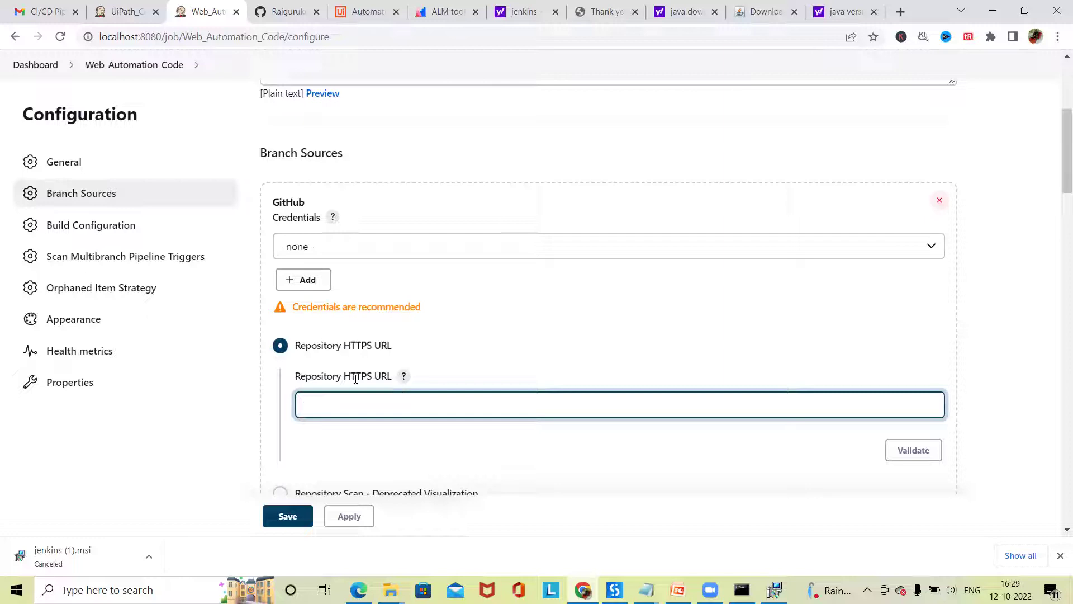
- Copy the repository's HTTPS clone URL from GitHub's Code panel and return to Jenkins
{"action": "left_click", "coordinate": [285, 12]}
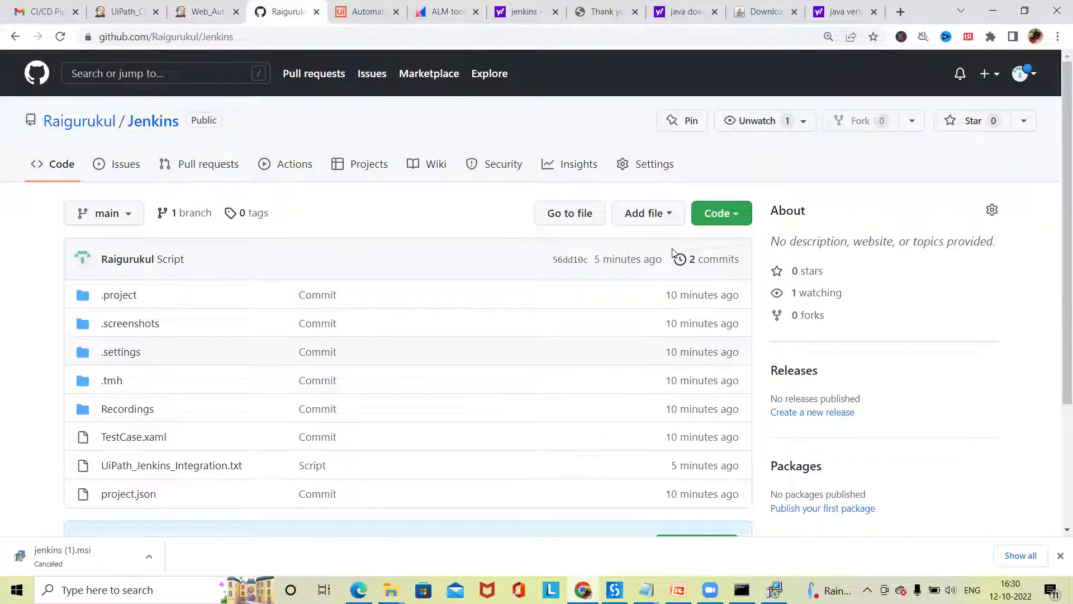
{"action": "left_click", "coordinate": [731, 215]}
{"action": "left_click", "coordinate": [723, 319]}
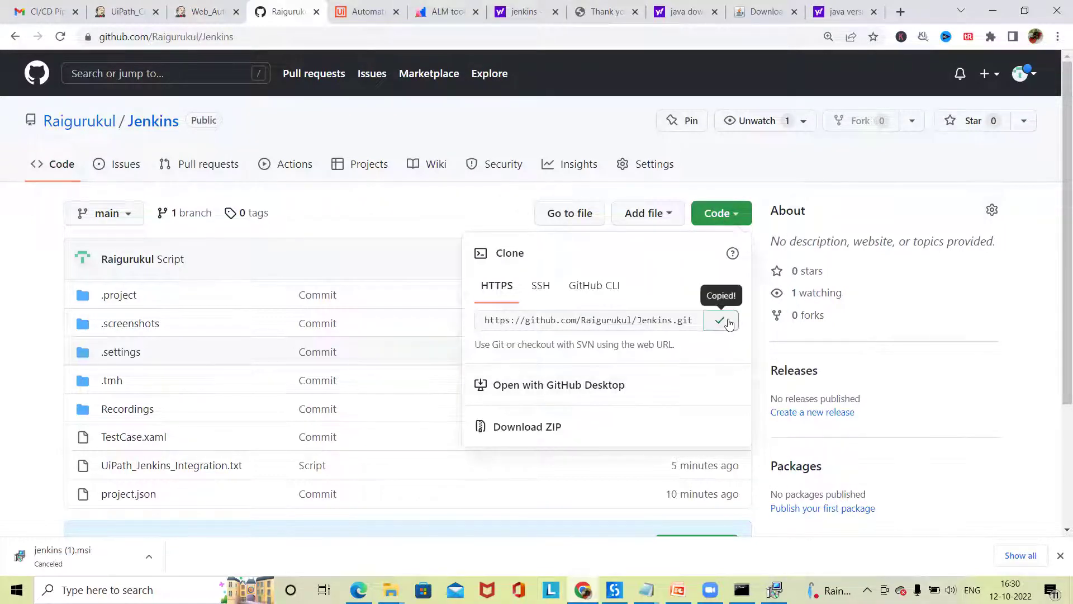
{"action": "left_click", "coordinate": [204, 11]}
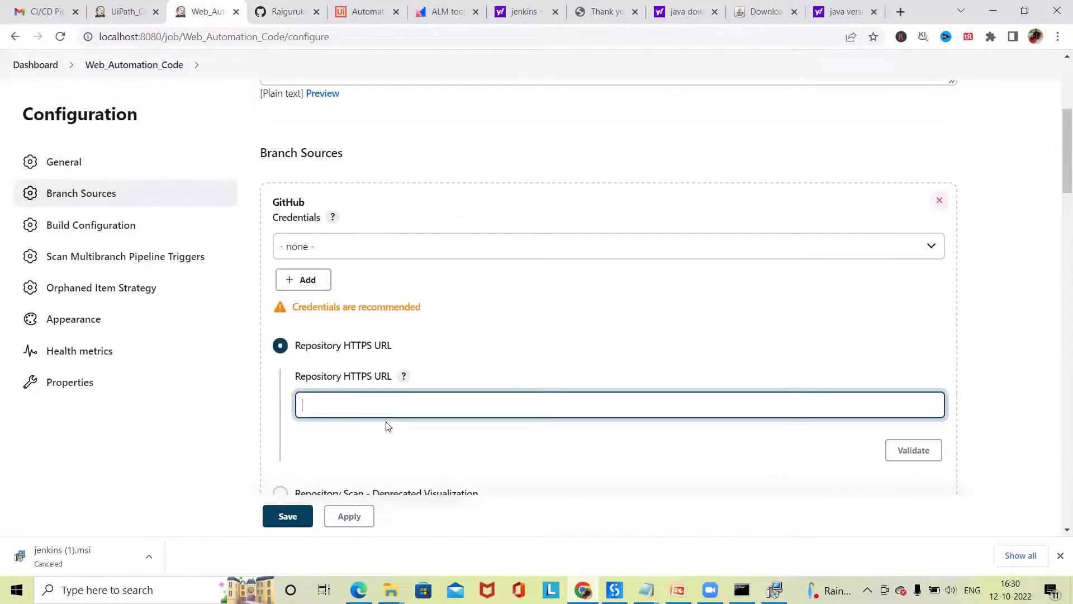
- Paste the clone URL into Repository HTTPS URL and validate until 'Credentials ok. Connected' shows
{"action": "key", "text": "ctrl+v"}
{"action": "scroll", "coordinate": [606, 403], "scroll_direction": "down", "scroll_amount": 3}
{"action": "left_click", "coordinate": [914, 247]}
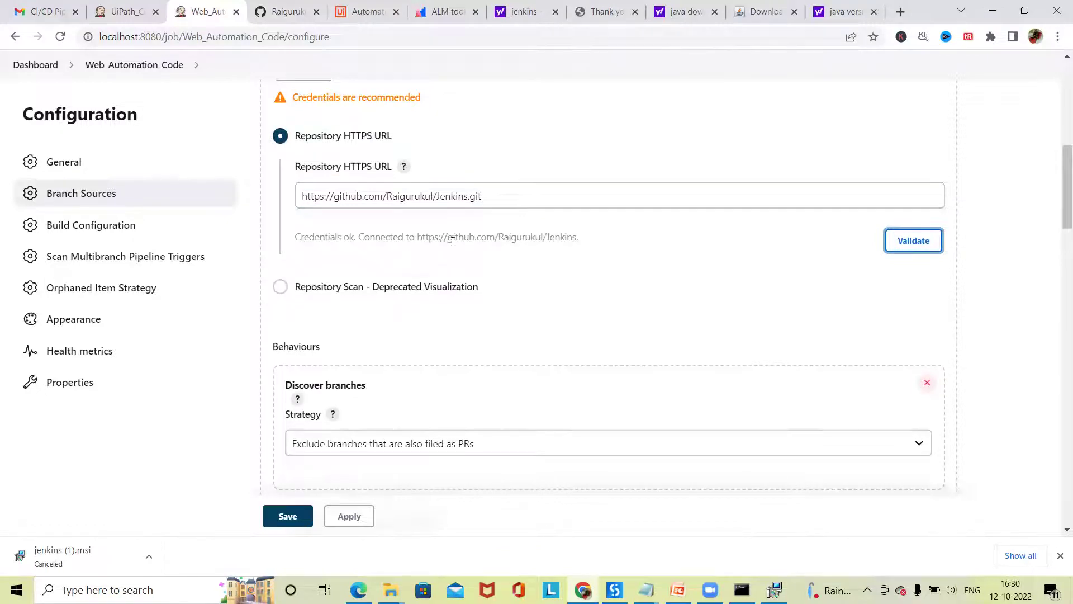
{"action": "scroll", "coordinate": [378, 248], "scroll_direction": "down", "scroll_amount": 2}
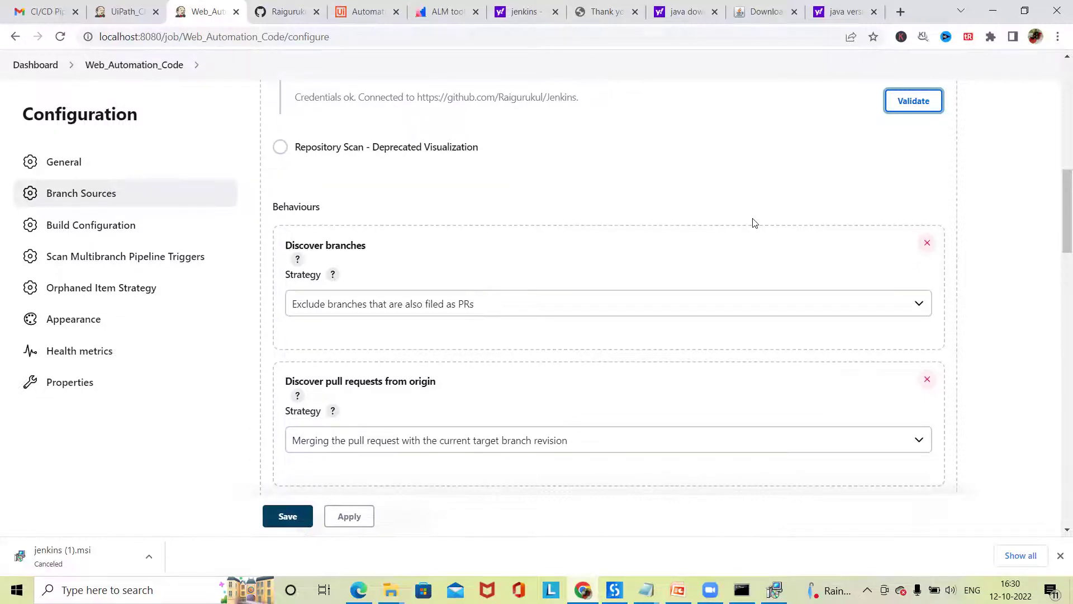
{"action": "scroll", "coordinate": [637, 269], "scroll_direction": "up", "scroll_amount": 4}
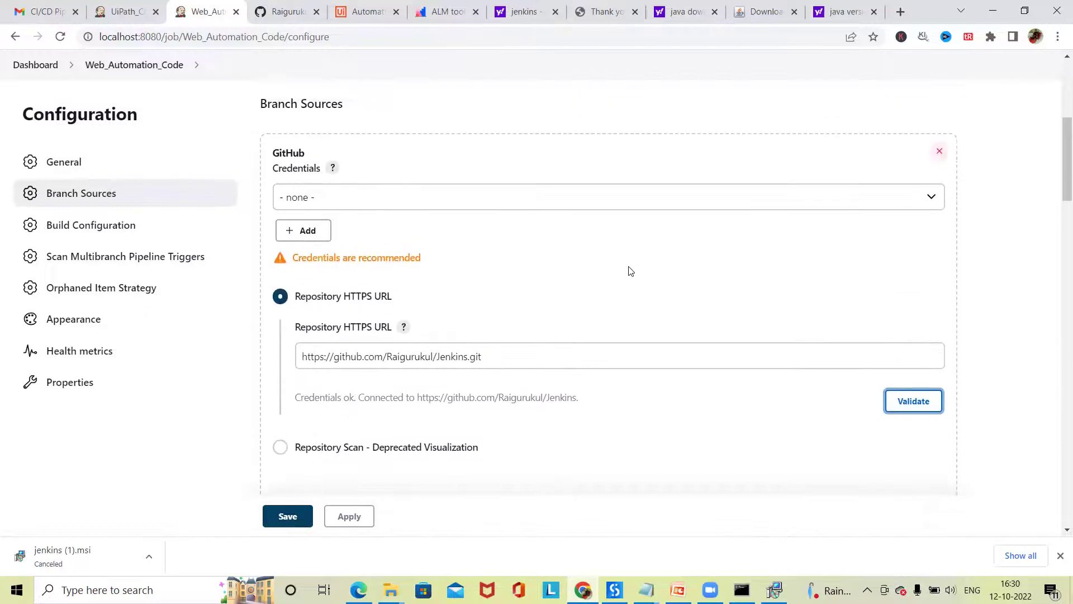
{"action": "scroll", "coordinate": [496, 324], "scroll_direction": "down", "scroll_amount": 2}
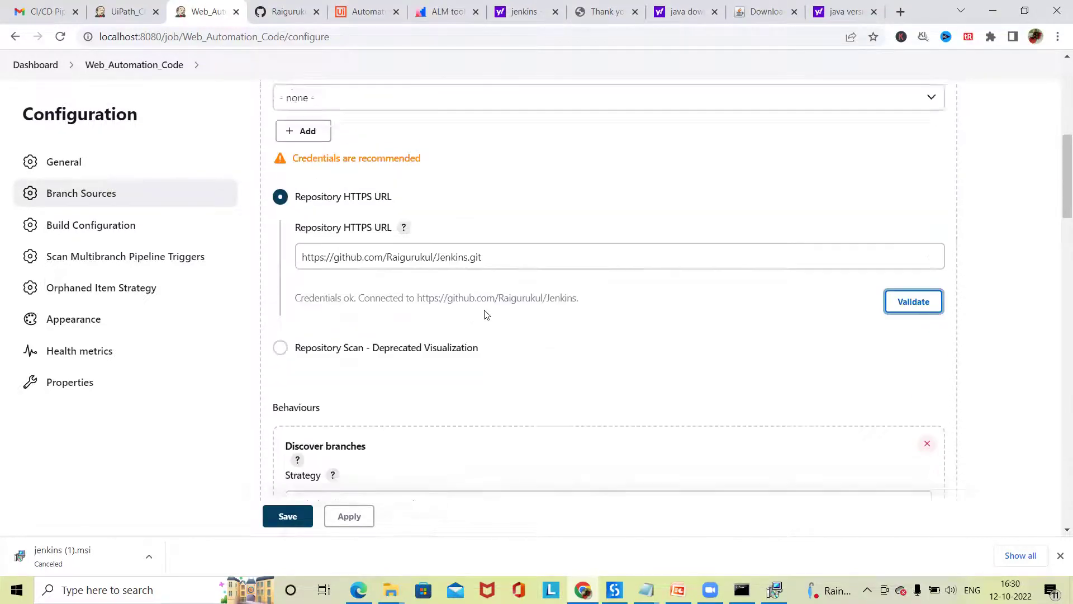
{"action": "scroll", "coordinate": [485, 314], "scroll_direction": "up", "scroll_amount": 6}
{"action": "scroll", "coordinate": [410, 291], "scroll_direction": "down", "scroll_amount": 7}
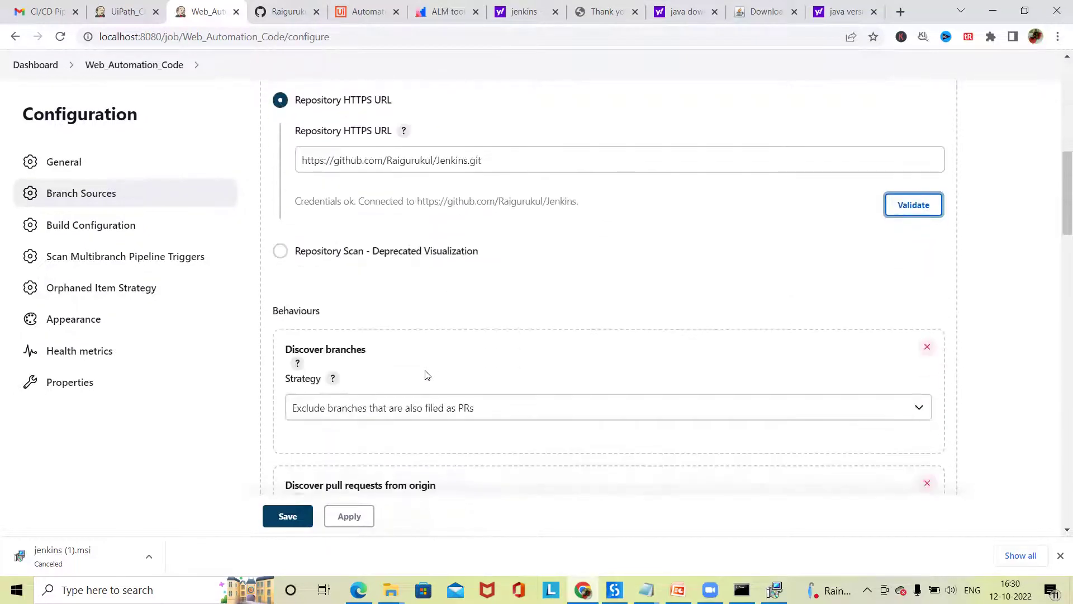
{"action": "scroll", "coordinate": [427, 375], "scroll_direction": "down", "scroll_amount": 2}
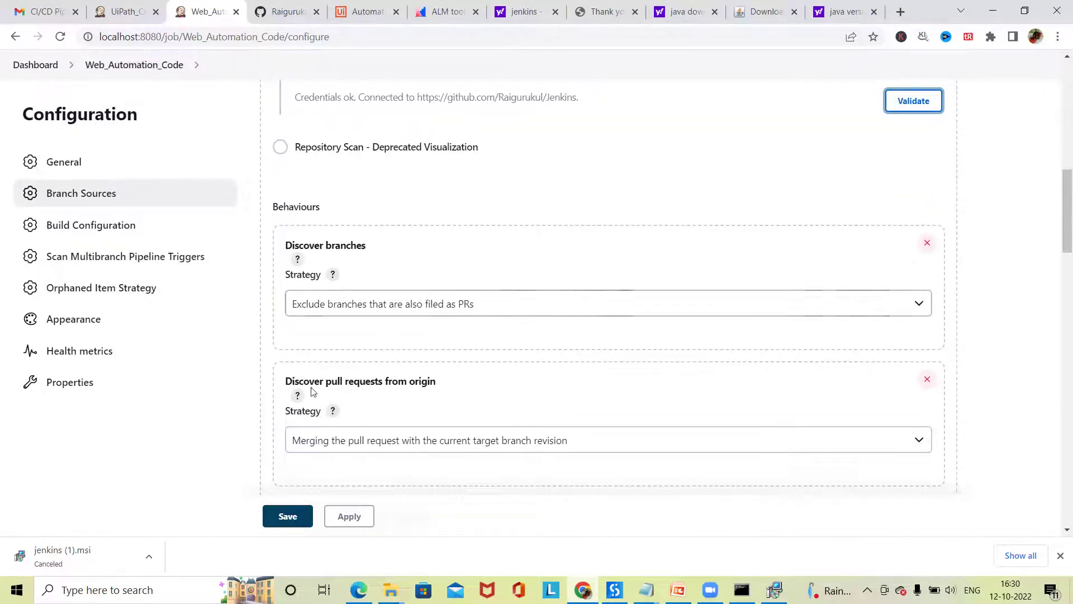
{"action": "scroll", "coordinate": [322, 380], "scroll_direction": "down", "scroll_amount": 2}
{"action": "scroll", "coordinate": [345, 275], "scroll_direction": "up", "scroll_amount": 4}
{"action": "left_click_drag", "start_coordinate": [300, 240], "coordinate": [403, 253]}
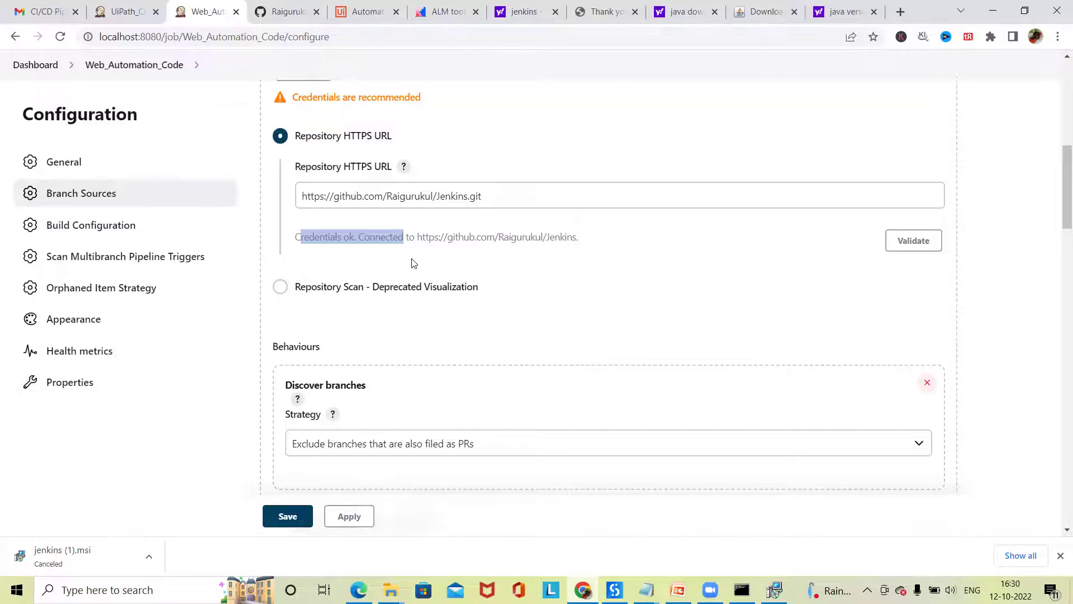
{"action": "scroll", "coordinate": [403, 333], "scroll_direction": "down", "scroll_amount": 1}
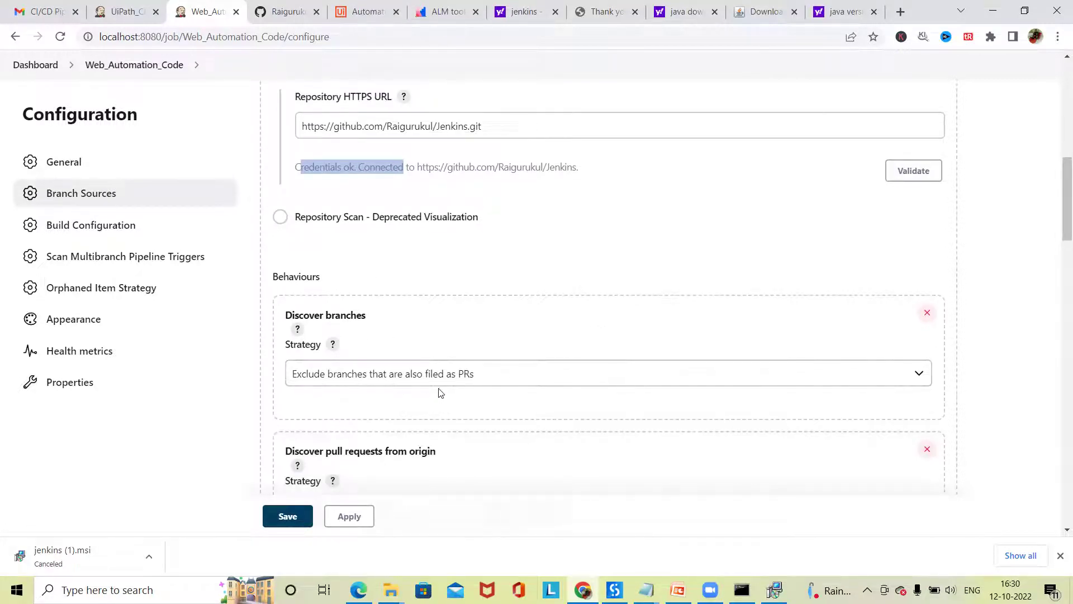
{"action": "left_click", "coordinate": [483, 373]}
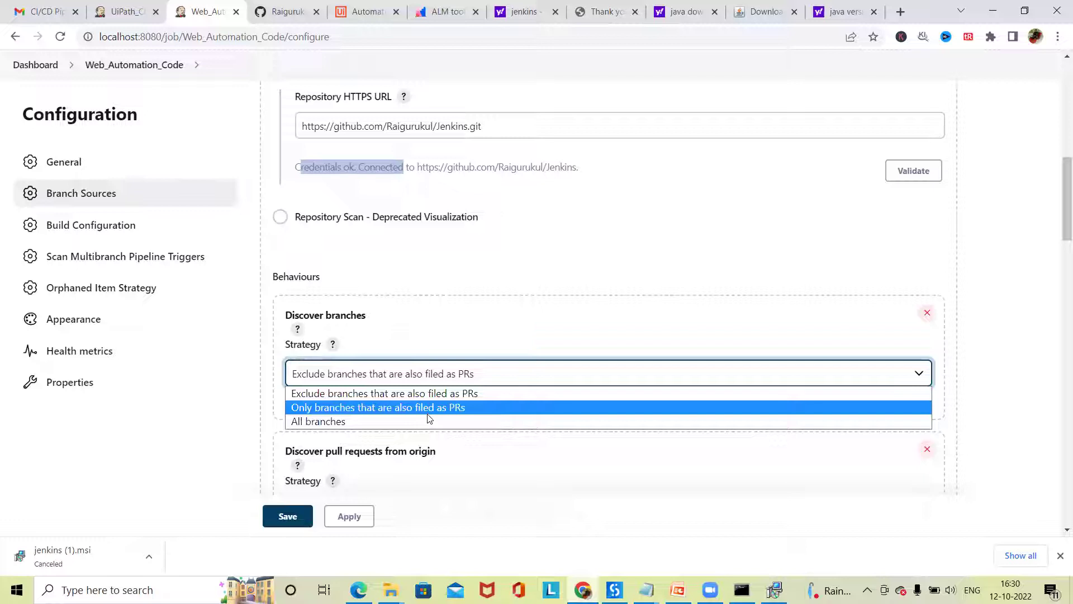
{"action": "left_click", "coordinate": [309, 439]}
{"action": "scroll", "coordinate": [321, 429], "scroll_direction": "down", "scroll_amount": 2}
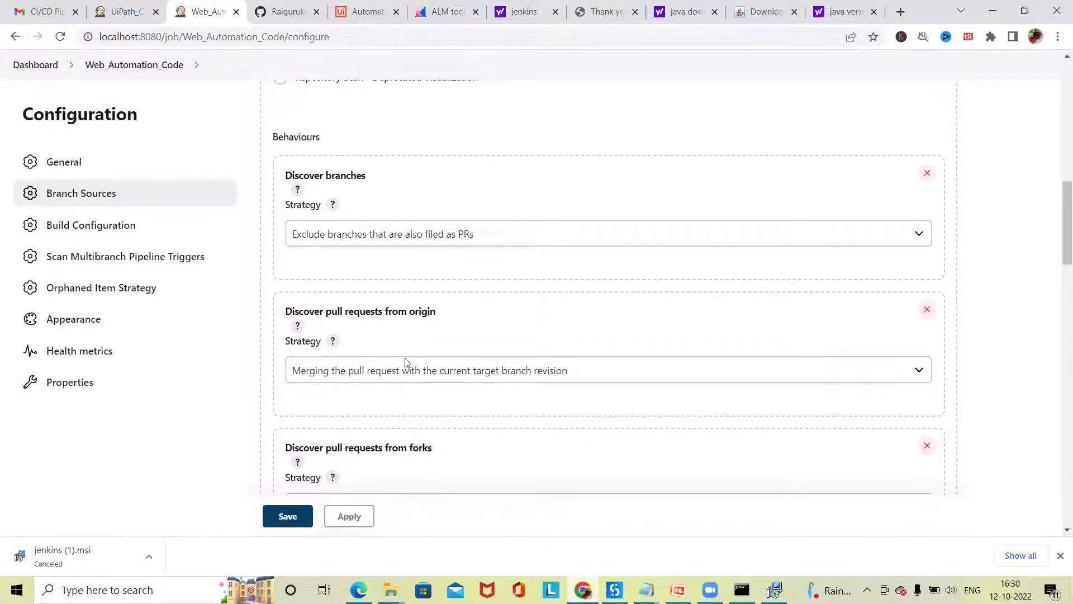
{"action": "scroll", "coordinate": [405, 363], "scroll_direction": "down", "scroll_amount": 6}
{"action": "scroll", "coordinate": [337, 316], "scroll_direction": "down", "scroll_amount": 6}
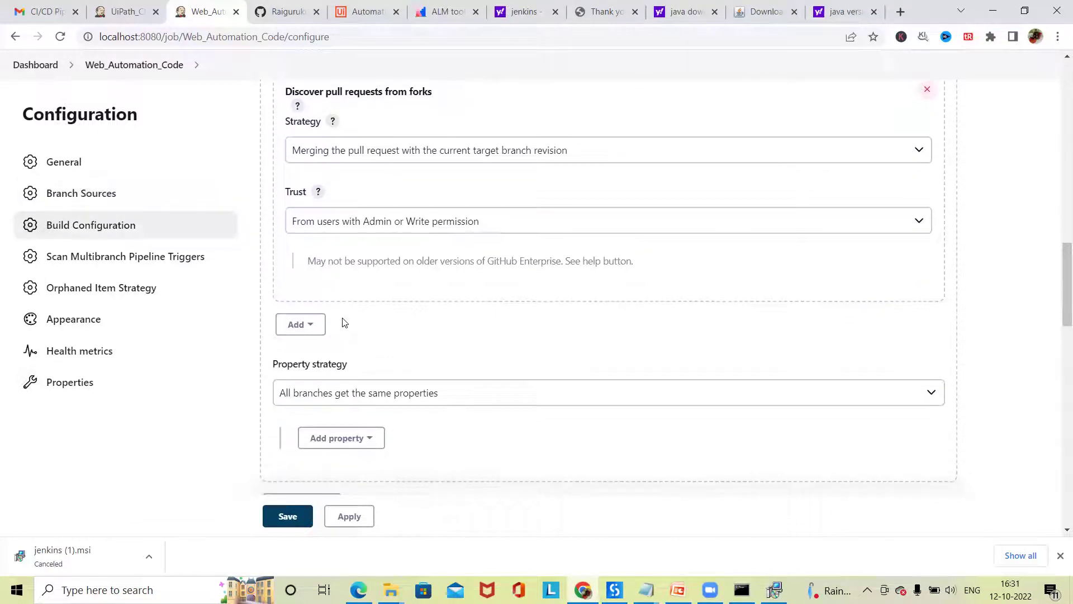
{"action": "scroll", "coordinate": [351, 330], "scroll_direction": "down", "scroll_amount": 1}
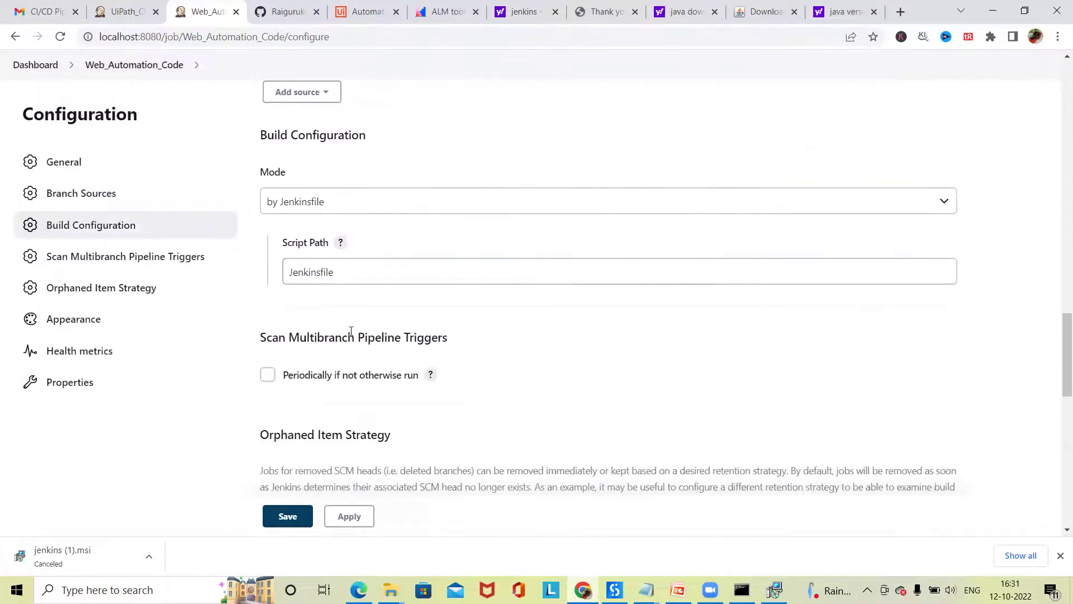
{"action": "scroll", "coordinate": [352, 333], "scroll_direction": "up", "scroll_amount": 1}
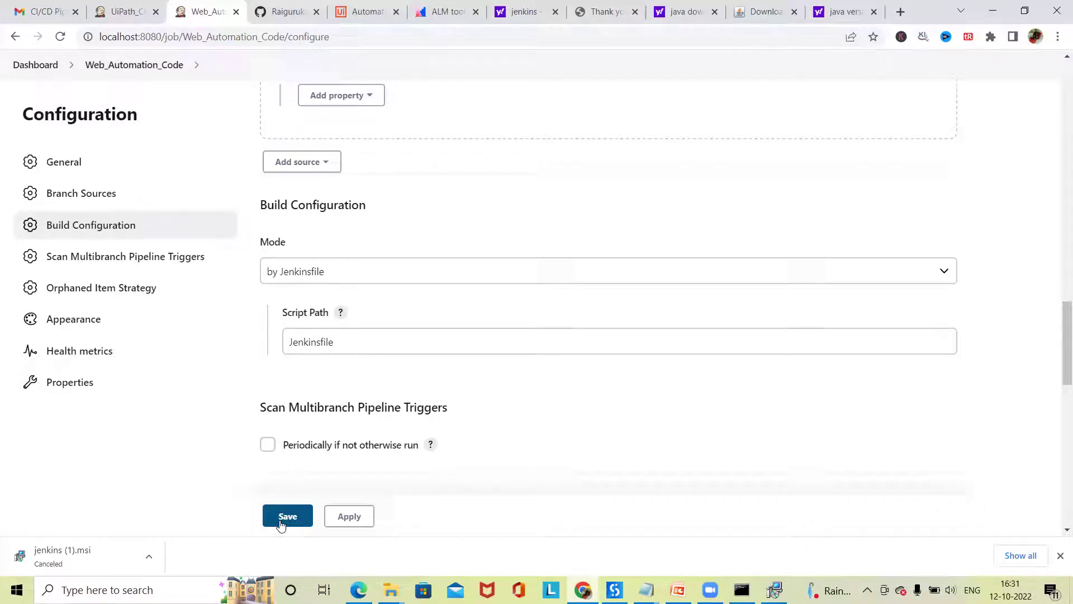
- Save the configuration, check the scan log ends Finished: SUCCESS with 1 branch, then go to Dashboard
{"action": "left_click", "coordinate": [280, 525]}
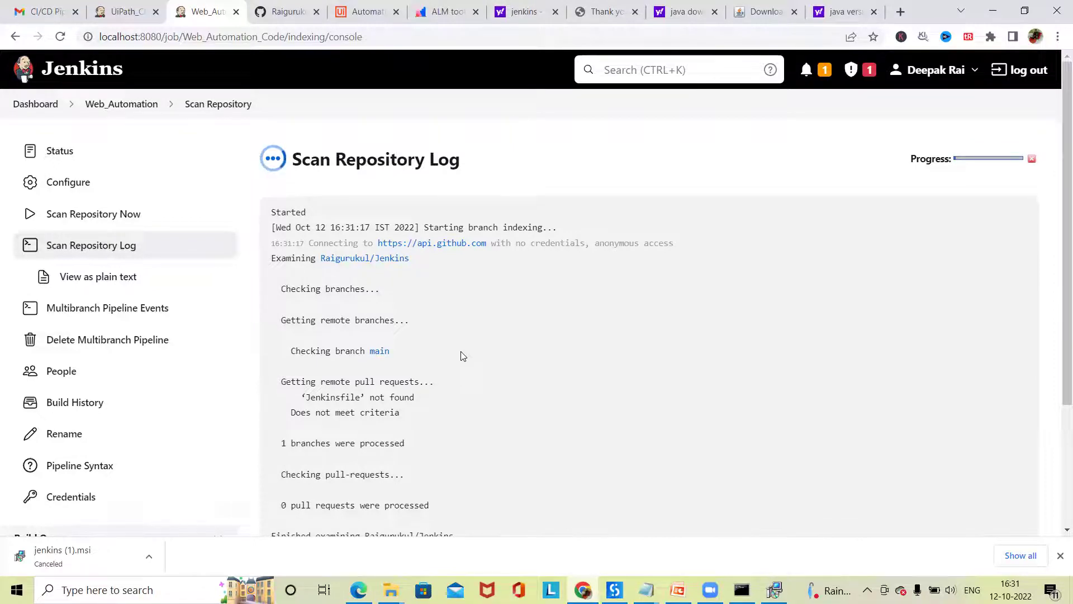
{"action": "scroll", "coordinate": [424, 386], "scroll_direction": "down", "scroll_amount": 3}
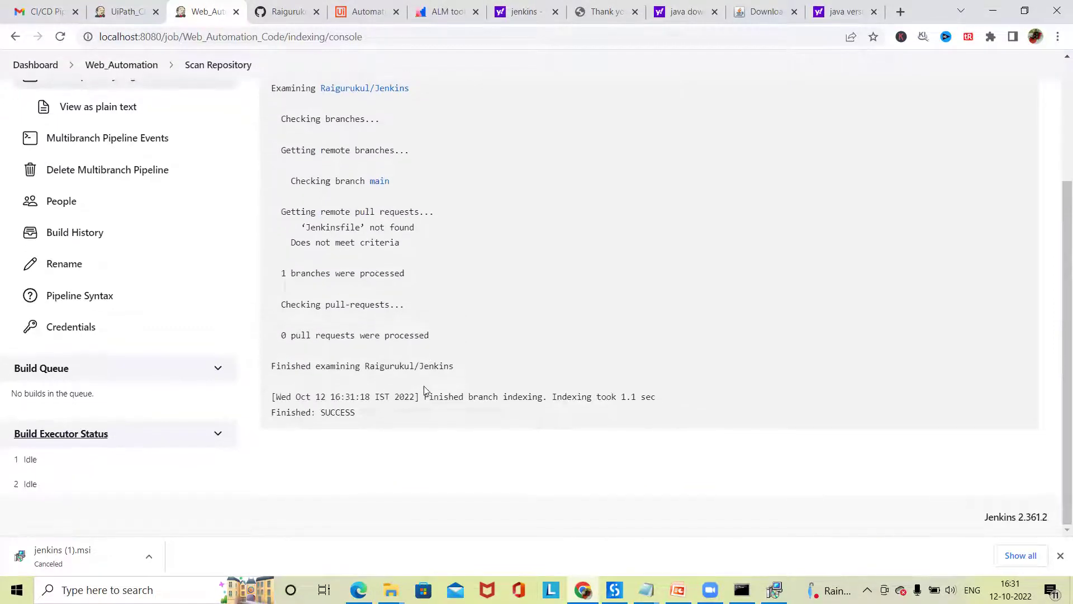
{"action": "scroll", "coordinate": [427, 389], "scroll_direction": "up", "scroll_amount": 3}
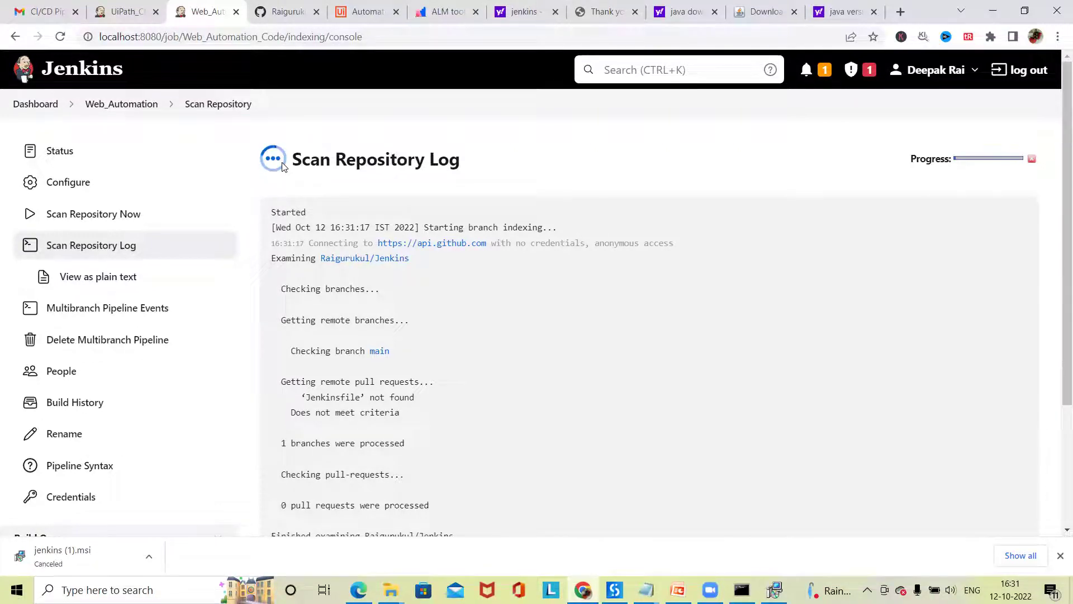
{"action": "scroll", "coordinate": [343, 328], "scroll_direction": "down", "scroll_amount": 3}
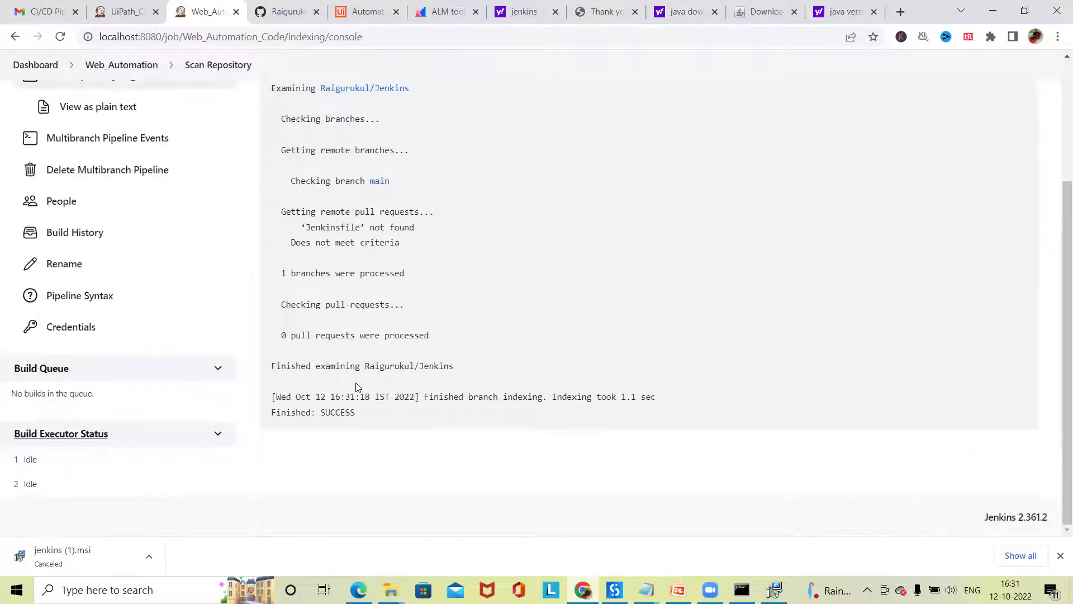
{"action": "scroll", "coordinate": [359, 385], "scroll_direction": "up", "scroll_amount": 1}
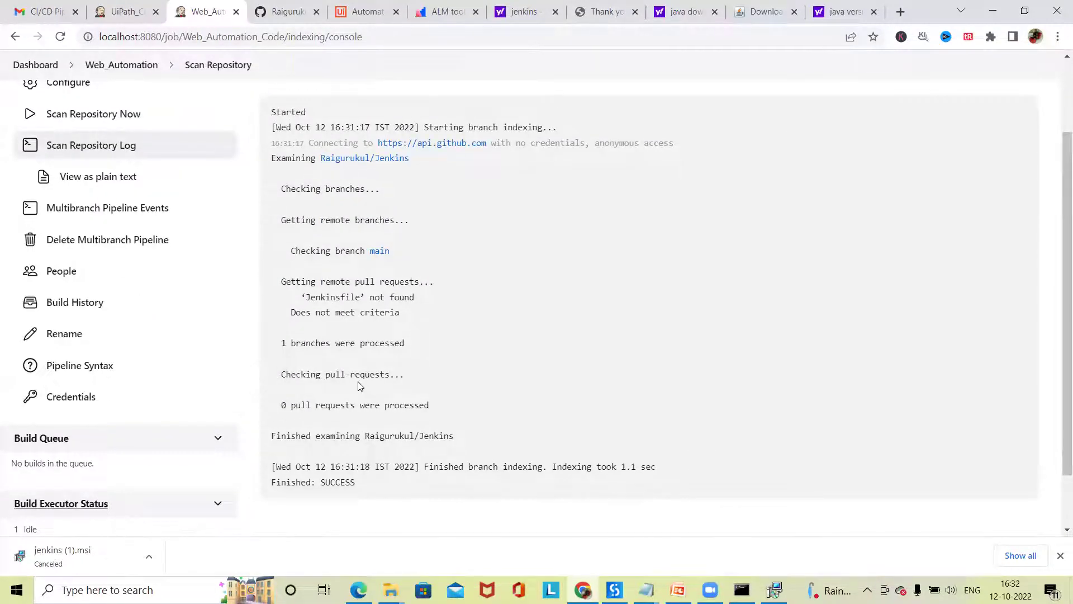
{"action": "scroll", "coordinate": [358, 386], "scroll_direction": "up", "scroll_amount": 2}
{"action": "scroll", "coordinate": [312, 306], "scroll_direction": "down", "scroll_amount": 3}
{"action": "scroll", "coordinate": [138, 293], "scroll_direction": "up", "scroll_amount": 1}
{"action": "scroll", "coordinate": [138, 293], "scroll_direction": "up", "scroll_amount": 2}
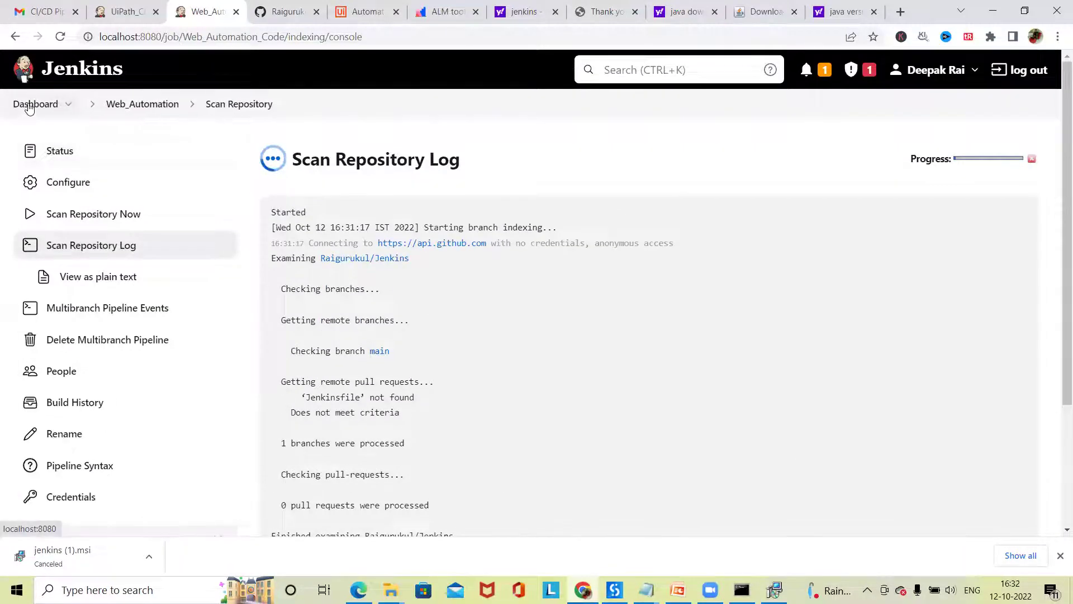
{"action": "left_click", "coordinate": [30, 105]}
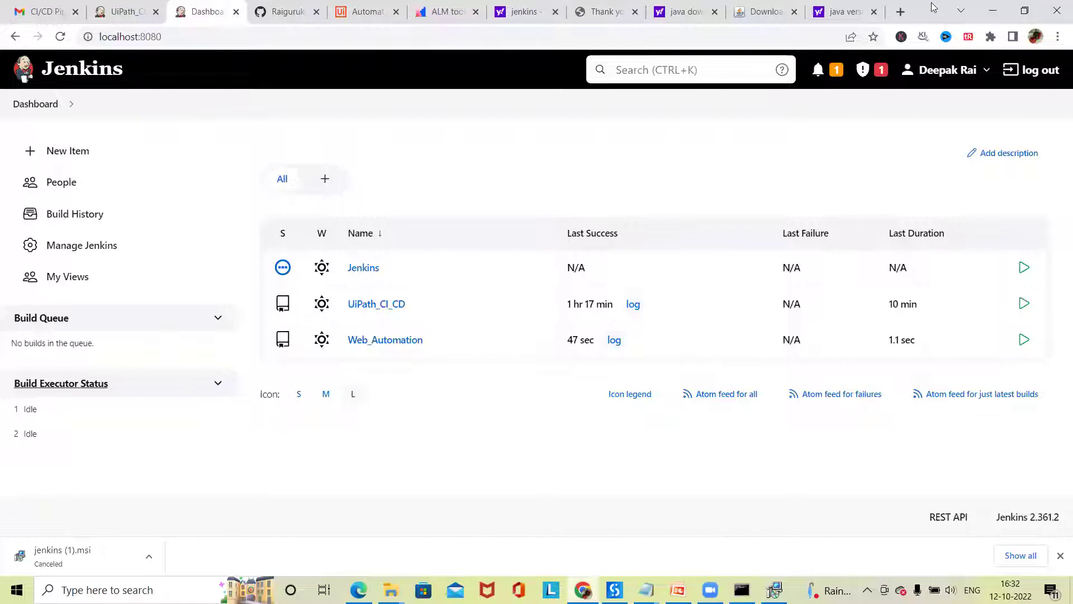
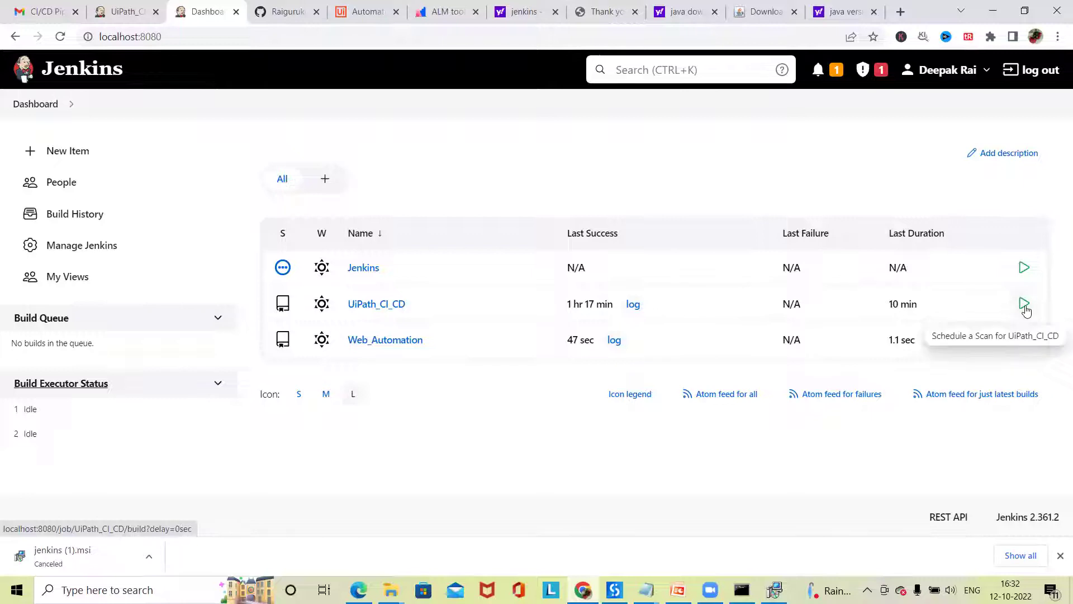
- Queue a repository scan of UiPath_CI_CD and start creating a new Jenkins item
{"action": "left_click", "coordinate": [1024, 308]}
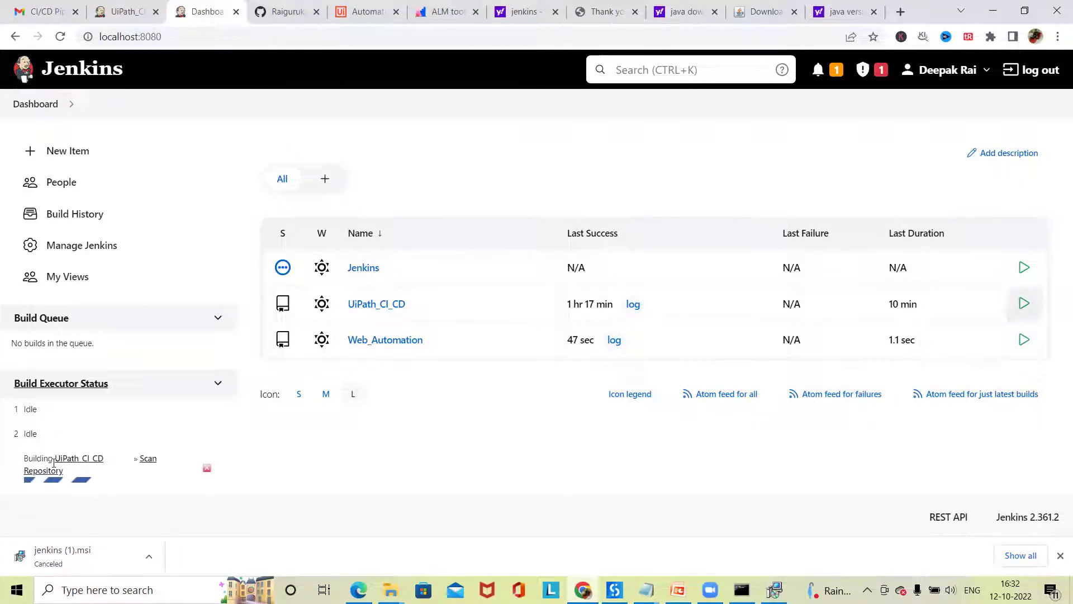
{"action": "mouse_move", "coordinate": [63, 484]}
{"action": "left_click", "coordinate": [78, 150]}
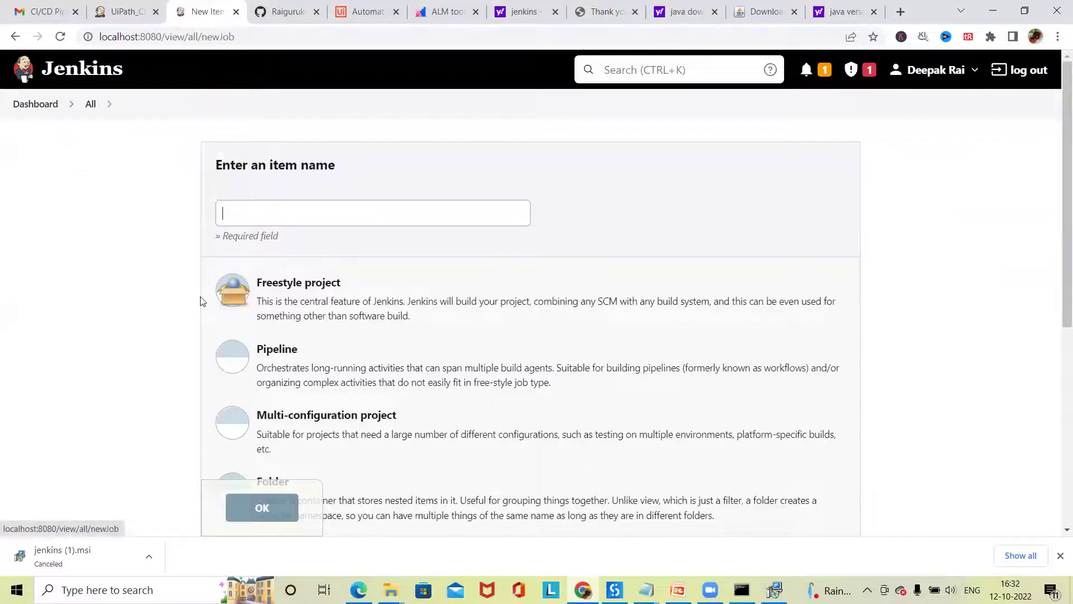
- Create a Multibranch Pipeline item named 'Test' and confirm with OK
{"action": "scroll", "coordinate": [330, 383], "scroll_direction": "down", "scroll_amount": 2}
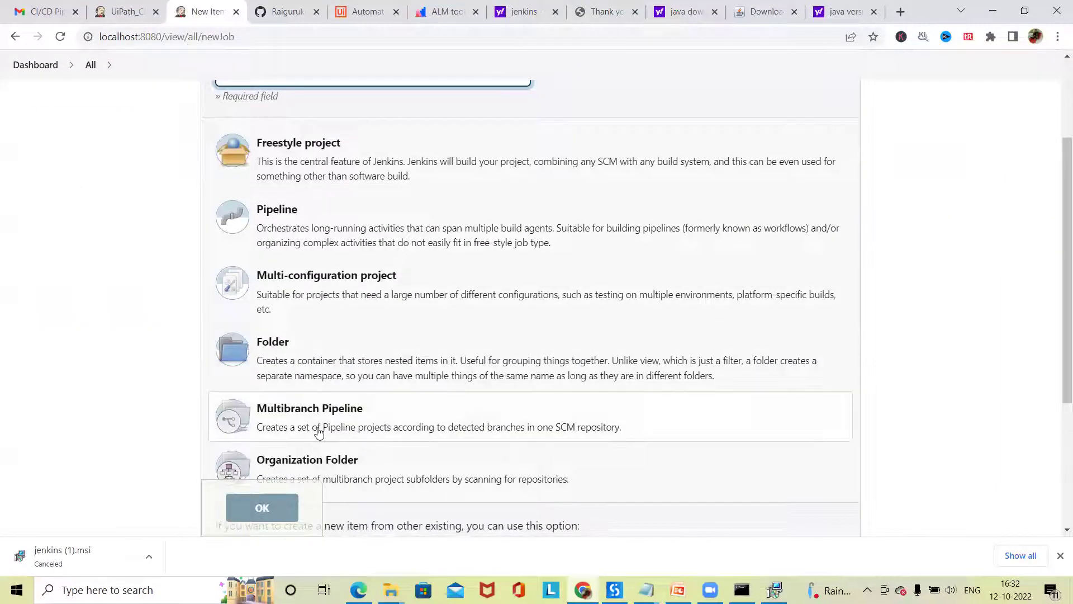
{"action": "scroll", "coordinate": [319, 432], "scroll_direction": "down", "scroll_amount": 1}
{"action": "scroll", "coordinate": [364, 355], "scroll_direction": "up", "scroll_amount": 4}
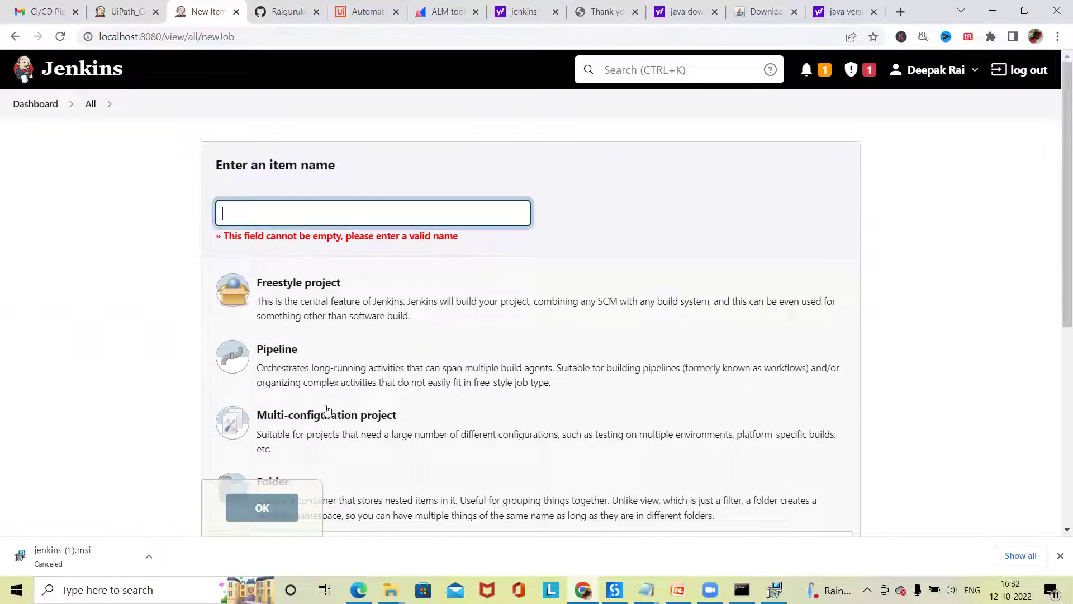
{"action": "left_click", "coordinate": [296, 373]}
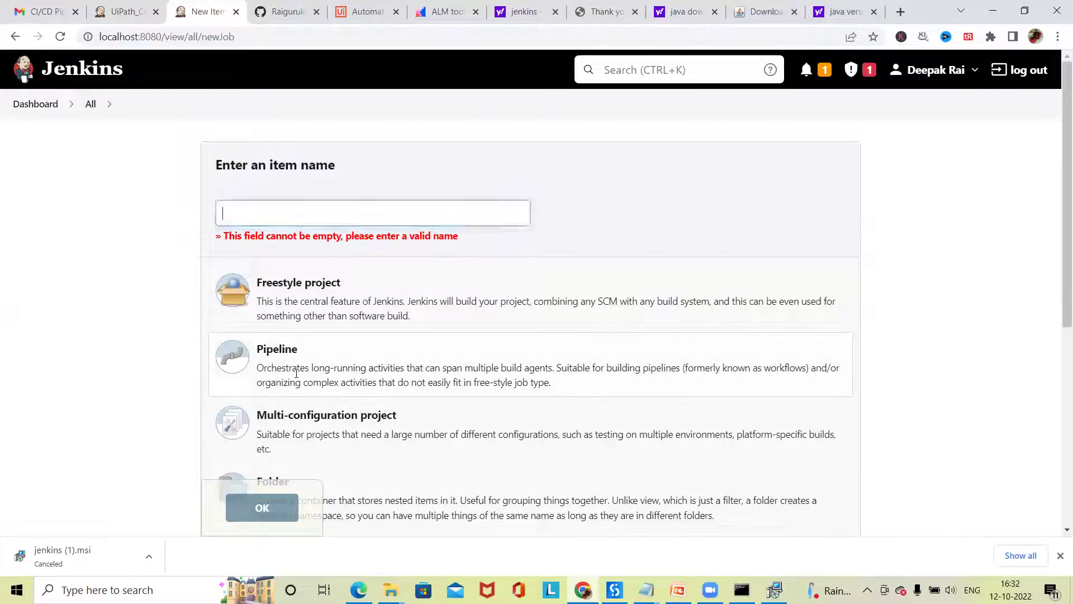
{"action": "left_click", "coordinate": [317, 221]}
{"action": "type", "text": "Test"}
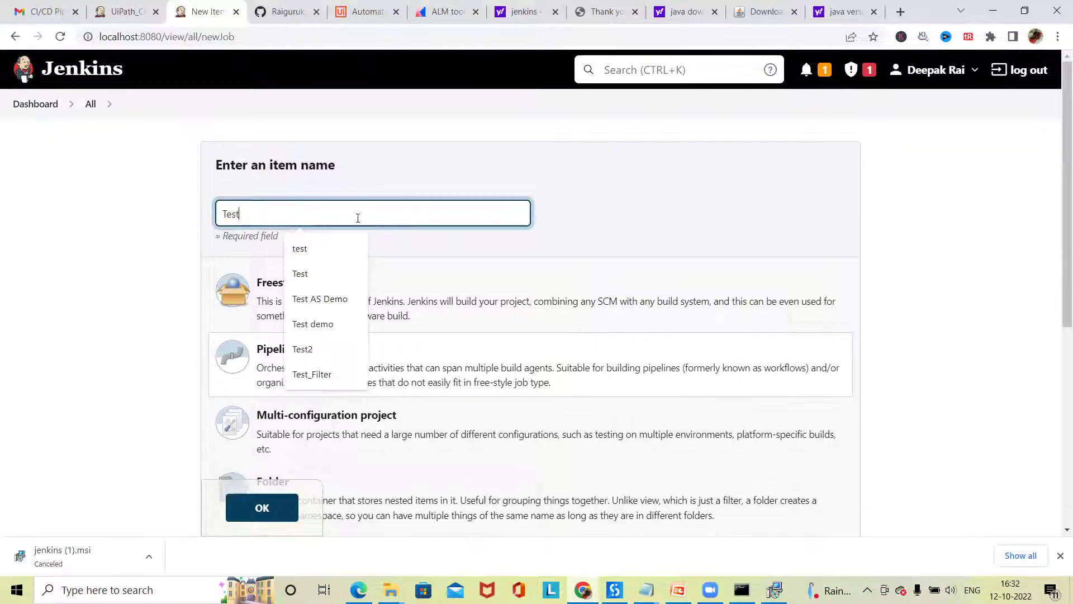
{"action": "left_click", "coordinate": [103, 282]}
{"action": "scroll", "coordinate": [391, 355], "scroll_direction": "down", "scroll_amount": 5}
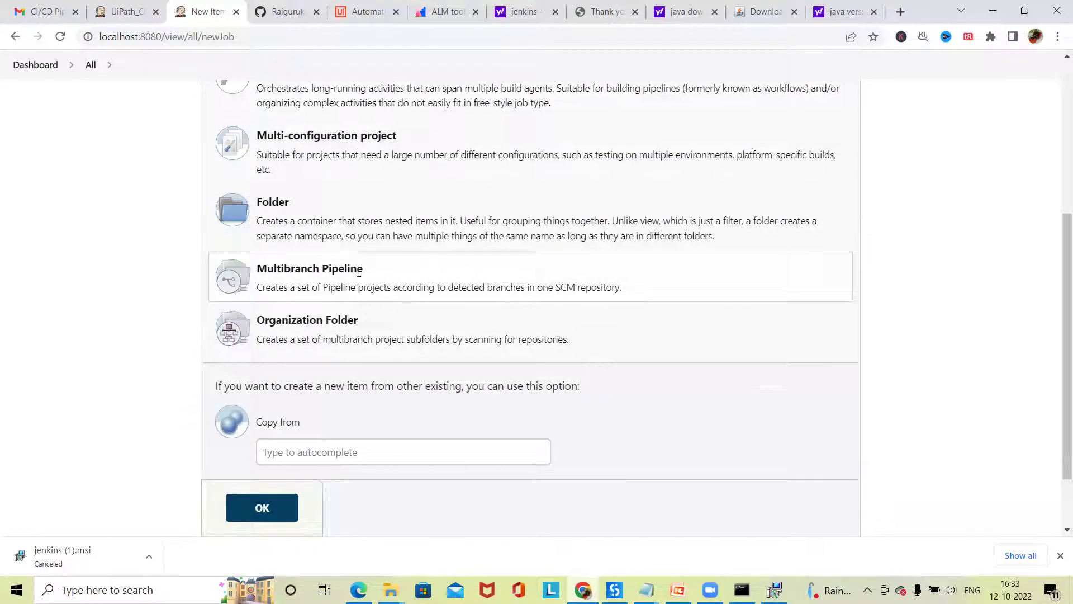
{"action": "left_click", "coordinate": [259, 506]}
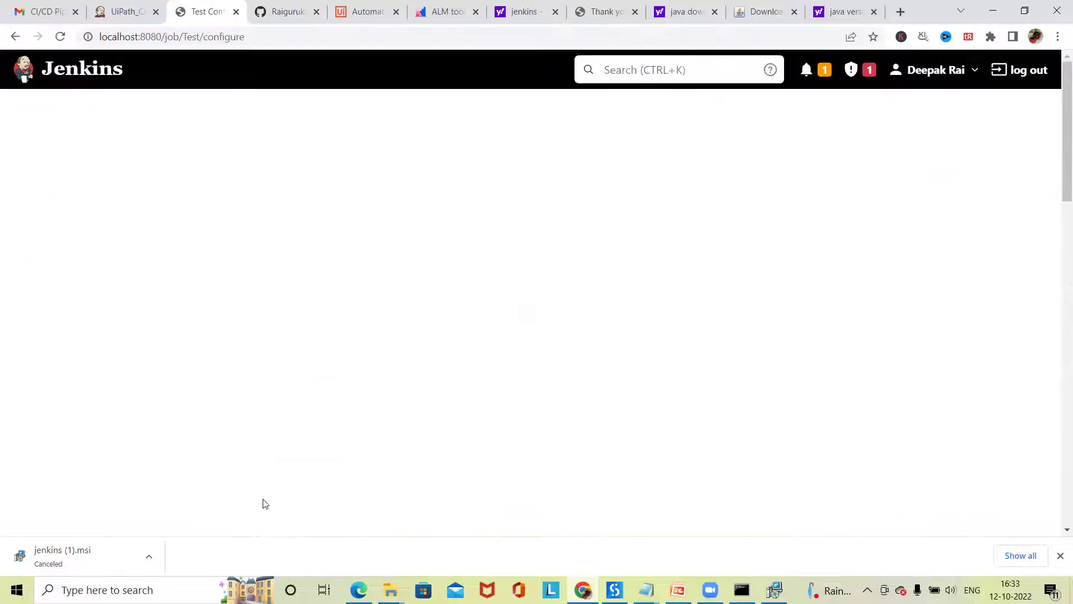
- Enable Abort builds under the Test job's Orphaned Item Strategy
{"action": "scroll", "coordinate": [364, 314], "scroll_direction": "down", "scroll_amount": 10}
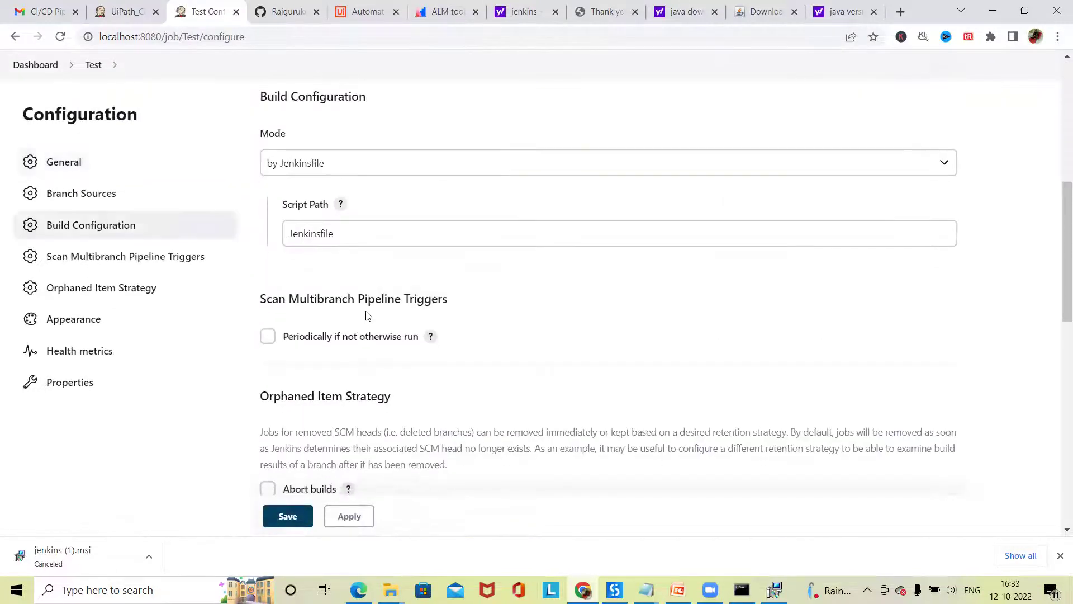
{"action": "scroll", "coordinate": [367, 315], "scroll_direction": "down", "scroll_amount": 9}
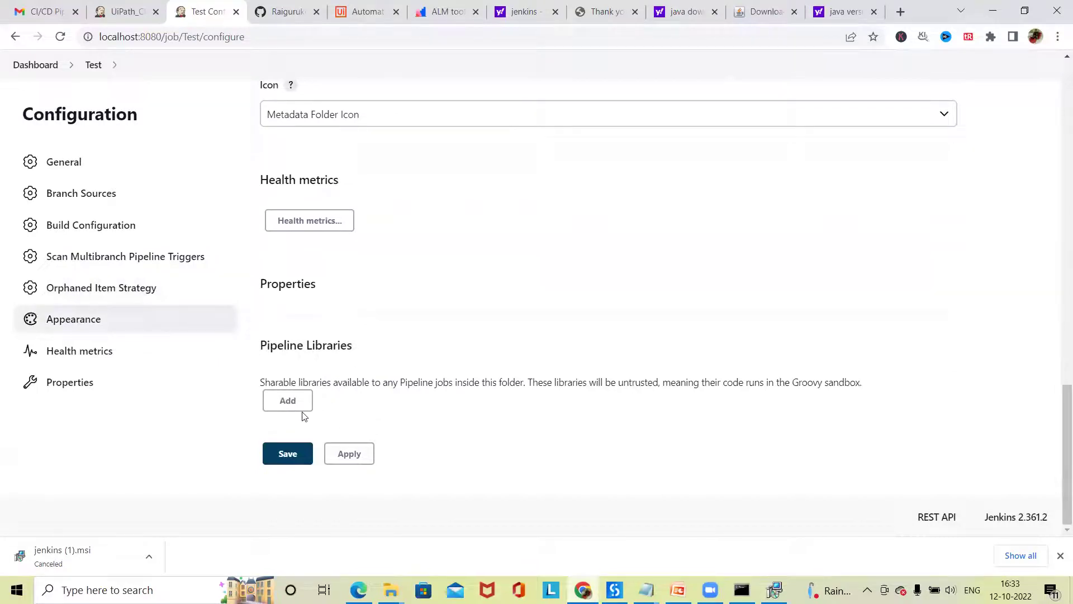
{"action": "scroll", "coordinate": [302, 415], "scroll_direction": "up", "scroll_amount": 4}
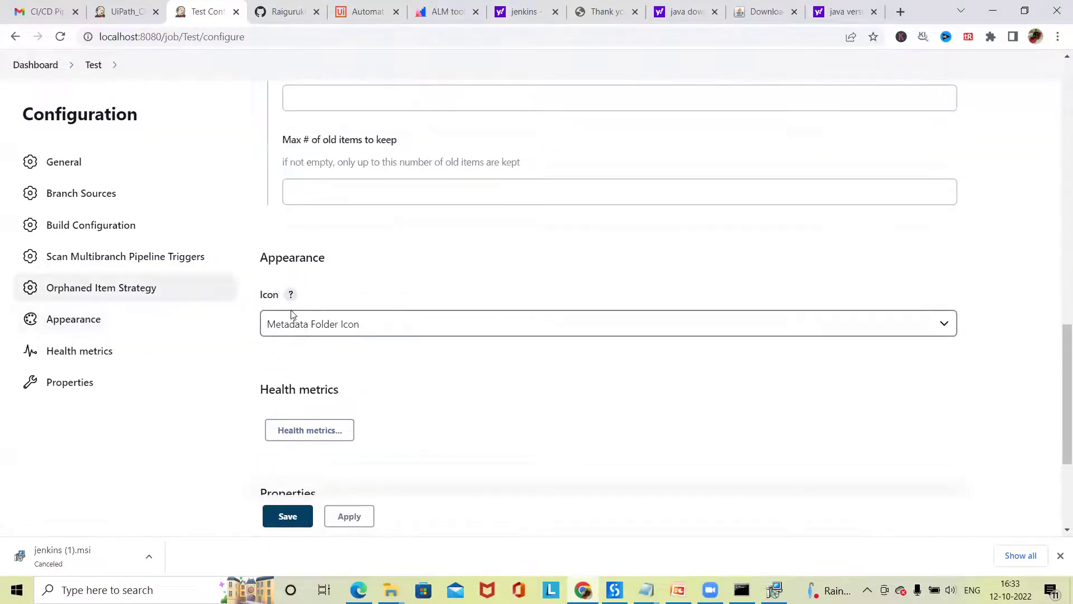
{"action": "scroll", "coordinate": [292, 316], "scroll_direction": "up", "scroll_amount": 4}
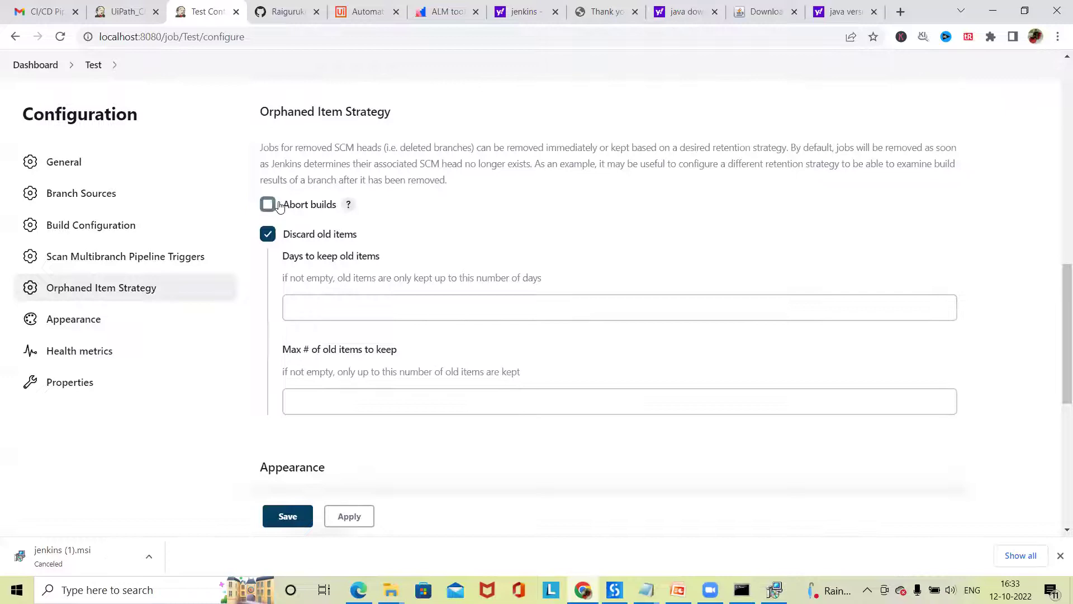
{"action": "left_click", "coordinate": [268, 205]}
- Select the Script Path value 'Jenkinsfile' and switch over to Notepad
{"action": "scroll", "coordinate": [372, 275], "scroll_direction": "up", "scroll_amount": 5}
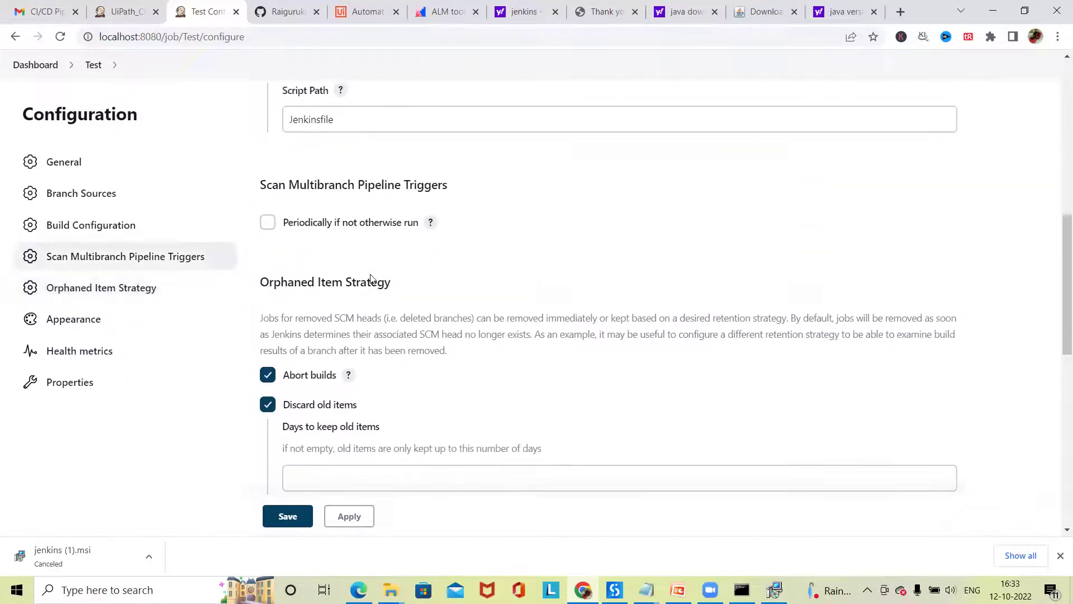
{"action": "left_click", "coordinate": [367, 230]}
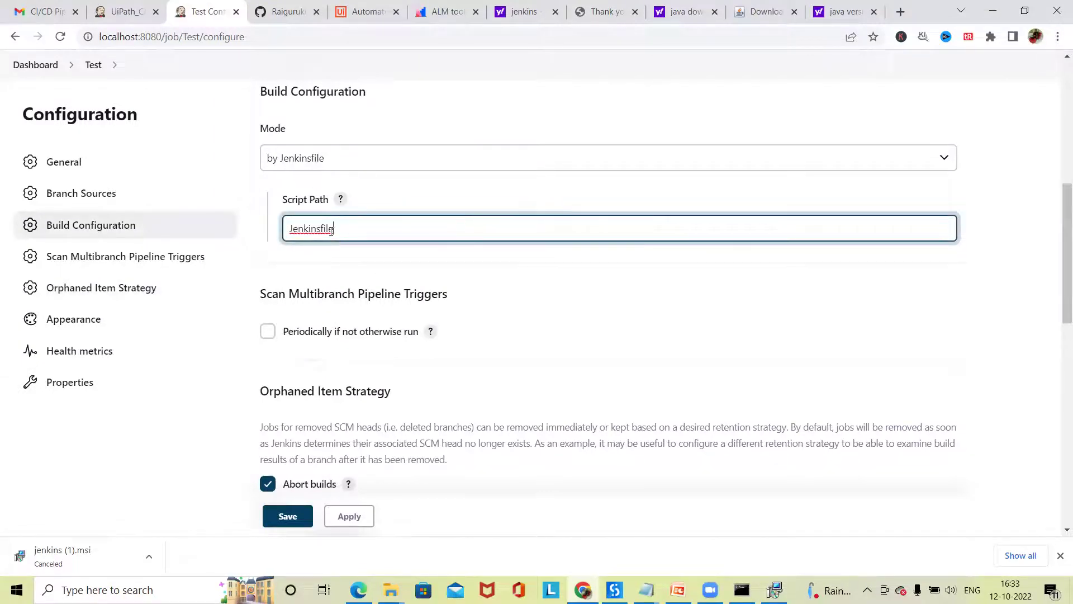
{"action": "left_click_drag", "start_coordinate": [349, 229], "coordinate": [291, 233]}
{"action": "left_click", "coordinate": [646, 589]}
- Read through the Jenkinsfile pipeline script in Notepad, then minimize Notepad
{"action": "left_click", "coordinate": [720, 547]}
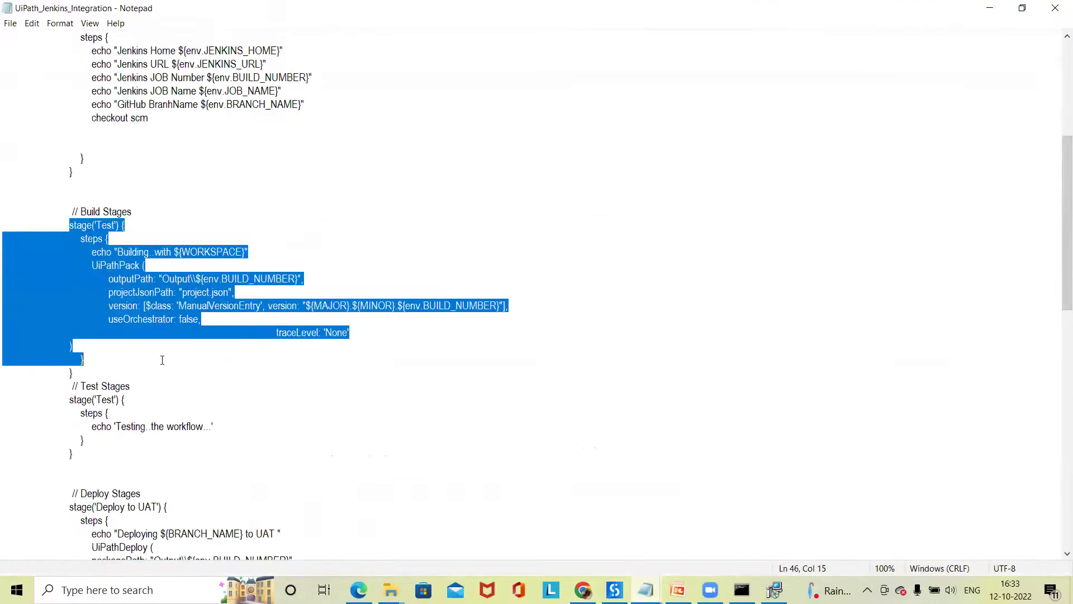
{"action": "scroll", "coordinate": [162, 362], "scroll_direction": "down", "scroll_amount": 4}
{"action": "scroll", "coordinate": [168, 346], "scroll_direction": "down", "scroll_amount": 15}
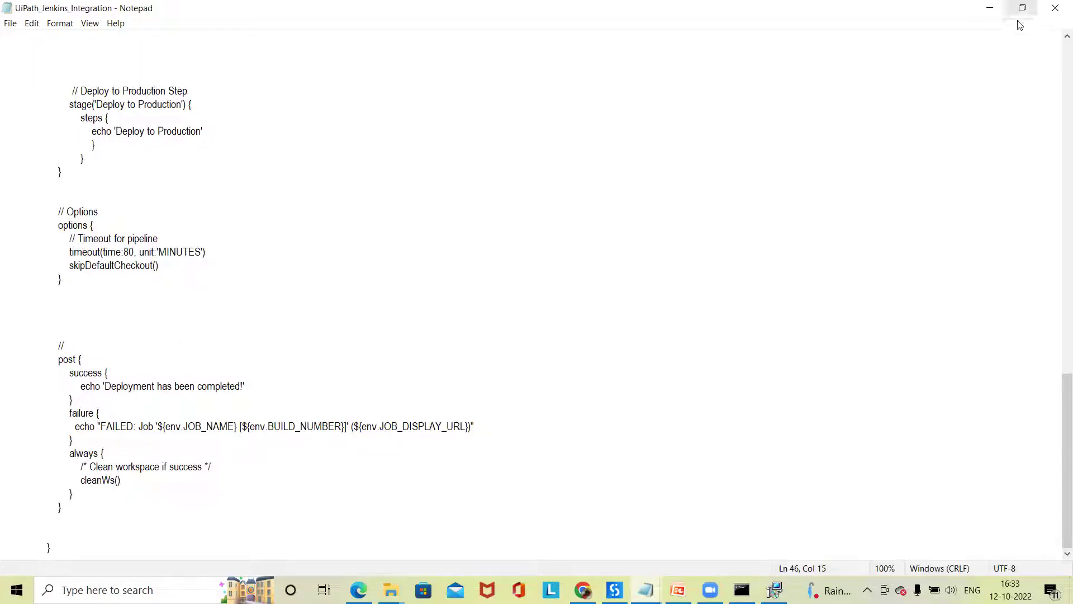
{"action": "left_click", "coordinate": [989, 8]}
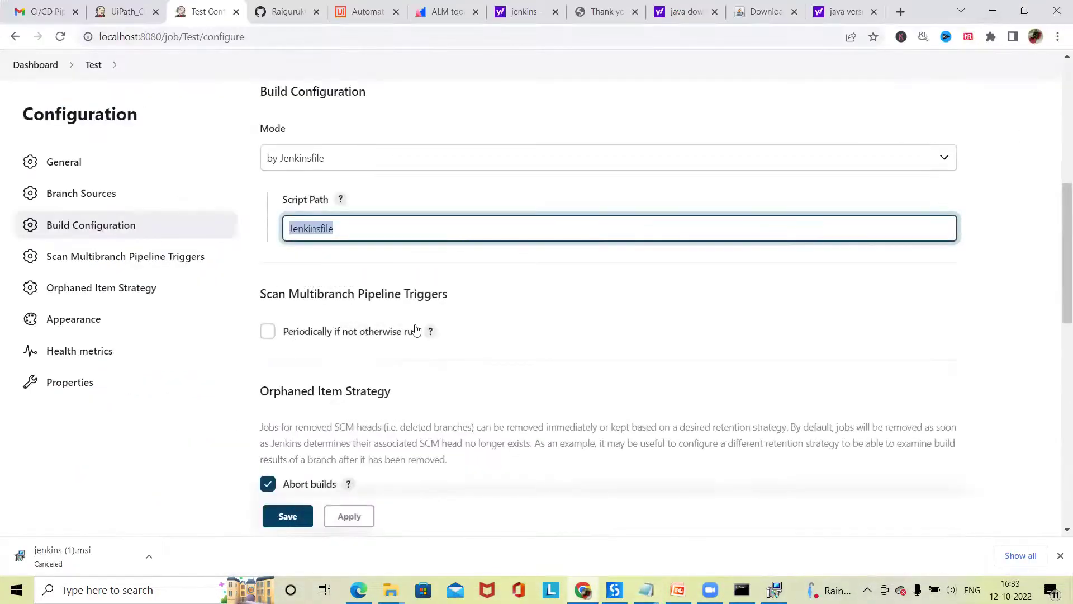
- Enable 'Periodically if not otherwise run' branch scanning with the interval kept at 1 day
{"action": "scroll", "coordinate": [352, 251], "scroll_direction": "up", "scroll_amount": 1}
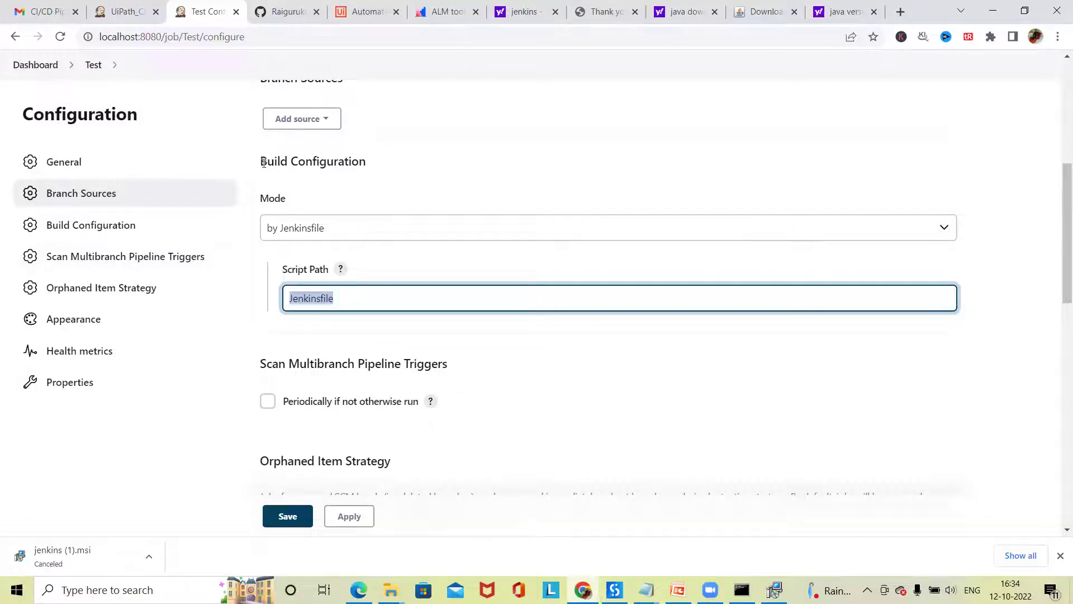
{"action": "left_click", "coordinate": [118, 224]}
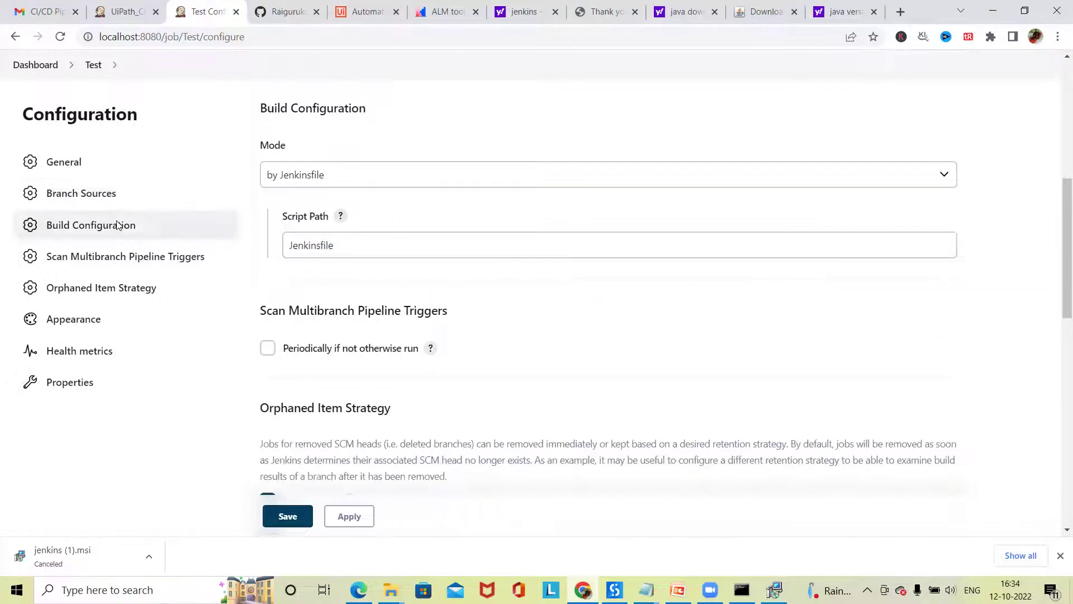
{"action": "scroll", "coordinate": [565, 434], "scroll_direction": "down", "scroll_amount": 1}
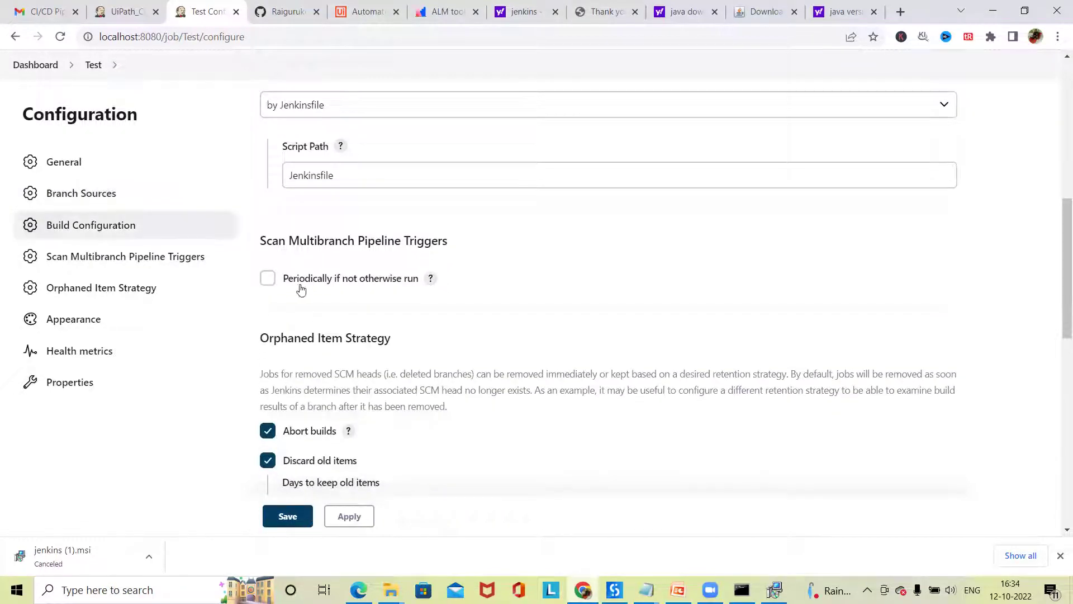
{"action": "left_click", "coordinate": [269, 279]}
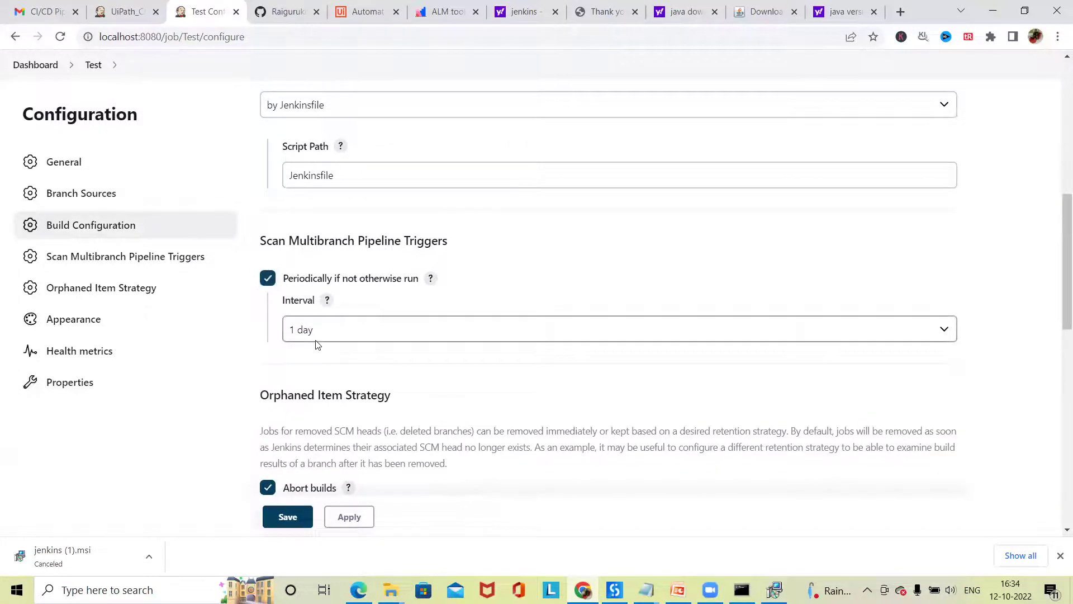
{"action": "left_click", "coordinate": [950, 332]}
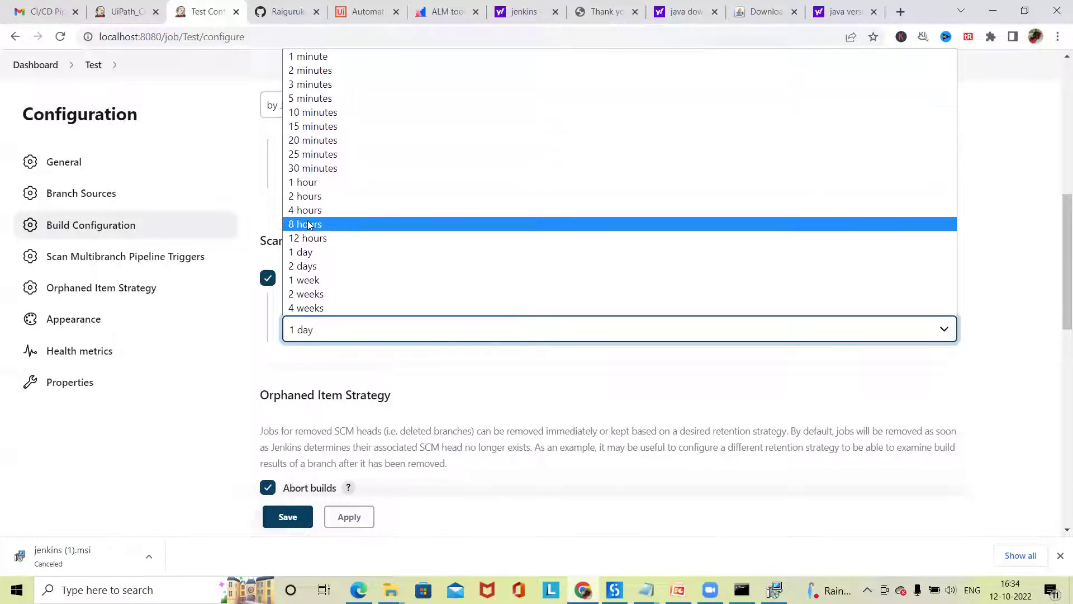
{"action": "left_click", "coordinate": [416, 377]}
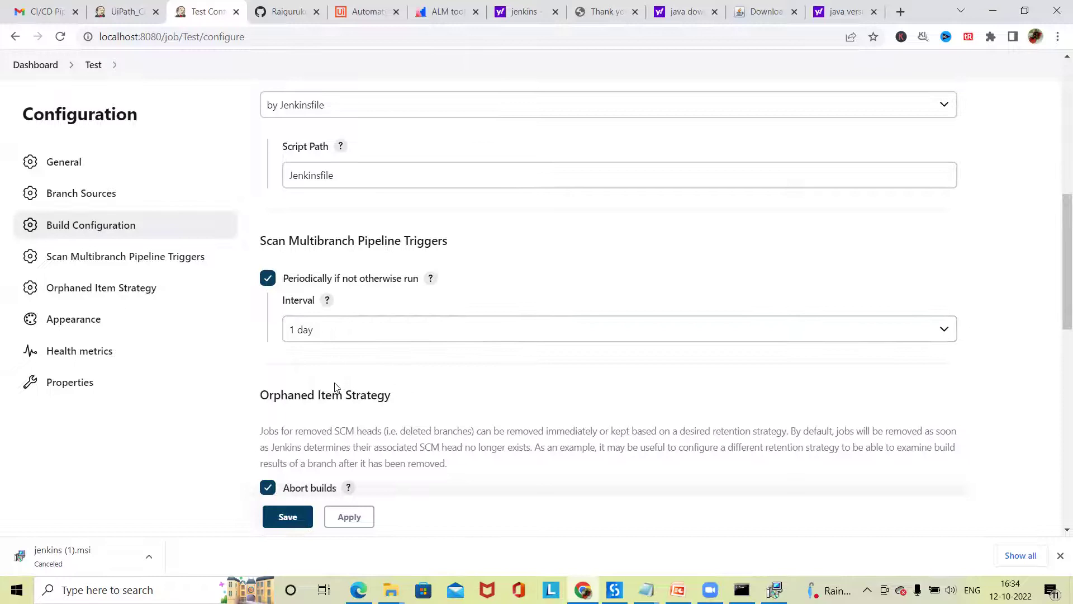
{"action": "scroll", "coordinate": [335, 385], "scroll_direction": "down", "scroll_amount": 3}
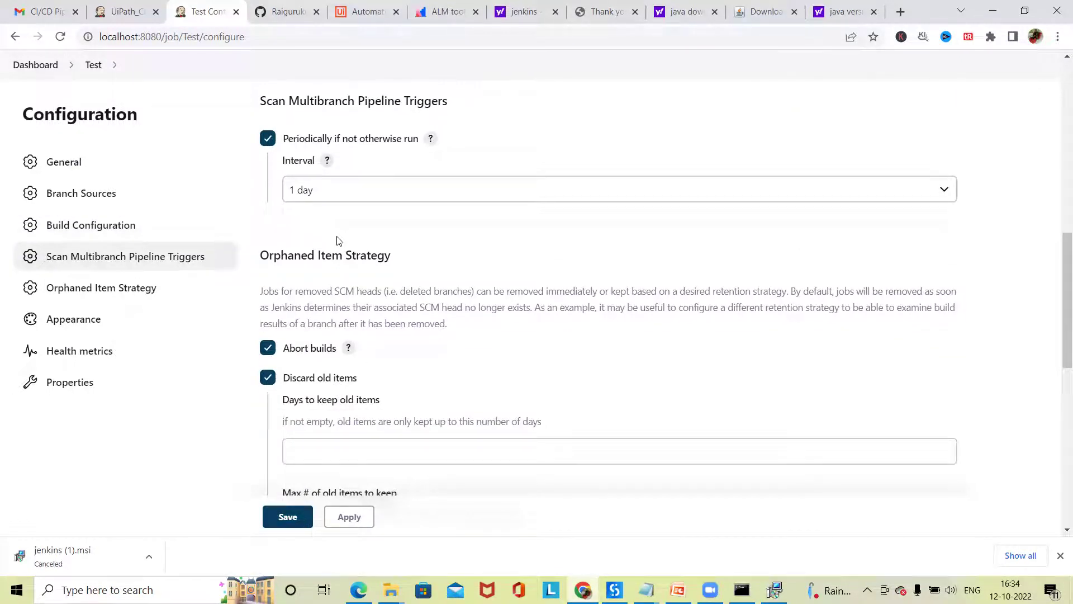
- Leave Discard old items enabled and turn Abort builds off for orphaned items
{"action": "left_click", "coordinate": [123, 288]}
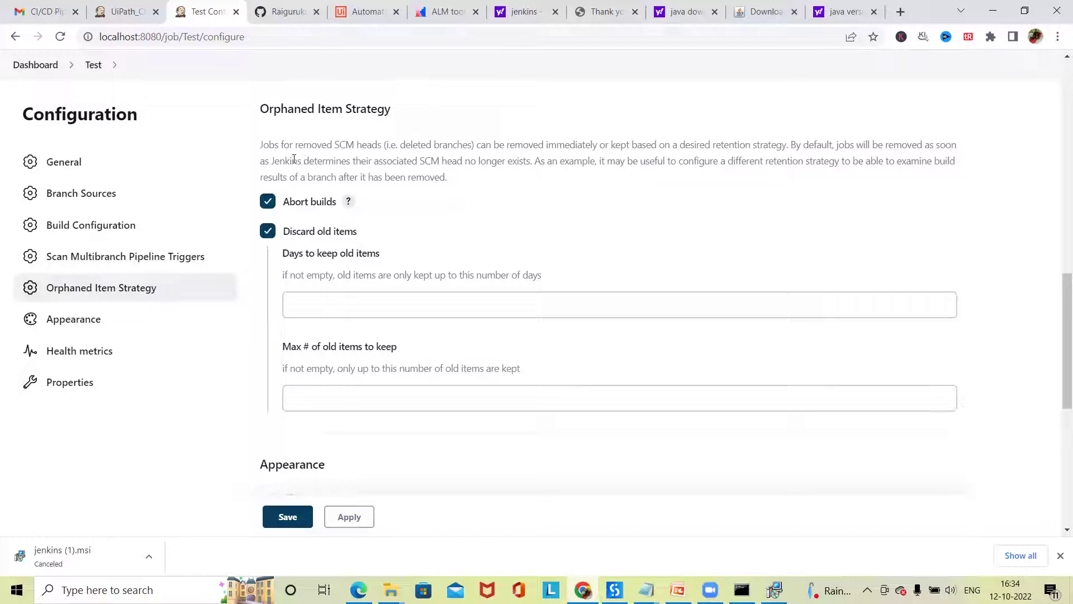
{"action": "left_click_drag", "start_coordinate": [290, 143], "coordinate": [367, 162]}
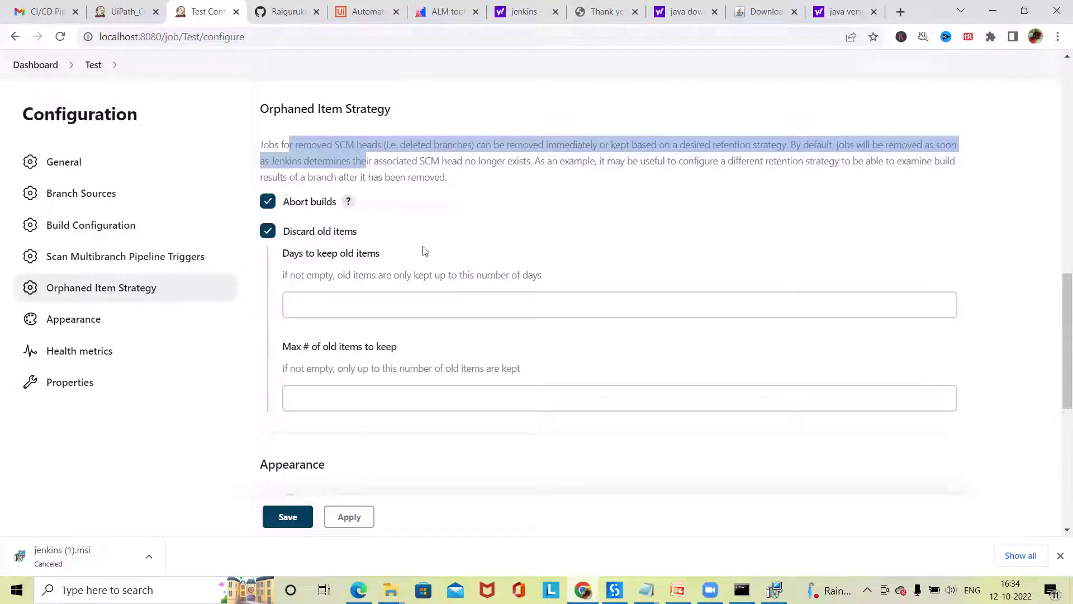
{"action": "left_click", "coordinate": [267, 202]}
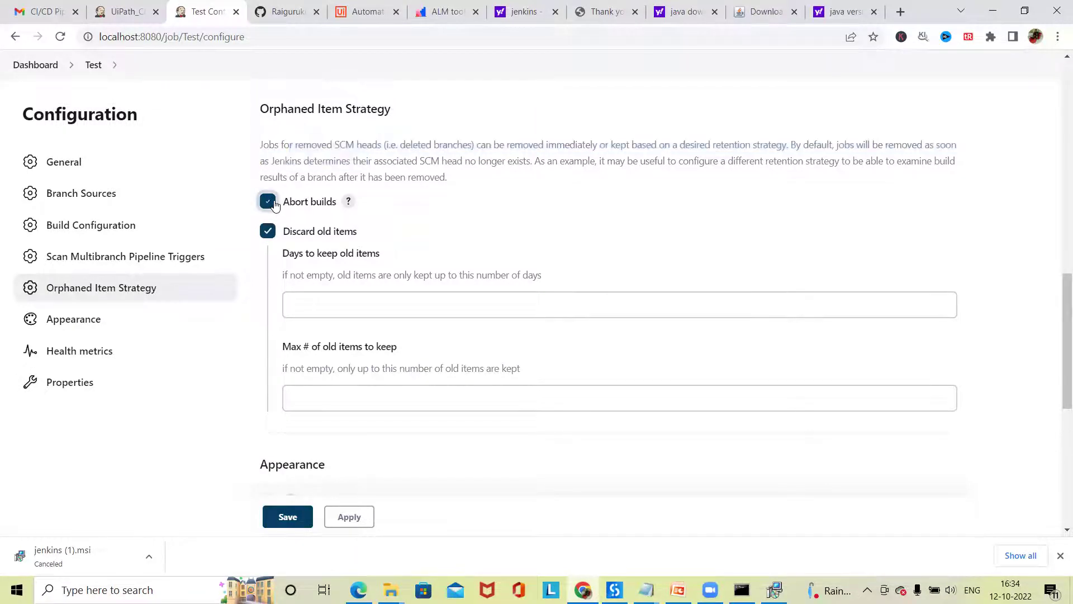
{"action": "left_click", "coordinate": [268, 204]}
{"action": "left_click", "coordinate": [269, 237]}
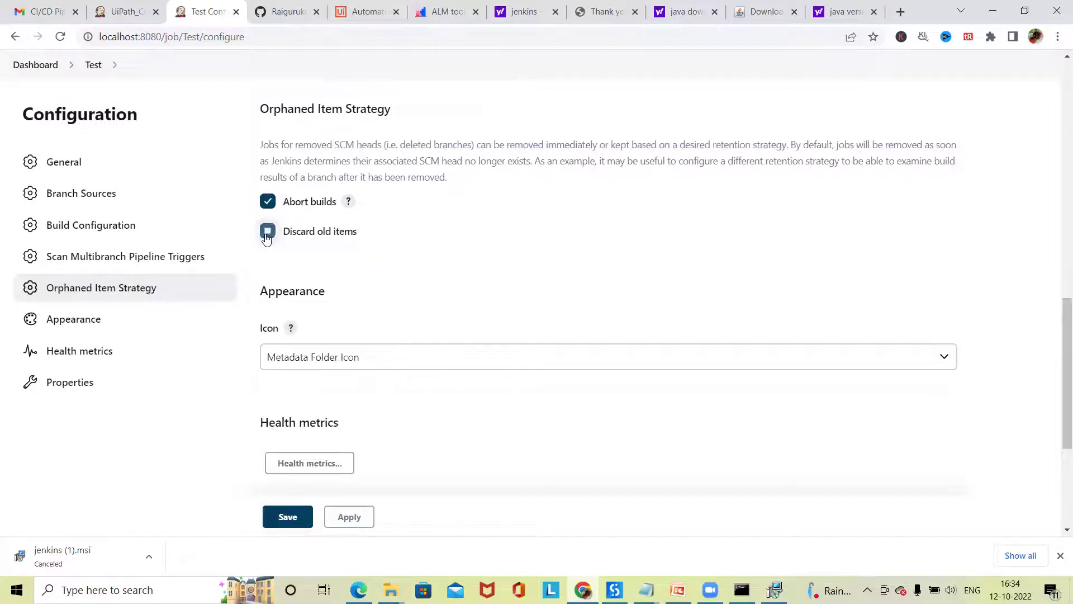
{"action": "left_click", "coordinate": [270, 237]}
{"action": "scroll", "coordinate": [359, 300], "scroll_direction": "up", "scroll_amount": 7}
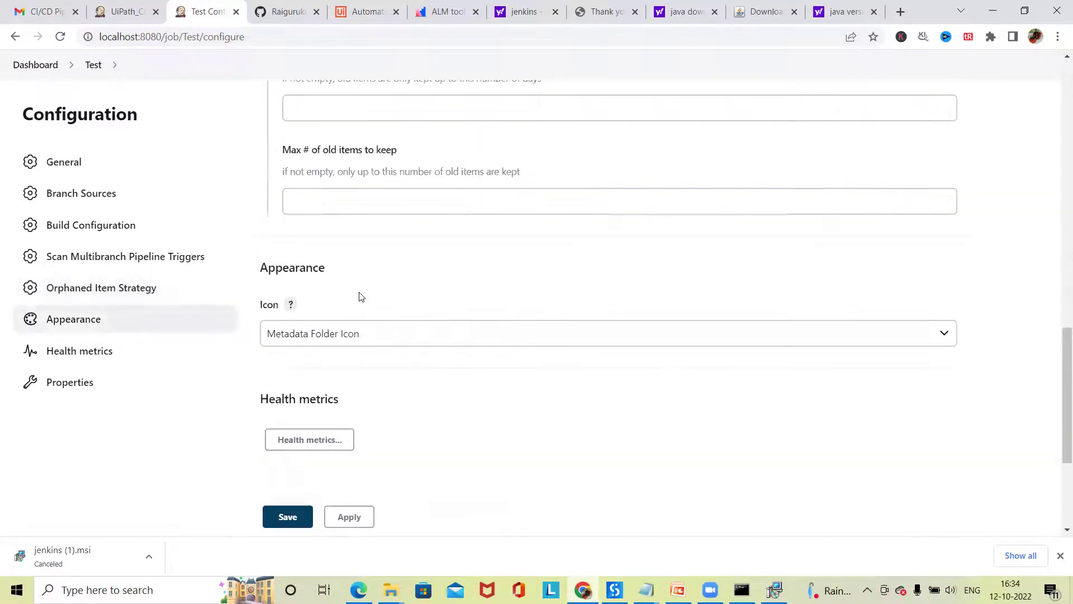
{"action": "left_click", "coordinate": [267, 207]}
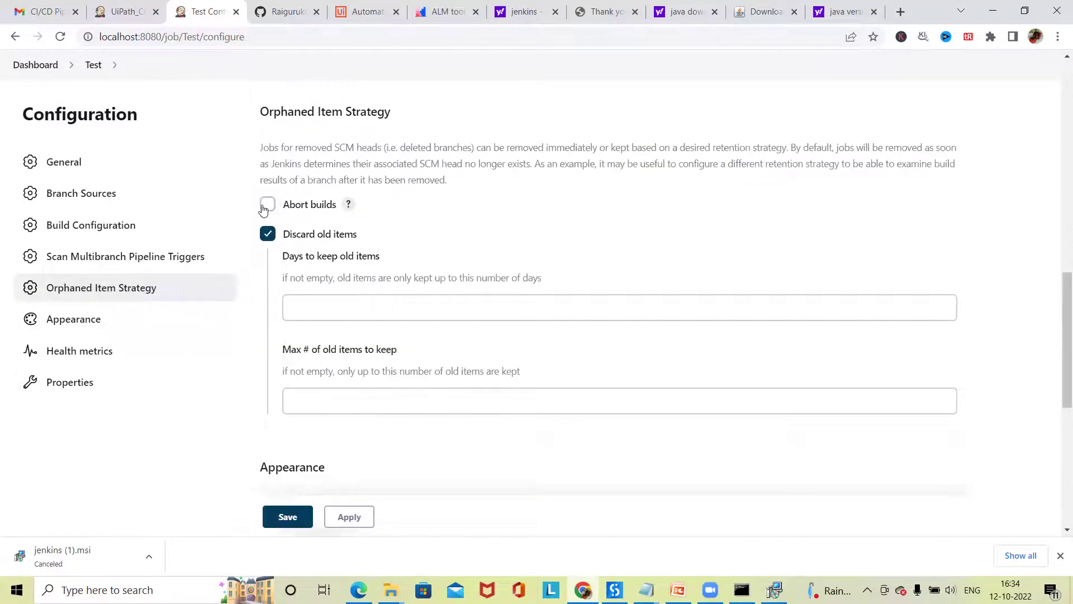
{"action": "scroll", "coordinate": [330, 431], "scroll_direction": "down", "scroll_amount": 5}
{"action": "scroll", "coordinate": [367, 454], "scroll_direction": "down", "scroll_amount": 3}
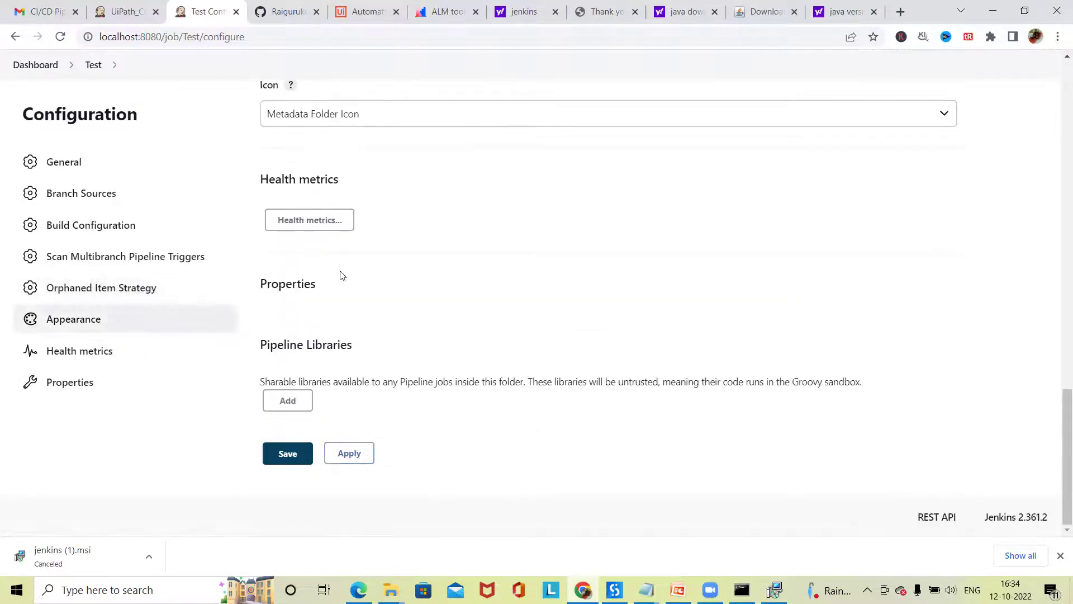
- Expand Health metrics and browse the Add metric choices without adding one
{"action": "left_click", "coordinate": [324, 221]}
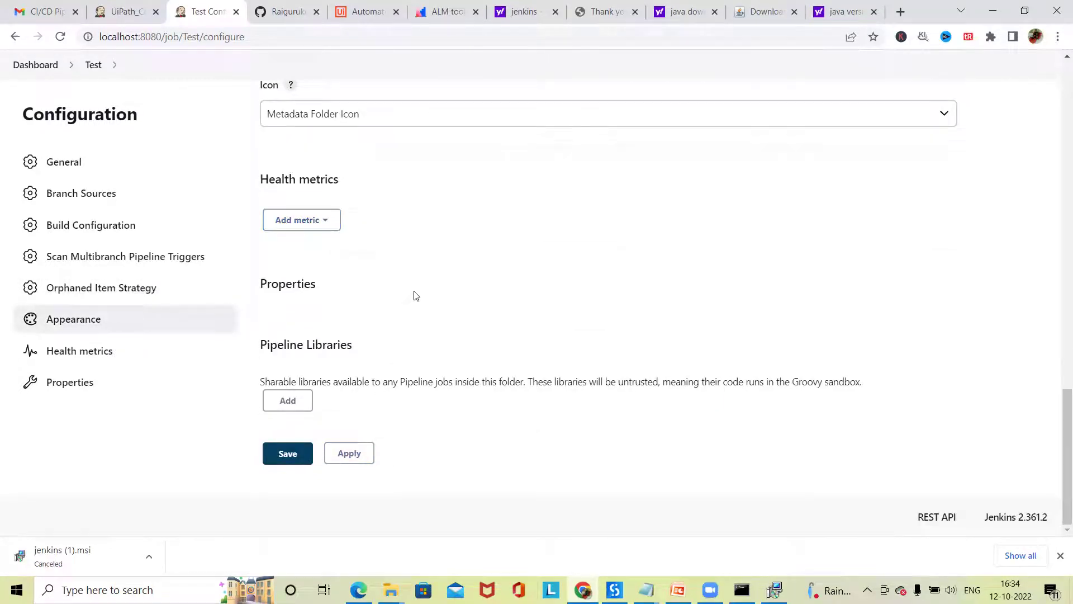
{"action": "left_click", "coordinate": [326, 222]}
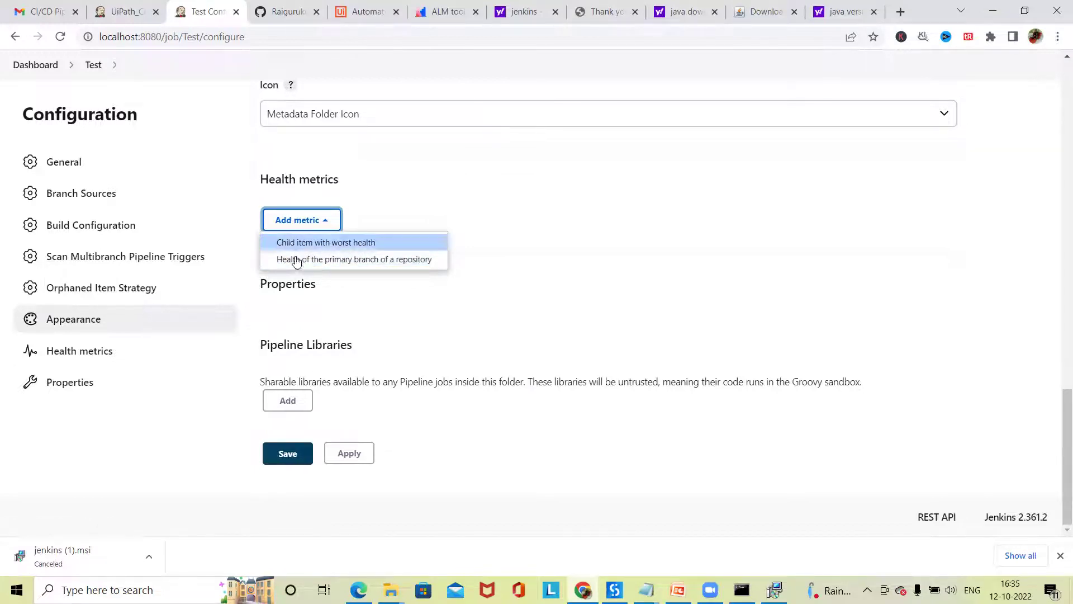
{"action": "left_click", "coordinate": [430, 322]}
{"action": "left_click_drag", "start_coordinate": [300, 357], "coordinate": [427, 357]}
{"action": "left_click", "coordinate": [611, 378]}
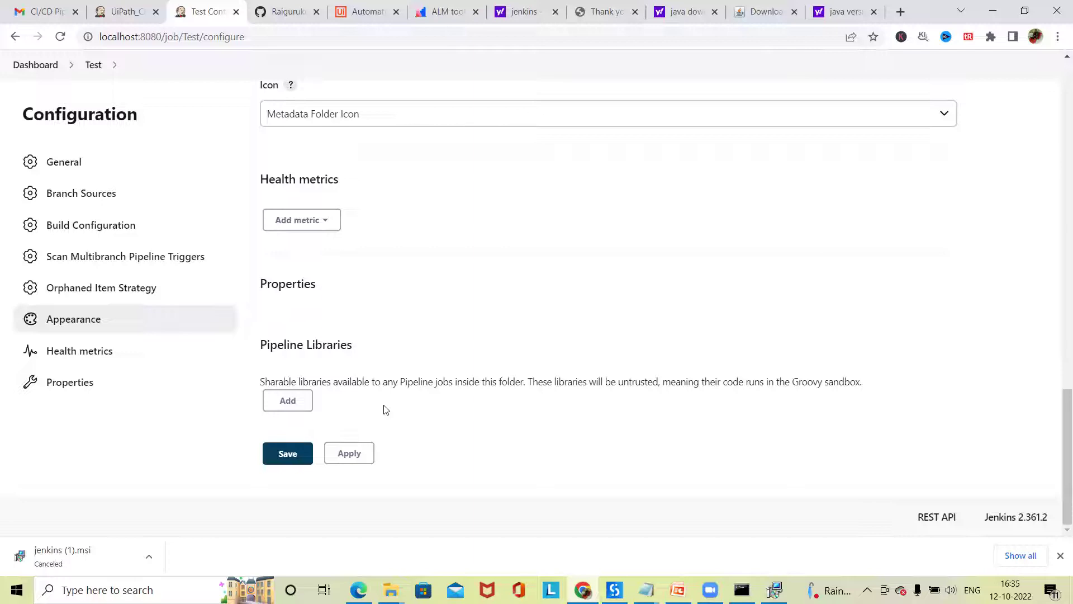
- Jump to the Properties section, then switch to the GitHub repository page
{"action": "scroll", "coordinate": [311, 396], "scroll_direction": "up", "scroll_amount": 15}
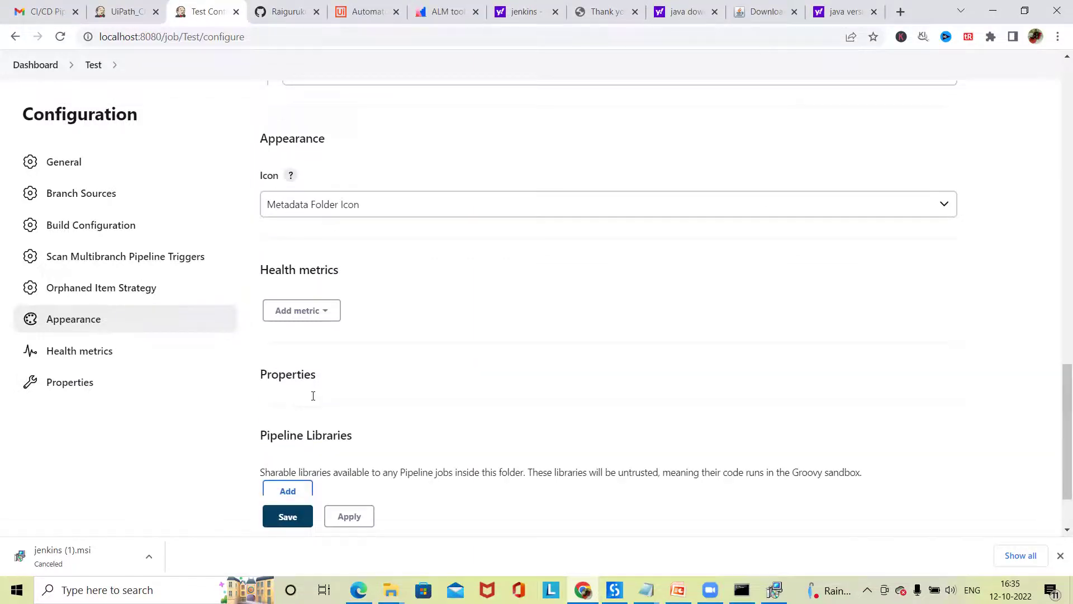
{"action": "scroll", "coordinate": [320, 379], "scroll_direction": "up", "scroll_amount": 8}
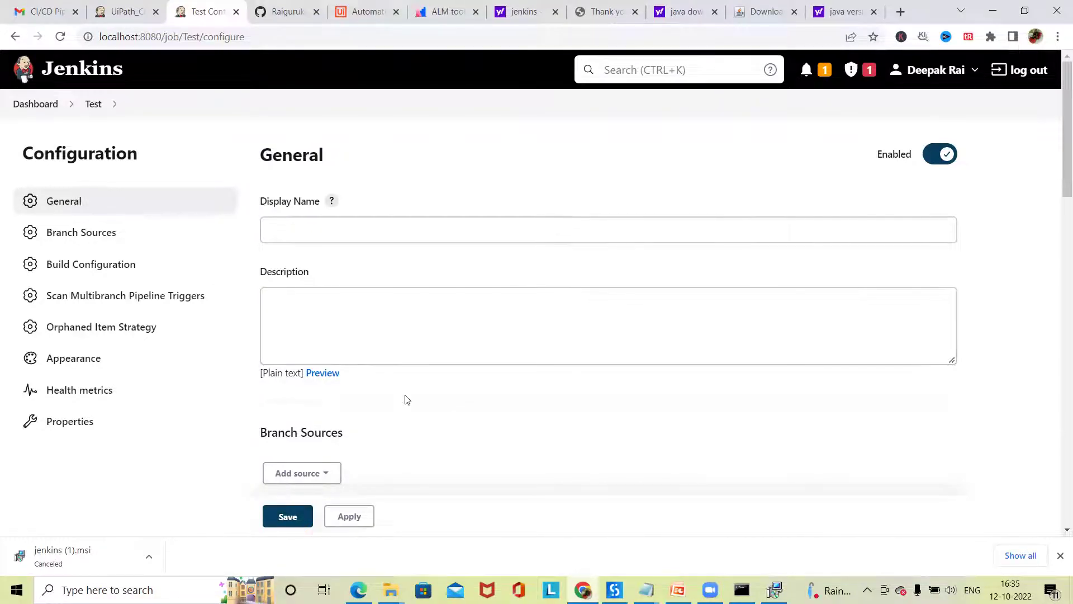
{"action": "left_click", "coordinate": [90, 422]}
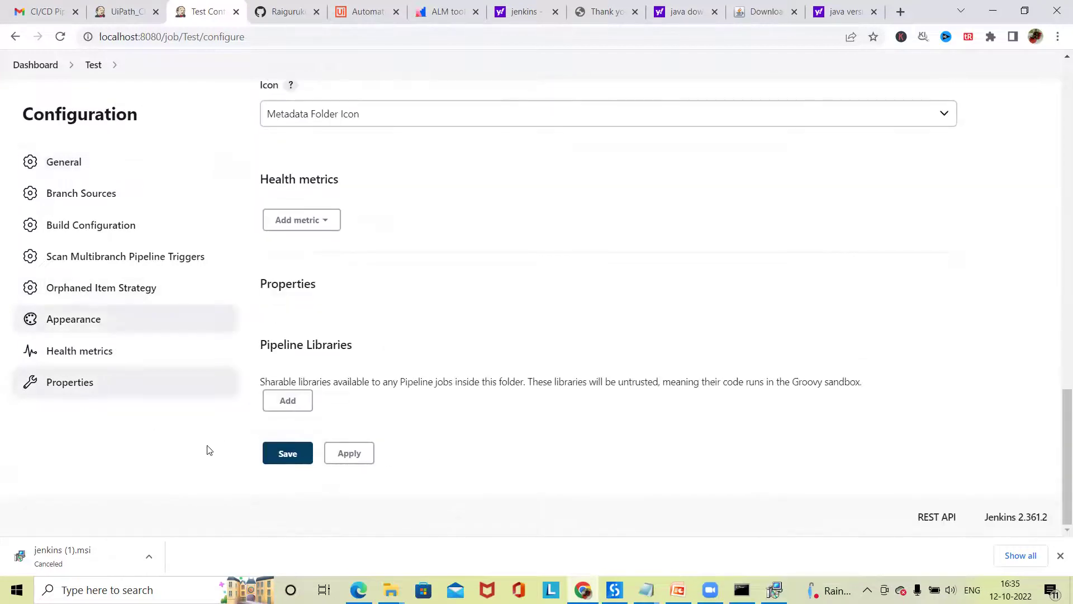
{"action": "scroll", "coordinate": [215, 450], "scroll_direction": "up", "scroll_amount": 6}
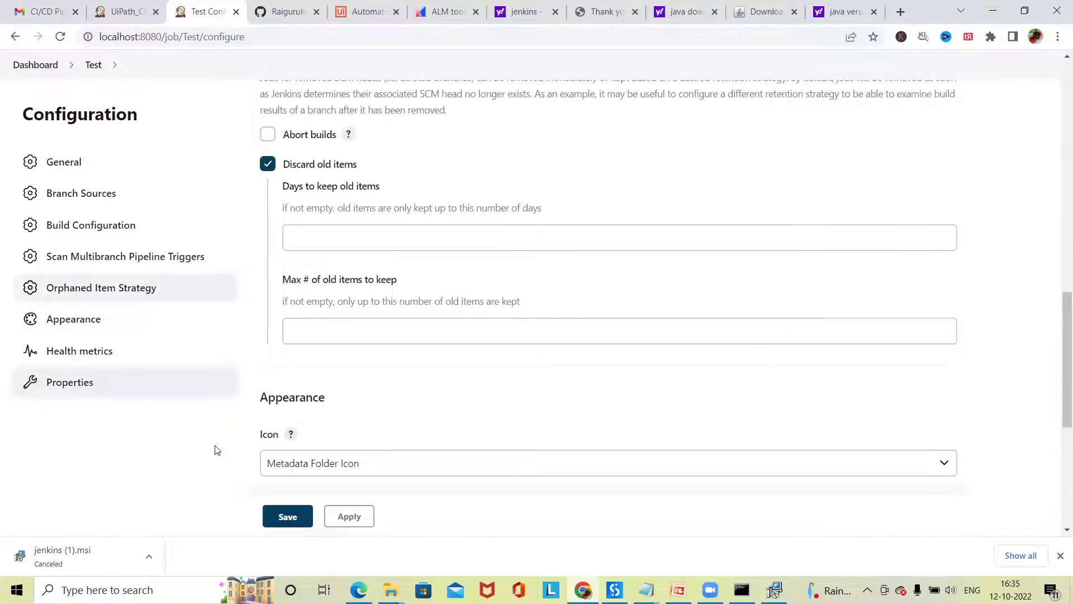
{"action": "scroll", "coordinate": [238, 203], "scroll_direction": "up", "scroll_amount": 1}
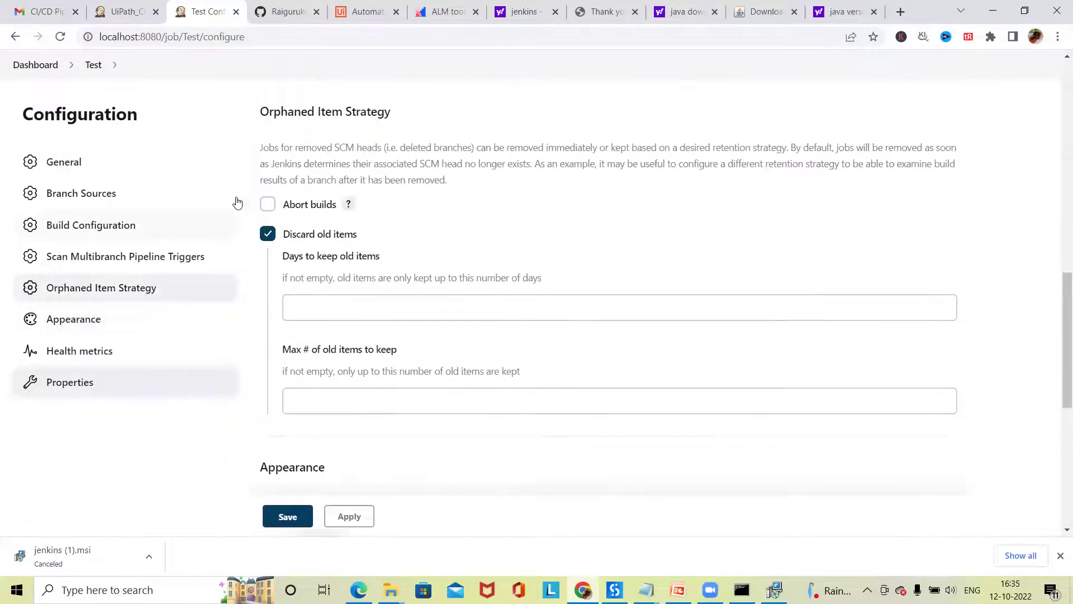
{"action": "left_click", "coordinate": [279, 11]}
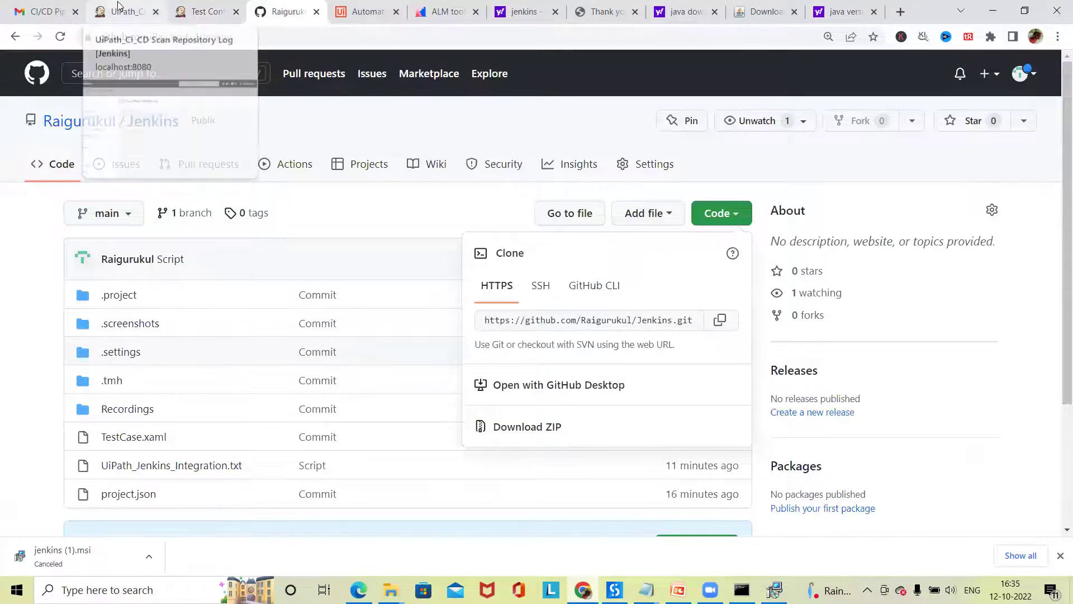
- Check the running UiPath_CI_CD scan log and its General configuration, then return to the dashboard
{"action": "left_click", "coordinate": [118, 6]}
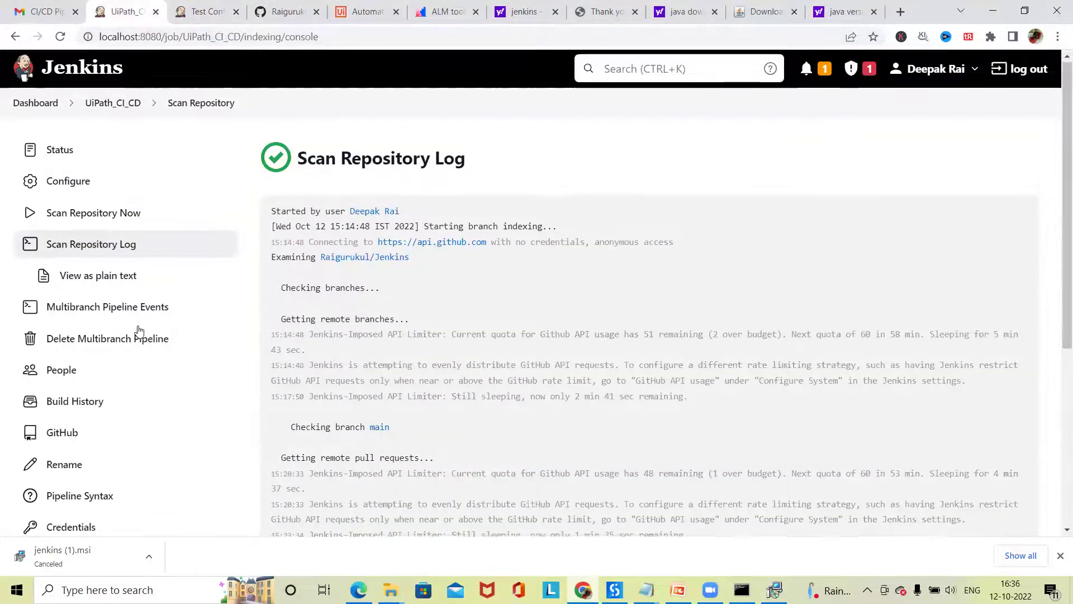
{"action": "scroll", "coordinate": [137, 331], "scroll_direction": "down", "scroll_amount": 5}
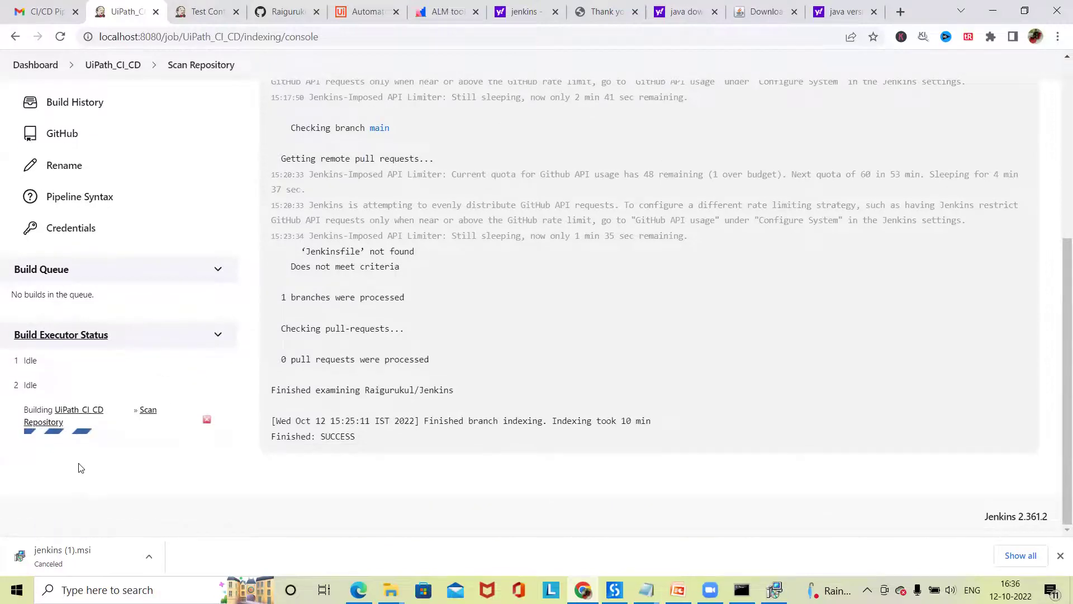
{"action": "left_click", "coordinate": [76, 435]}
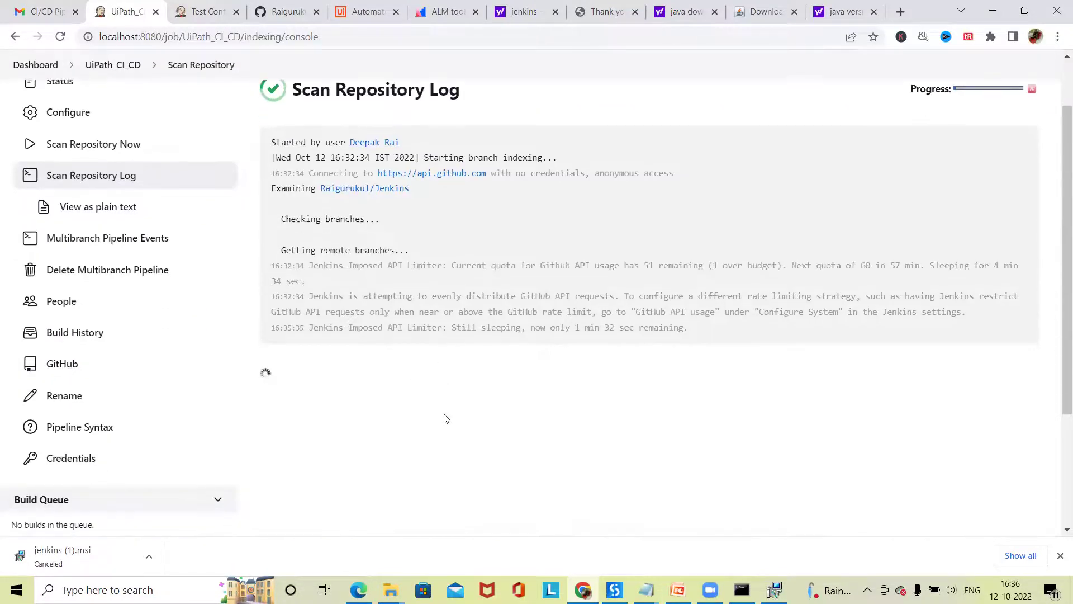
{"action": "scroll", "coordinate": [423, 307], "scroll_direction": "up", "scroll_amount": 4}
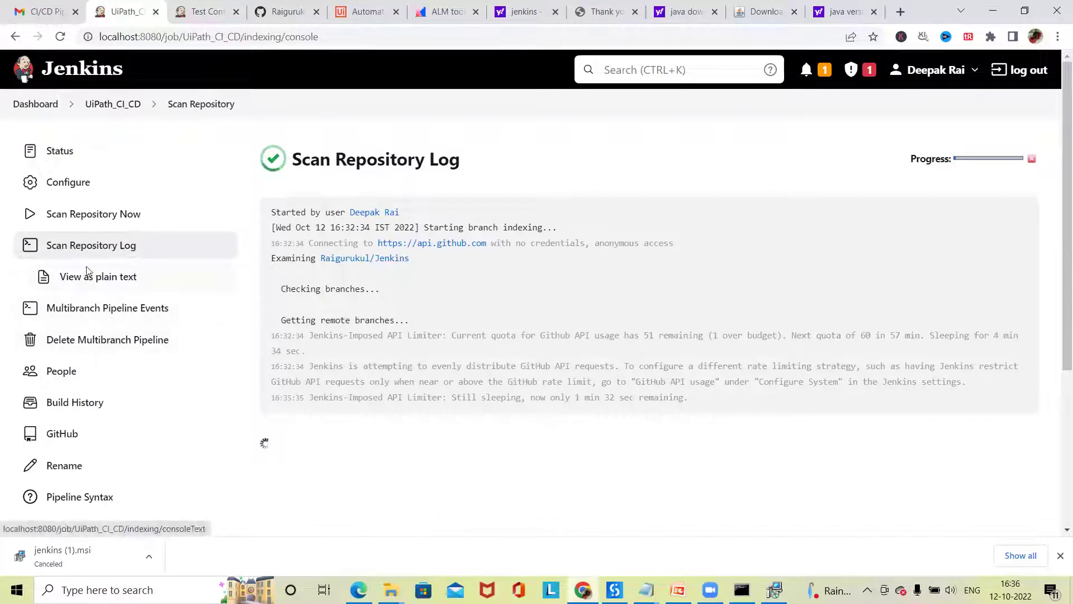
{"action": "left_click", "coordinate": [62, 185]}
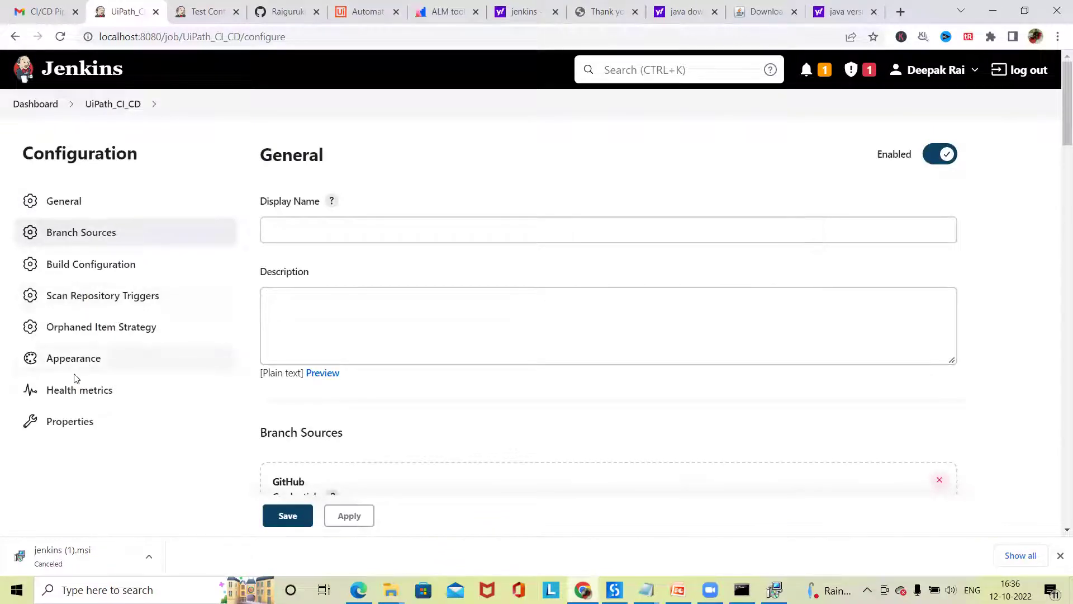
{"action": "left_click", "coordinate": [73, 202]}
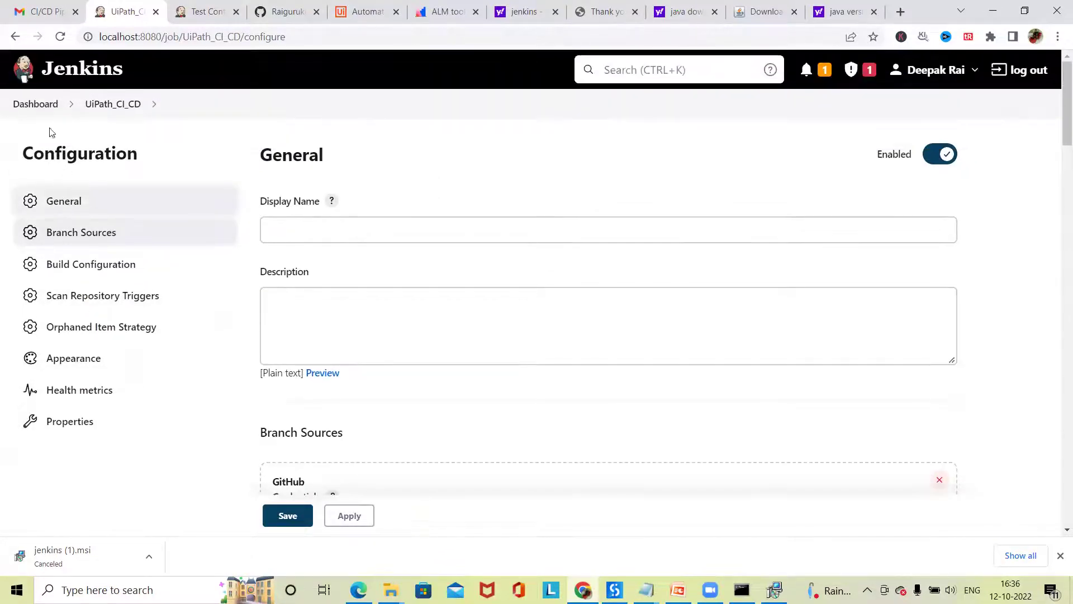
{"action": "left_click", "coordinate": [40, 104]}
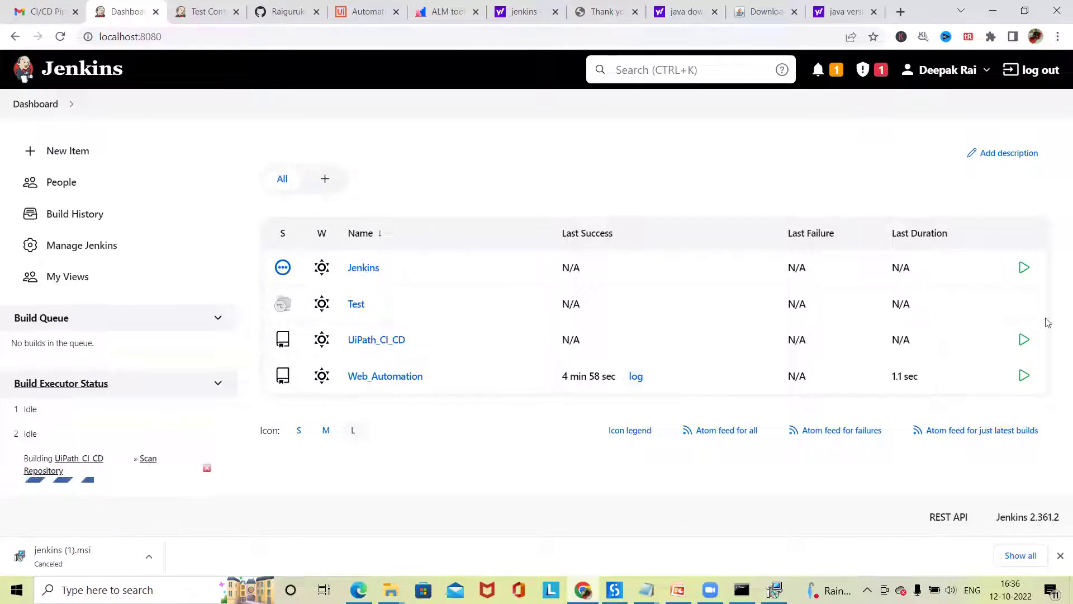
- Look at the Jenkins job and the running UiPath_CI_CD scan log, then return to the dashboard
{"action": "left_click", "coordinate": [364, 268]}
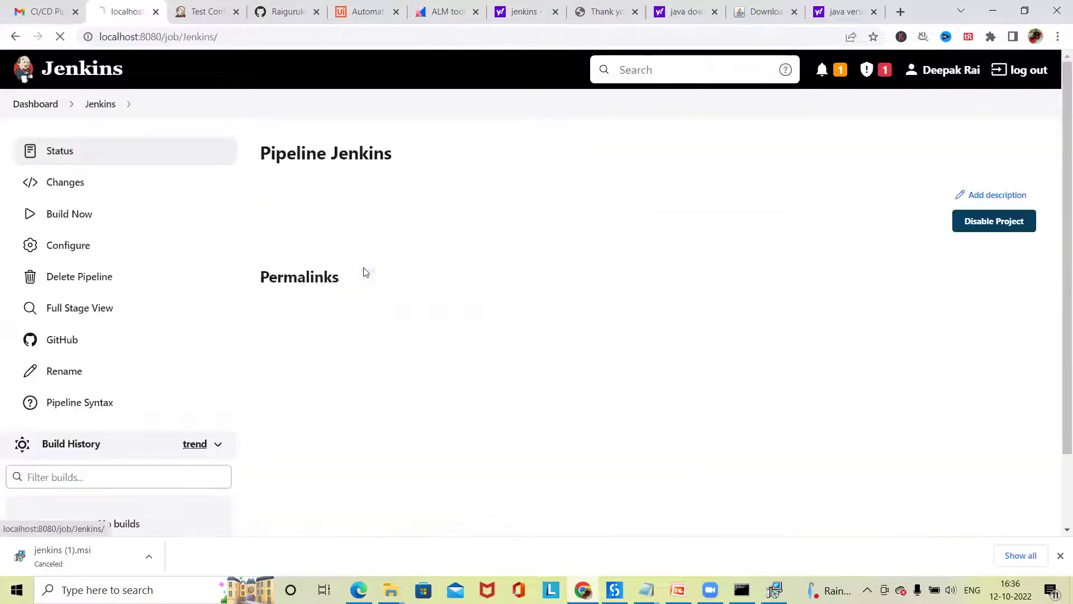
{"action": "left_click", "coordinate": [32, 104]}
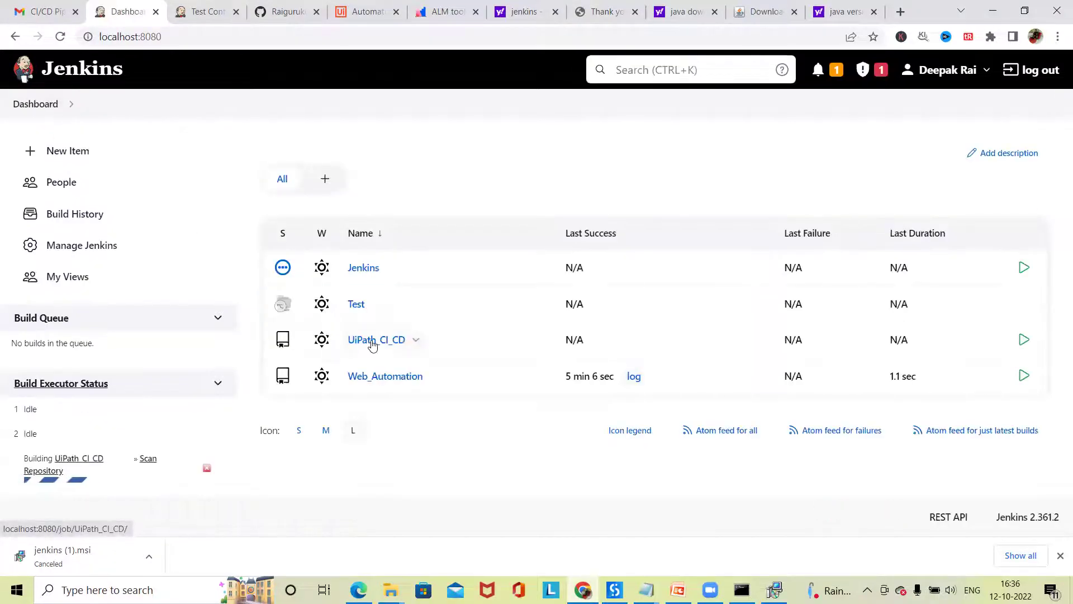
{"action": "left_click", "coordinate": [373, 342]}
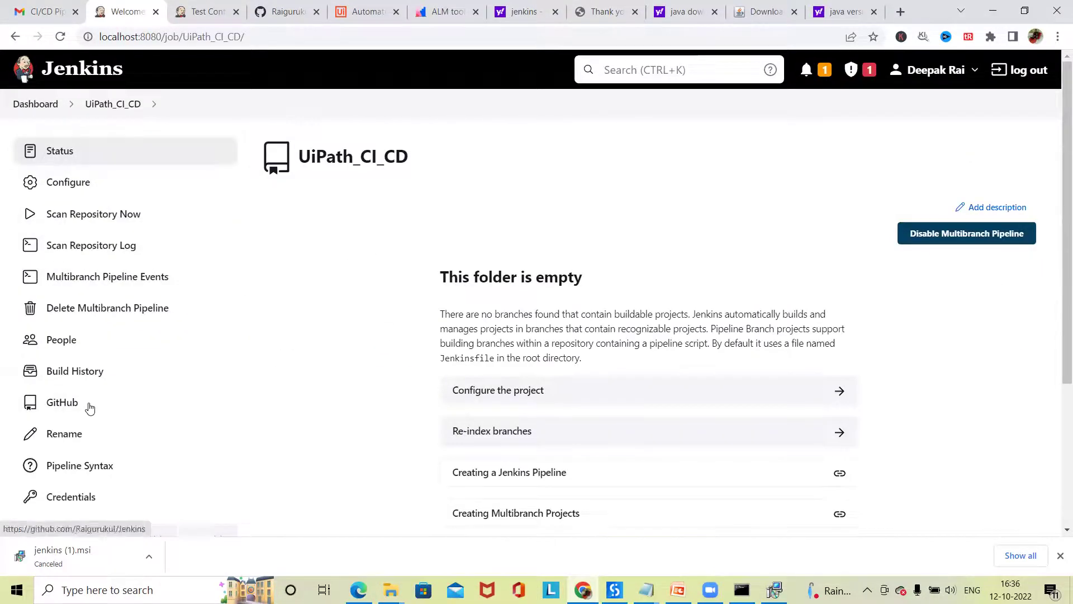
{"action": "scroll", "coordinate": [93, 411], "scroll_direction": "down", "scroll_amount": 4}
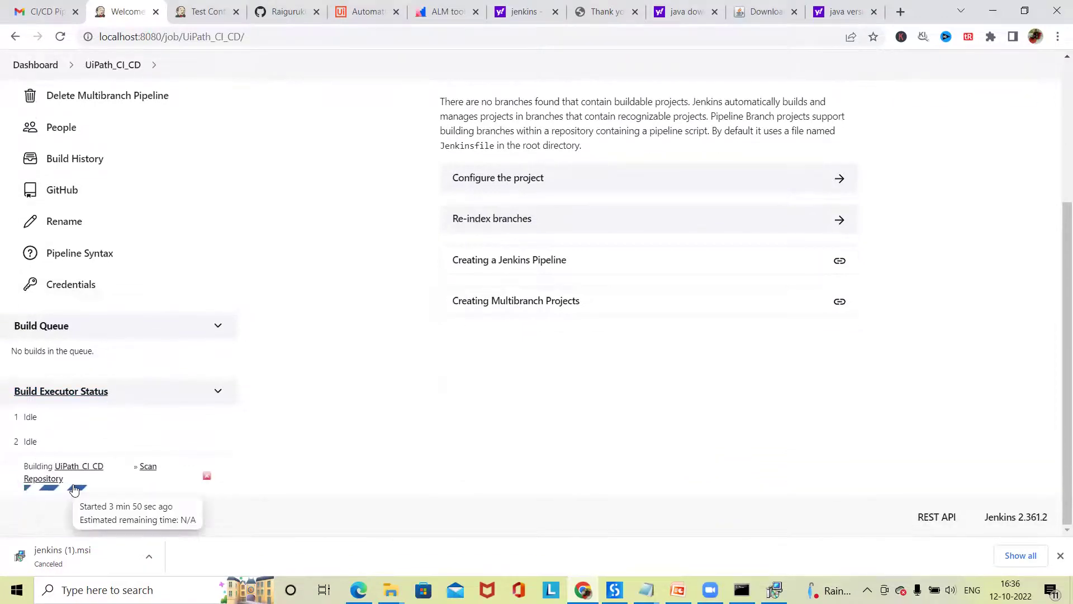
{"action": "left_click", "coordinate": [75, 490]}
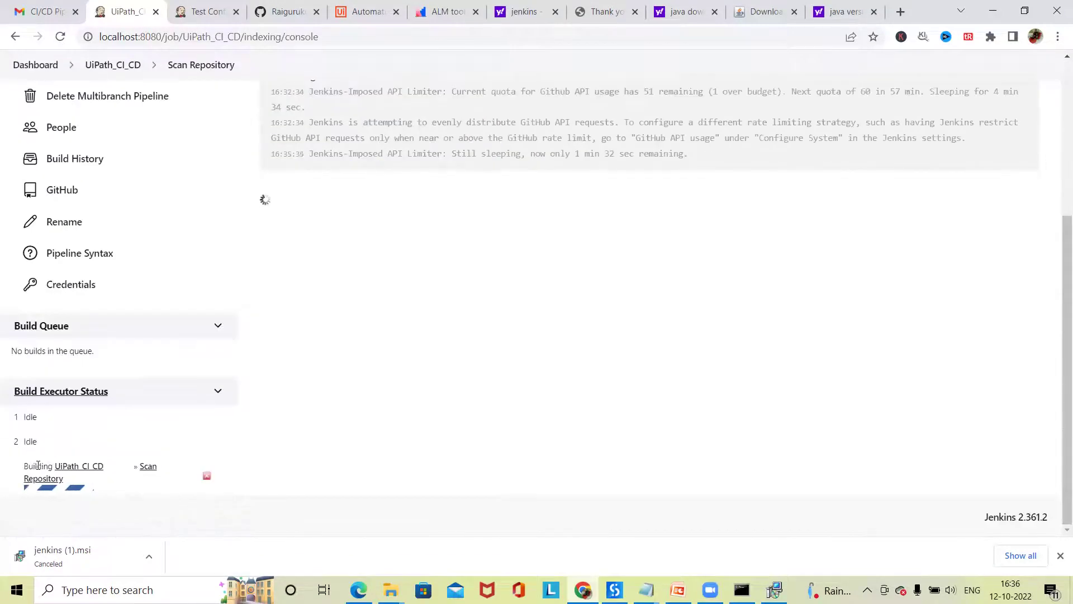
{"action": "scroll", "coordinate": [38, 466], "scroll_direction": "up", "scroll_amount": 5}
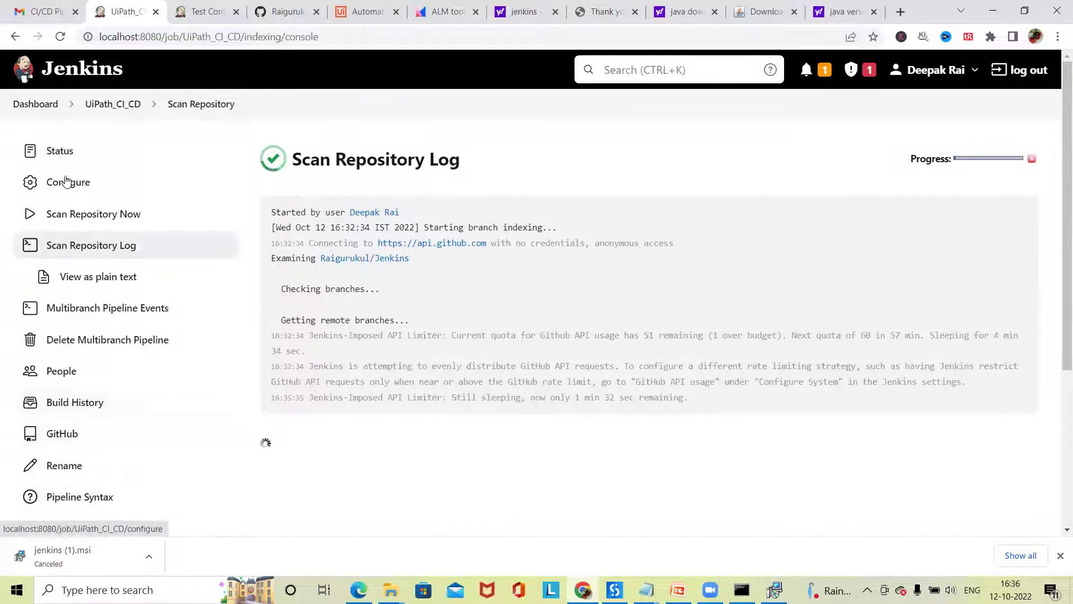
{"action": "left_click", "coordinate": [55, 149]}
{"action": "scroll", "coordinate": [525, 394], "scroll_direction": "down", "scroll_amount": 3}
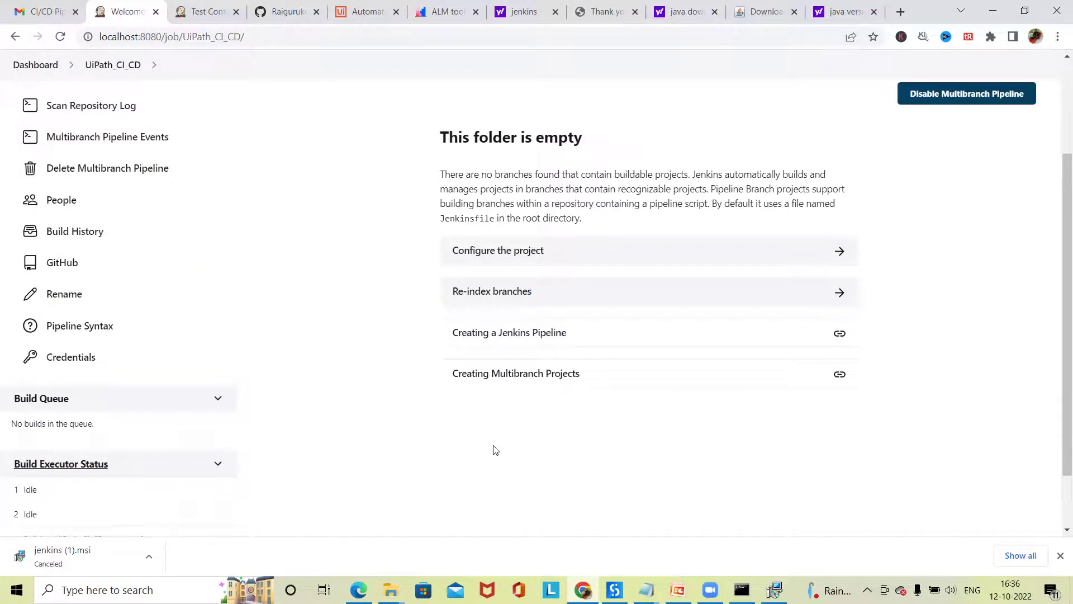
{"action": "scroll", "coordinate": [493, 450], "scroll_direction": "up", "scroll_amount": 3}
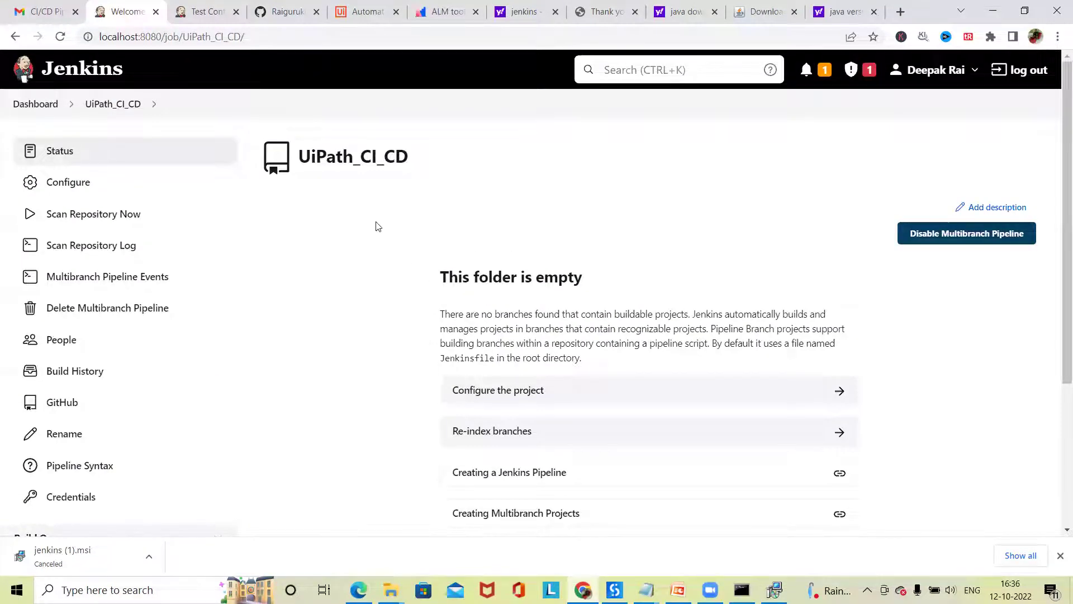
{"action": "scroll", "coordinate": [364, 334], "scroll_direction": "down", "scroll_amount": 3}
{"action": "scroll", "coordinate": [41, 119], "scroll_direction": "up", "scroll_amount": 3}
{"action": "left_click", "coordinate": [37, 104]}
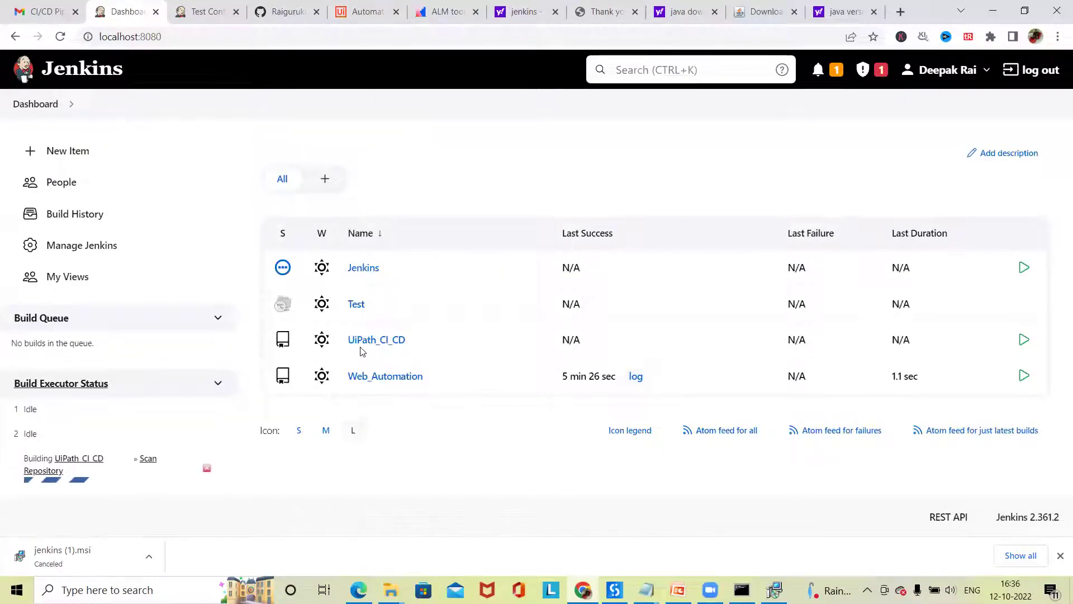
- Run Scan Repository Now on UiPath_CI_CD and check its Build History and scan log
{"action": "left_click", "coordinate": [366, 343]}
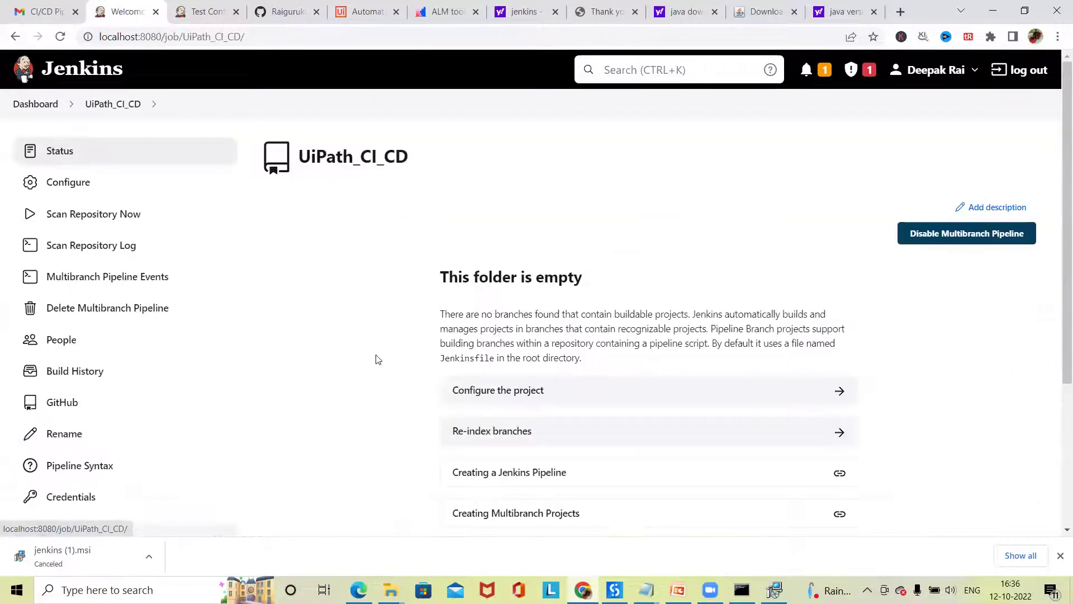
{"action": "left_click", "coordinate": [96, 214]}
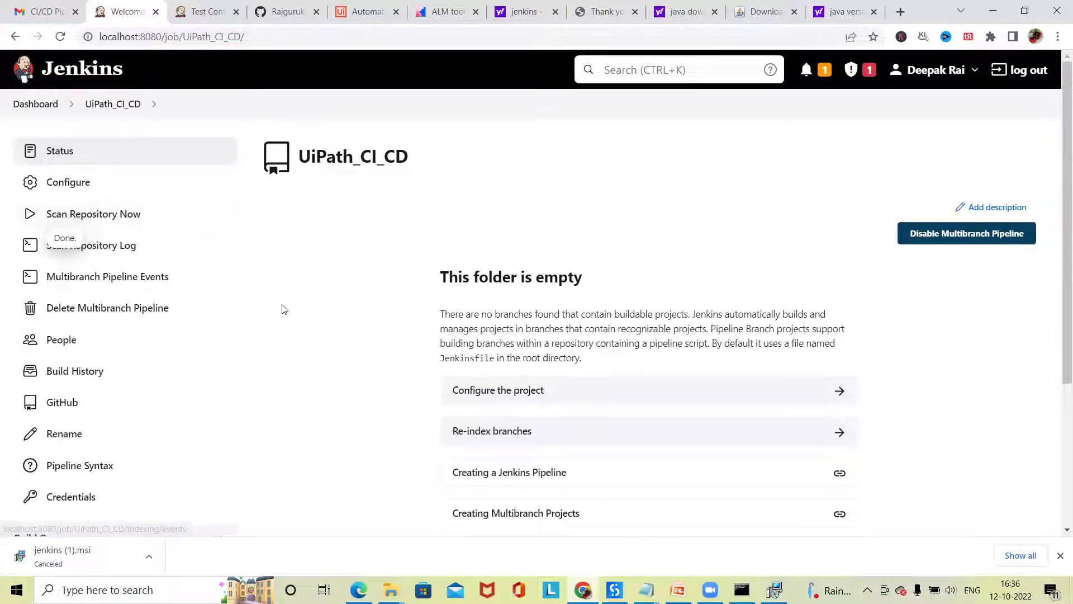
{"action": "left_click", "coordinate": [71, 374]}
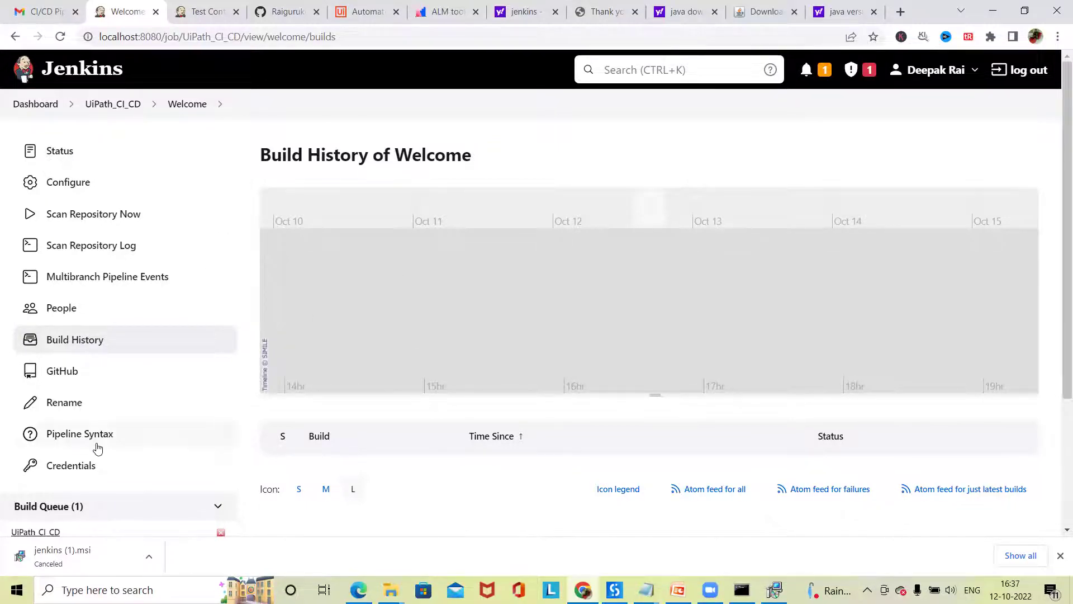
{"action": "scroll", "coordinate": [97, 448], "scroll_direction": "down", "scroll_amount": 3}
{"action": "scroll", "coordinate": [79, 407], "scroll_direction": "up", "scroll_amount": 2}
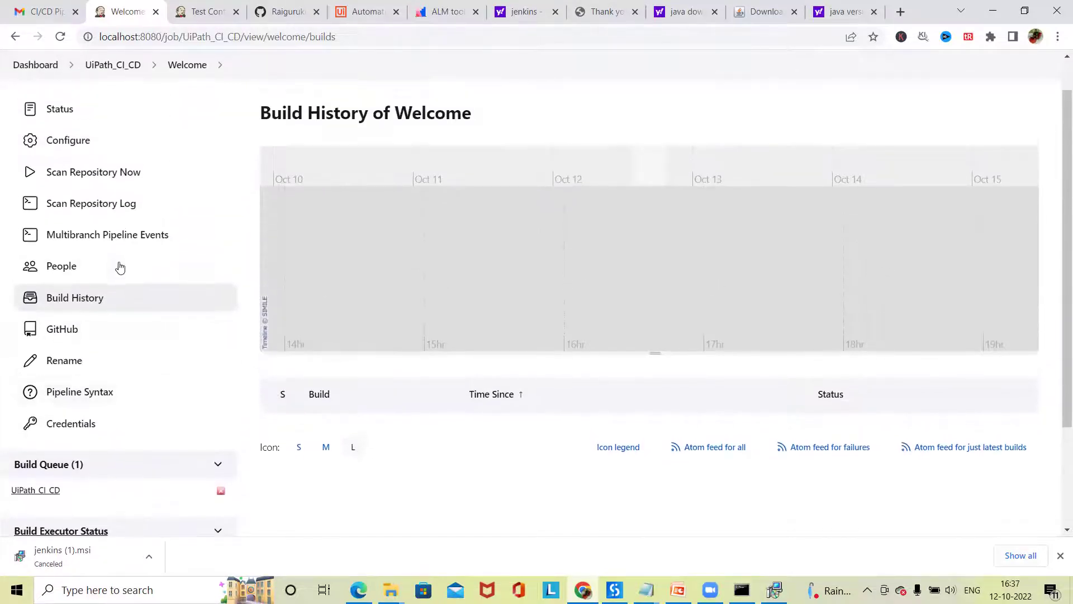
{"action": "left_click", "coordinate": [99, 213]}
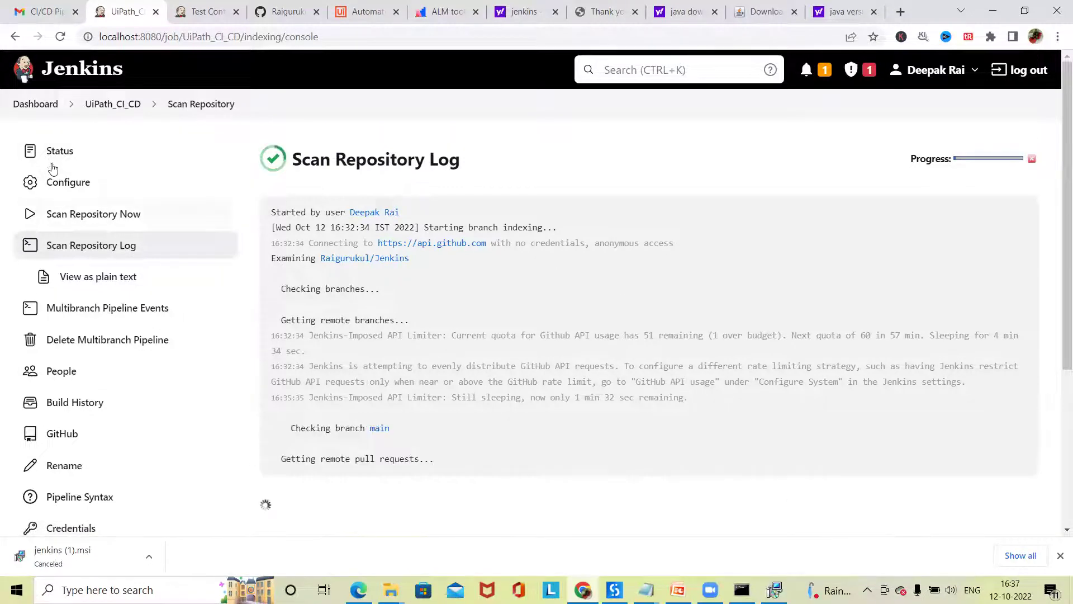
{"action": "left_click", "coordinate": [101, 103]}
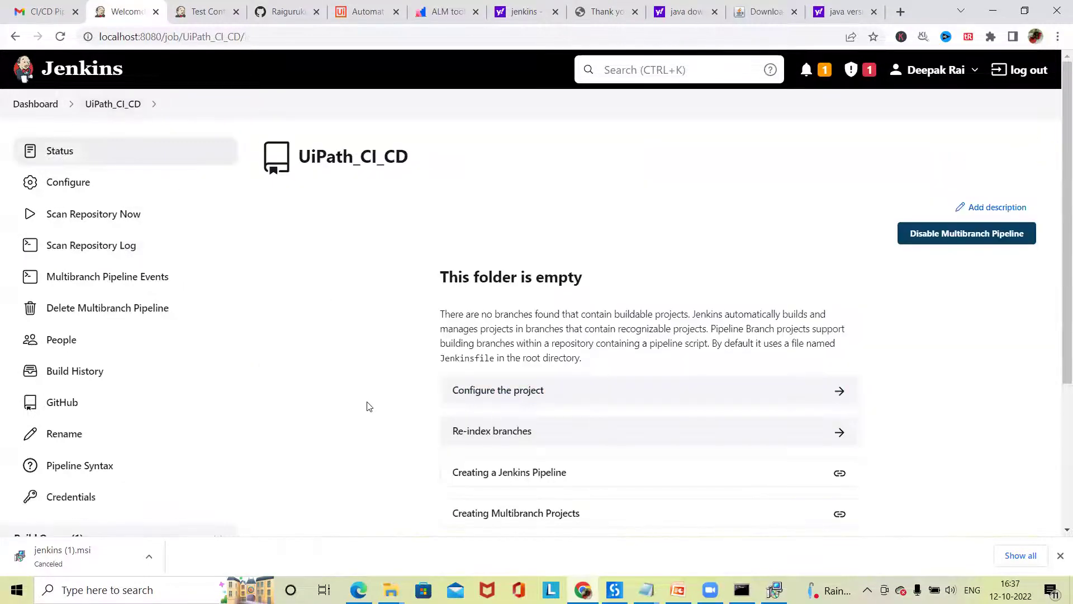
{"action": "scroll", "coordinate": [100, 347], "scroll_direction": "down", "scroll_amount": 4}
{"action": "scroll", "coordinate": [20, 109], "scroll_direction": "up", "scroll_amount": 5}
{"action": "left_click", "coordinate": [20, 107]}
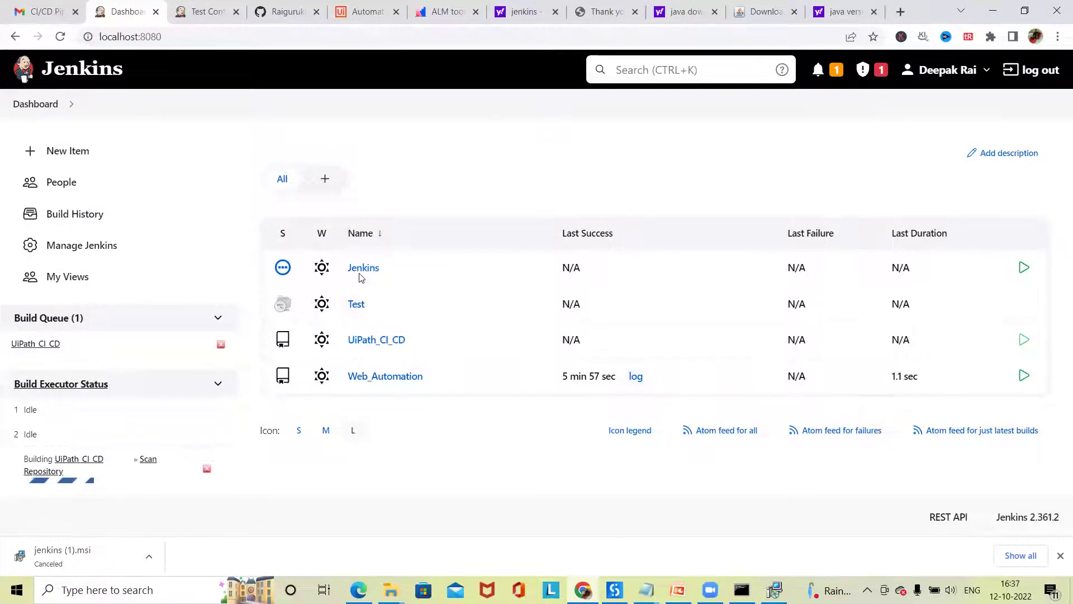
- Review the Jenkins job's Full Stage View and the global Build History, then open UiPath_CI_CD
{"action": "left_click", "coordinate": [362, 270]}
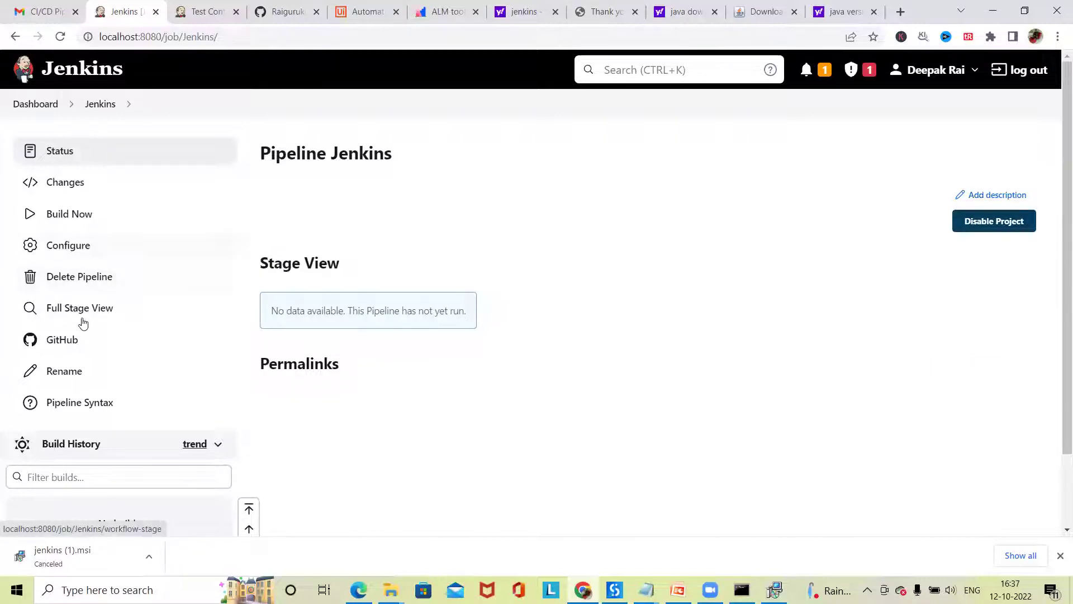
{"action": "left_click", "coordinate": [79, 309]}
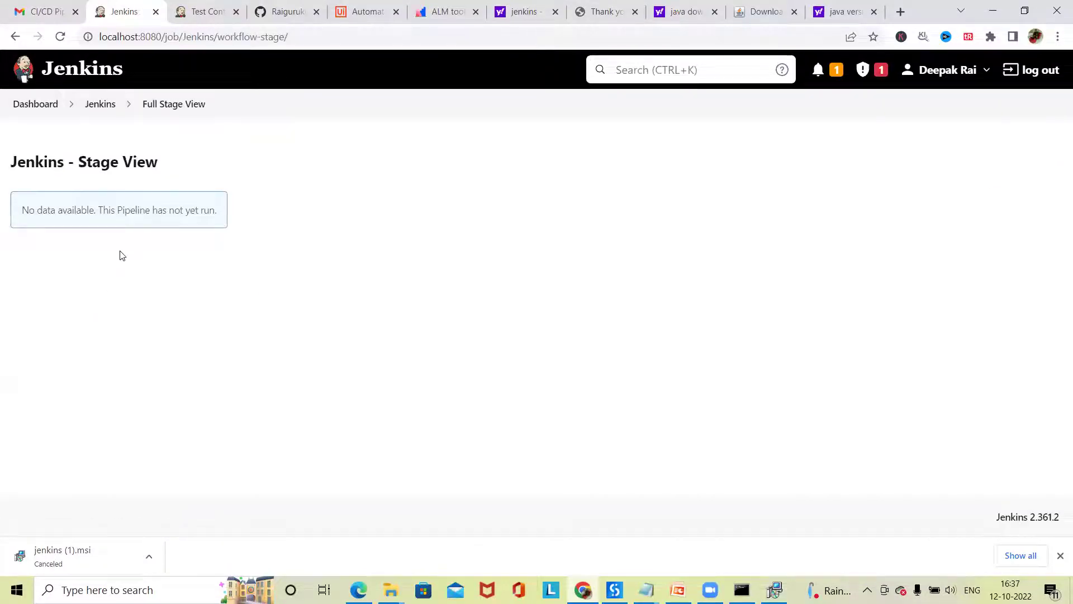
{"action": "left_click", "coordinate": [31, 105]}
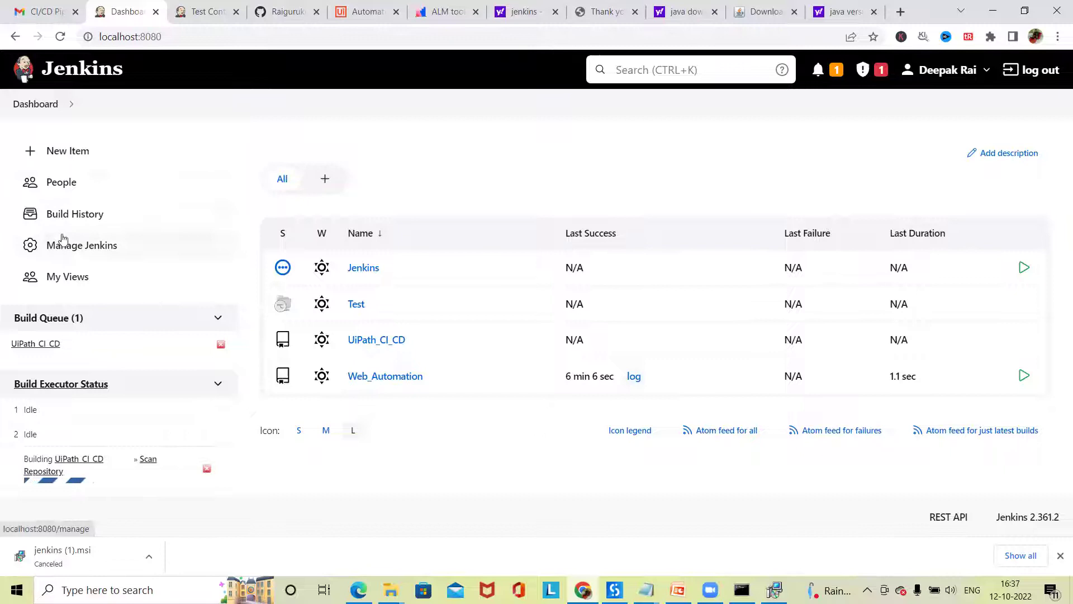
{"action": "left_click", "coordinate": [82, 222]}
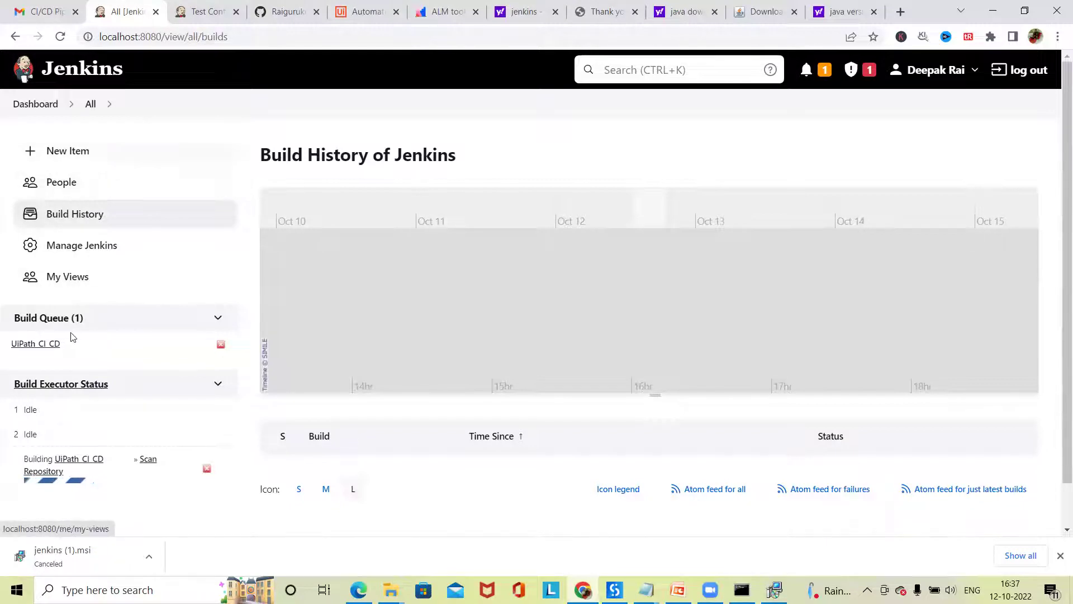
{"action": "left_click", "coordinate": [35, 104]}
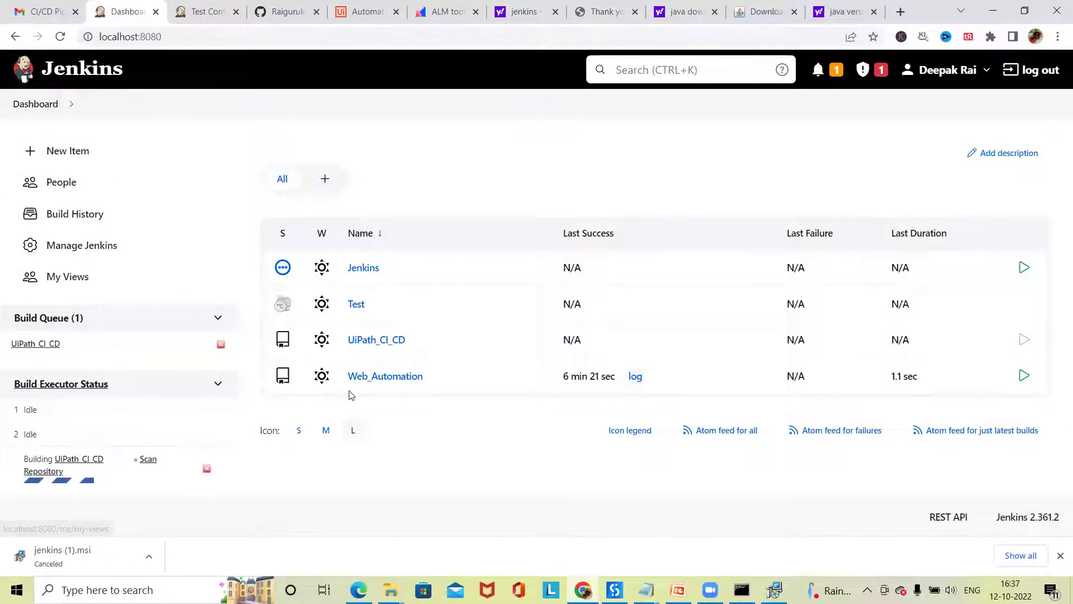
{"action": "left_click", "coordinate": [380, 339]}
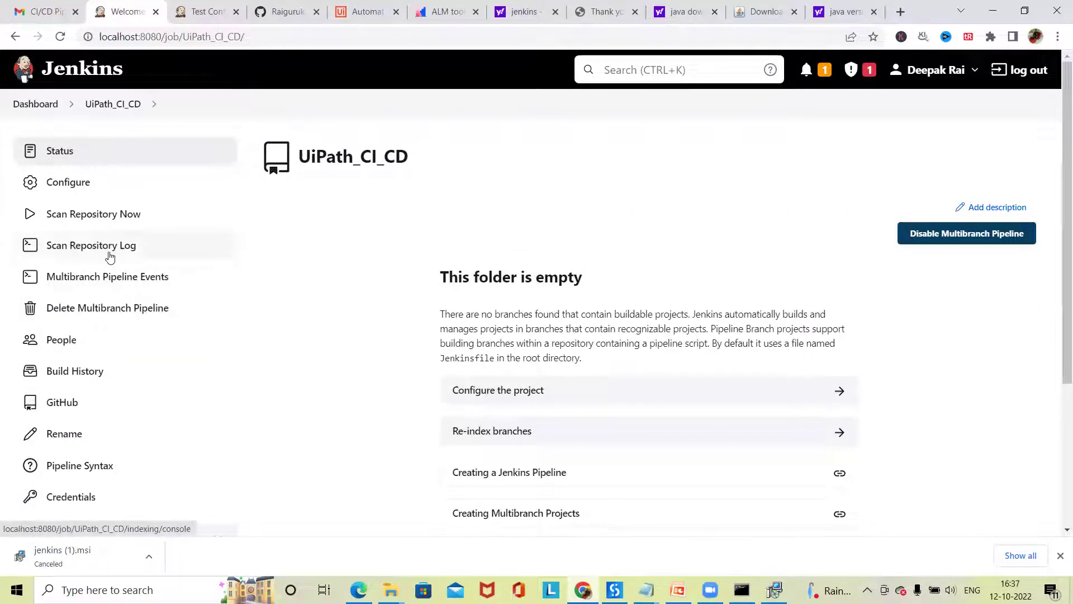
- Look over the UiPath_CI_CD configuration, then start re-indexing its branches from the status page
{"action": "scroll", "coordinate": [623, 256], "scroll_direction": "down", "scroll_amount": 1}
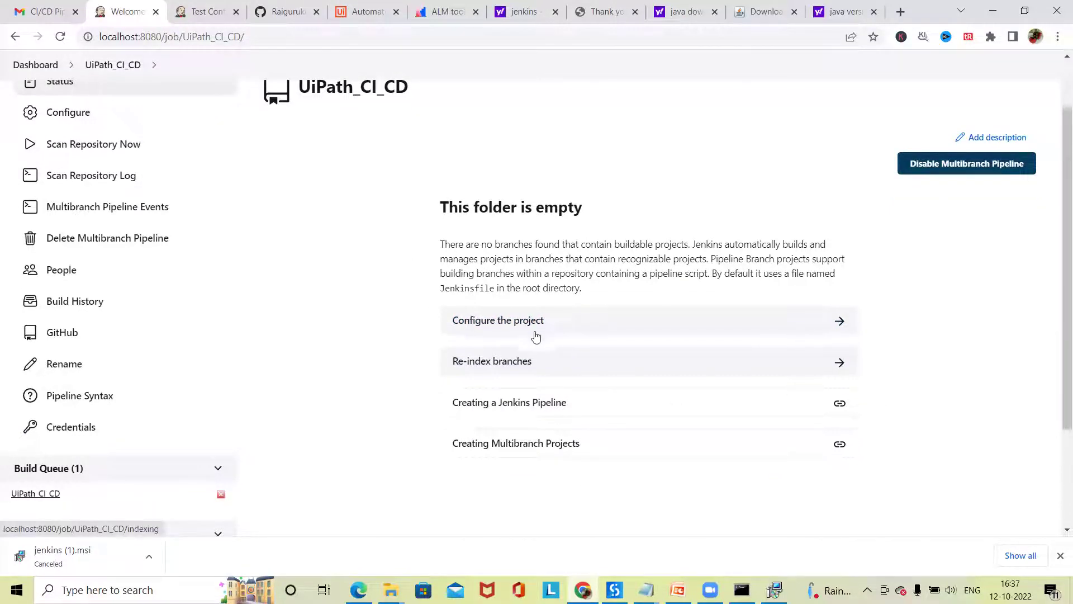
{"action": "left_click", "coordinate": [530, 330]}
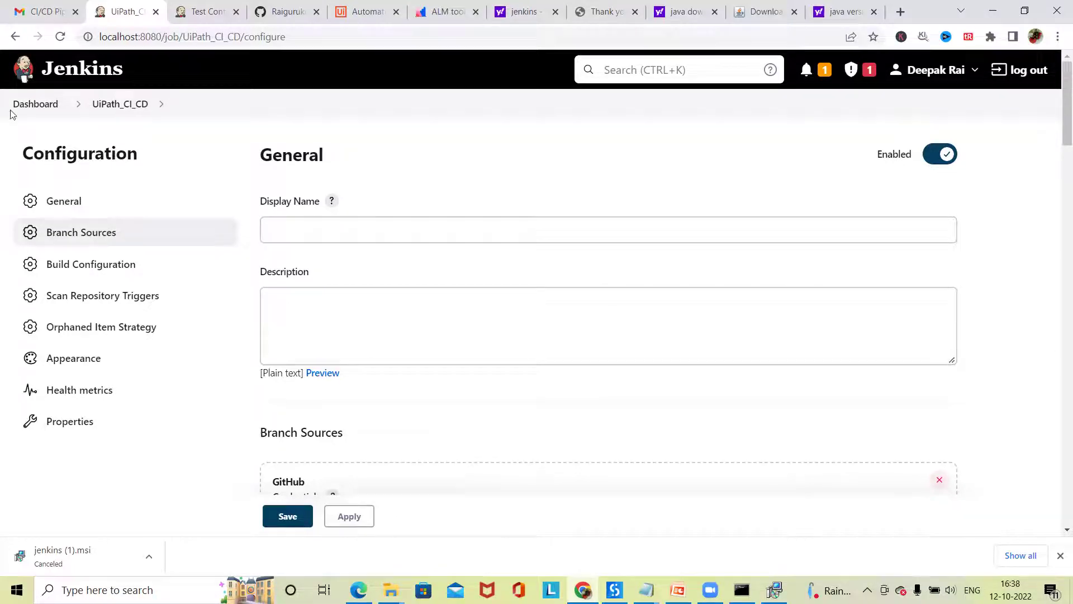
{"action": "left_click", "coordinate": [99, 105]}
{"action": "scroll", "coordinate": [493, 443], "scroll_direction": "down", "scroll_amount": 3}
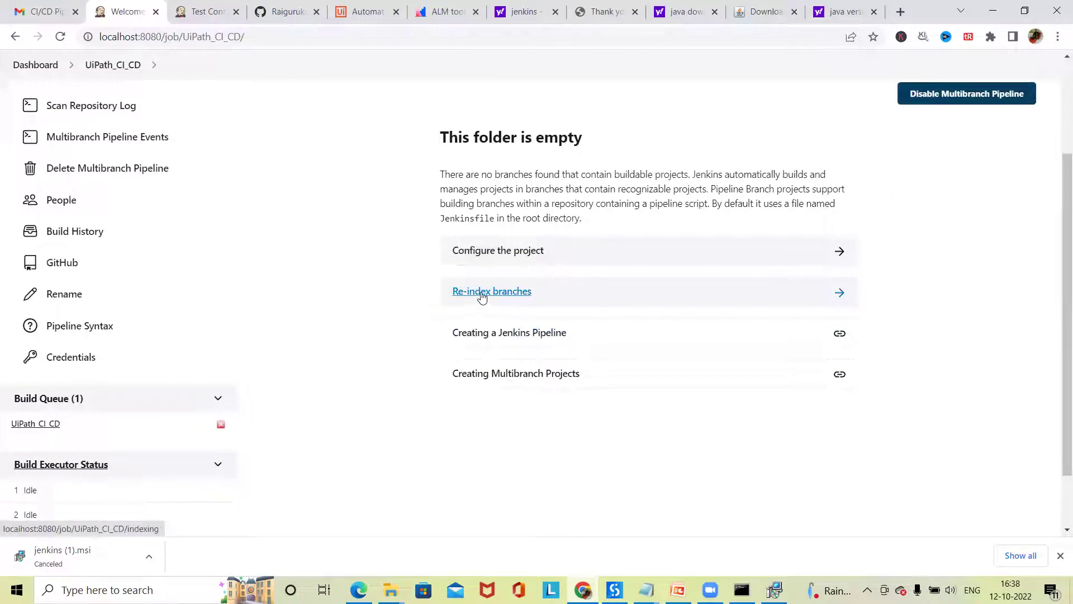
{"action": "left_click", "coordinate": [501, 298]}
- Open the Creating a Jenkins Pipeline guide and read down to Declarative Pipeline fundamentals
{"action": "left_click", "coordinate": [512, 337]}
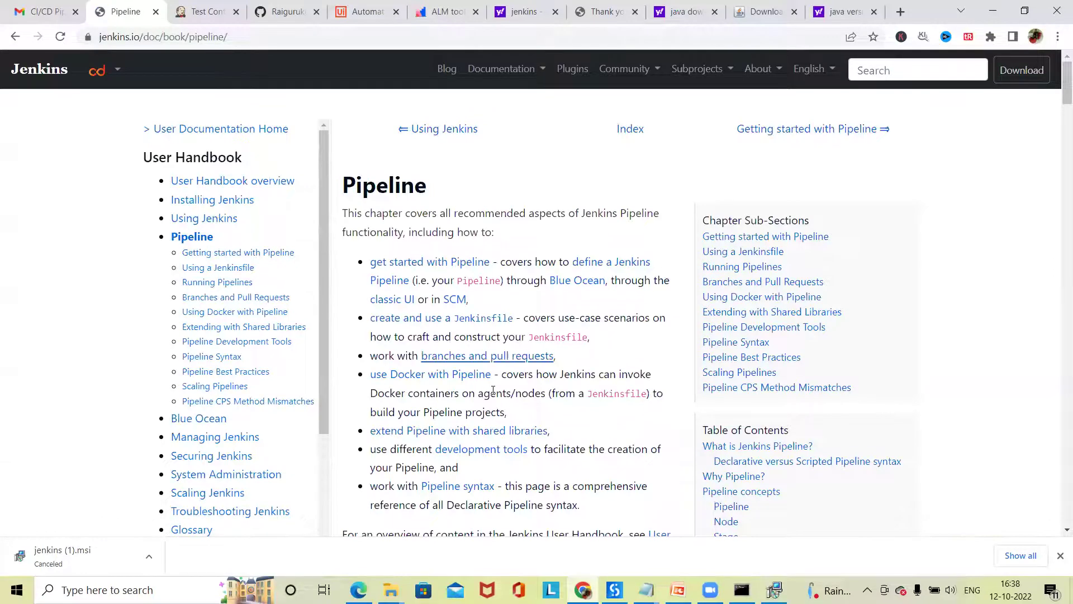
{"action": "scroll", "coordinate": [494, 391], "scroll_direction": "down", "scroll_amount": 1}
{"action": "scroll", "coordinate": [496, 394], "scroll_direction": "down", "scroll_amount": 4}
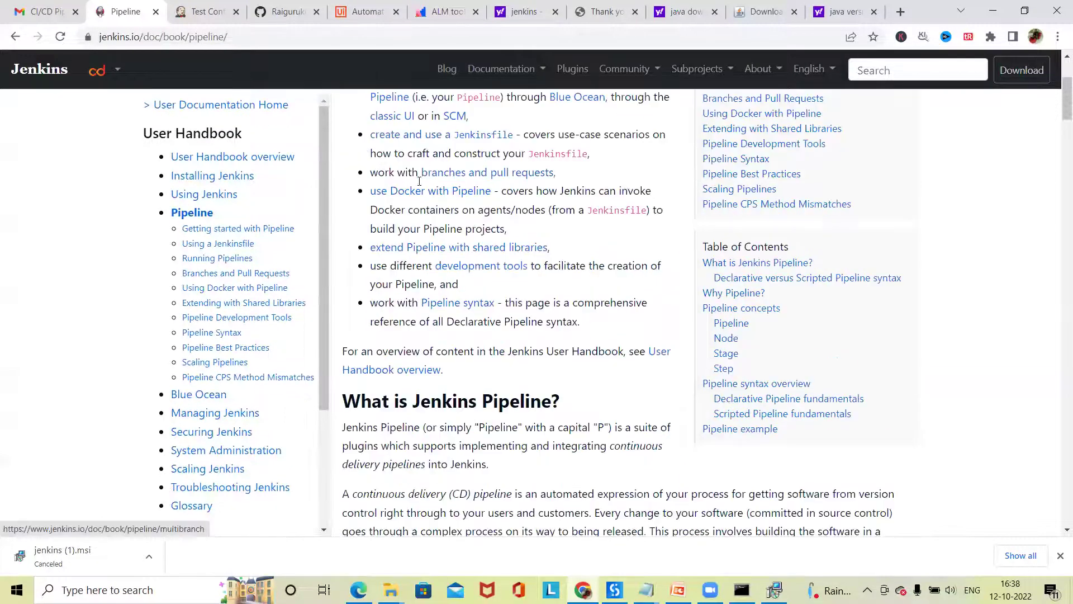
{"action": "scroll", "coordinate": [196, 350], "scroll_direction": "down", "scroll_amount": 6}
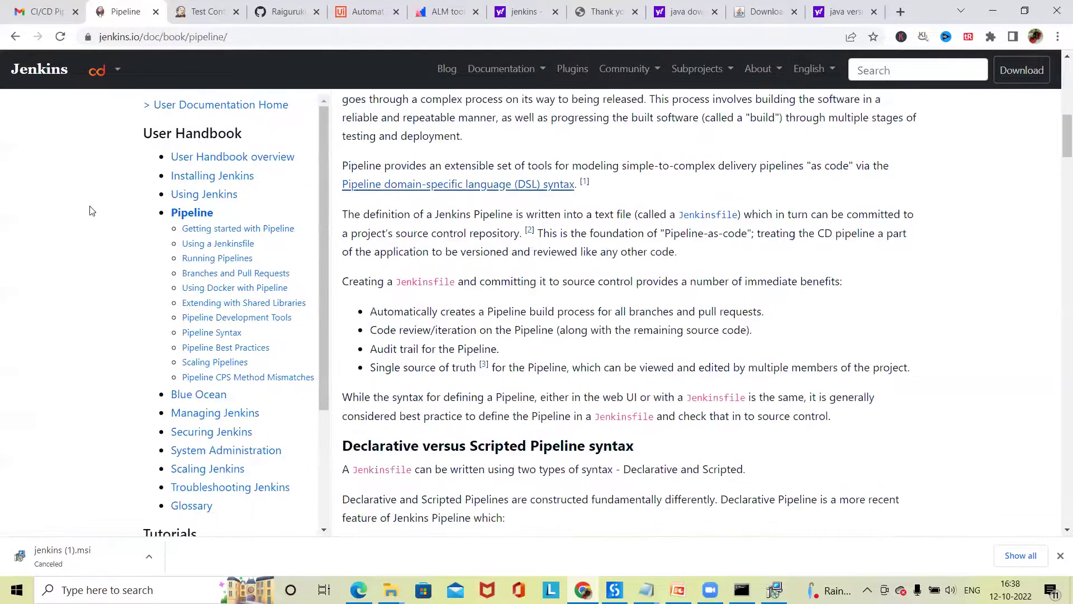
{"action": "scroll", "coordinate": [132, 76], "scroll_direction": "down", "scroll_amount": 4}
{"action": "scroll", "coordinate": [126, 36], "scroll_direction": "down", "scroll_amount": 3}
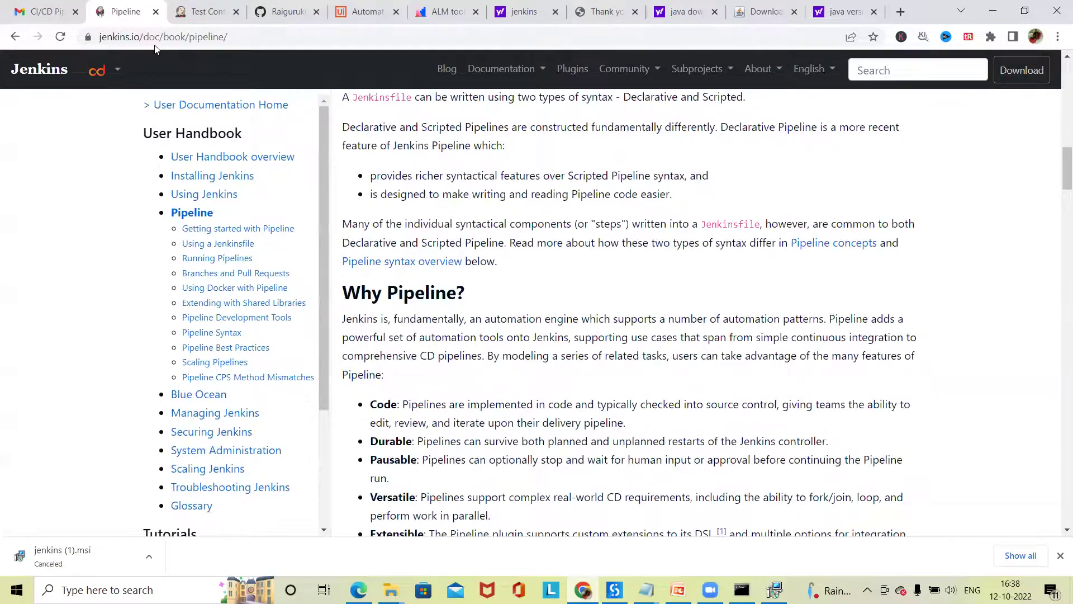
{"action": "scroll", "coordinate": [168, 35], "scroll_direction": "up", "scroll_amount": 4}
{"action": "scroll", "coordinate": [178, 37], "scroll_direction": "up", "scroll_amount": 13}
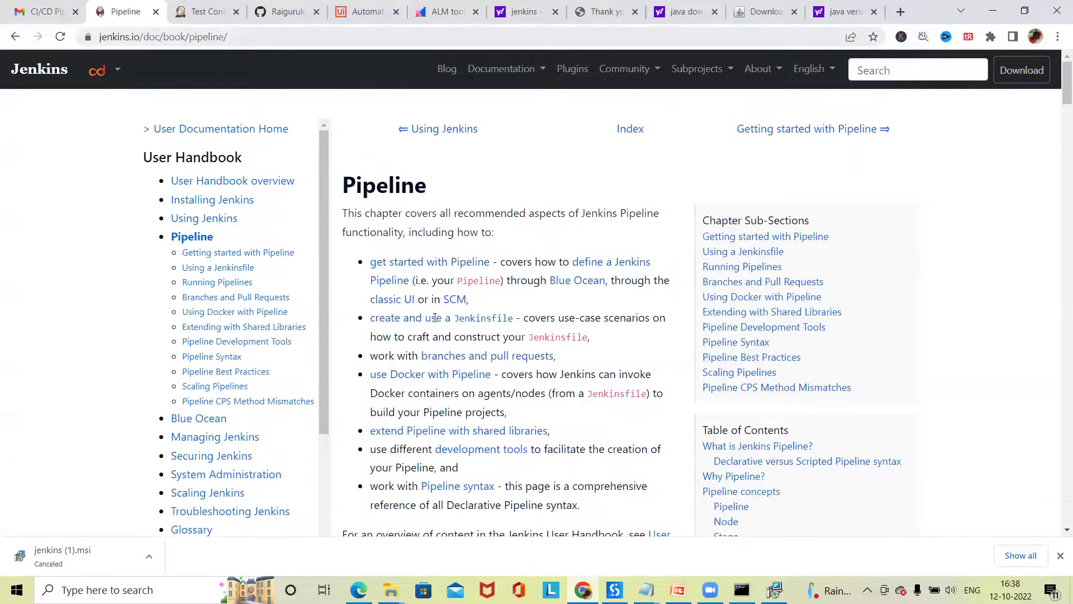
{"action": "scroll", "coordinate": [499, 399], "scroll_direction": "down", "scroll_amount": 3}
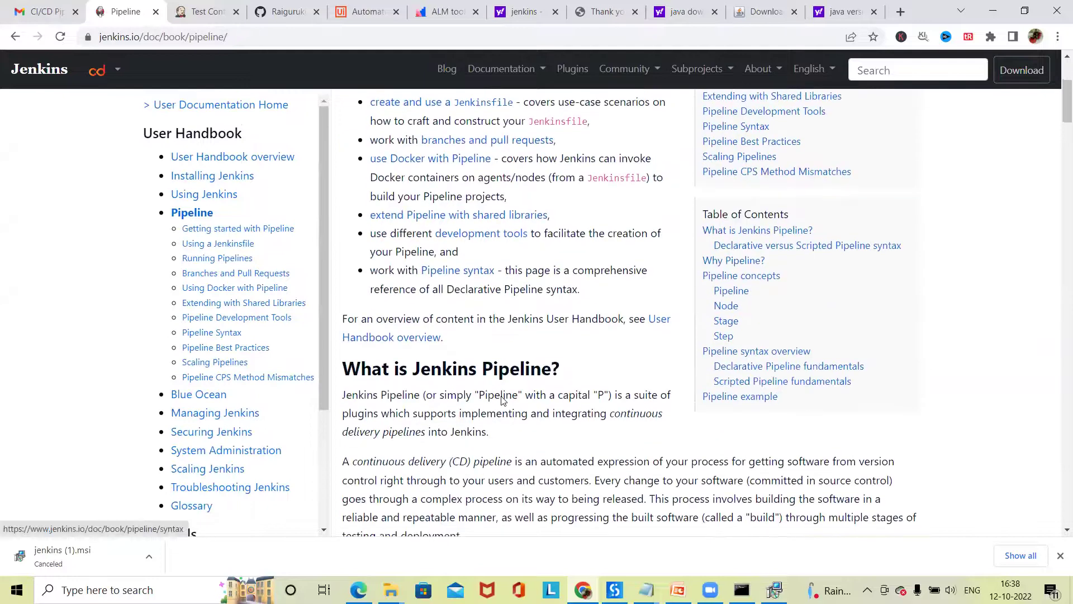
{"action": "scroll", "coordinate": [501, 399], "scroll_direction": "down", "scroll_amount": 2}
{"action": "scroll", "coordinate": [501, 399], "scroll_direction": "down", "scroll_amount": 18}
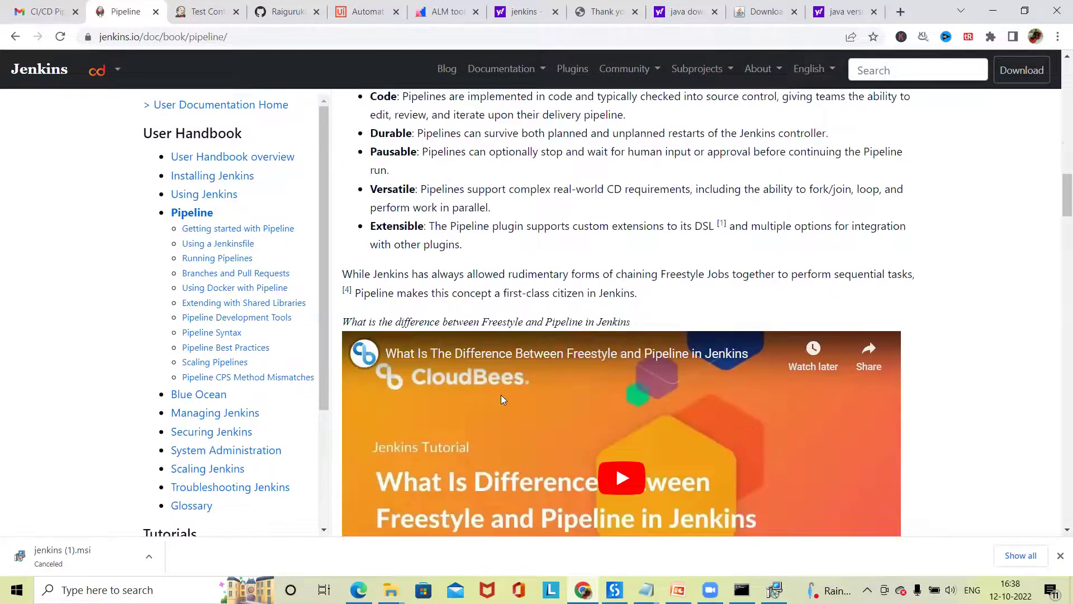
{"action": "scroll", "coordinate": [502, 396], "scroll_direction": "down", "scroll_amount": 12}
{"action": "scroll", "coordinate": [506, 390], "scroll_direction": "down", "scroll_amount": 4}
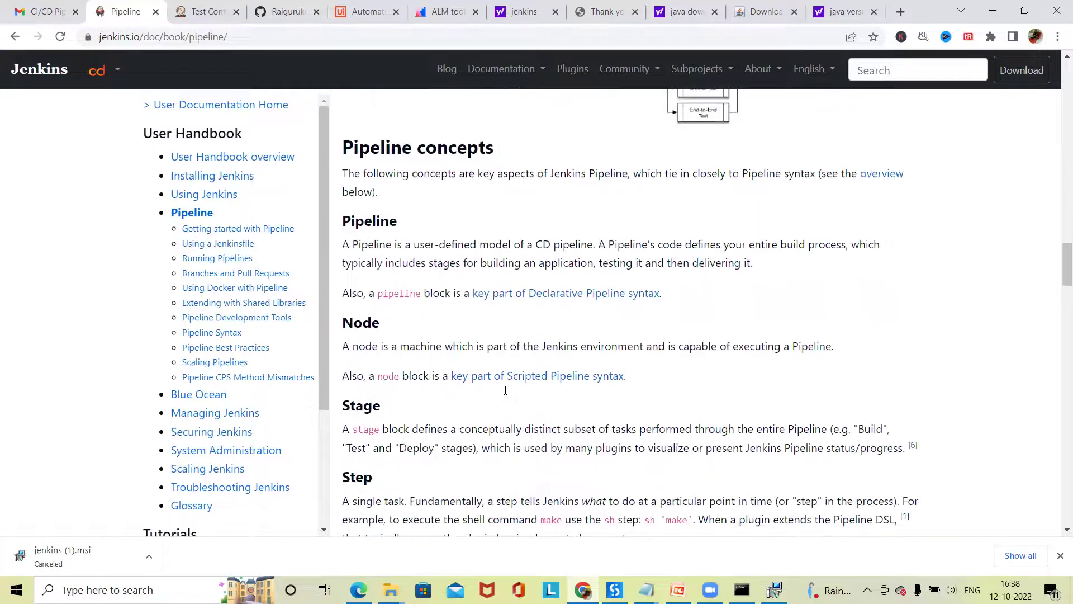
{"action": "scroll", "coordinate": [507, 396], "scroll_direction": "up", "scroll_amount": 2}
{"action": "scroll", "coordinate": [512, 399], "scroll_direction": "down", "scroll_amount": 2}
{"action": "scroll", "coordinate": [512, 402], "scroll_direction": "down", "scroll_amount": 7}
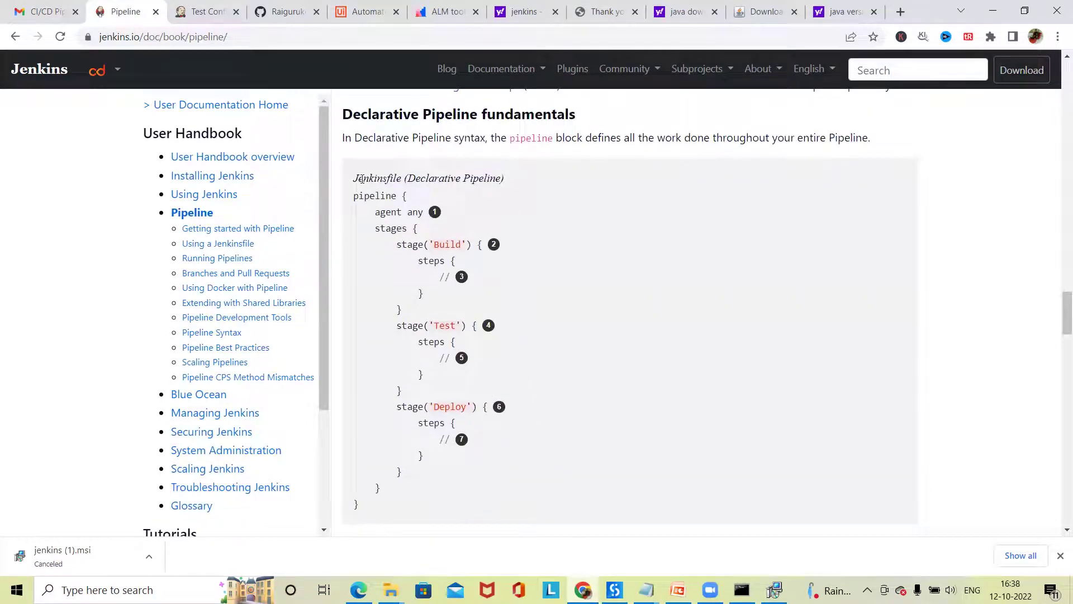
- Select the declarative Jenkinsfile example code, then go back to the UiPath_CI_CD page
{"action": "left_click_drag", "start_coordinate": [354, 179], "coordinate": [539, 510]}
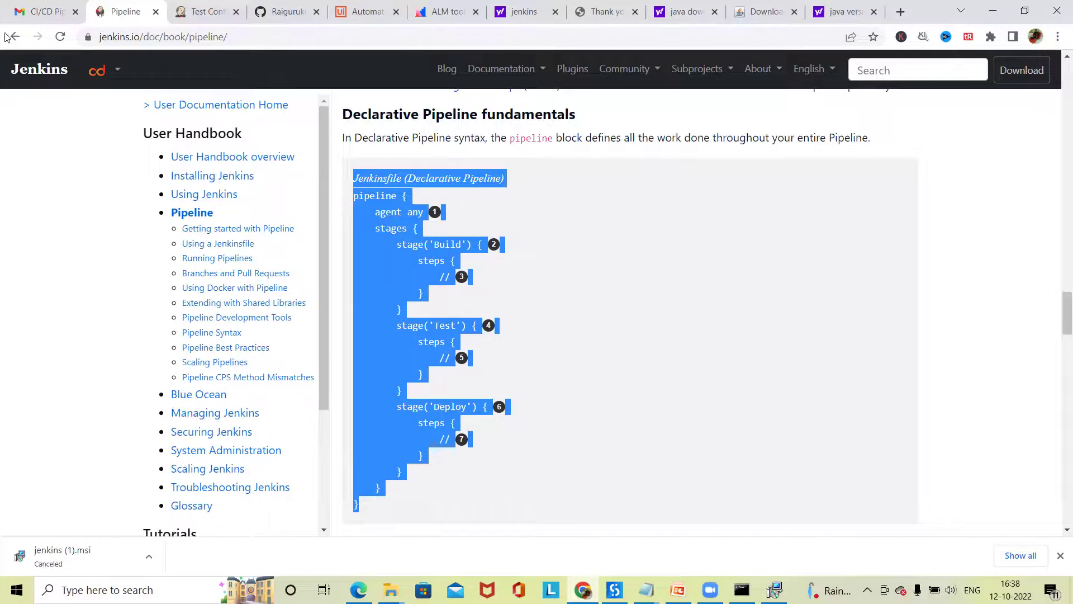
{"action": "scroll", "coordinate": [441, 373], "scroll_direction": "up", "scroll_amount": 6}
{"action": "key", "text": "alt+Left"}
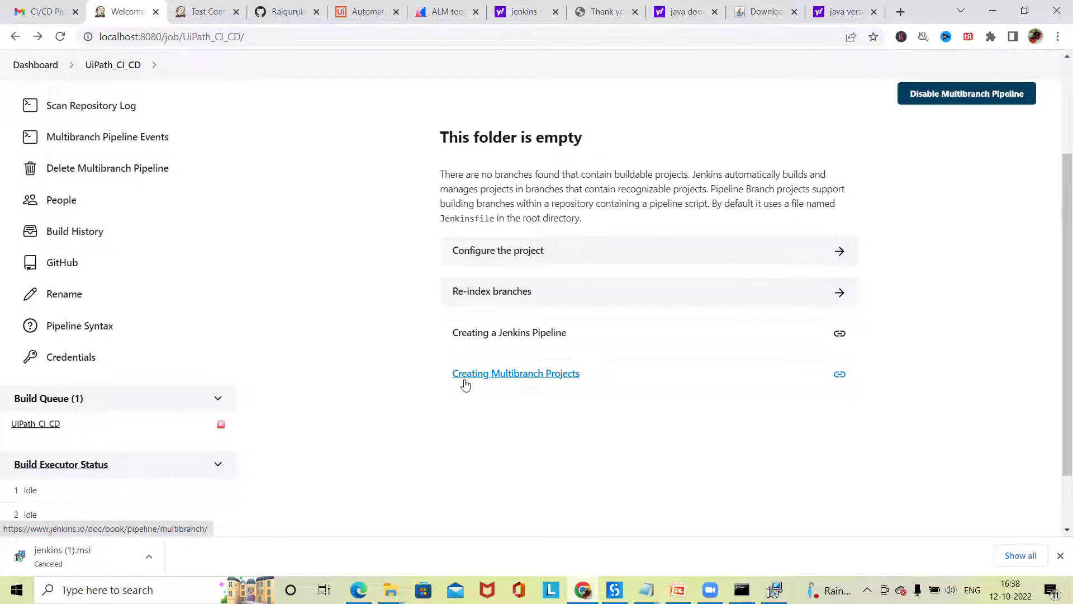
- Go back to the Jenkins dashboard, where UiPath_CI_CD is queued and scanning
{"action": "scroll", "coordinate": [400, 385], "scroll_direction": "up", "scroll_amount": 3}
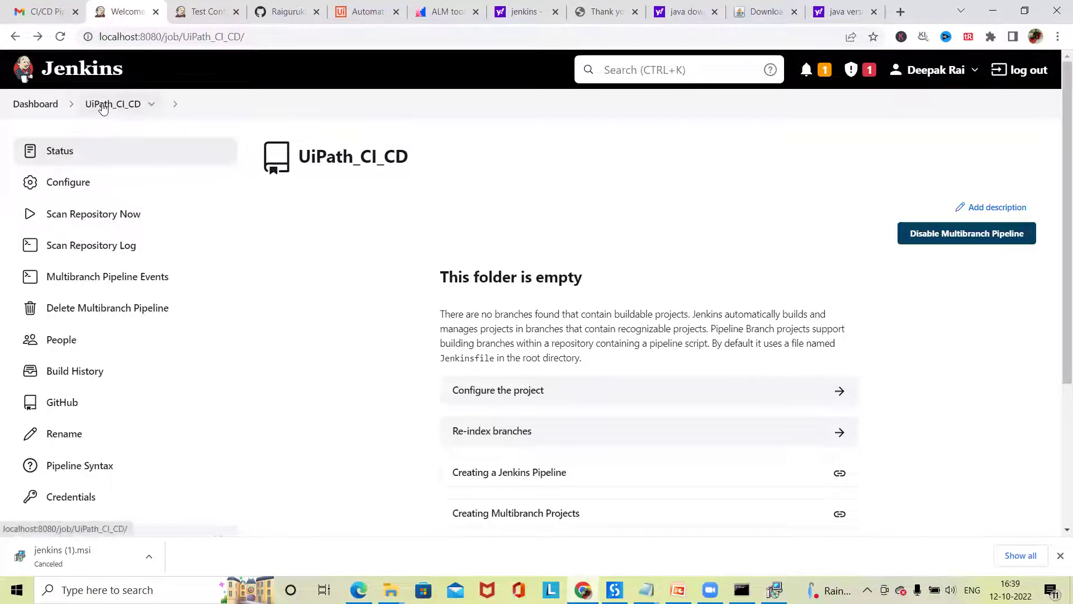
{"action": "left_click", "coordinate": [16, 105]}
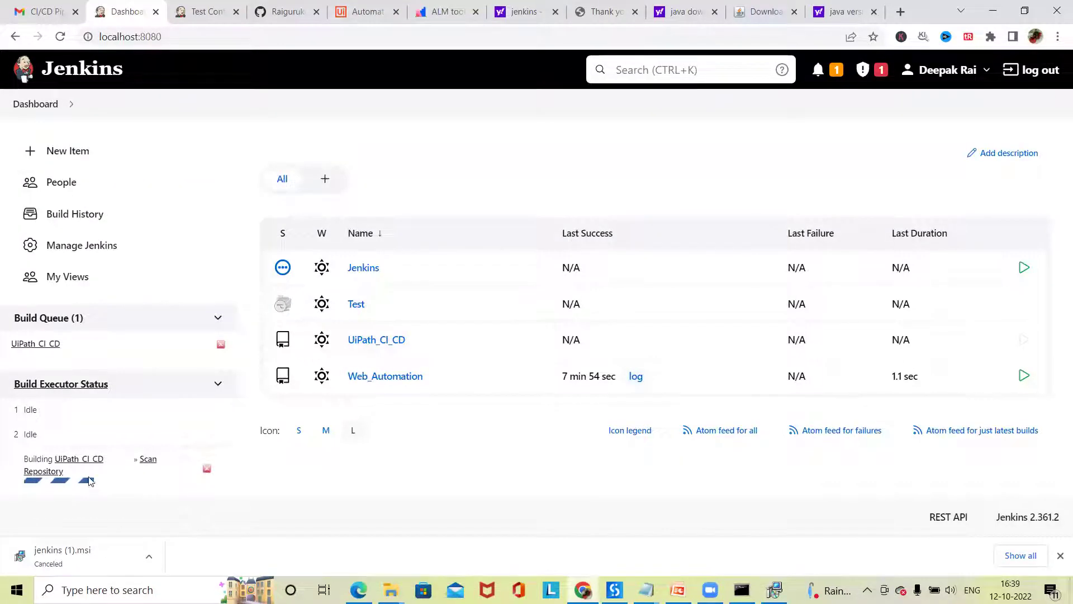
- Review the UiPath_CI_CD Scan Repository Log, marking the remaining GitHub API quota, then its build history
{"action": "left_click", "coordinate": [53, 484]}
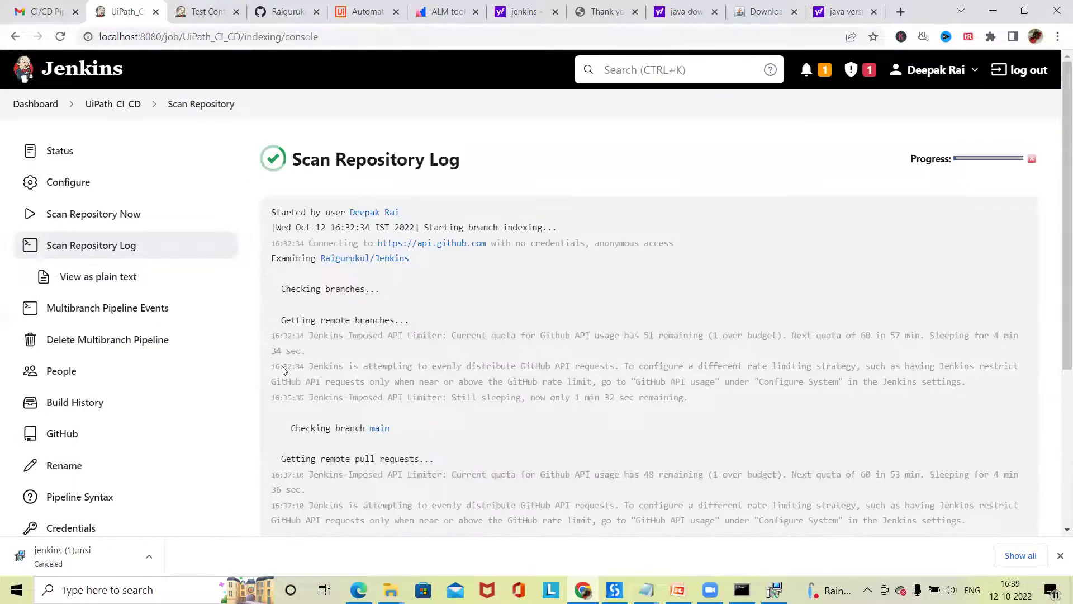
{"action": "scroll", "coordinate": [349, 360], "scroll_direction": "down", "scroll_amount": 1}
{"action": "scroll", "coordinate": [361, 363], "scroll_direction": "down", "scroll_amount": 4}
{"action": "scroll", "coordinate": [358, 358], "scroll_direction": "up", "scroll_amount": 5}
{"action": "scroll", "coordinate": [411, 358], "scroll_direction": "down", "scroll_amount": 2}
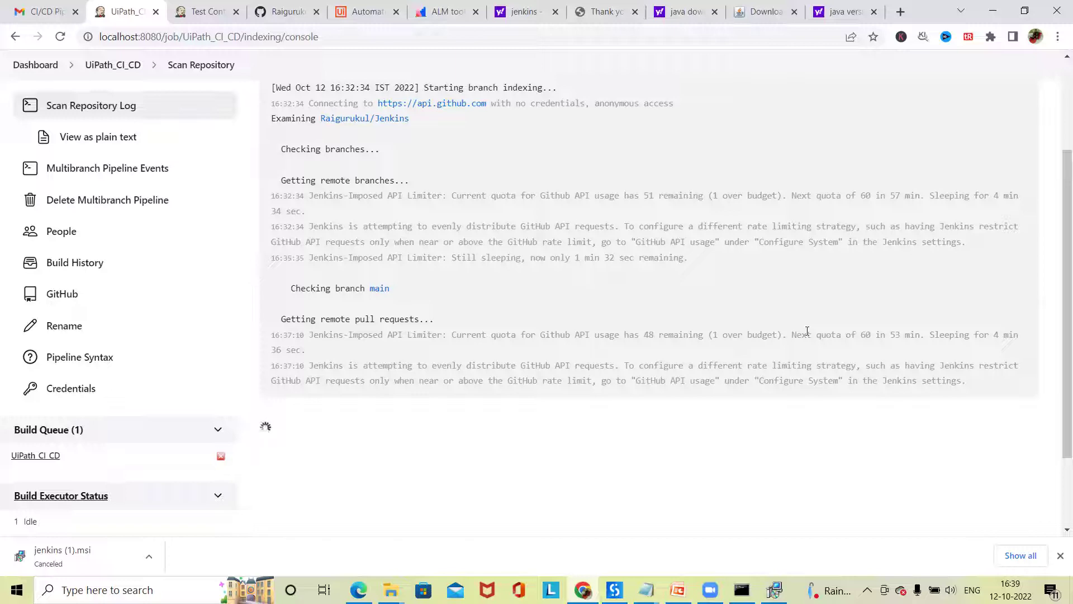
{"action": "left_click_drag", "start_coordinate": [643, 329], "coordinate": [708, 358]}
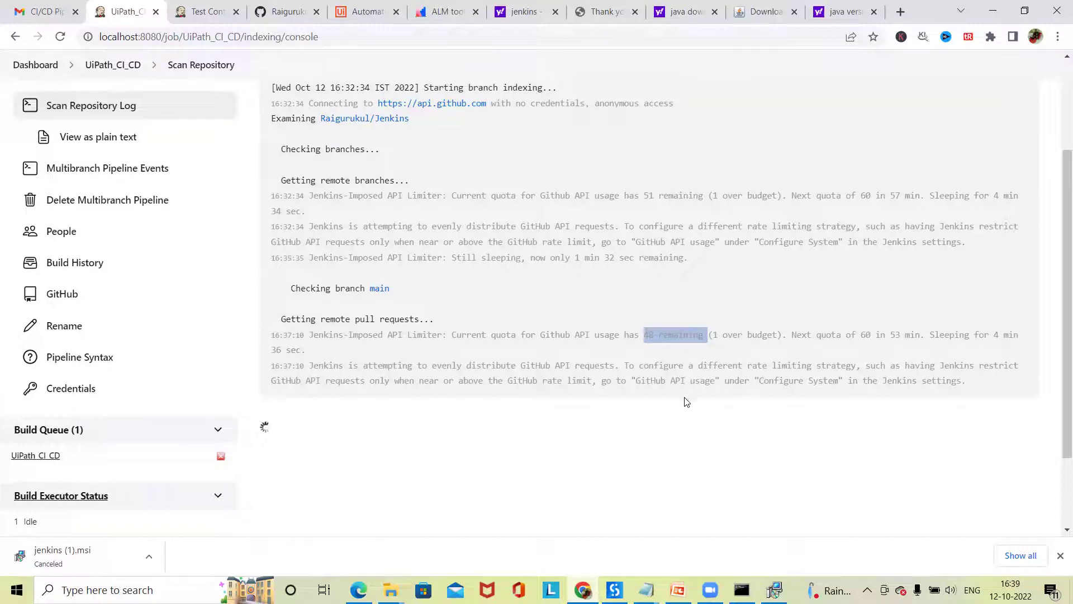
{"action": "scroll", "coordinate": [71, 491], "scroll_direction": "down", "scroll_amount": 2}
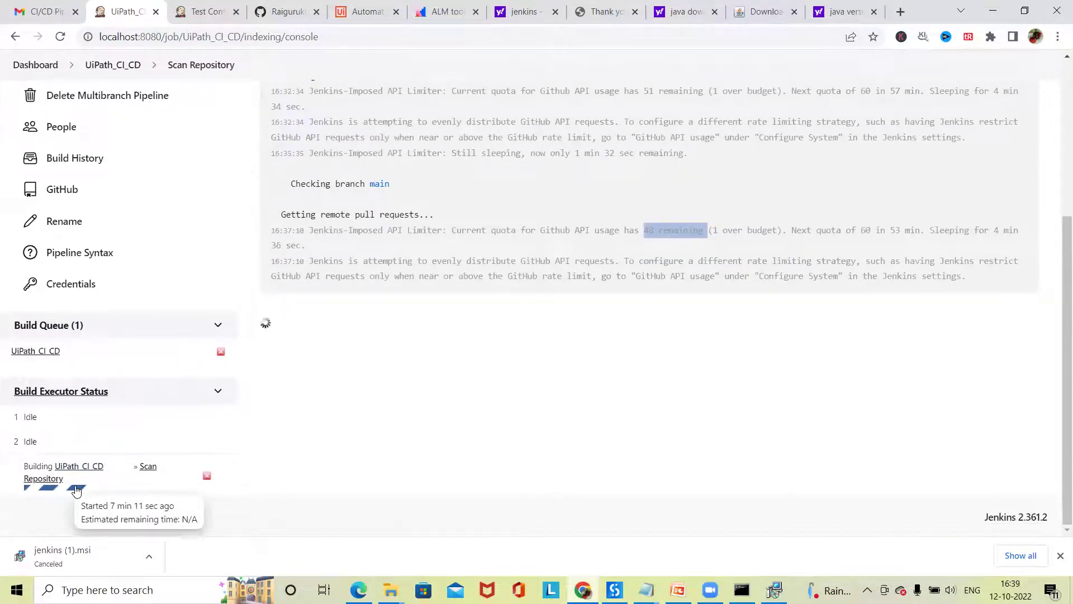
{"action": "mouse_move", "coordinate": [60, 492]}
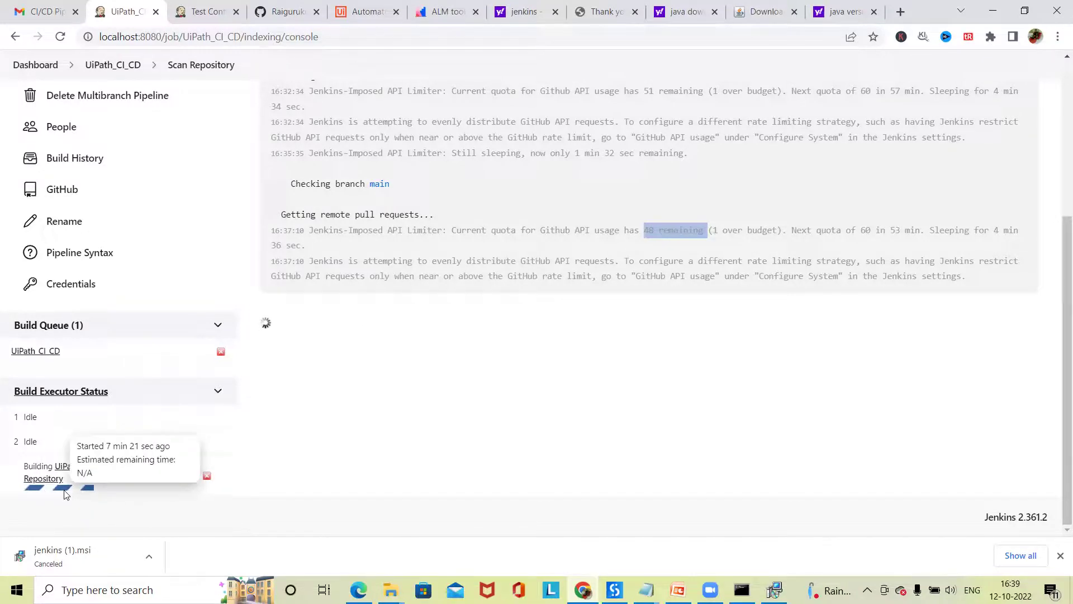
{"action": "scroll", "coordinate": [101, 431], "scroll_direction": "up", "scroll_amount": 3}
{"action": "left_click", "coordinate": [92, 369]}
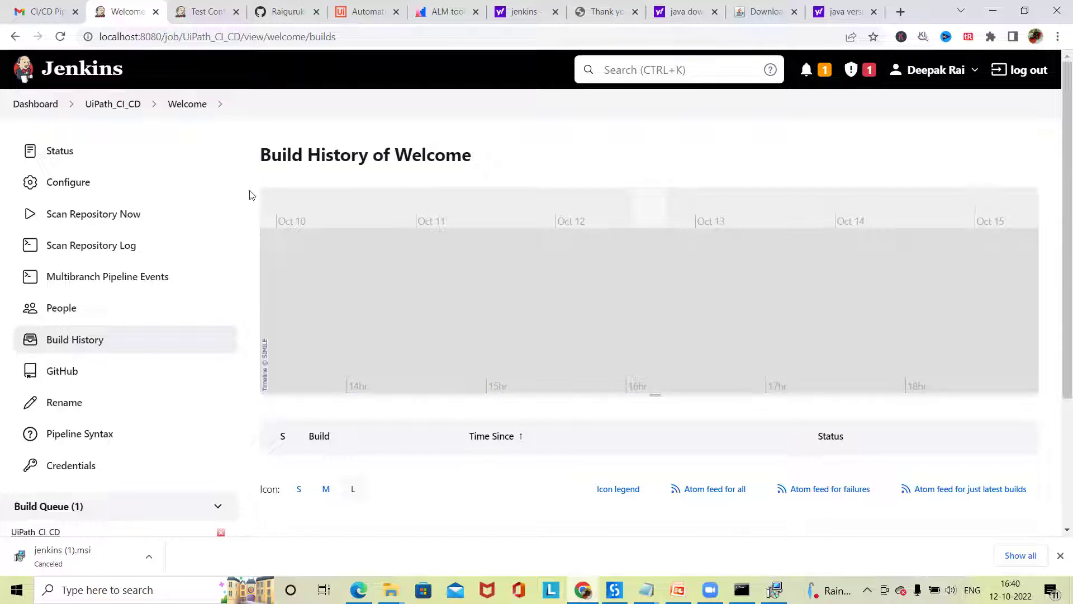
- Switch to UiPath Studio and open the Web_Automation project folder in File Explorer
{"action": "key", "text": "alt+Tab"}
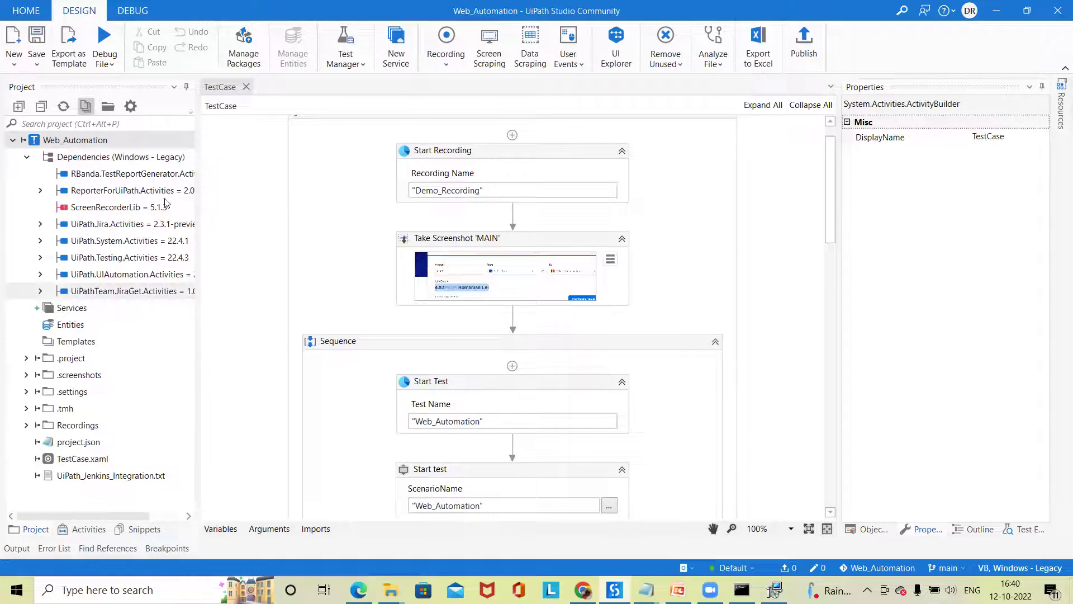
{"action": "scroll", "coordinate": [371, 442], "scroll_direction": "down", "scroll_amount": 2}
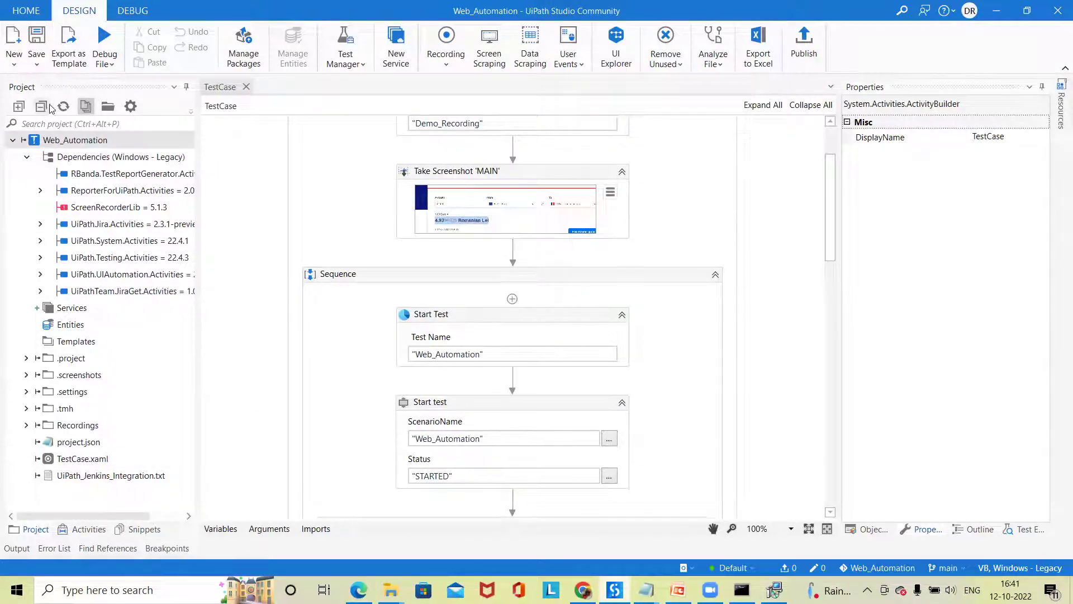
{"action": "left_click", "coordinate": [108, 106]}
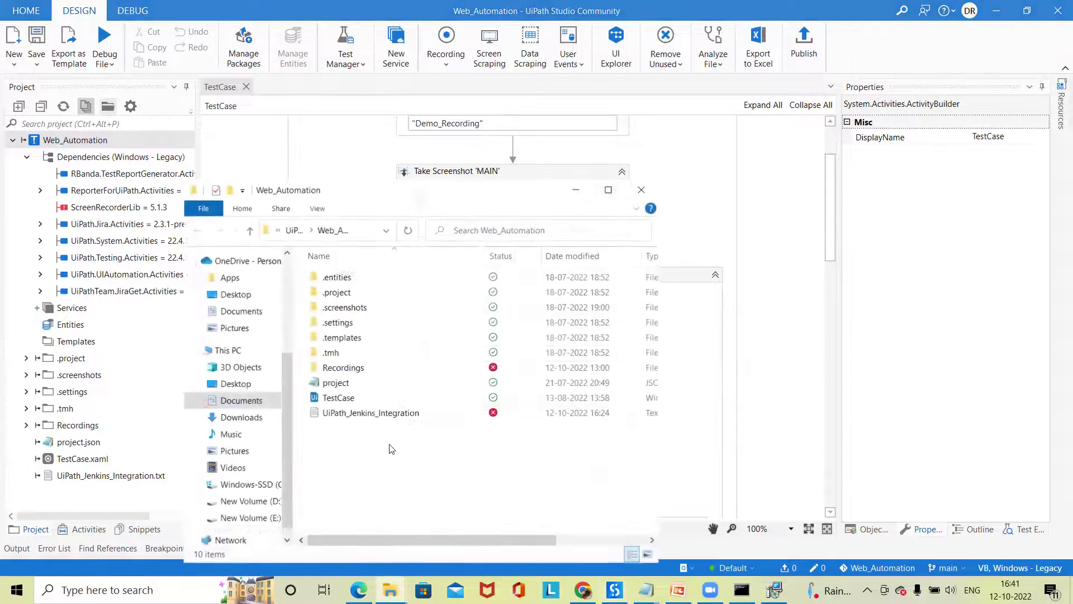
- Go up to the UiPath folder, then browse Downloads and select the Social Media Conference thumbnail
{"action": "left_click", "coordinate": [249, 231]}
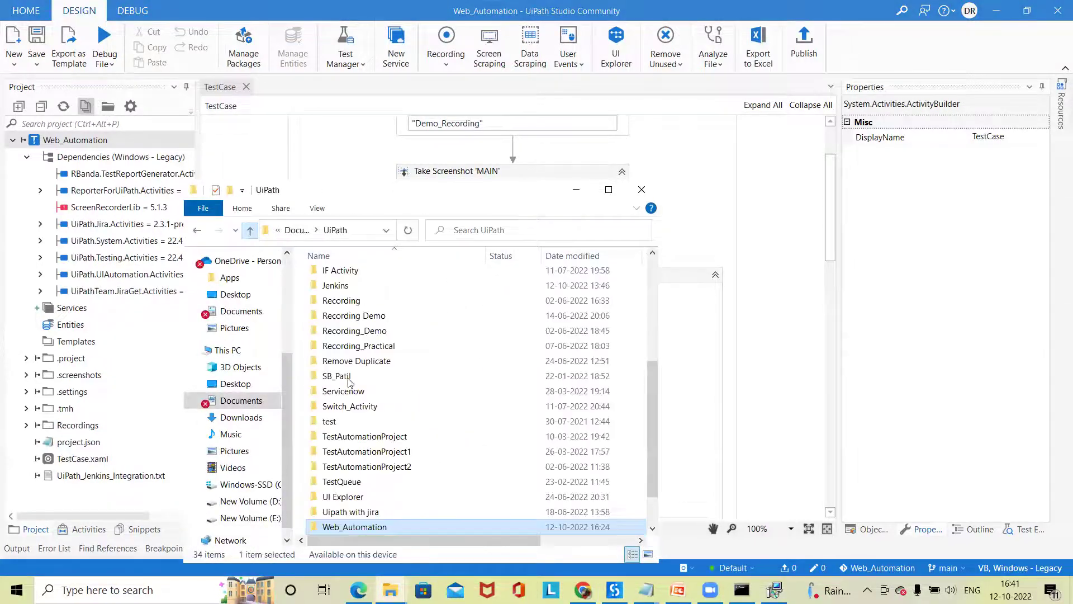
{"action": "scroll", "coordinate": [372, 447], "scroll_direction": "down", "scroll_amount": 1}
{"action": "left_click", "coordinate": [251, 416]}
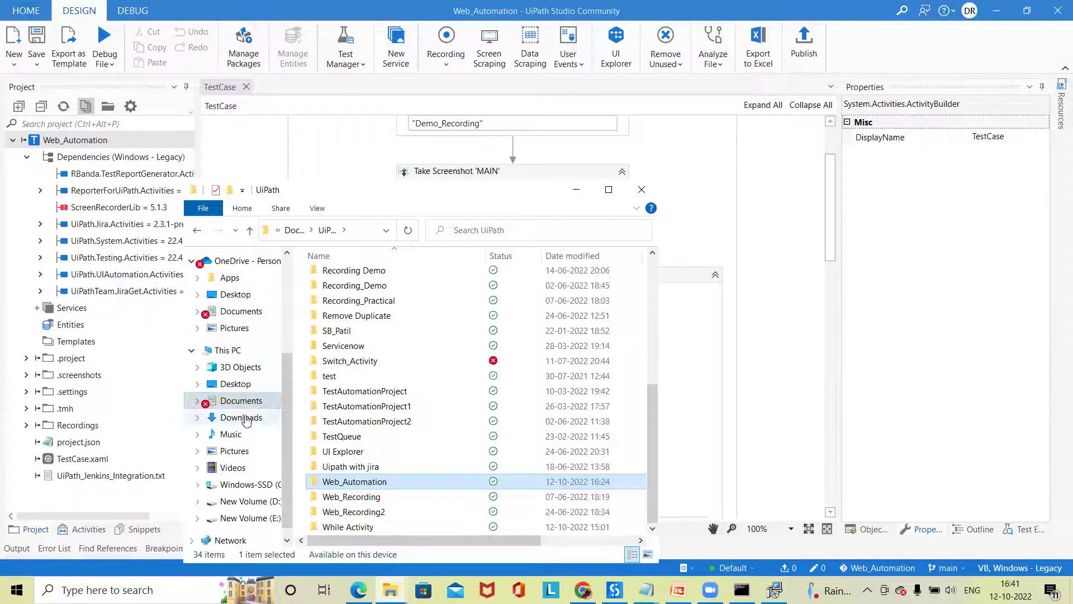
{"action": "scroll", "coordinate": [479, 523], "scroll_direction": "down", "scroll_amount": 10}
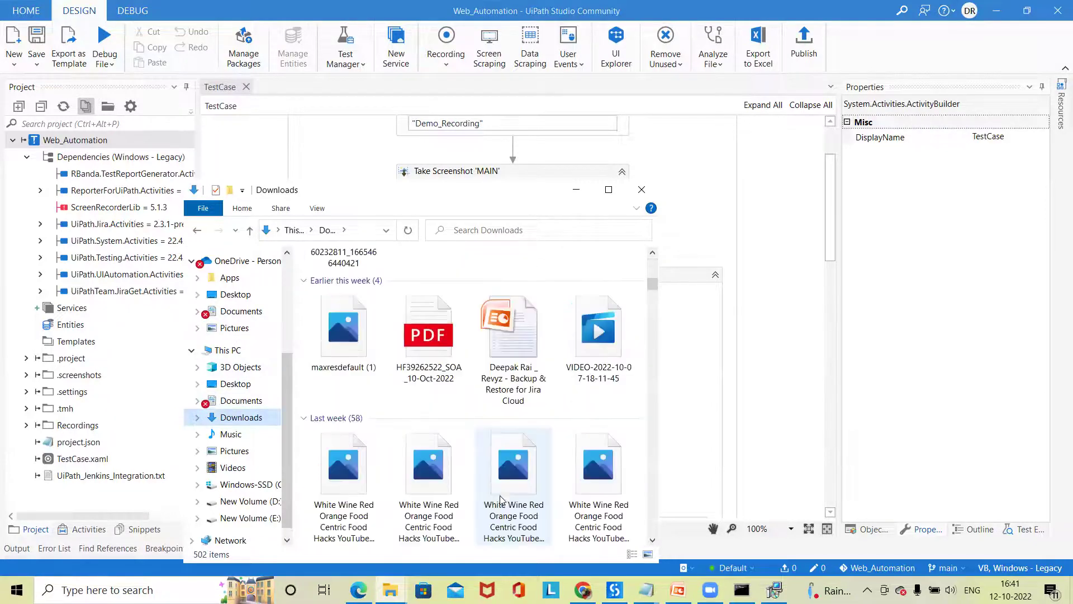
{"action": "left_click", "coordinate": [500, 427]}
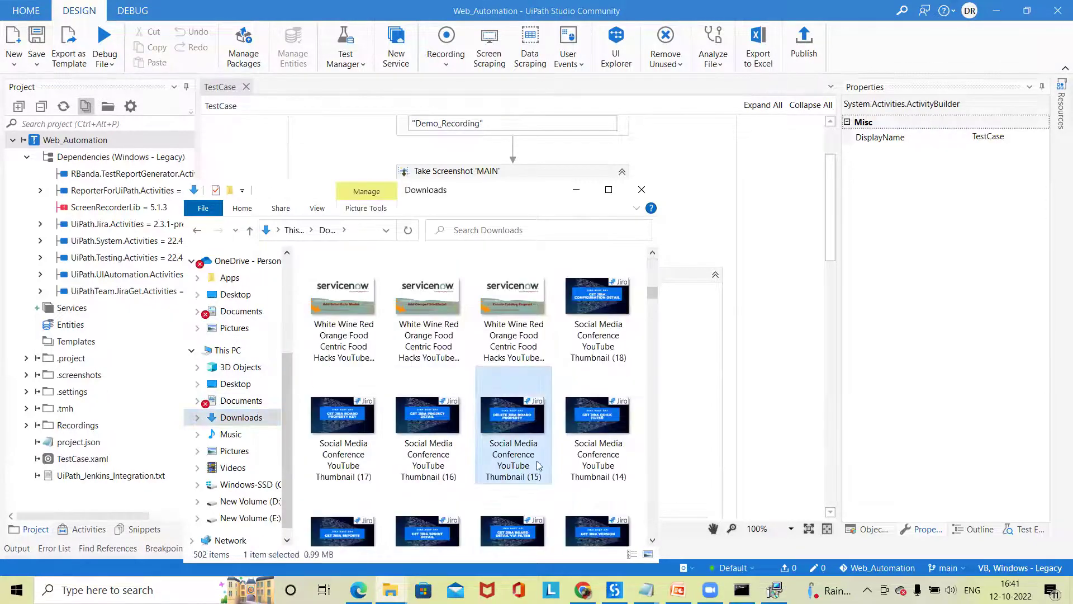
{"action": "scroll", "coordinate": [517, 430], "scroll_direction": "down", "scroll_amount": 6}
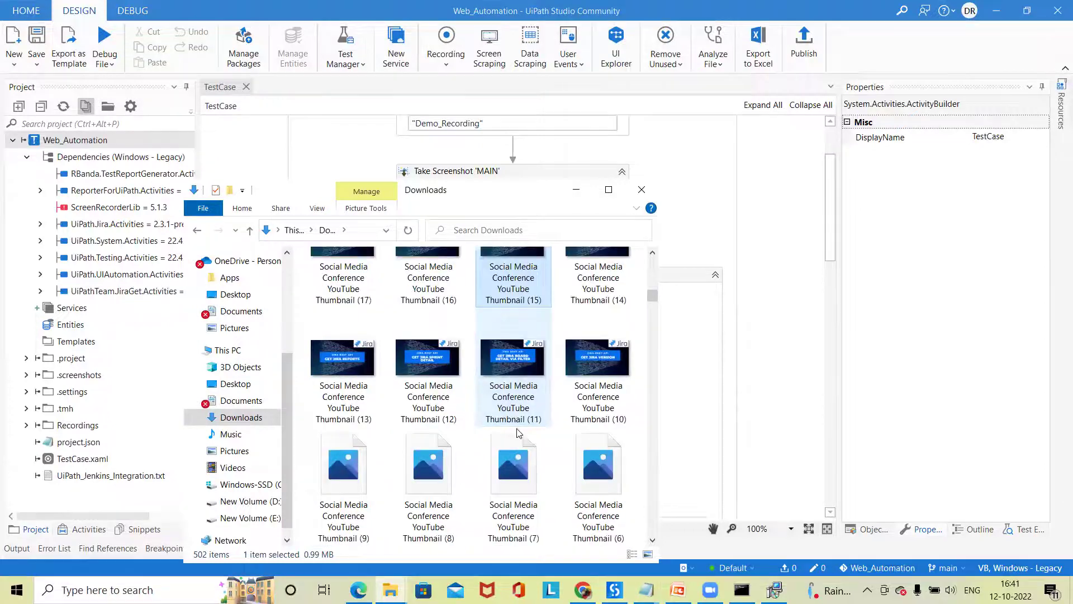
{"action": "scroll", "coordinate": [513, 431], "scroll_direction": "up", "scroll_amount": 5}
- Preview the thumbnail image, close the preview, then close File Explorer
{"action": "double_click", "coordinate": [496, 315]}
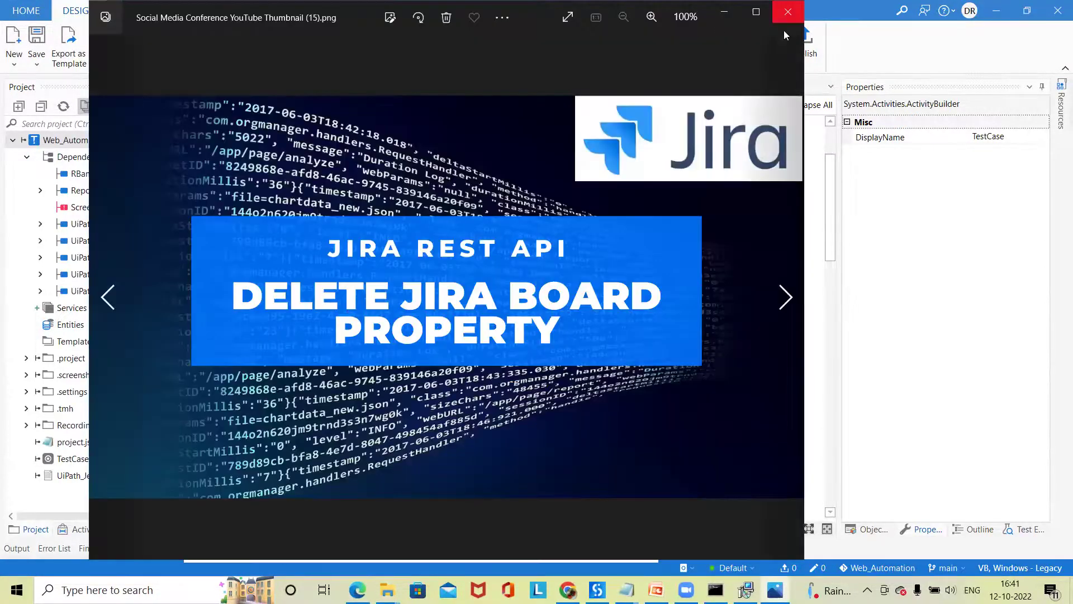
{"action": "left_click", "coordinate": [786, 12]}
{"action": "scroll", "coordinate": [392, 480], "scroll_direction": "down", "scroll_amount": 4}
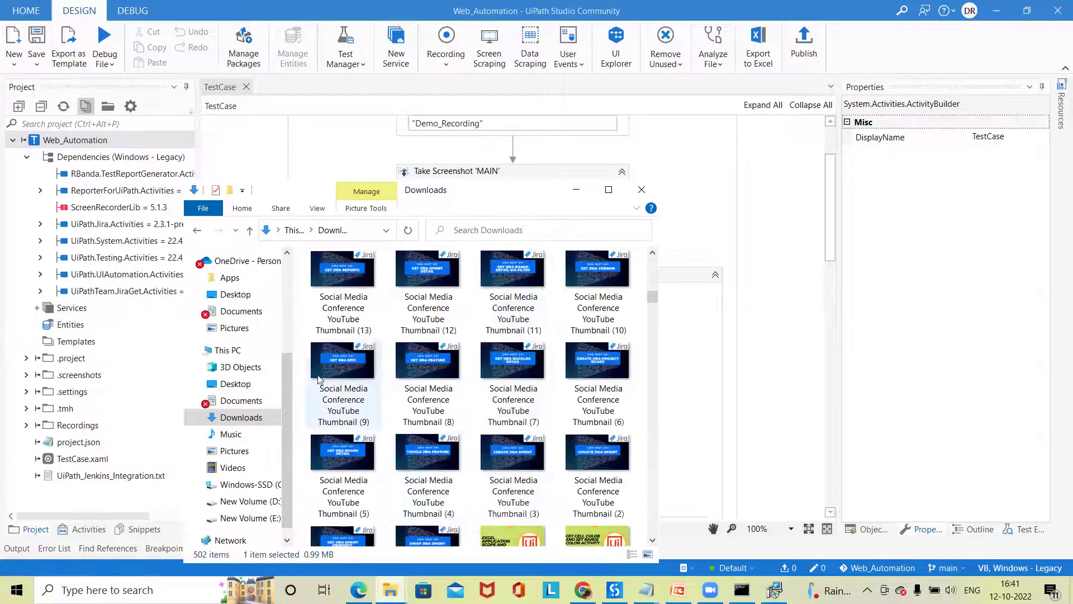
{"action": "left_click", "coordinate": [641, 189]}
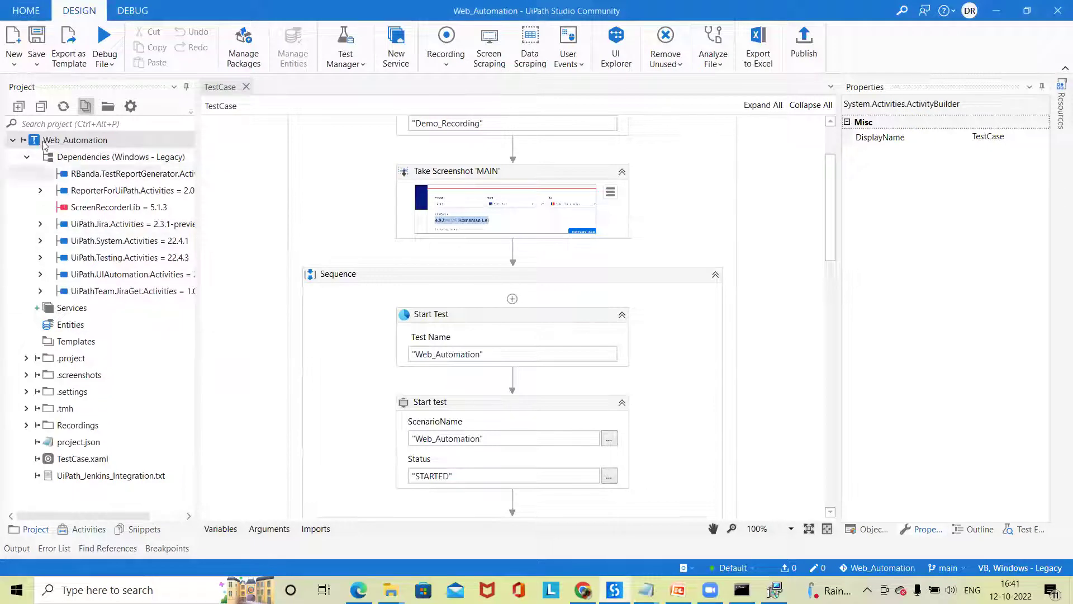
{"action": "right_click", "coordinate": [63, 141]}
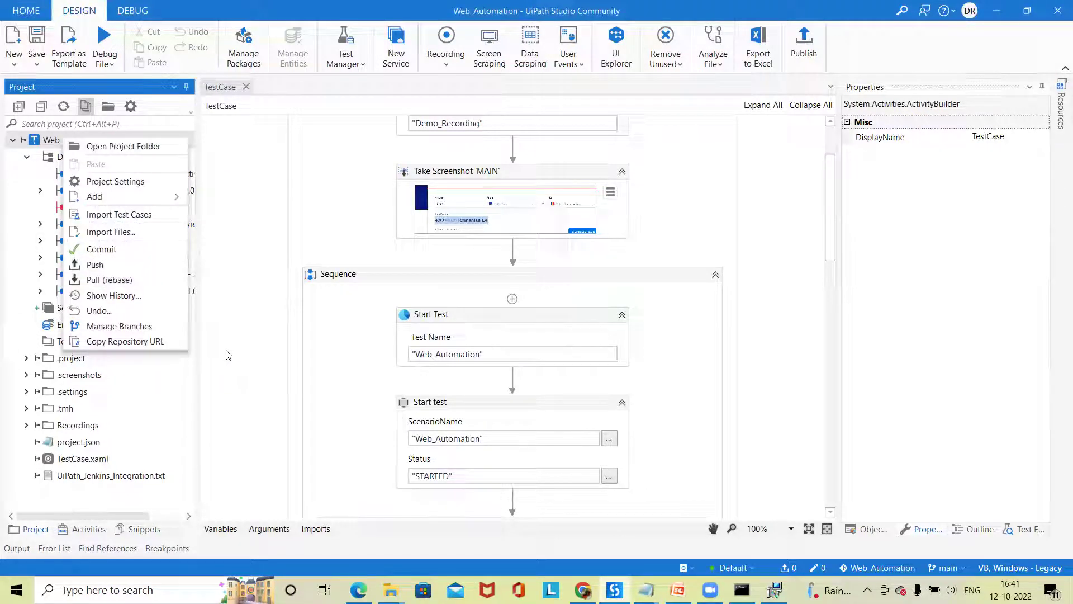
{"action": "left_click", "coordinate": [82, 459]}
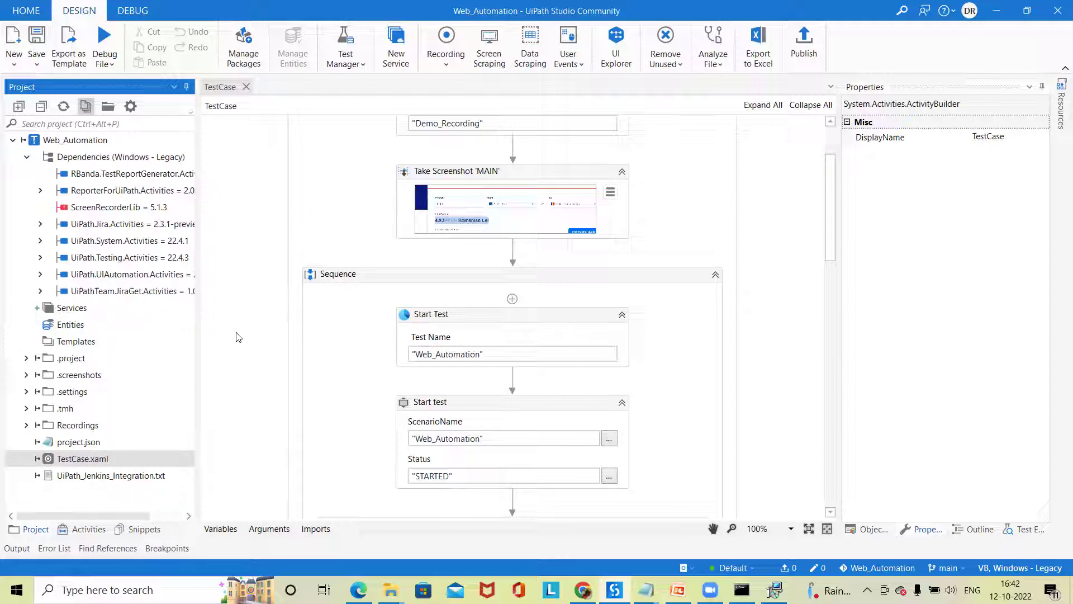
{"action": "left_click", "coordinate": [583, 589]}
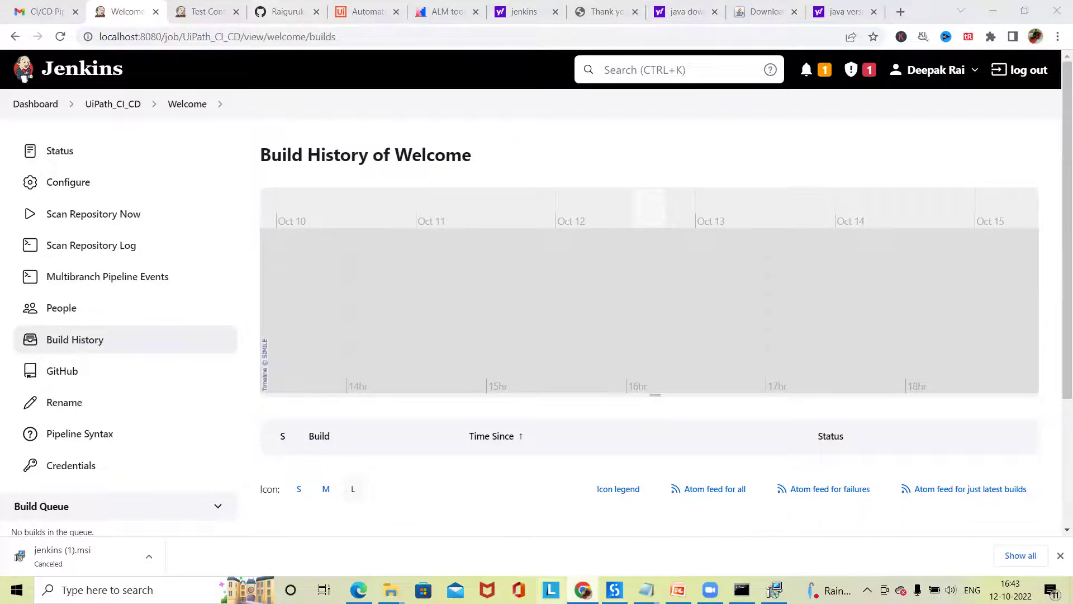
{"action": "left_click", "coordinate": [774, 590]}
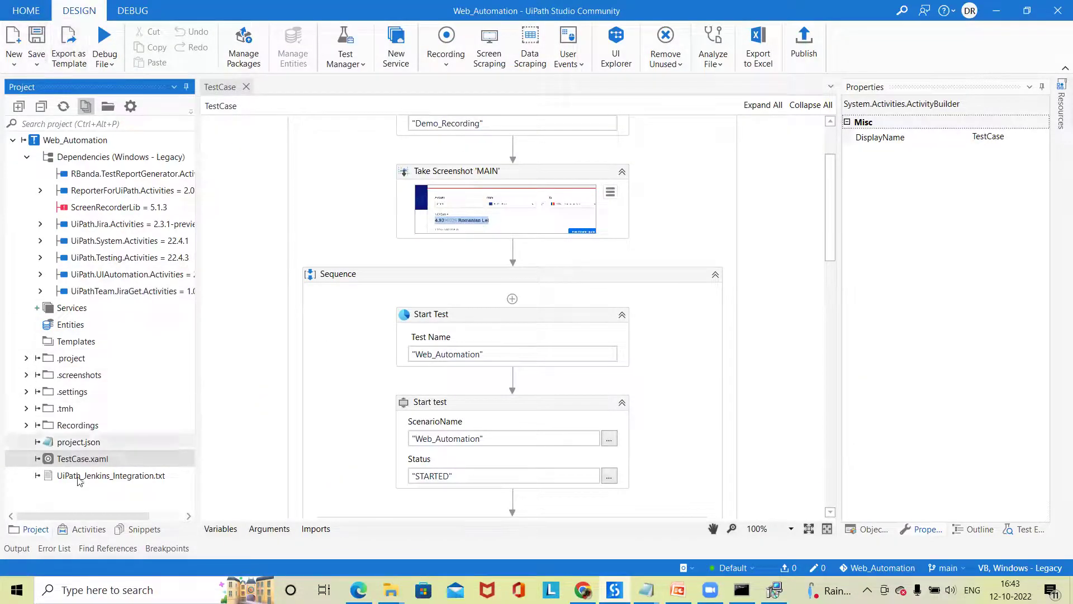
- Edit the Start Test activity's Test Name value, retyping 'Autom'
{"action": "left_click", "coordinate": [492, 353]}
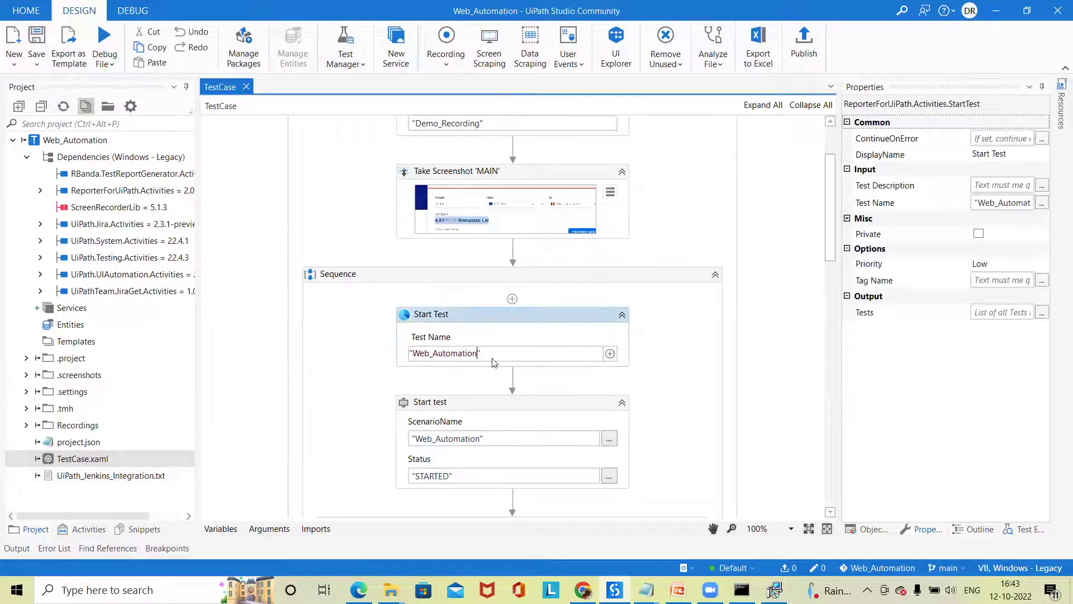
{"action": "key", "text": "BackSpace"}
{"action": "key", "text": "BackSpace"}
{"action": "key", "text": "BackSpace"}
{"action": "key", "text": "BackSpace"}
{"action": "key", "text": "BackSpace"}
{"action": "key", "text": "BackSpace"}
{"action": "key", "text": "BackSpace"}
{"action": "key", "text": "BackSpace"}
{"action": "key", "text": "BackSpace"}
{"action": "key", "text": "BackSpace"}
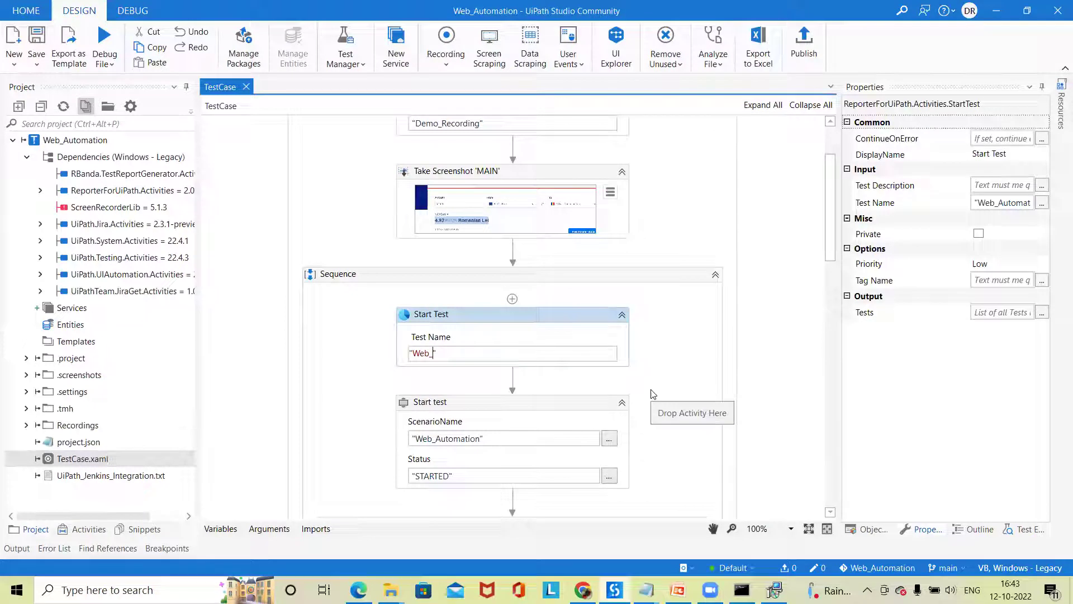
{"action": "type", "text": "Autom"}
{"action": "key", "text": "BackSpace"}
{"action": "left_click", "coordinate": [673, 358]}
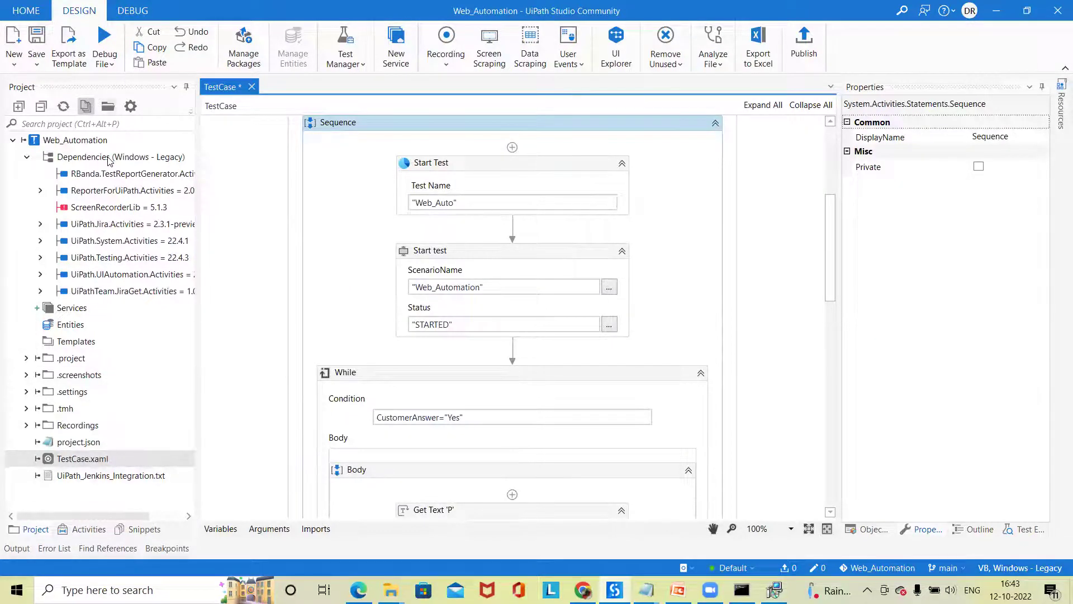
- Commit TestCase.xaml to Git from its context menu and dismiss the information message
{"action": "right_click", "coordinate": [76, 457]}
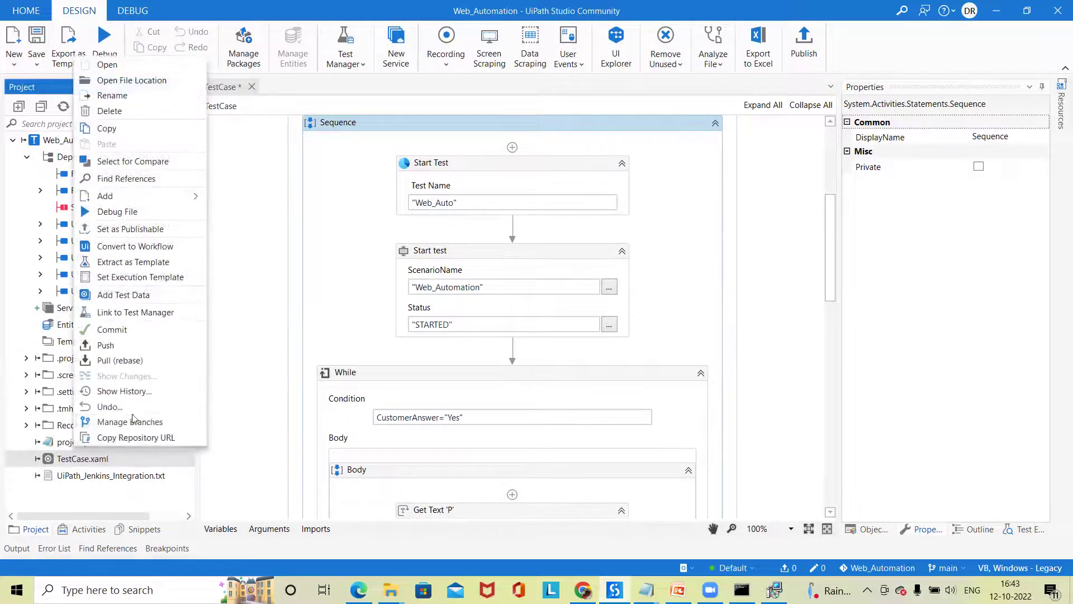
{"action": "left_click", "coordinate": [154, 333]}
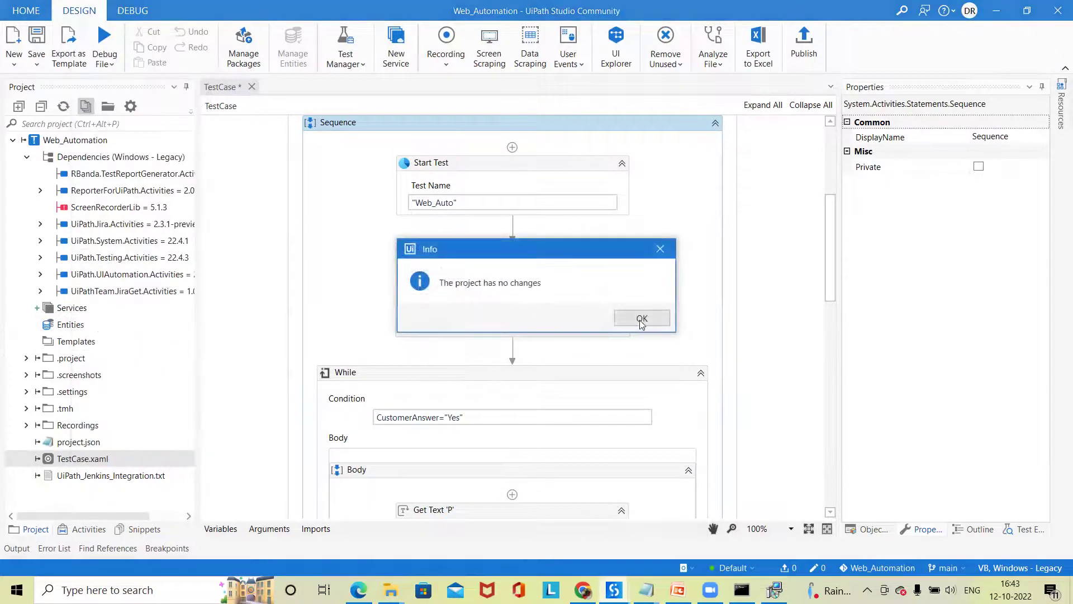
{"action": "left_click", "coordinate": [641, 318]}
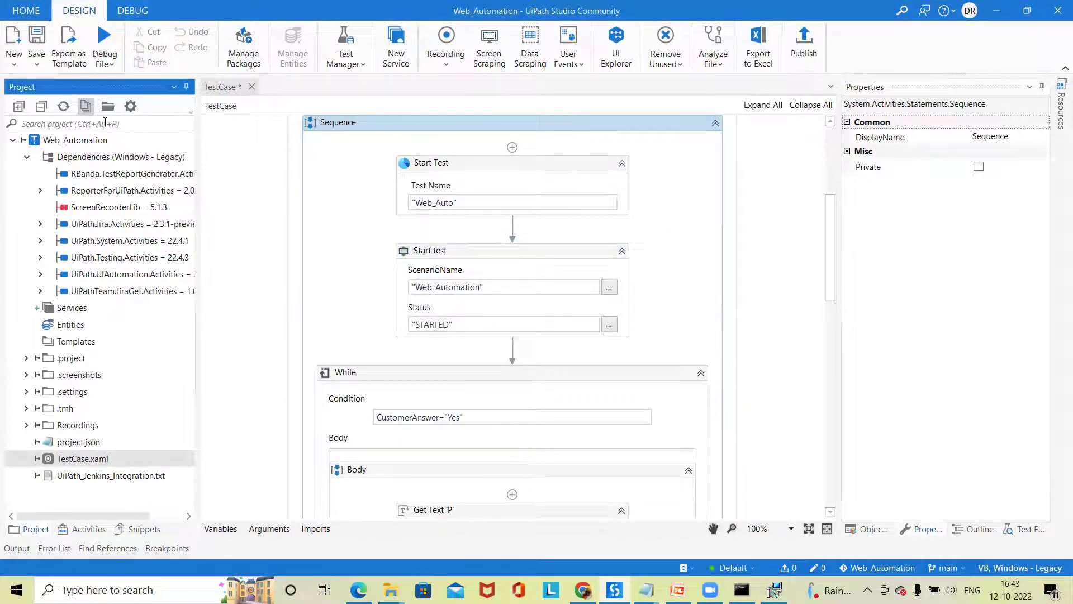
- Look at the Team Git options, then open Cross_Browser from the recent projects list
{"action": "left_click", "coordinate": [23, 11]}
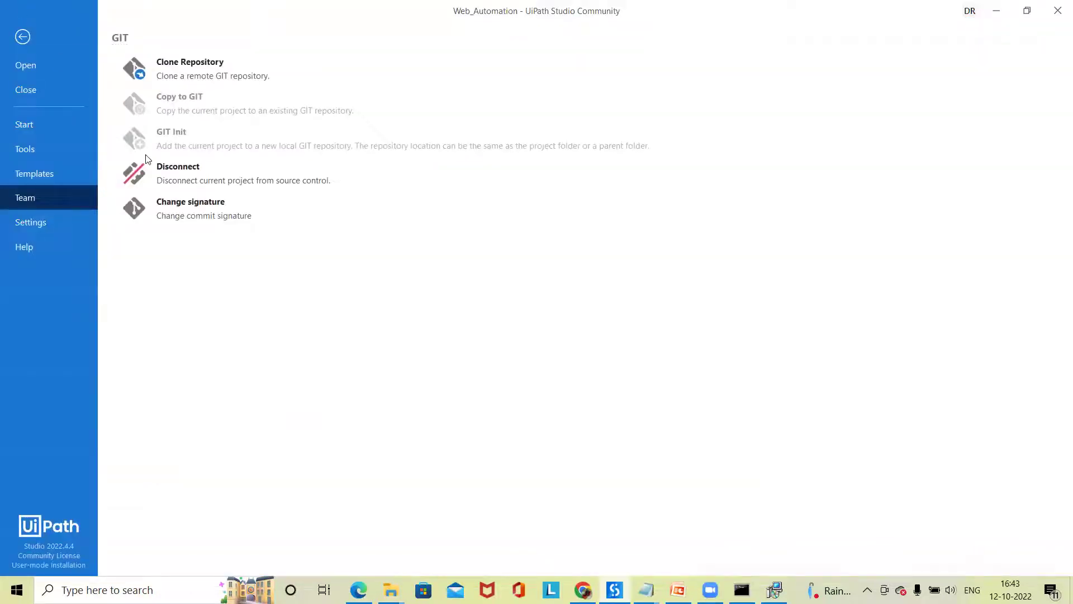
{"action": "left_click", "coordinate": [22, 36]}
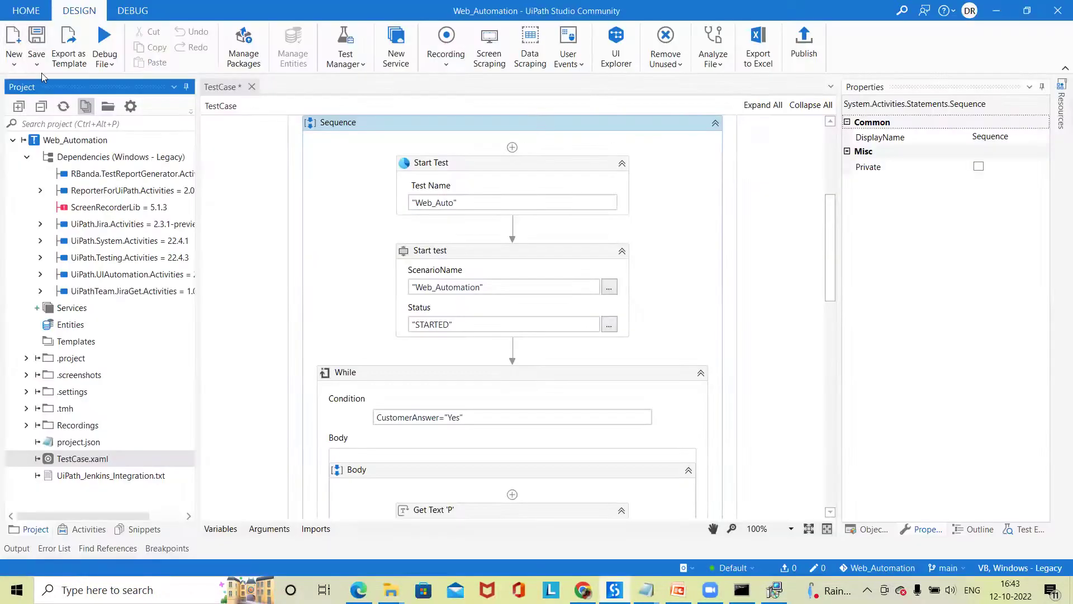
{"action": "left_click", "coordinate": [25, 12]}
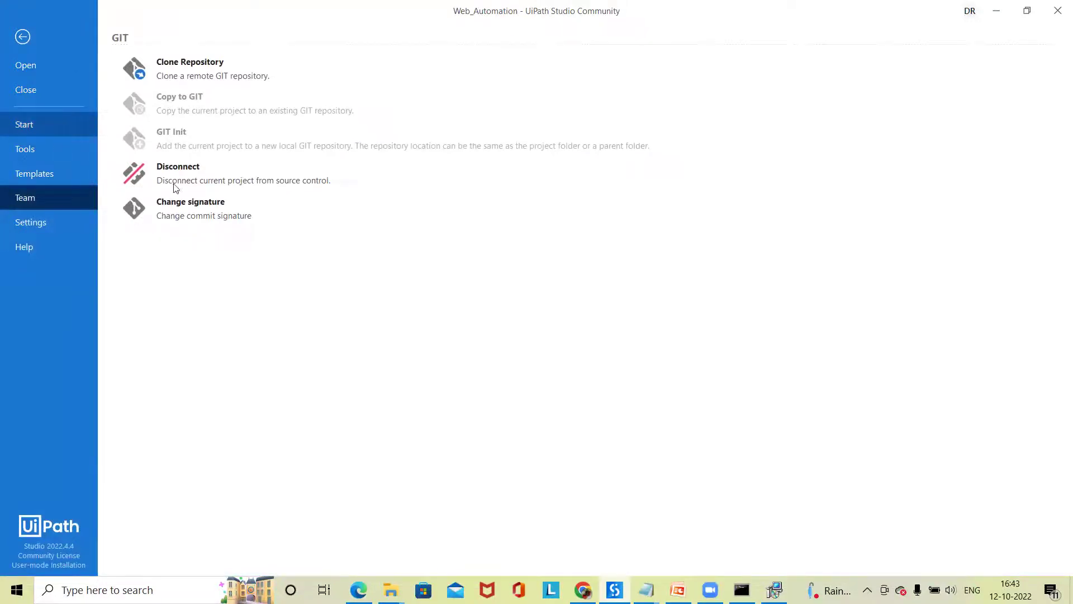
{"action": "left_click", "coordinate": [24, 124]}
{"action": "left_click", "coordinate": [338, 365]}
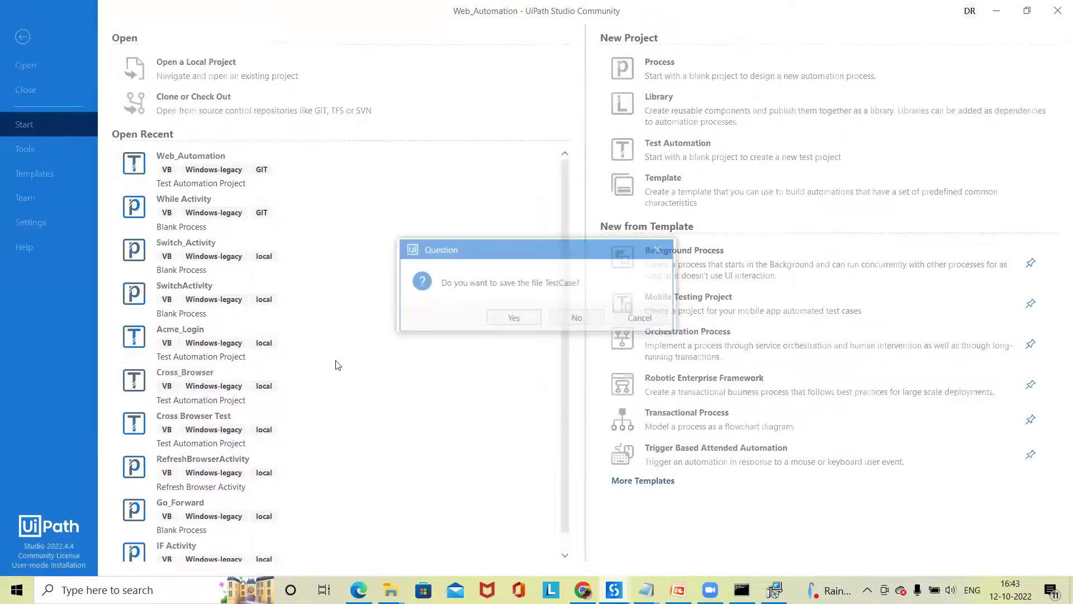
- Save TestCase, then open Cross_Browser's TestCase.xaml workflow
{"action": "left_click", "coordinate": [526, 321]}
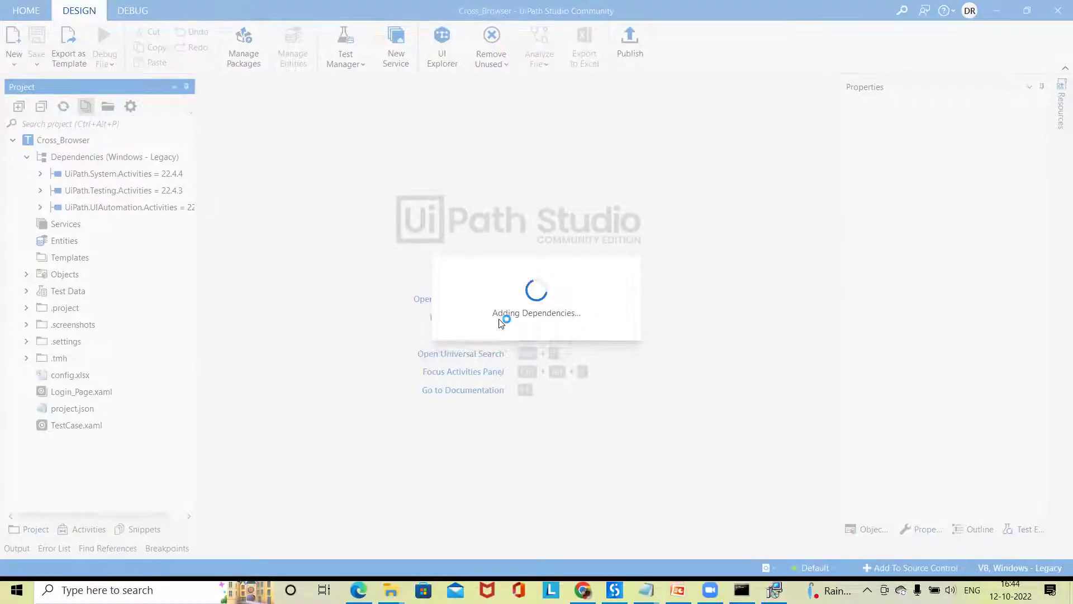
{"action": "left_click", "coordinate": [499, 332]}
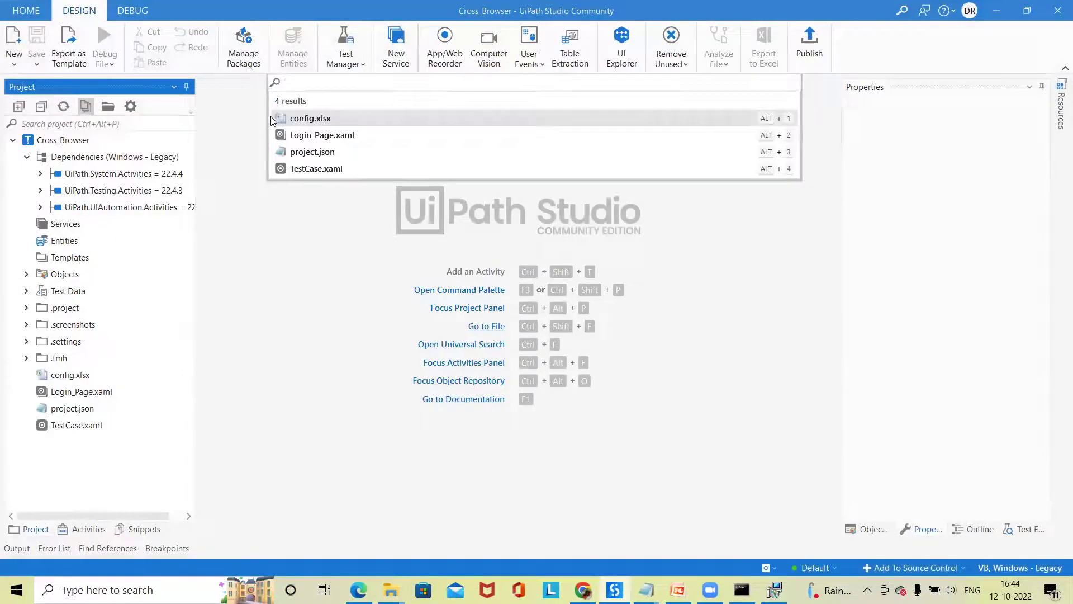
{"action": "left_click", "coordinate": [299, 171]}
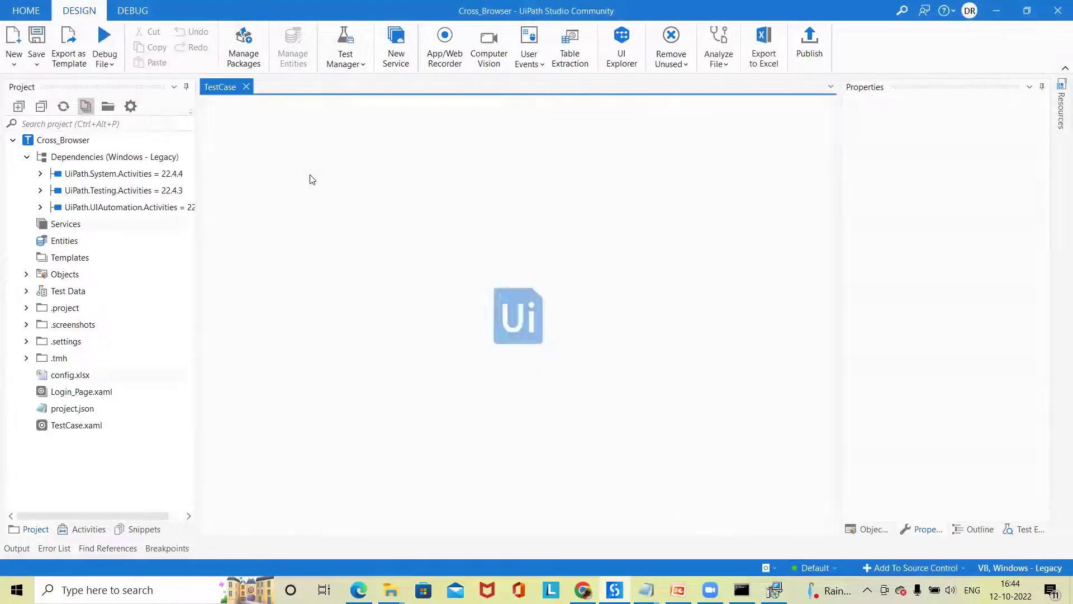
- Run GIT Init on the Cross_Browser folder to create its local repository
{"action": "left_click", "coordinate": [25, 10]}
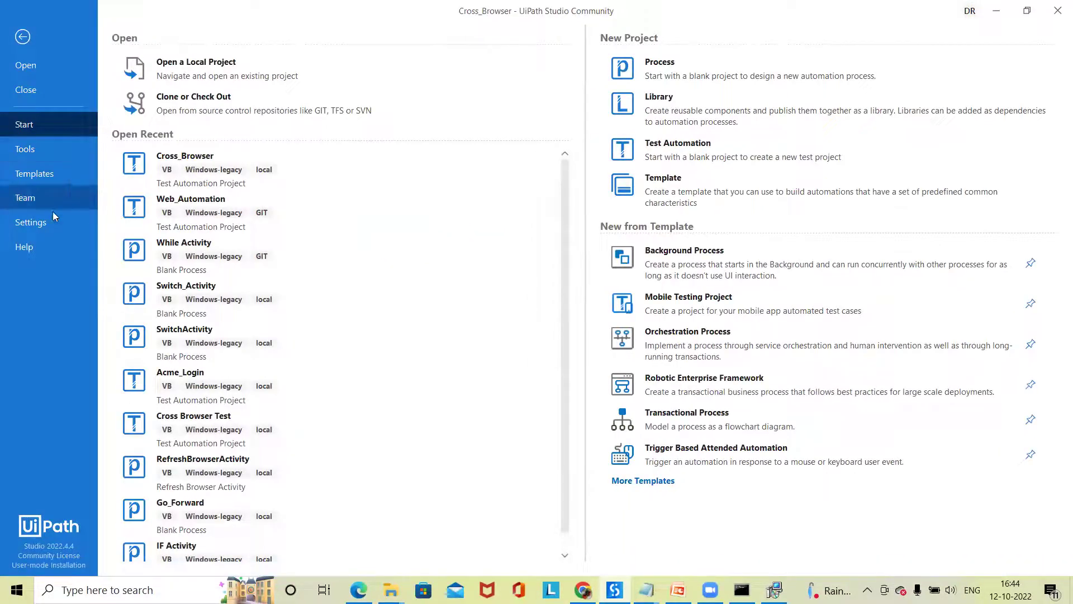
{"action": "left_click", "coordinate": [52, 203]}
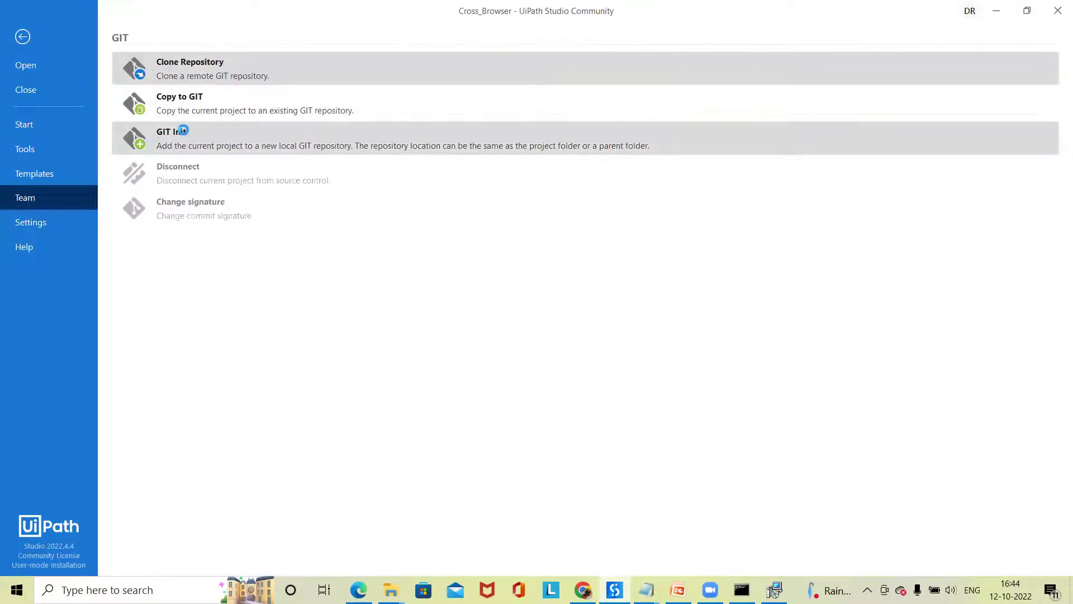
{"action": "left_click", "coordinate": [179, 132]}
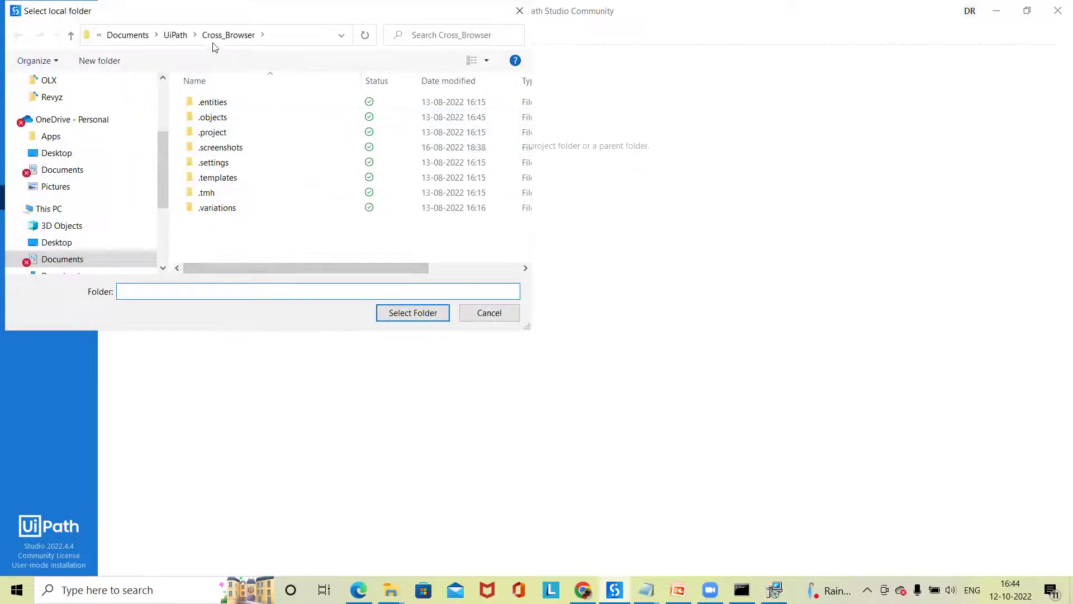
{"action": "left_click", "coordinate": [217, 35]}
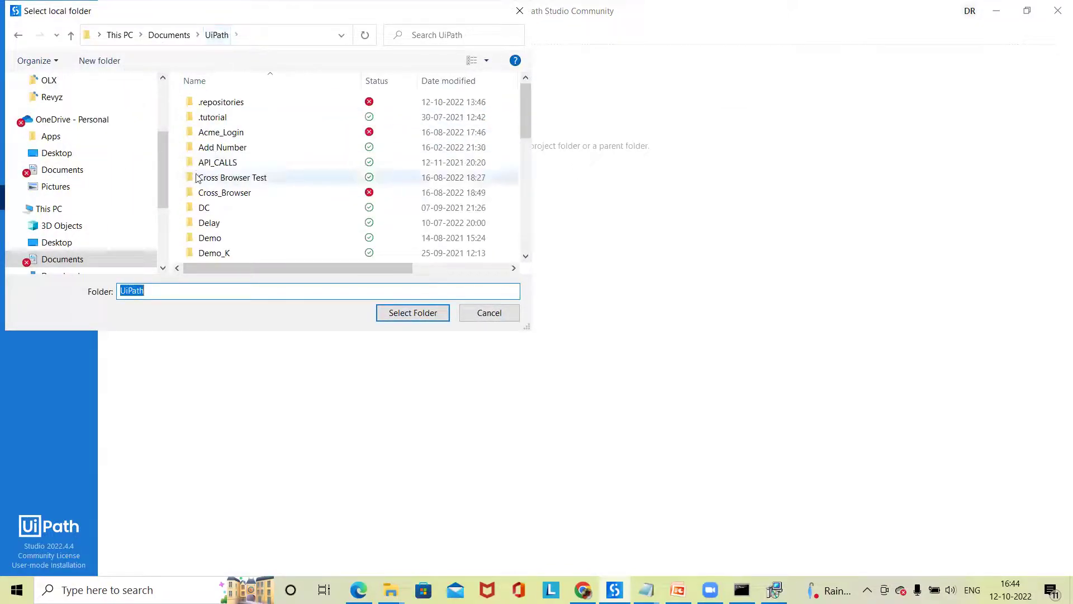
{"action": "left_click", "coordinate": [240, 193]}
{"action": "left_click", "coordinate": [401, 315]}
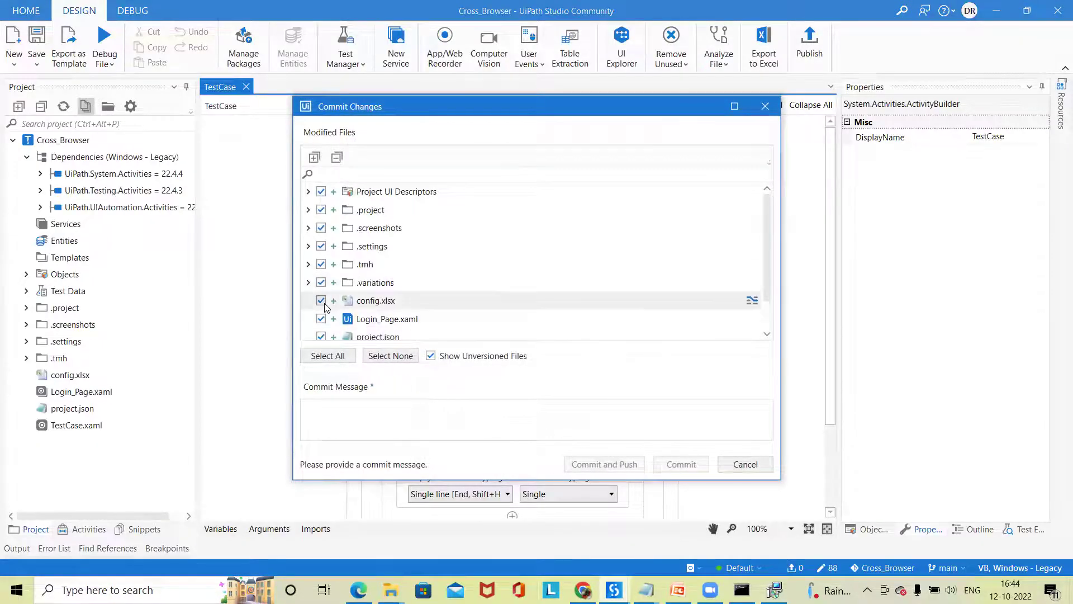
- Untick TestCase.xaml, cancel the commit, and bring up the UiPath_Jenkins_Integration notes in Notepad
{"action": "scroll", "coordinate": [321, 299], "scroll_direction": "down", "scroll_amount": 1}
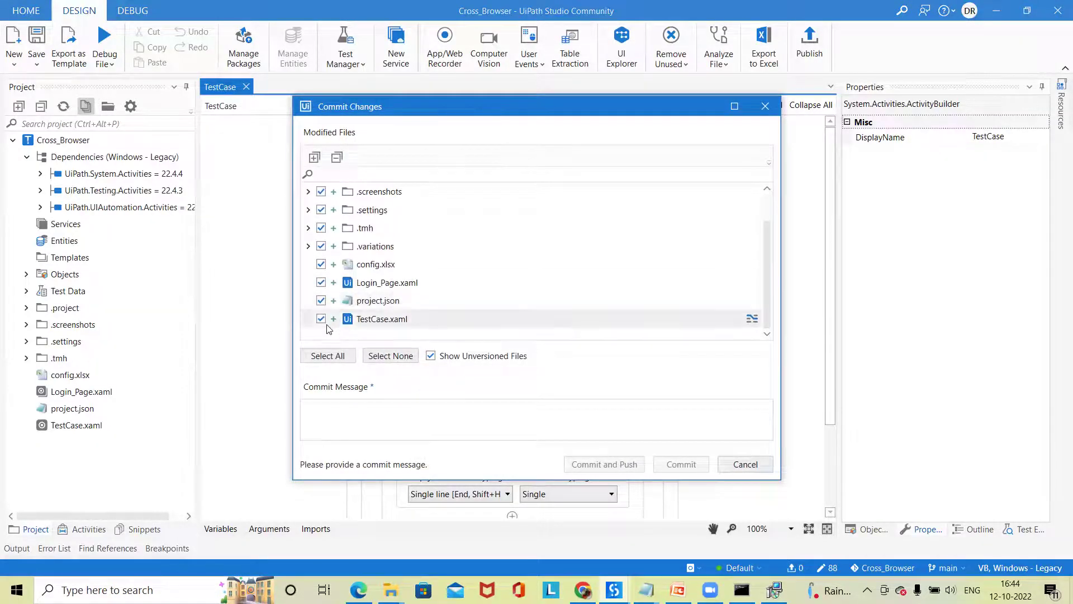
{"action": "left_click", "coordinate": [321, 319]}
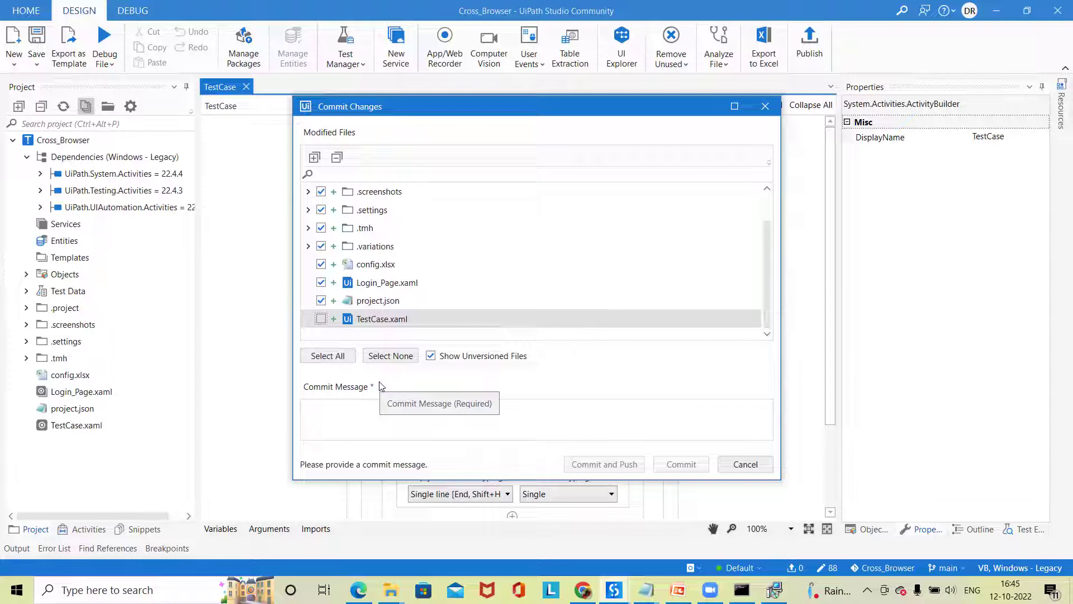
{"action": "left_click", "coordinate": [743, 464]}
{"action": "mouse_move", "coordinate": [645, 589]}
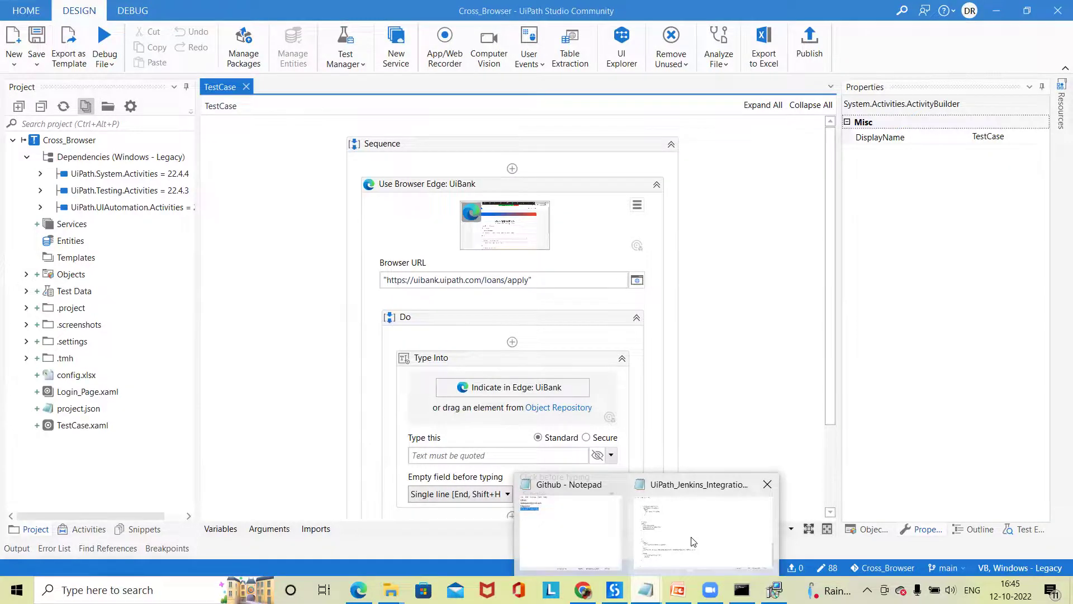
{"action": "left_click", "coordinate": [693, 541]}
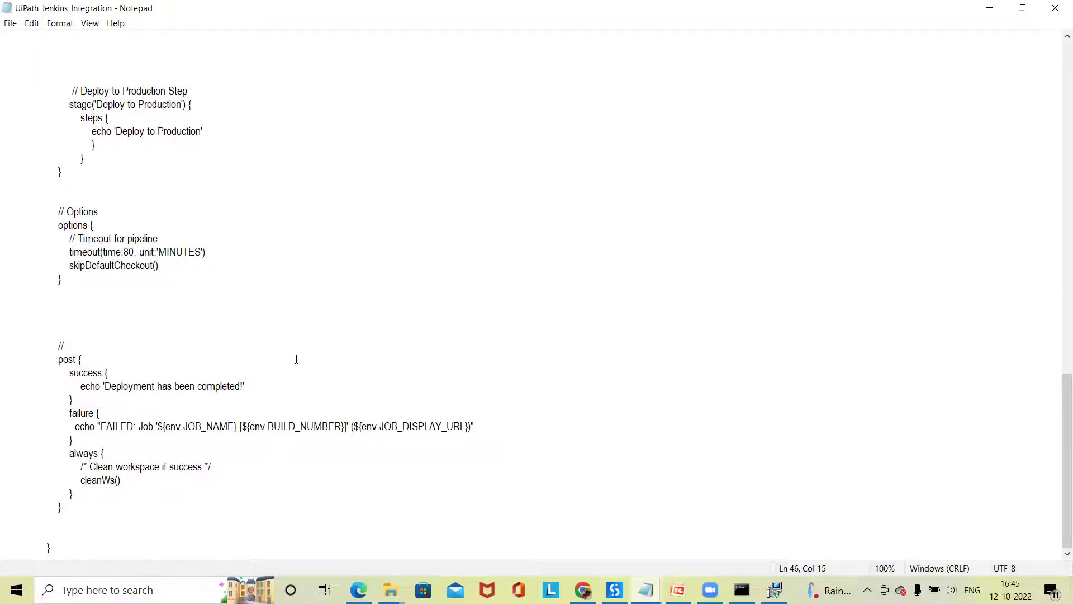
- Scroll the UiPath_Jenkins_Integration script to its Deploy to UAT and Deploy to Production stages
{"action": "scroll", "coordinate": [549, 237], "scroll_direction": "up", "scroll_amount": 1}
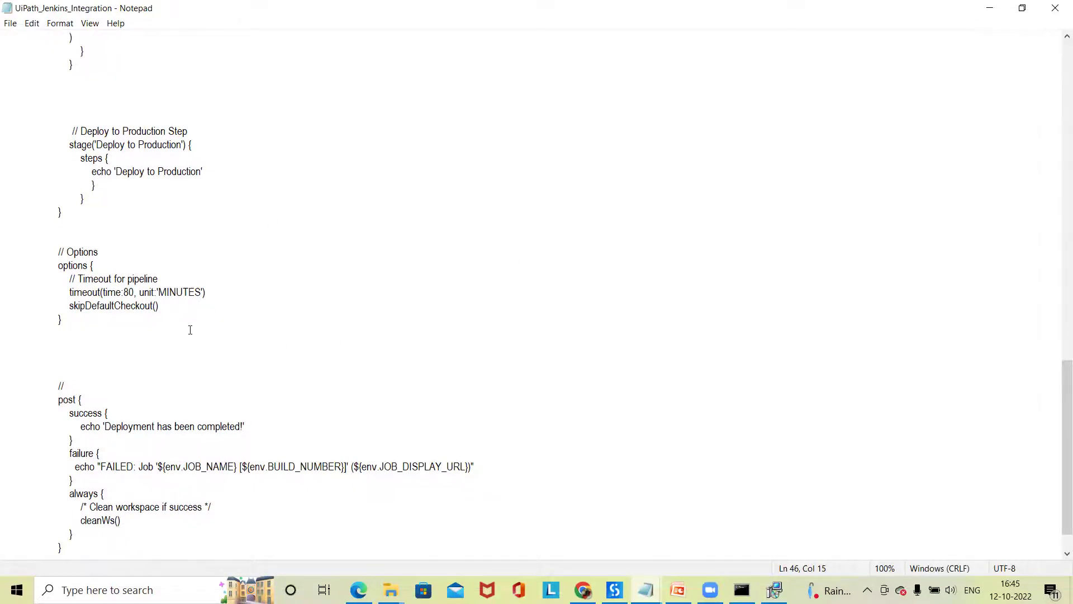
{"action": "scroll", "coordinate": [190, 329], "scroll_direction": "up", "scroll_amount": 4}
{"action": "scroll", "coordinate": [190, 331], "scroll_direction": "up", "scroll_amount": 3}
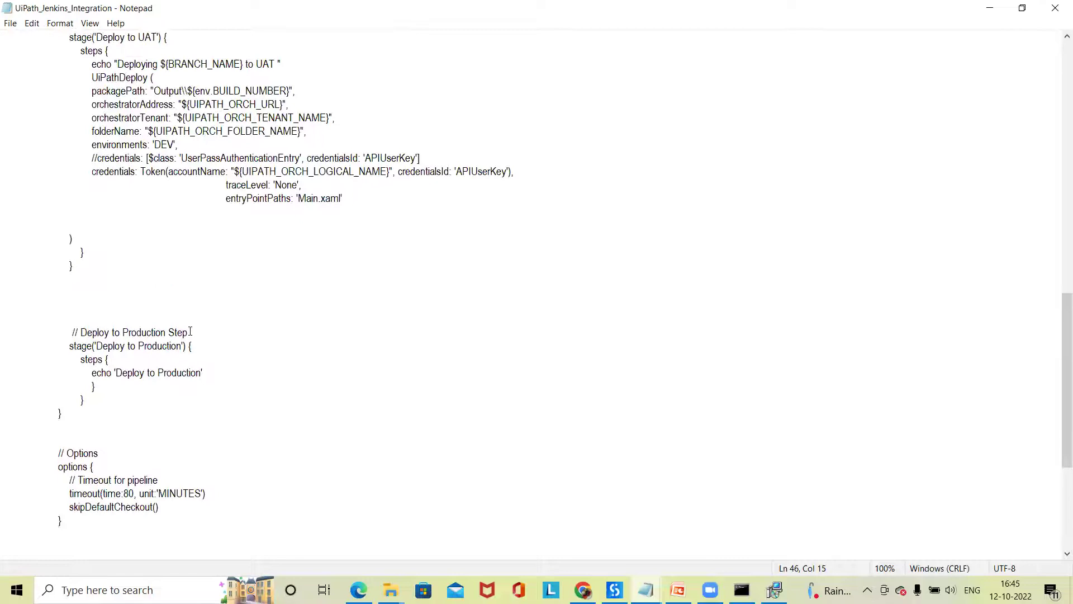
{"action": "scroll", "coordinate": [182, 358], "scroll_direction": "down", "scroll_amount": 1}
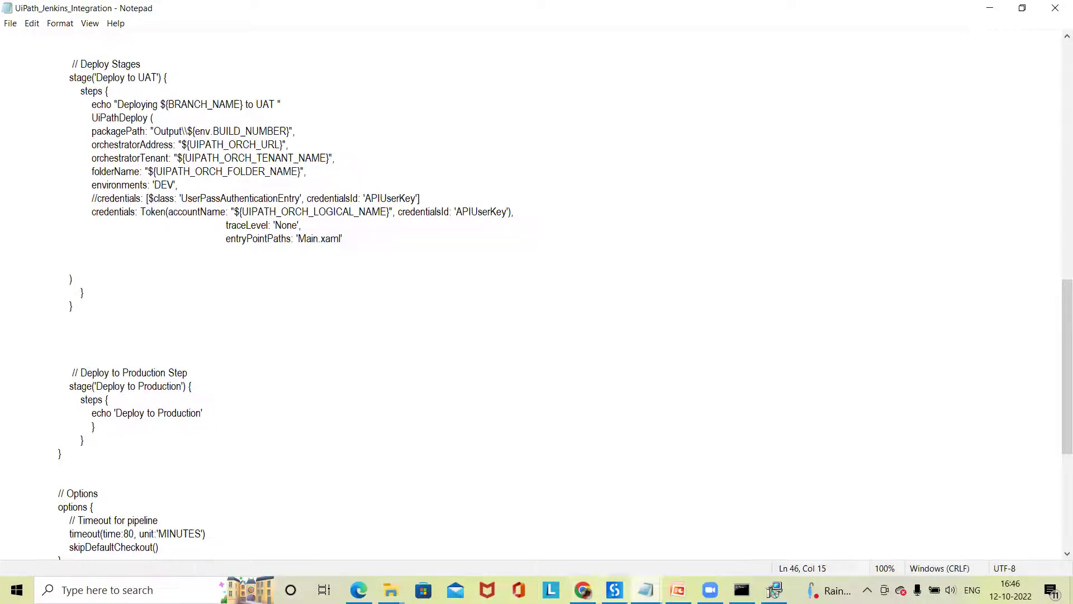
{"action": "left_click", "coordinate": [691, 544]}
{"action": "scroll", "coordinate": [284, 352], "scroll_direction": "down", "scroll_amount": 1}
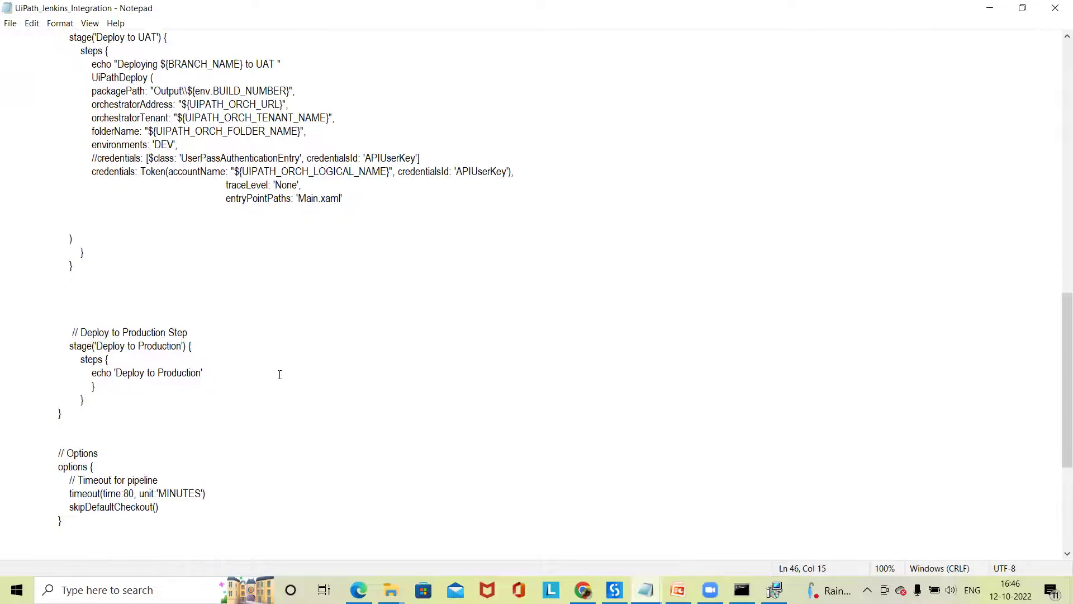
{"action": "scroll", "coordinate": [280, 374], "scroll_direction": "up", "scroll_amount": 6}
- Highlight the Deploy Stages block including Deploy to UAT, then minimise Notepad back to UiPath Studio
{"action": "left_click_drag", "start_coordinate": [97, 278], "coordinate": [332, 442]}
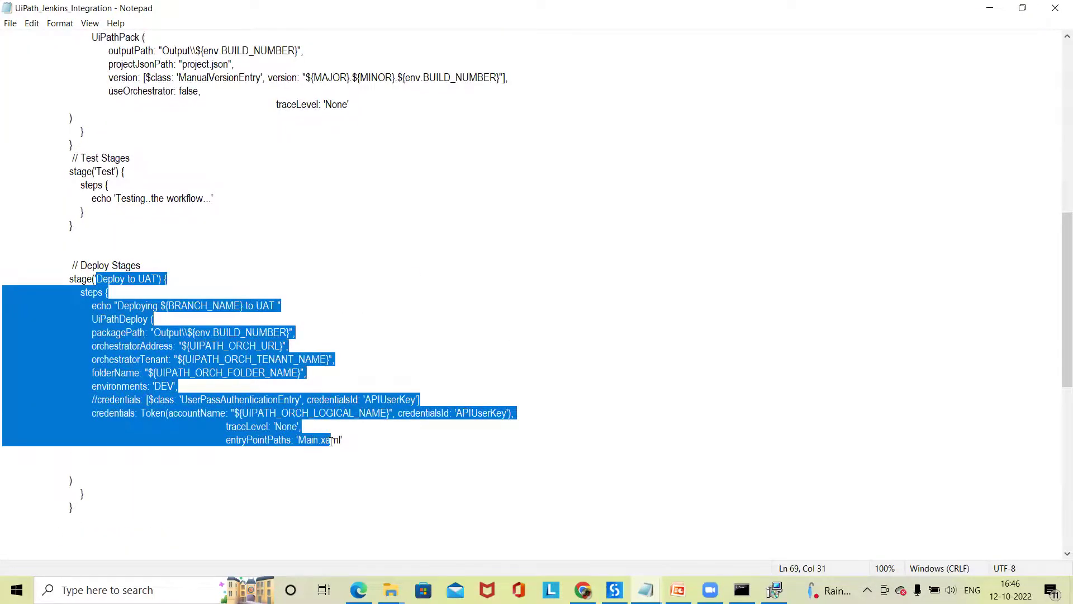
{"action": "left_click_drag", "start_coordinate": [70, 278], "coordinate": [311, 445]}
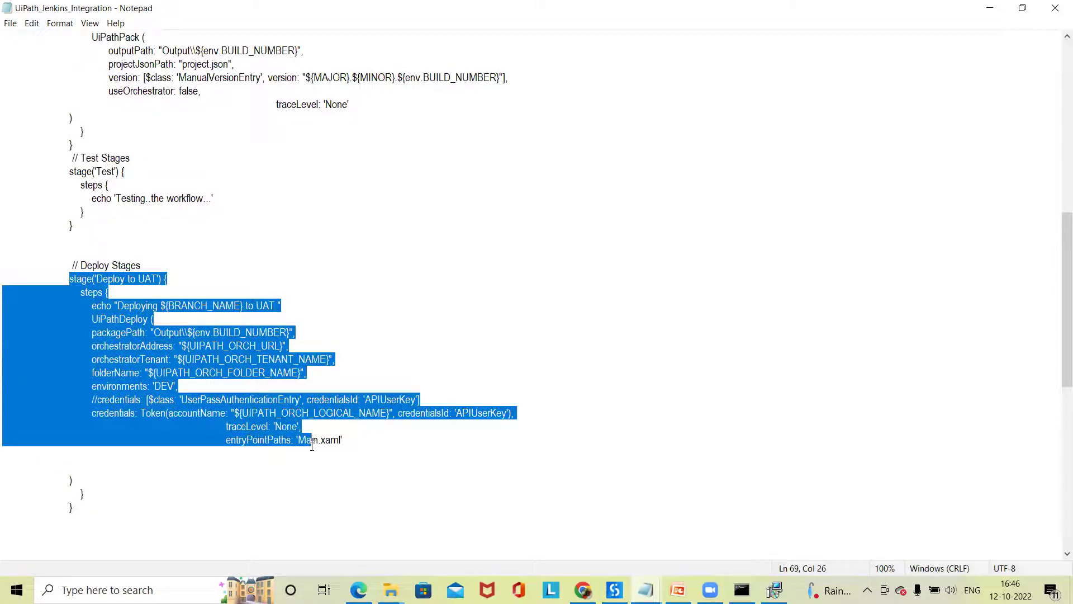
{"action": "left_click", "coordinate": [123, 330]}
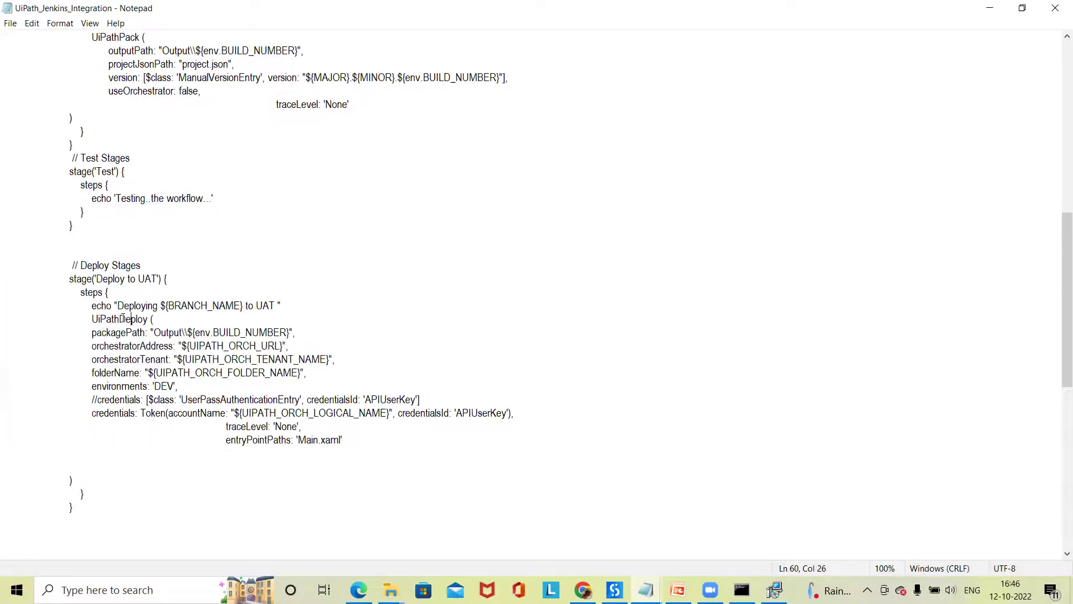
{"action": "left_click_drag", "start_coordinate": [70, 279], "coordinate": [154, 278]}
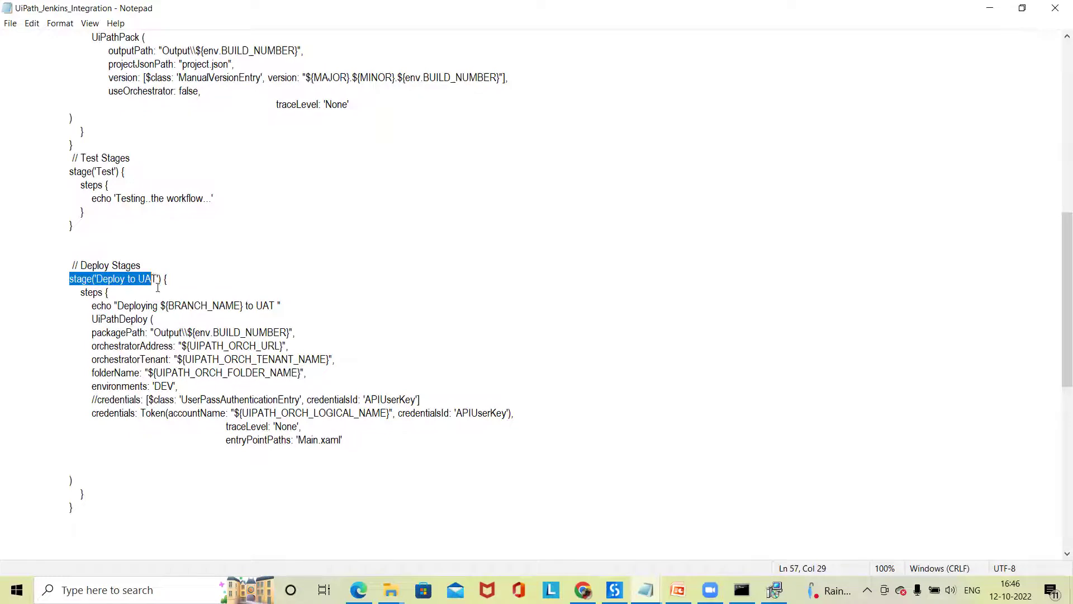
{"action": "left_click", "coordinate": [112, 290]}
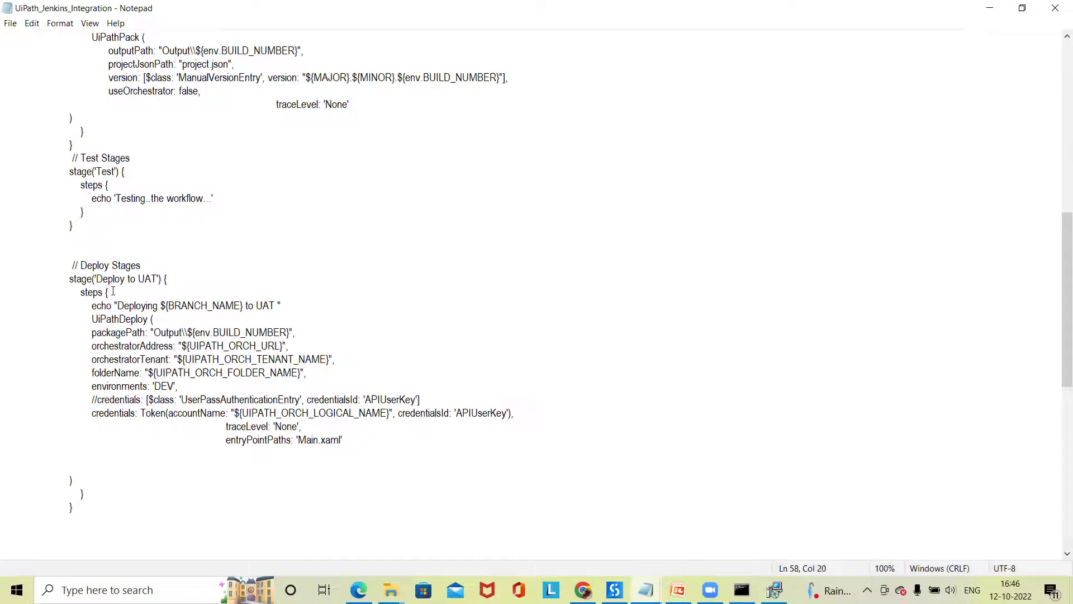
{"action": "left_click", "coordinate": [69, 265]}
{"action": "left_click_drag", "start_coordinate": [107, 333], "coordinate": [318, 450]}
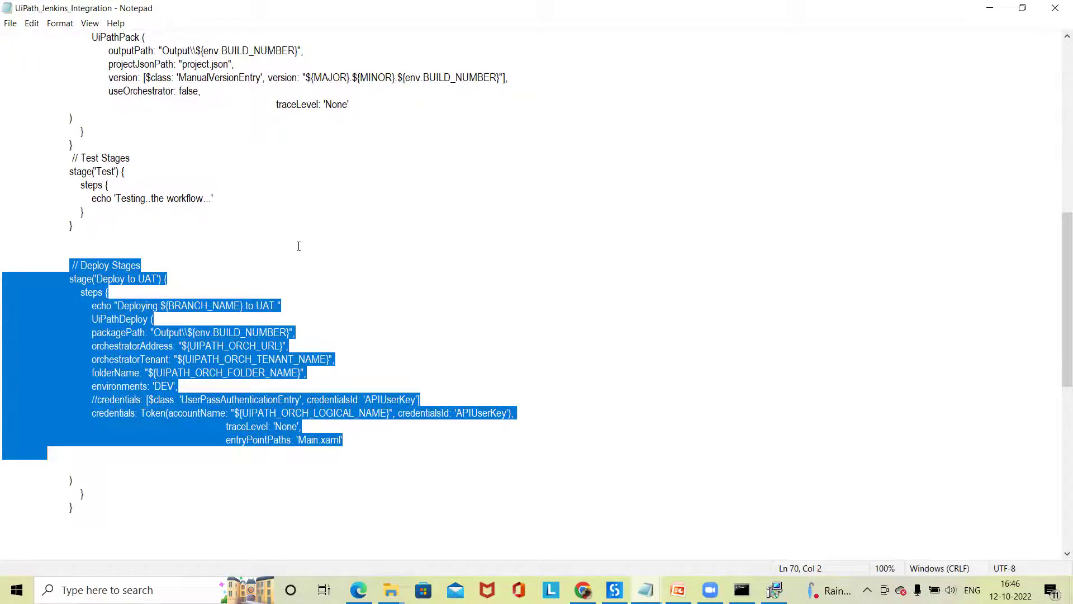
{"action": "left_click", "coordinate": [992, 10]}
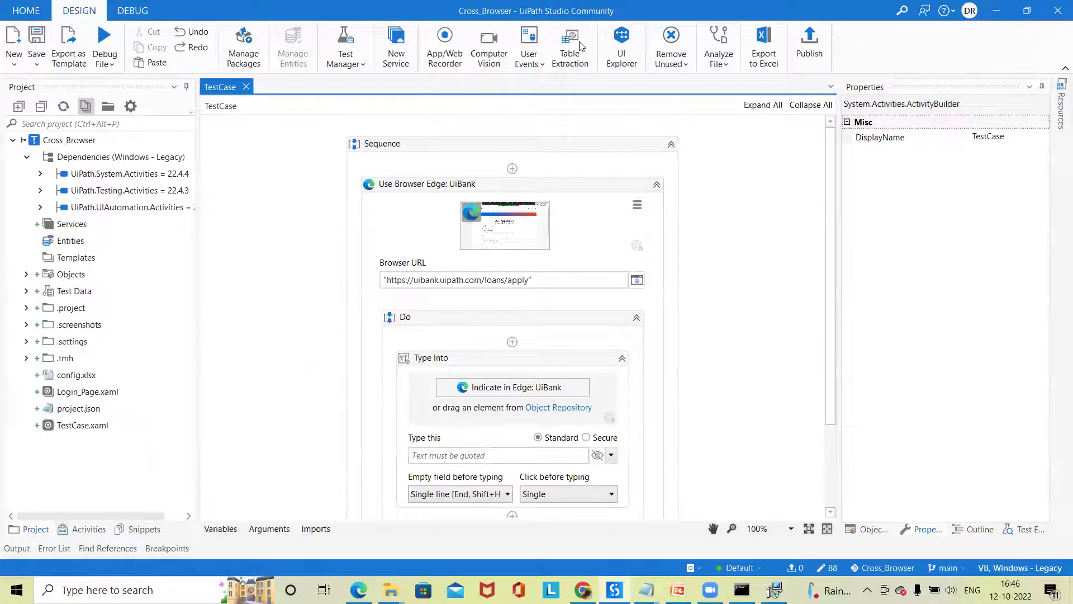